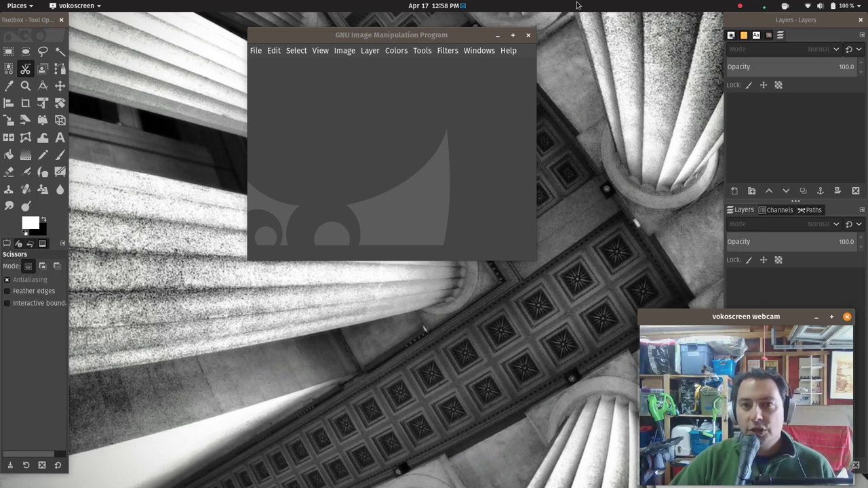
Drag the empty GIMP image window to a new position on screen
mouse_move(431, 35)
mouse_down()
mouse_move(390, 50)
mouse_move(395, 57)
mouse_up()
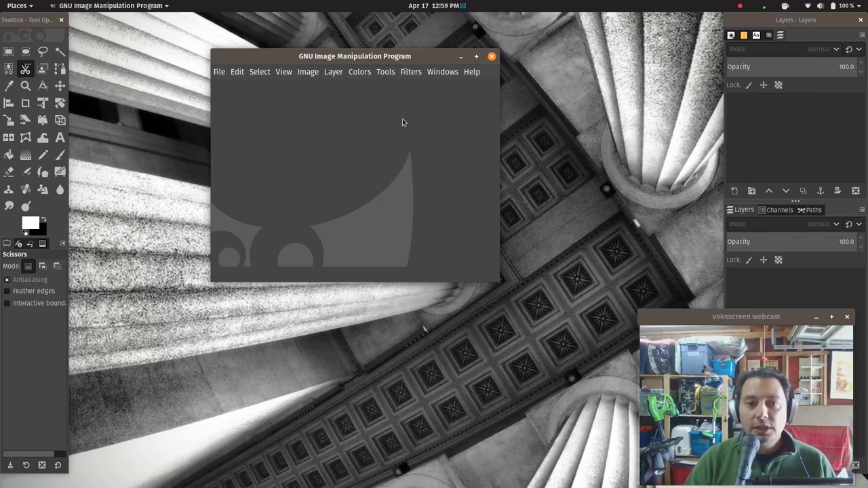
drag(402, 63, 420, 63)
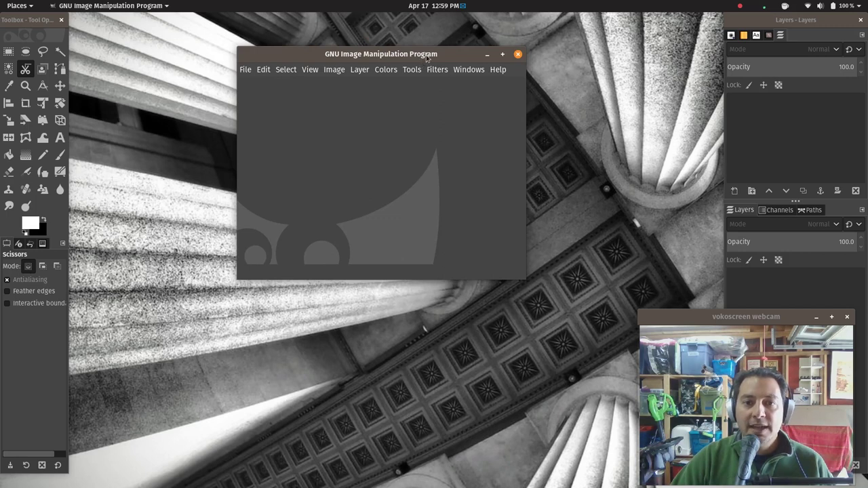
drag(427, 59, 382, 46)
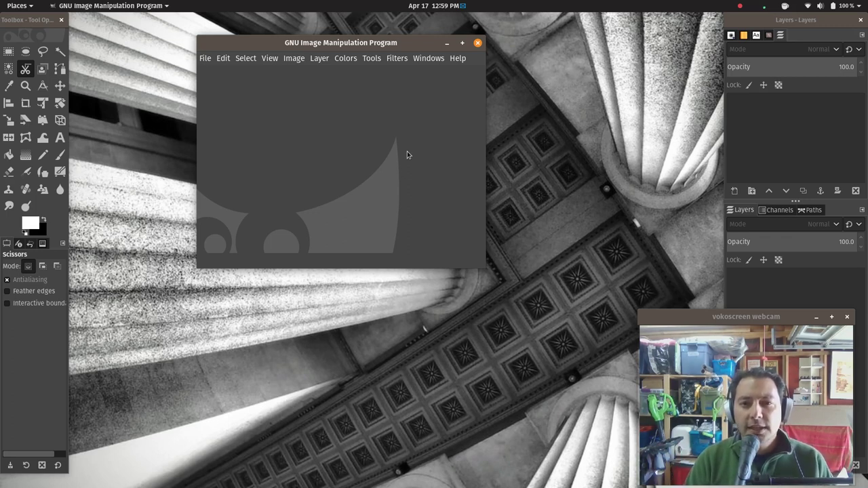
key(ctrl+c)
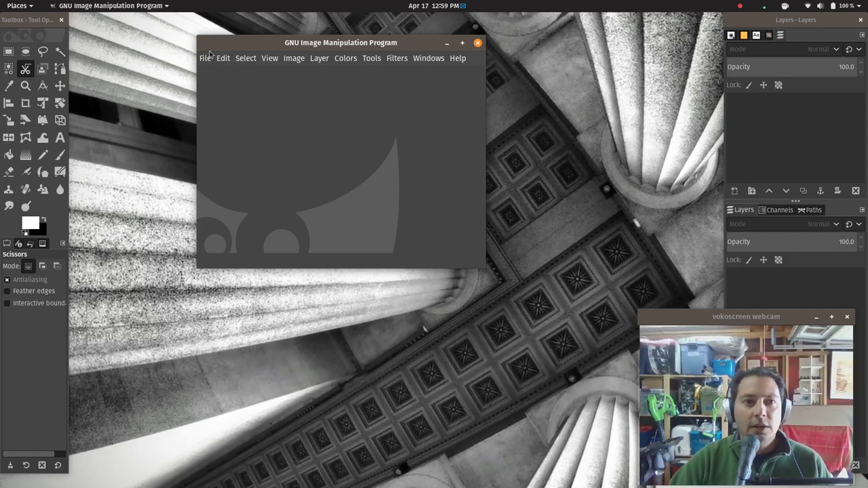
drag(234, 46, 252, 66)
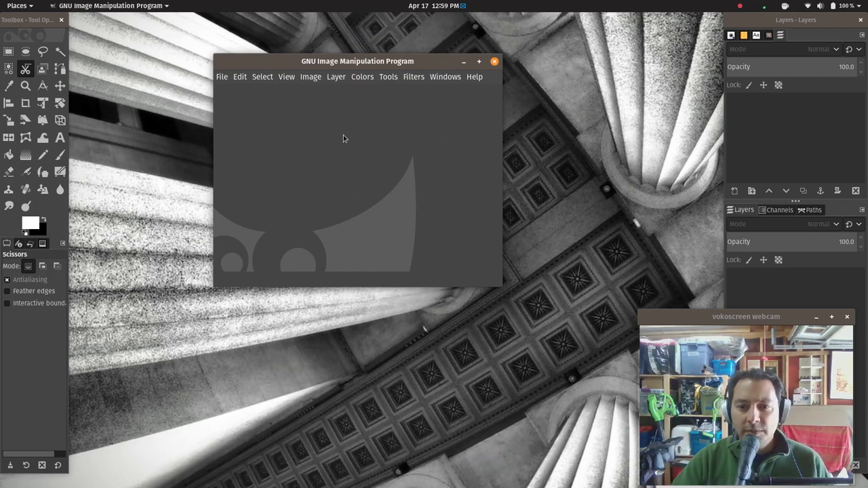
Bring up the Windows menu with its window-layout options
click(441, 79)
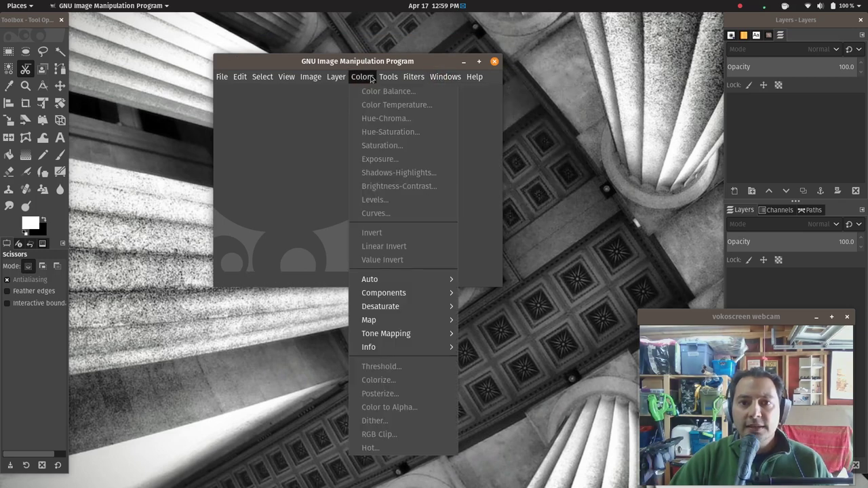
key(Escape)
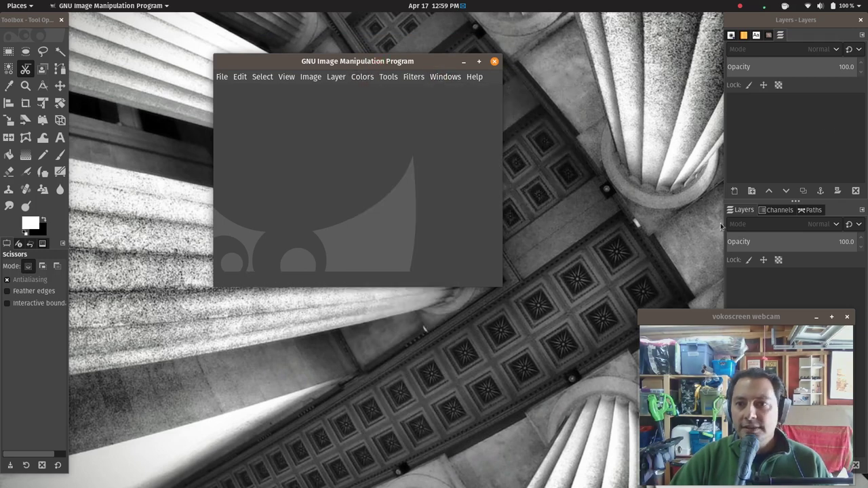
click(447, 79)
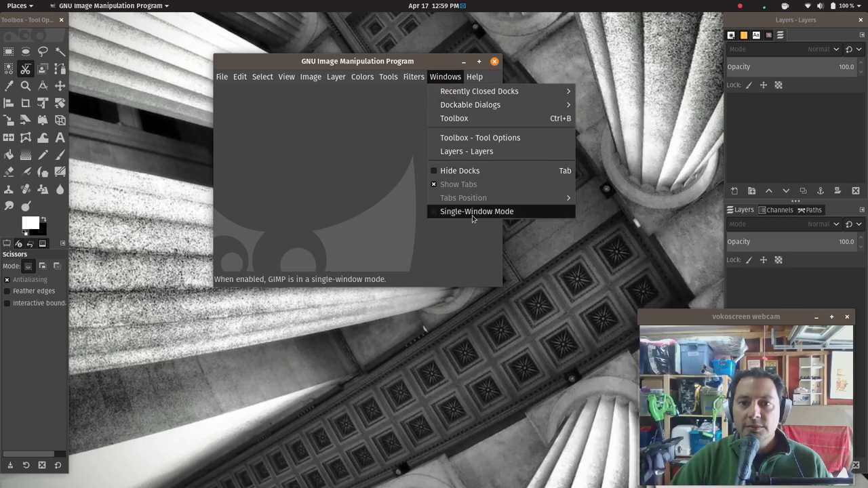
Switch GIMP to Single-Window Mode and bring up the File menu
click(471, 211)
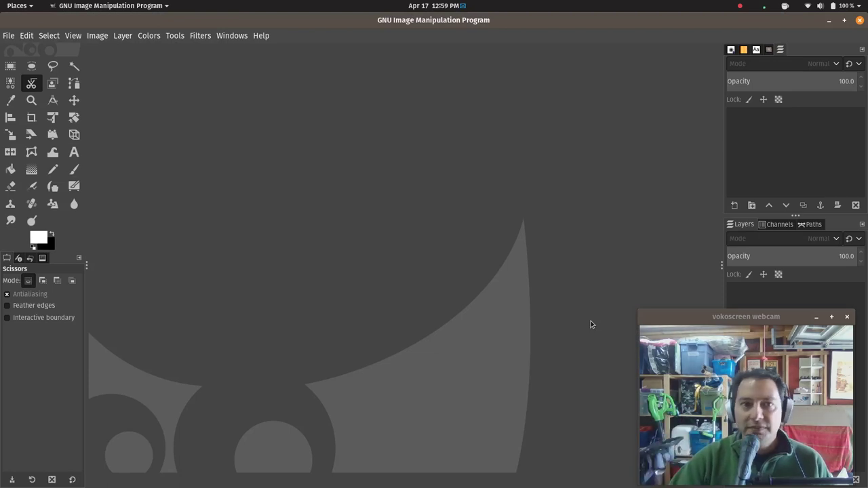
click(6, 38)
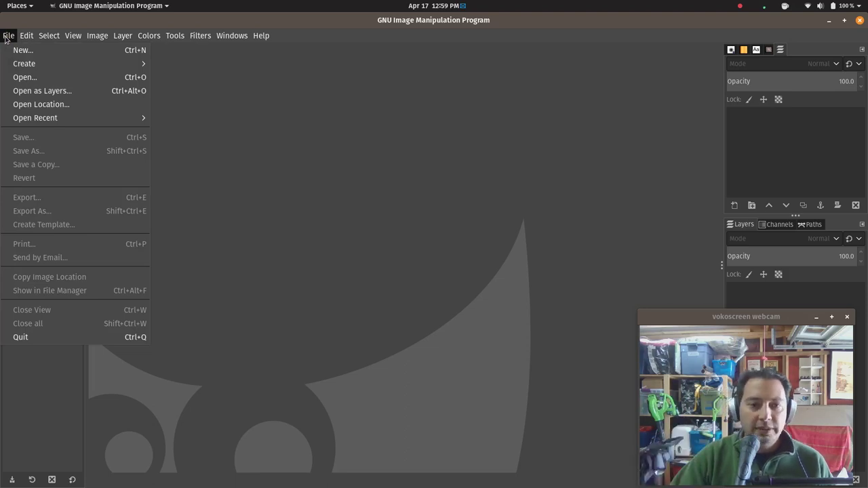
Open lo_schiccio_plaque.jpg from the Calabria_data folder via File > Open
click(25, 77)
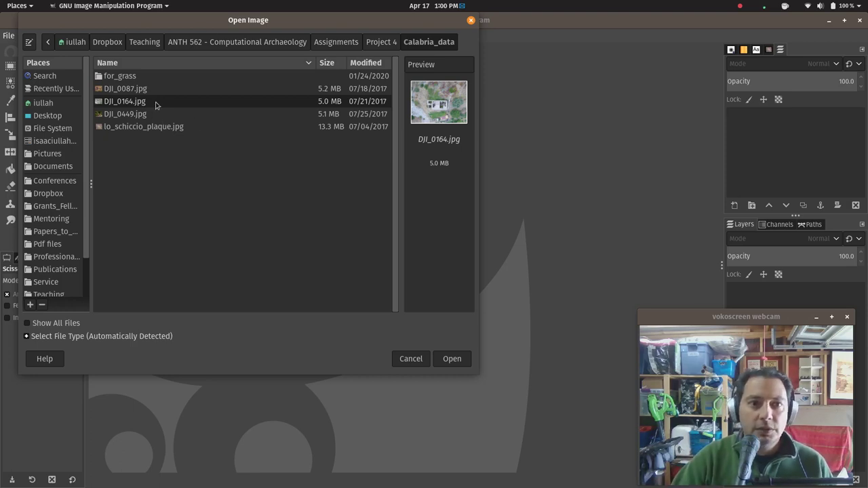
click(133, 129)
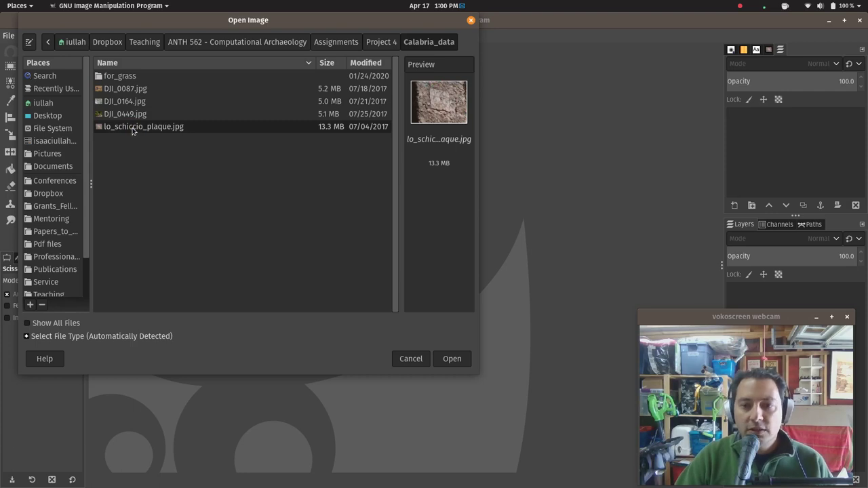
click(465, 359)
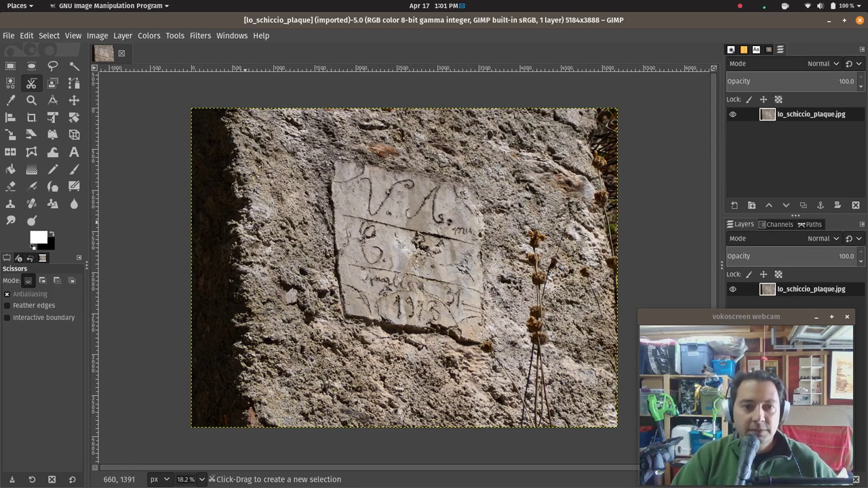
Draw a rectangle selection around the inscribed plaque, then bring up the Image menu
click(10, 65)
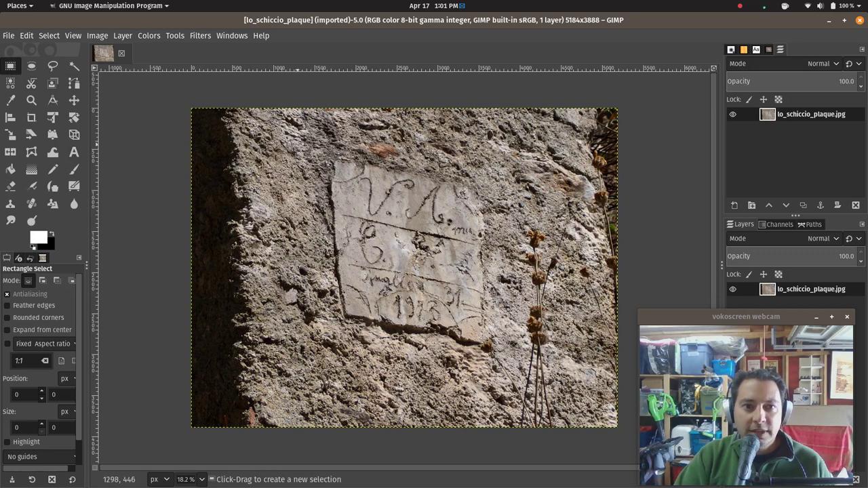
mouse_move(284, 133)
mouse_down()
mouse_move(531, 346)
mouse_move(547, 388)
mouse_up()
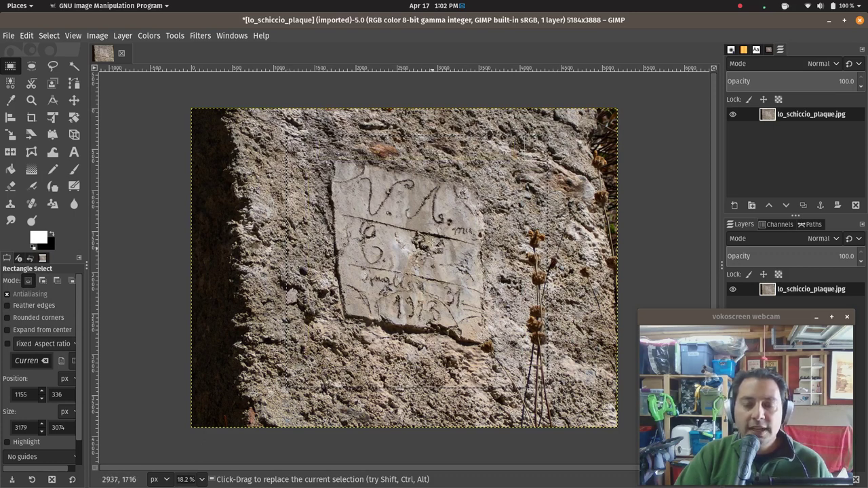
click(96, 37)
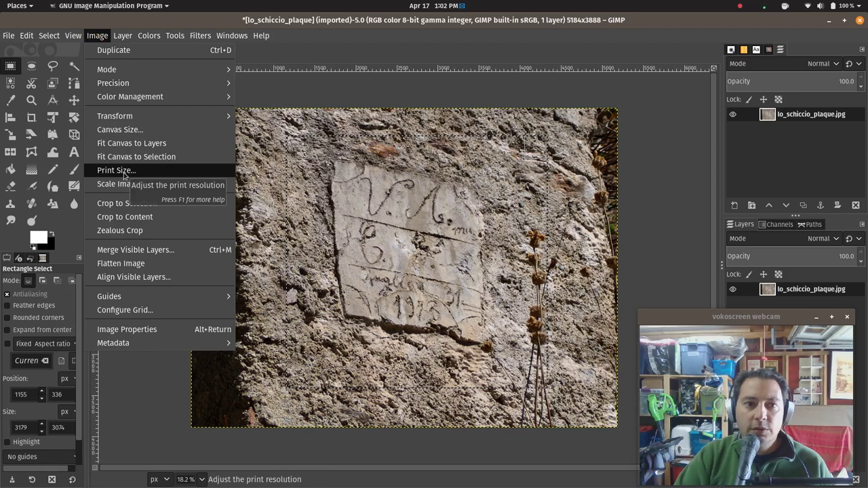
Crop the image to the plaque selection, leaving 3179×3074 pixels
click(137, 208)
text(1:1)
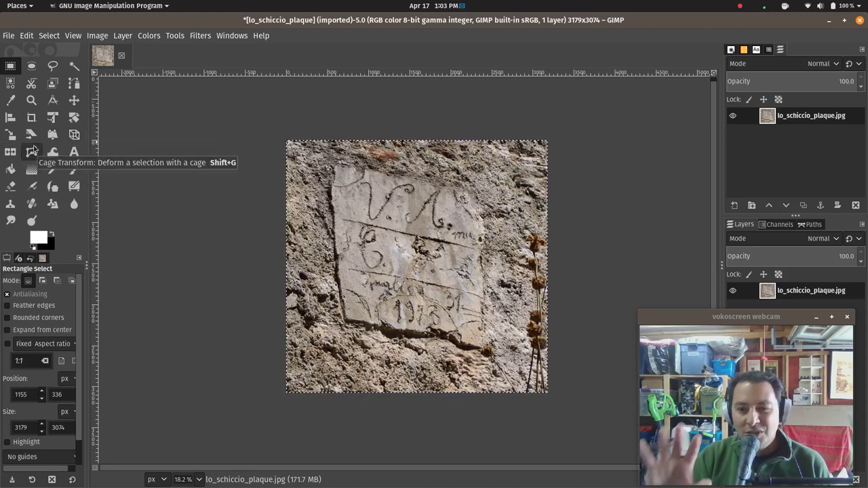
click(73, 134)
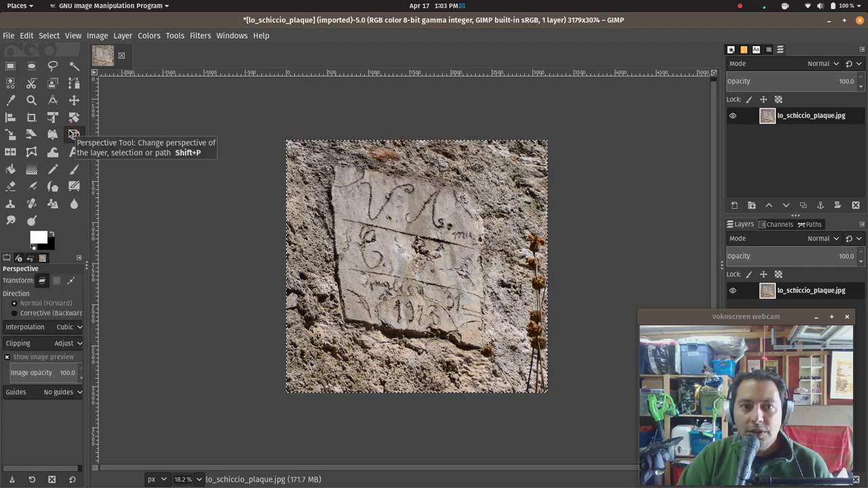
drag(379, 278, 383, 309)
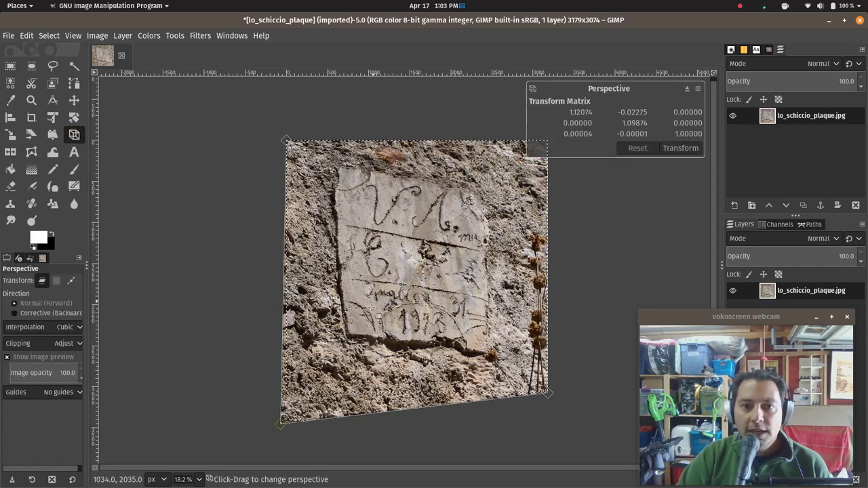
drag(430, 394, 378, 358)
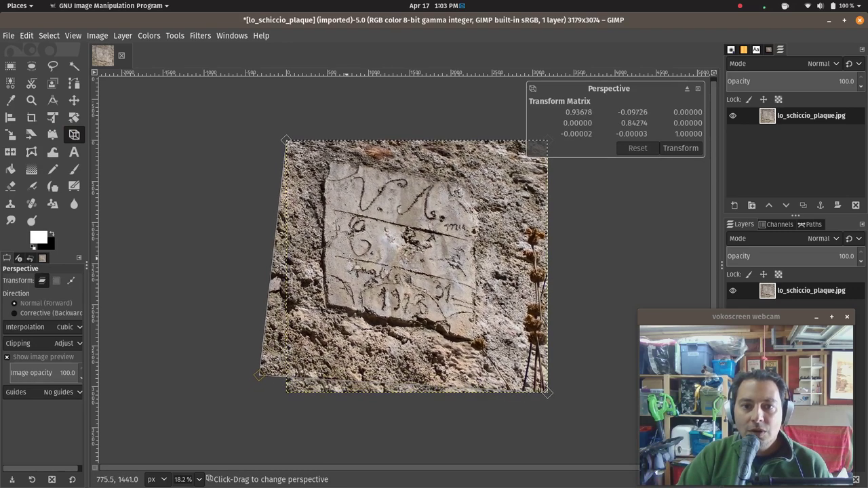
mouse_move(411, 268)
mouse_down()
mouse_move(326, 263)
mouse_move(369, 315)
mouse_up()
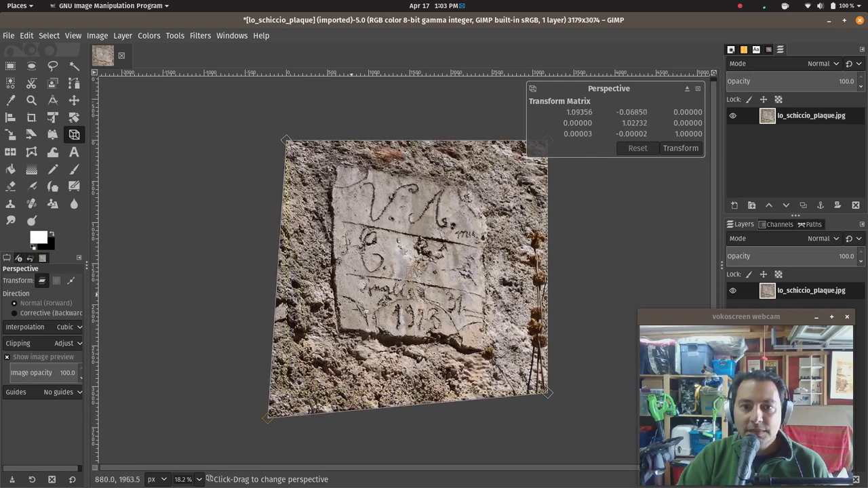
mouse_move(411, 397)
mouse_down()
mouse_move(373, 342)
mouse_move(414, 295)
mouse_up()
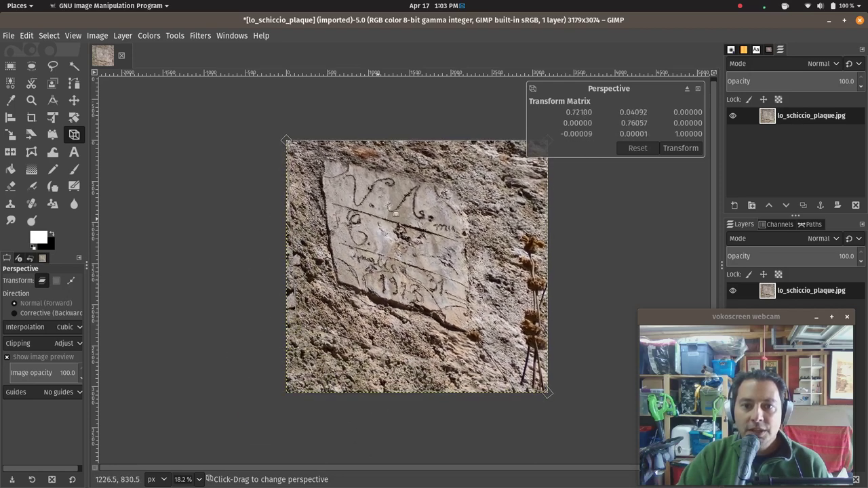
mouse_move(373, 248)
mouse_down()
mouse_move(413, 313)
mouse_move(334, 269)
mouse_move(339, 285)
mouse_up()
mouse_move(478, 201)
mouse_down()
mouse_move(526, 207)
mouse_move(492, 202)
mouse_up()
mouse_move(329, 170)
mouse_down()
mouse_move(296, 193)
mouse_move(319, 205)
mouse_up()
drag(479, 356, 461, 317)
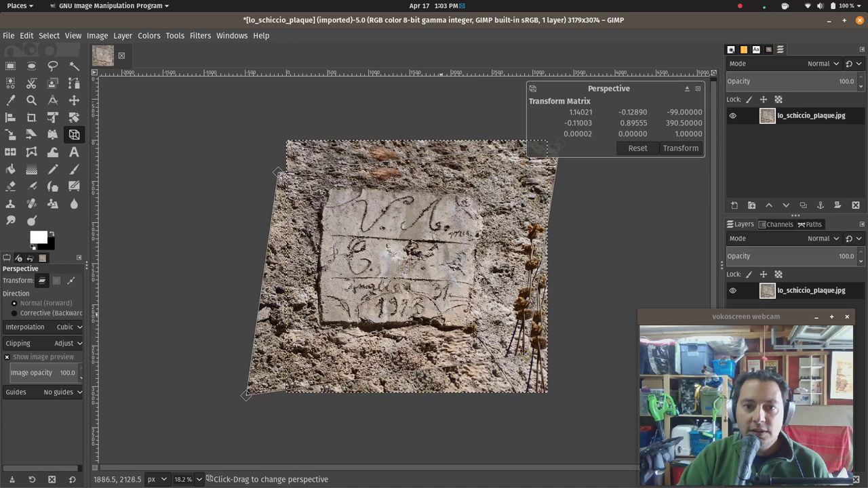
drag(577, 228, 543, 212)
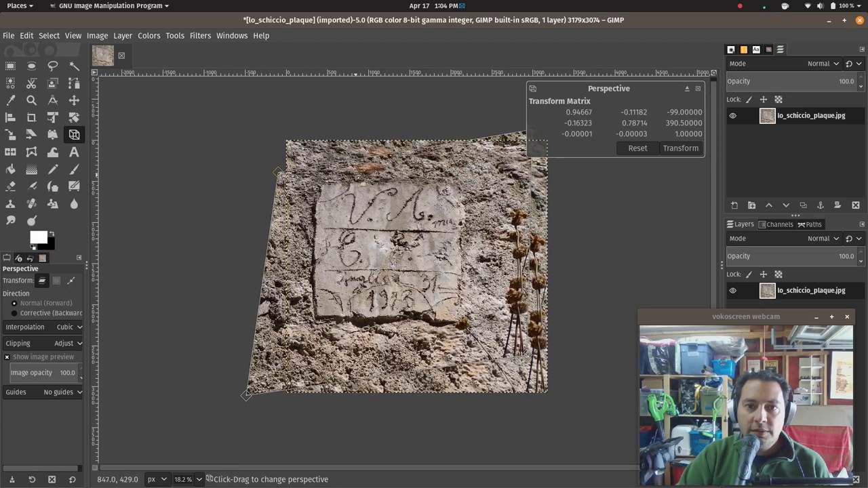
mouse_move(331, 182)
mouse_down()
mouse_move(340, 179)
mouse_move(330, 178)
mouse_up()
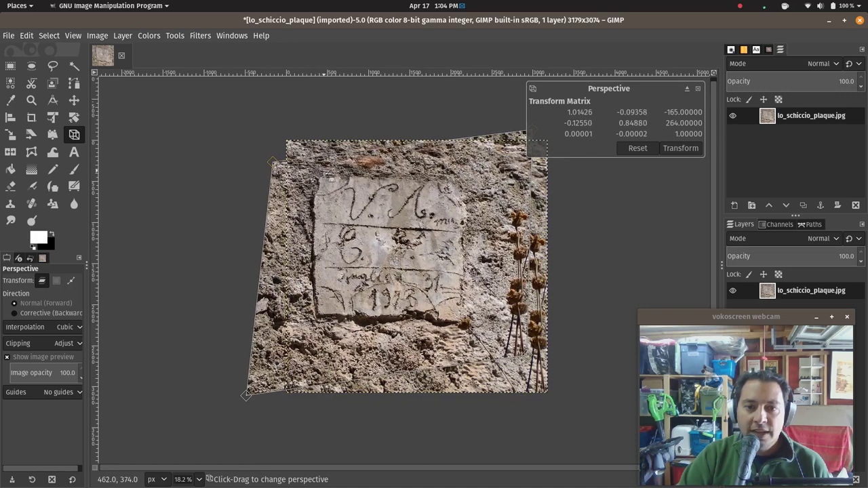
mouse_move(465, 323)
mouse_down()
mouse_move(457, 305)
mouse_move(445, 314)
mouse_up()
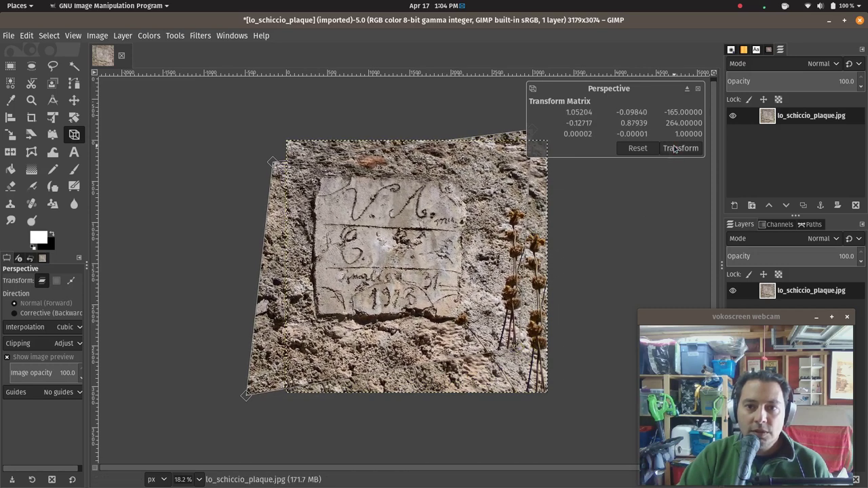
click(680, 148)
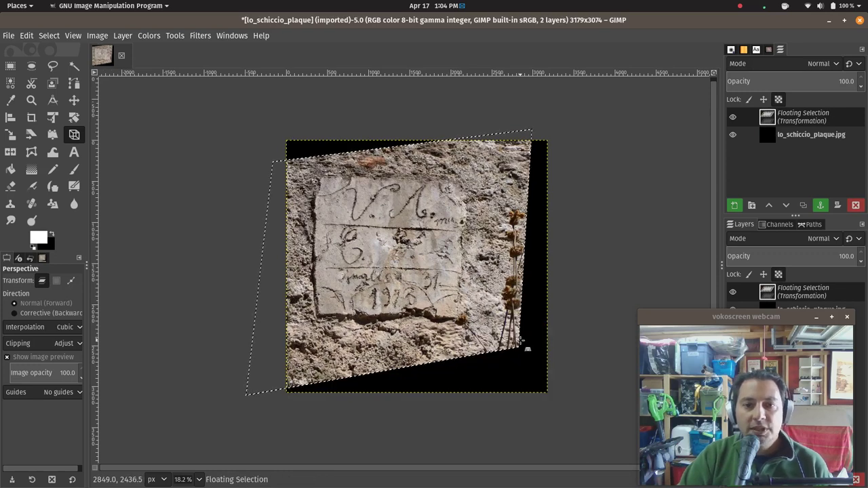
key(ctrl+z)
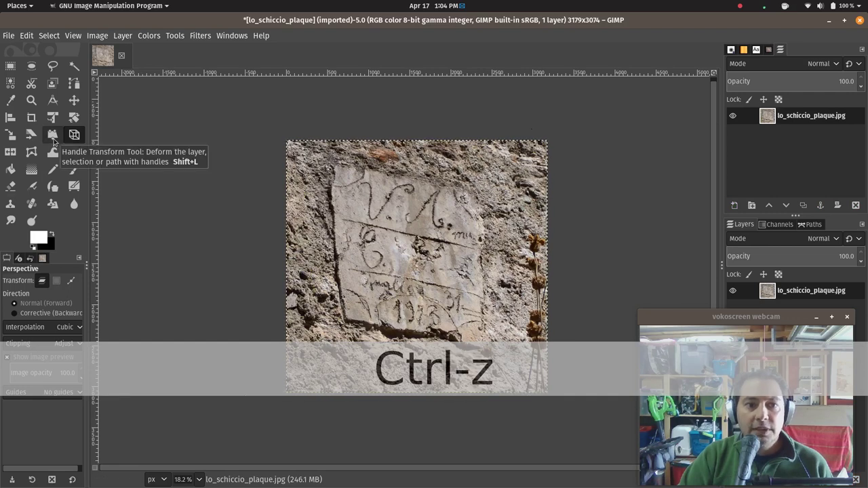
Apply a horizontal shear of about -1045 (vertical 0) to the cropped plaque
click(36, 136)
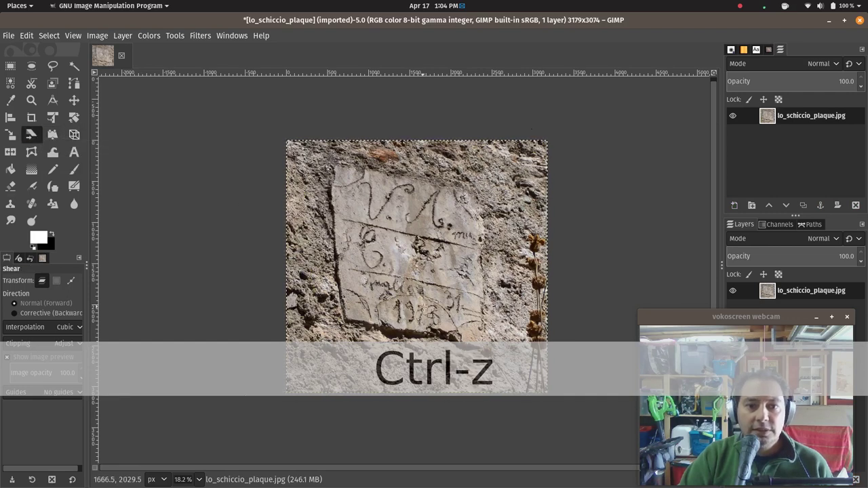
drag(418, 335, 293, 324)
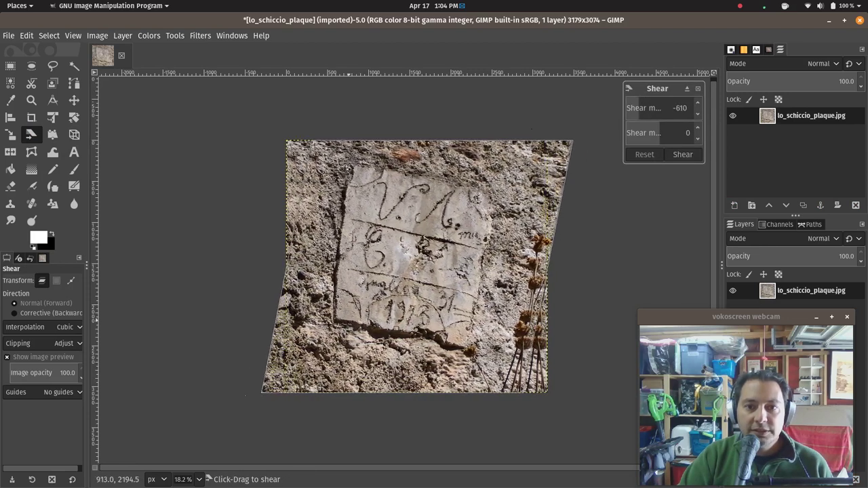
mouse_move(328, 321)
mouse_down()
mouse_move(361, 316)
mouse_move(321, 301)
mouse_up()
drag(373, 192, 361, 195)
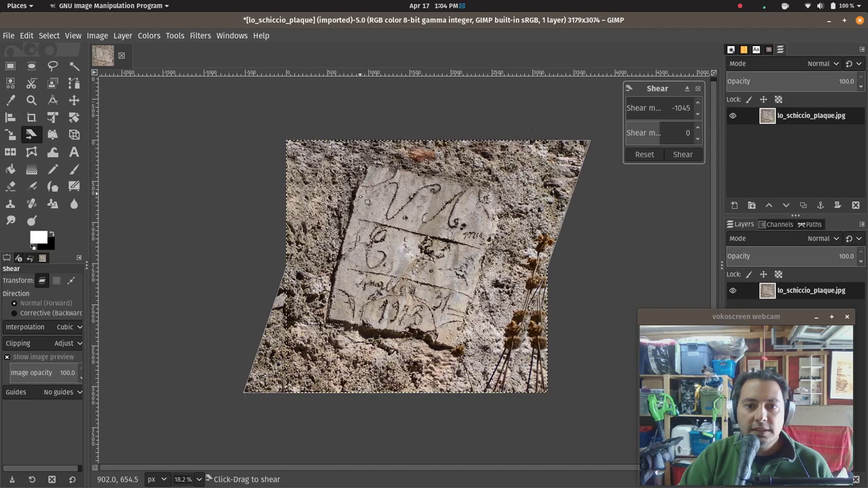
click(683, 155)
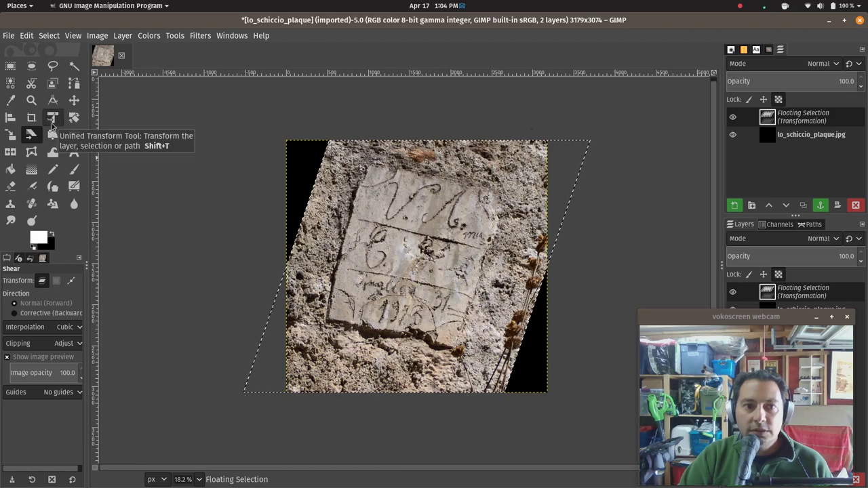
Rotate the plaque to about -14.31°, then undo it to restore the original crop
click(74, 117)
drag(283, 299, 299, 331)
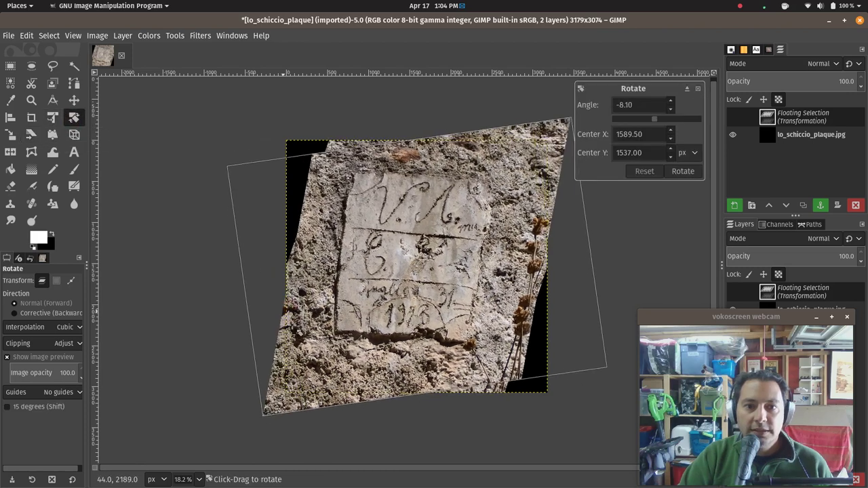
drag(619, 182, 623, 185)
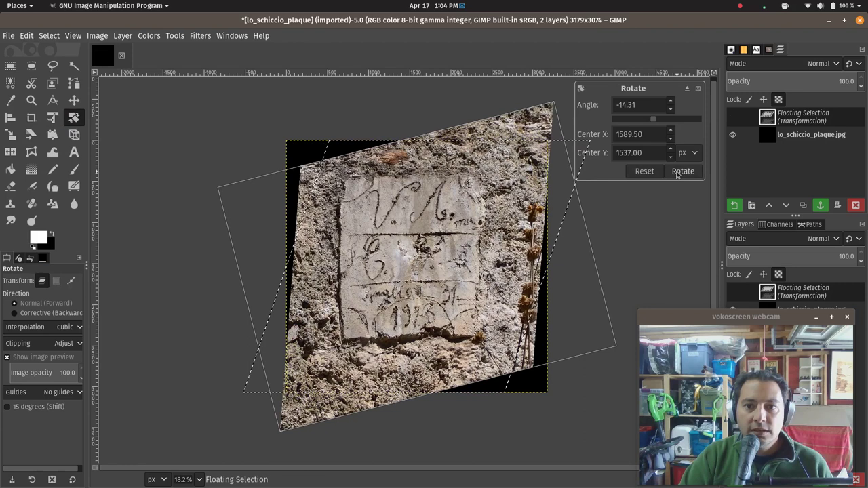
click(683, 170)
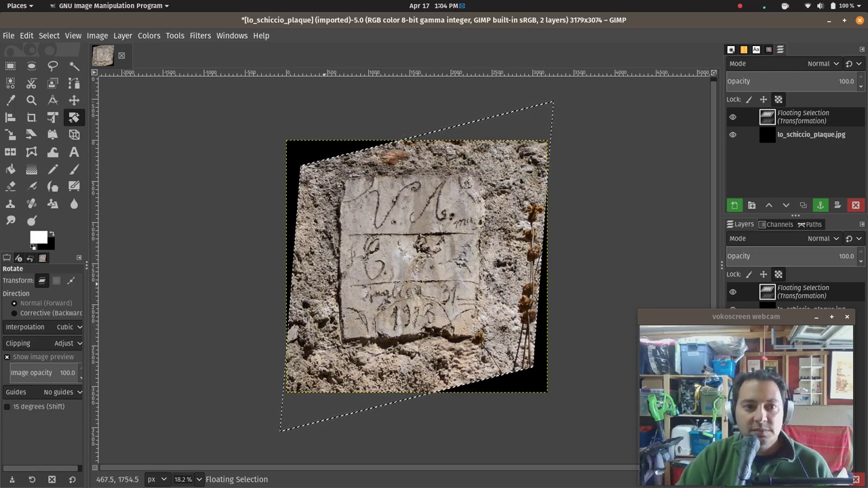
key(ctrl+z)
key(ctrl+z)
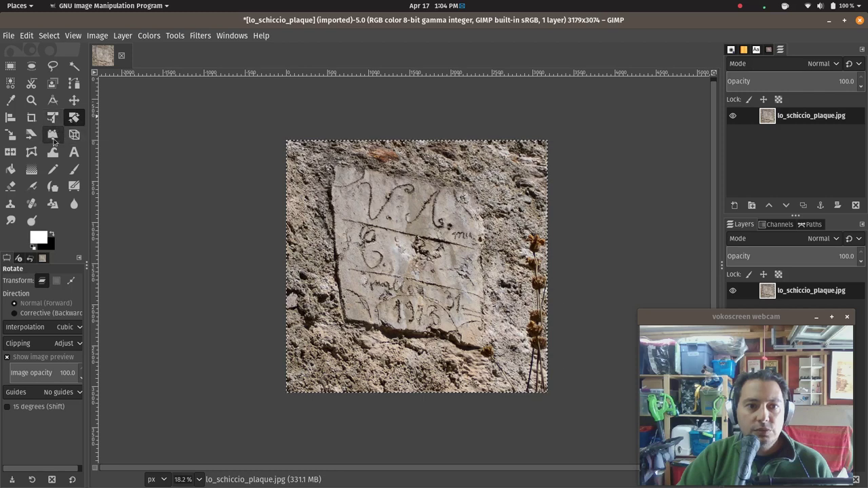
Try a first handle-transform warp of the plaque, then reset it
click(51, 136)
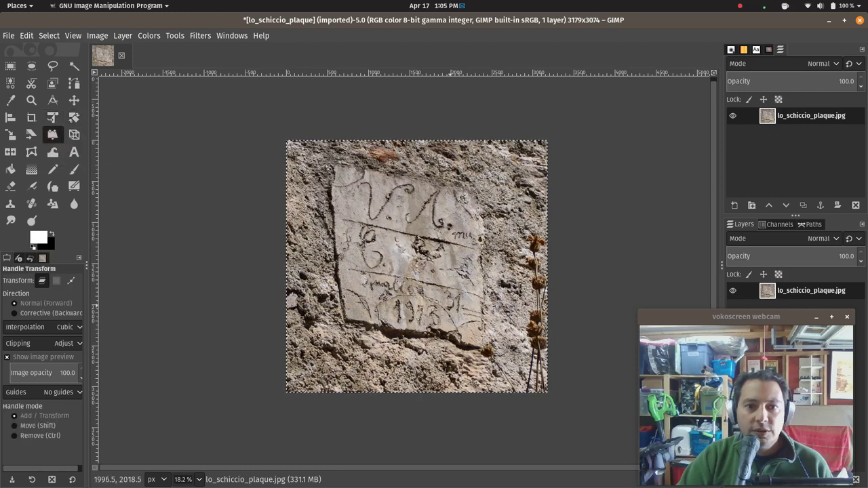
drag(338, 172, 331, 185)
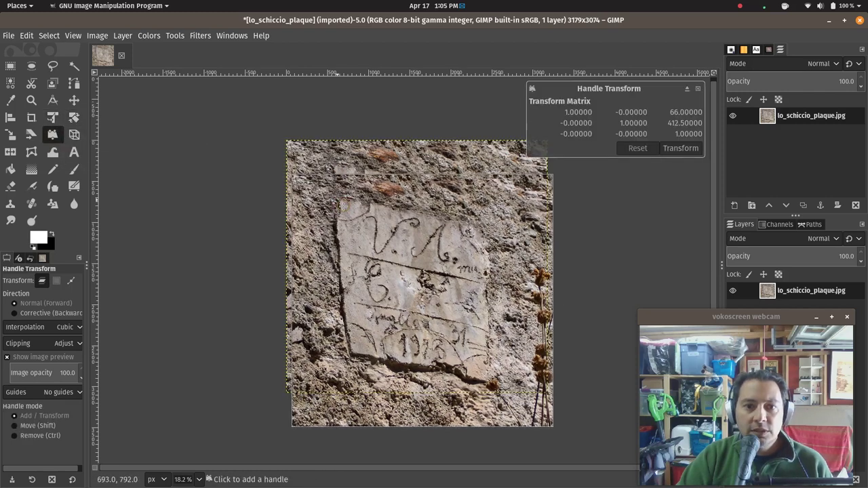
drag(348, 328, 388, 329)
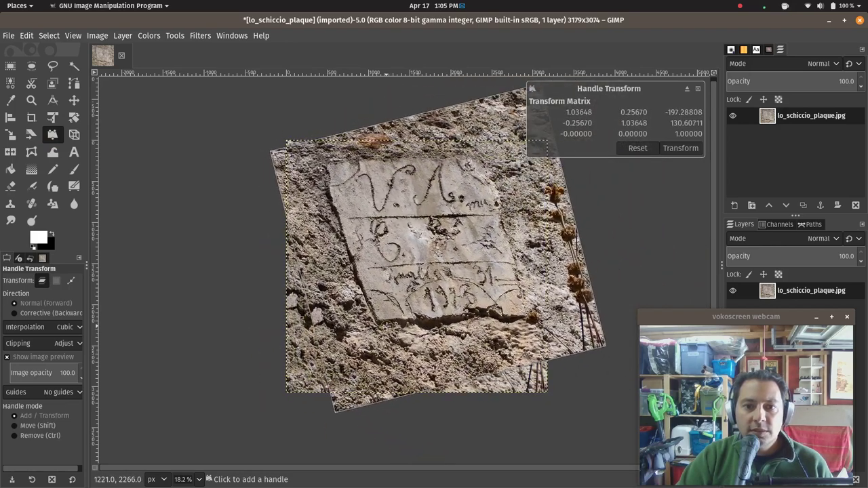
mouse_move(537, 322)
mouse_down()
mouse_move(535, 333)
mouse_move(514, 305)
mouse_up()
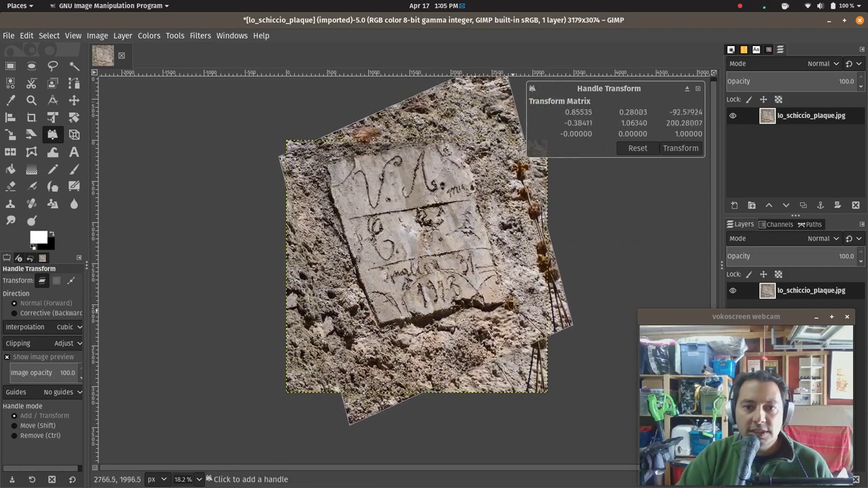
drag(512, 303, 519, 289)
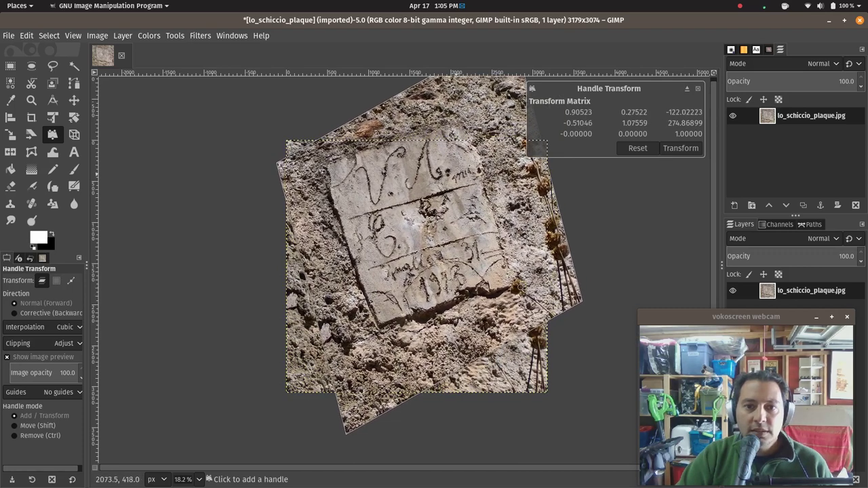
mouse_move(518, 141)
mouse_down()
mouse_move(505, 208)
mouse_move(516, 197)
mouse_move(407, 352)
mouse_up()
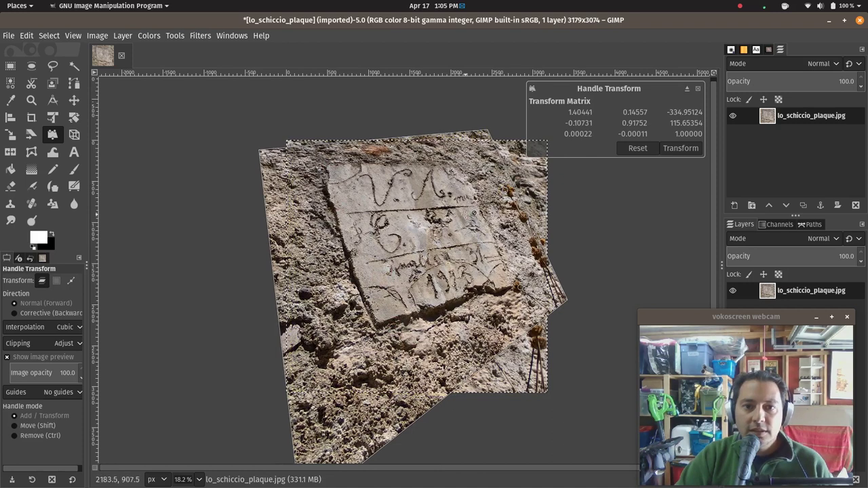
click(638, 148)
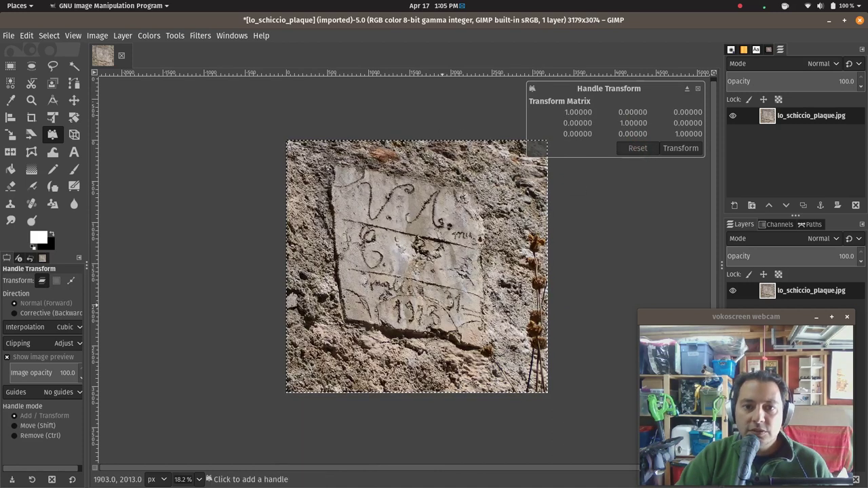
Try a second perspective warp of the plaque and discard it
drag(488, 214, 490, 229)
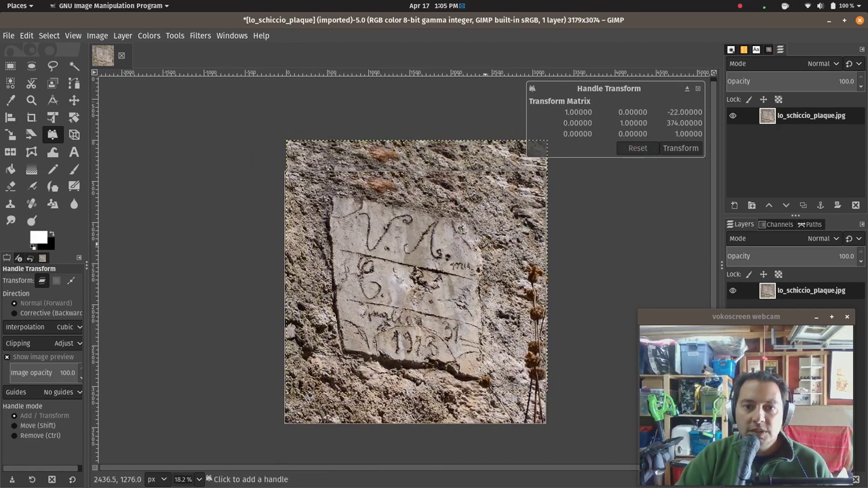
mouse_move(358, 310)
mouse_down()
mouse_move(347, 338)
mouse_move(370, 350)
mouse_up()
mouse_move(501, 357)
mouse_down()
mouse_move(481, 346)
mouse_move(495, 350)
mouse_move(484, 341)
mouse_up()
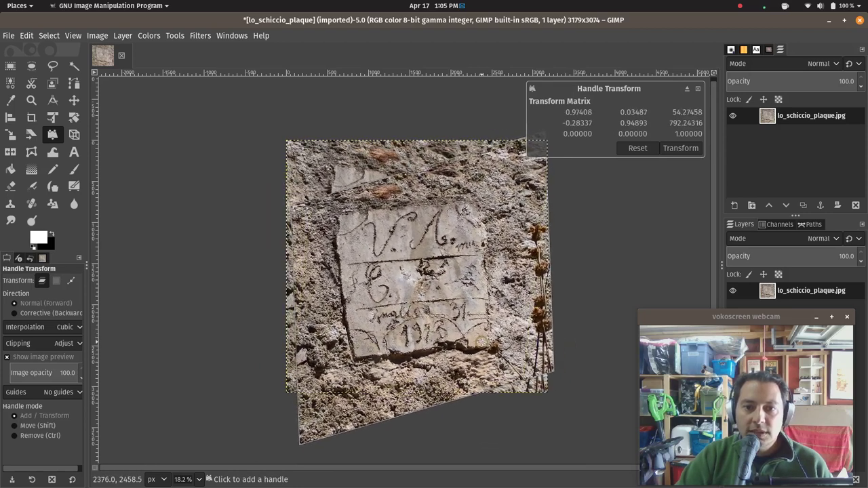
mouse_move(387, 358)
mouse_down()
mouse_move(363, 320)
mouse_move(486, 163)
mouse_up()
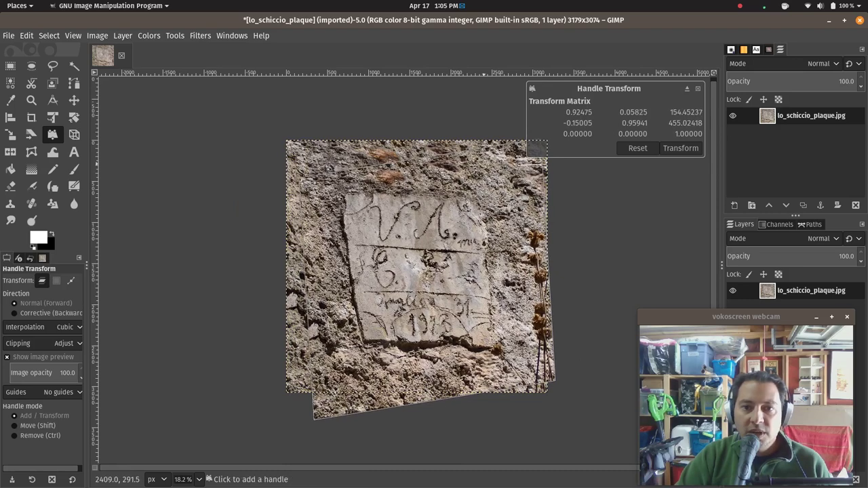
mouse_move(478, 202)
mouse_down()
mouse_move(473, 198)
mouse_move(536, 156)
mouse_up()
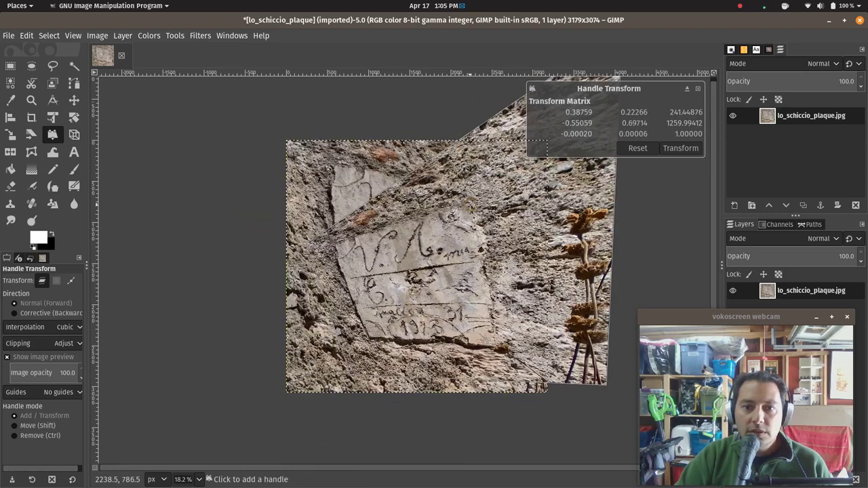
click(637, 148)
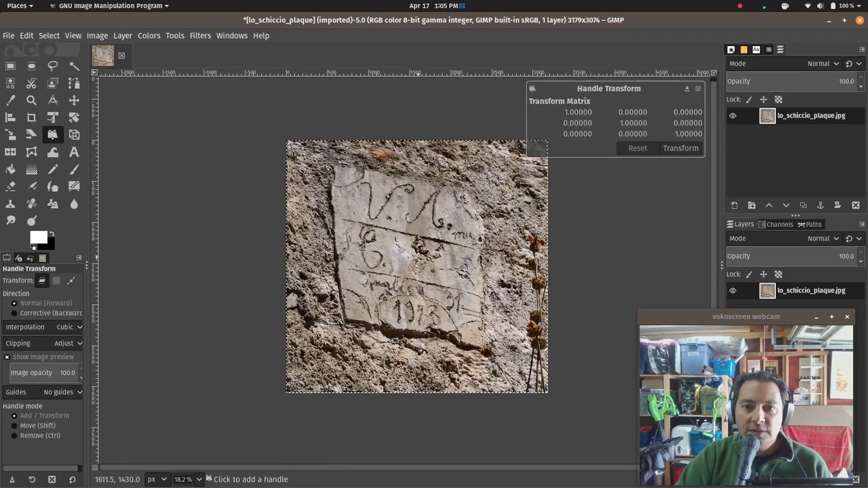
Pull corner handles to square up the plaque and apply the handle transform
mouse_move(339, 309)
mouse_down()
mouse_move(395, 304)
mouse_move(363, 311)
mouse_move(356, 301)
mouse_up()
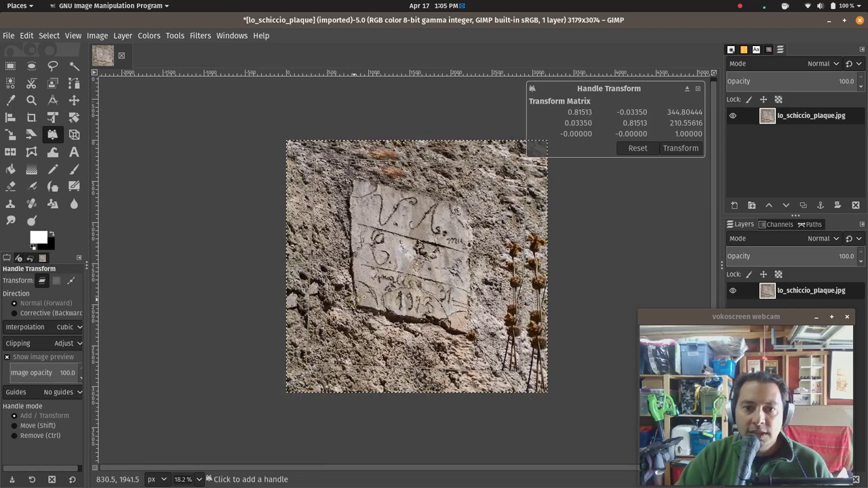
mouse_move(351, 208)
mouse_down()
mouse_move(354, 224)
mouse_move(346, 212)
mouse_up()
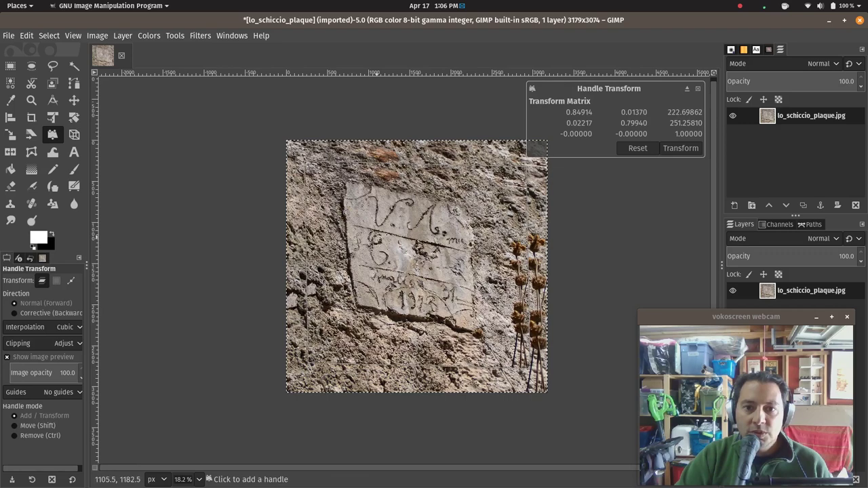
drag(354, 215, 353, 237)
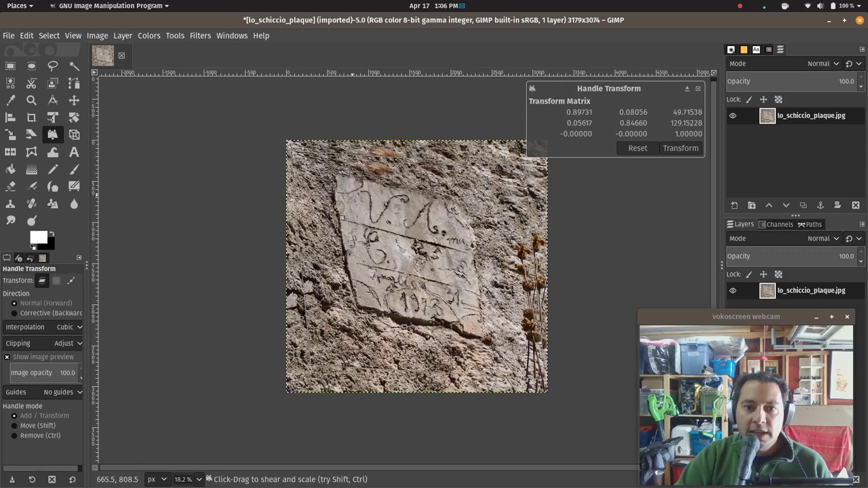
drag(355, 307, 343, 322)
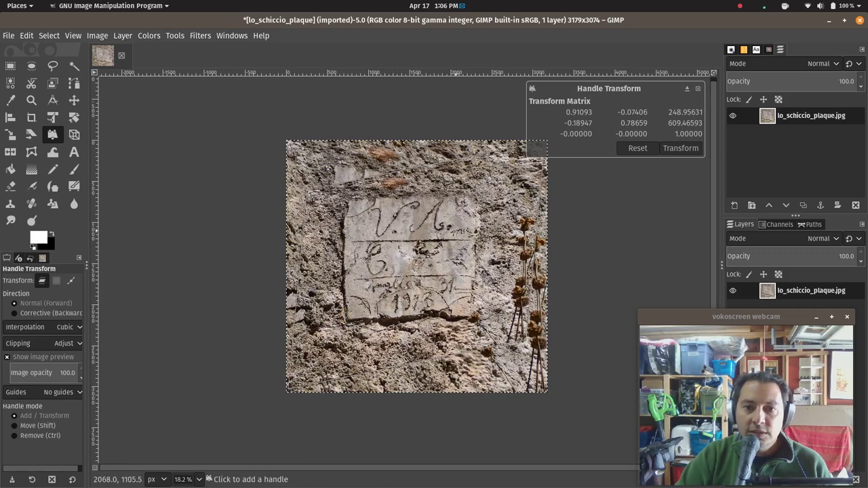
click(680, 148)
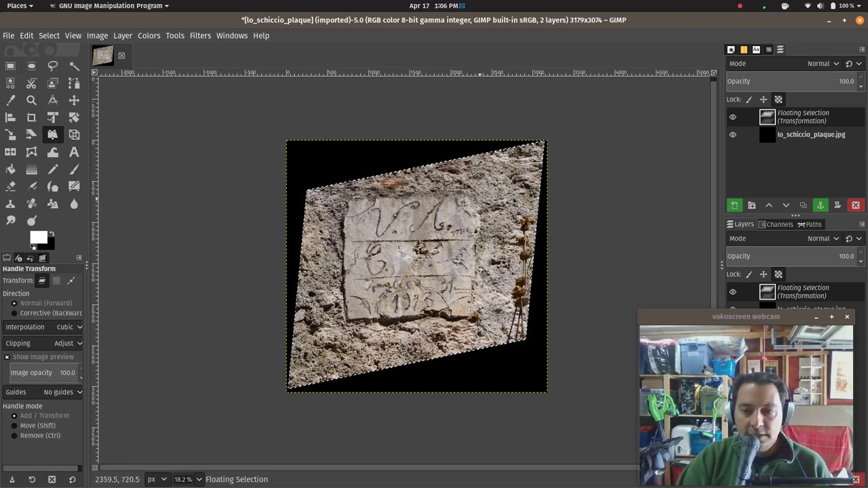
Crop the canvas to a 1656×1628 box around the inscribed panel
click(30, 118)
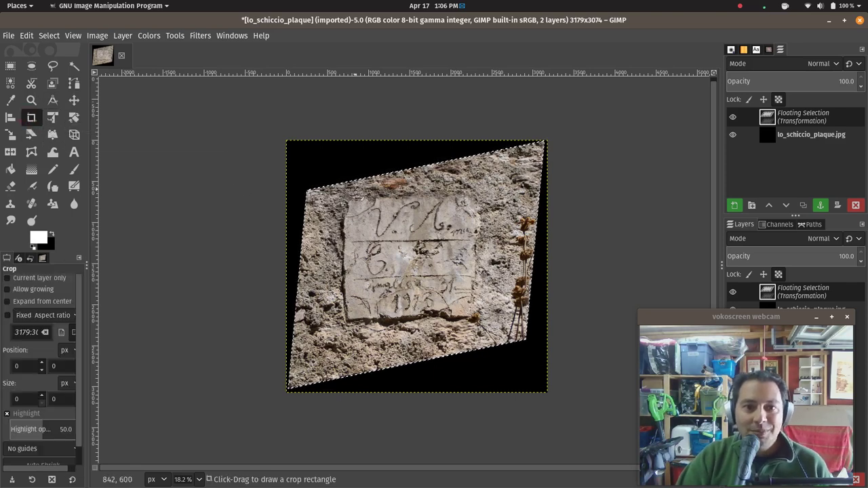
drag(342, 193, 476, 329)
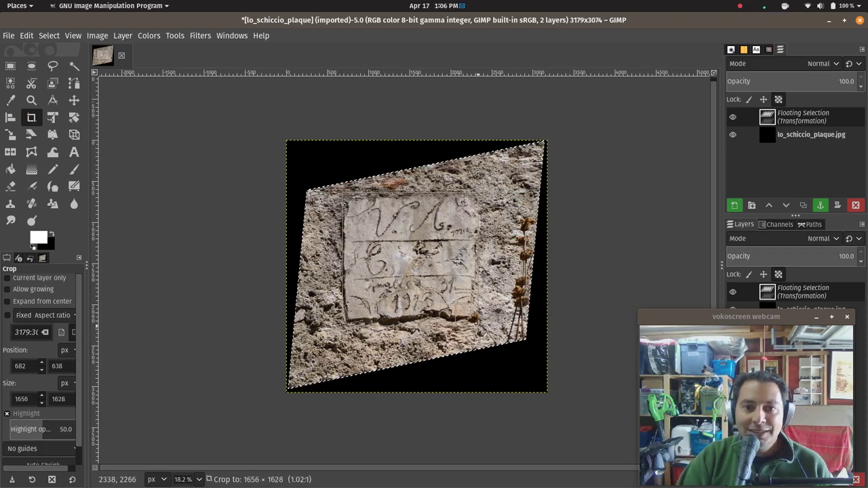
drag(476, 328, 478, 326)
key(Return)
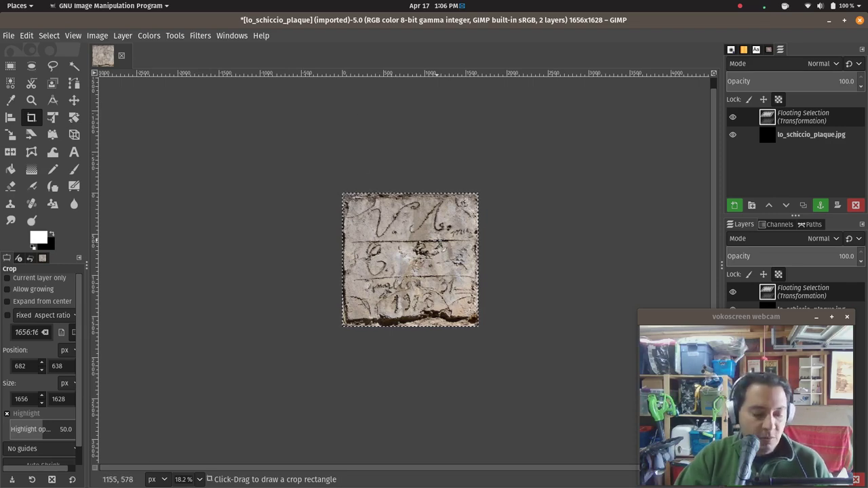
scroll(439, 241, up, 1)
scroll(439, 241, up, 1)
scroll(441, 241, up, 1)
scroll(441, 241, down, 1)
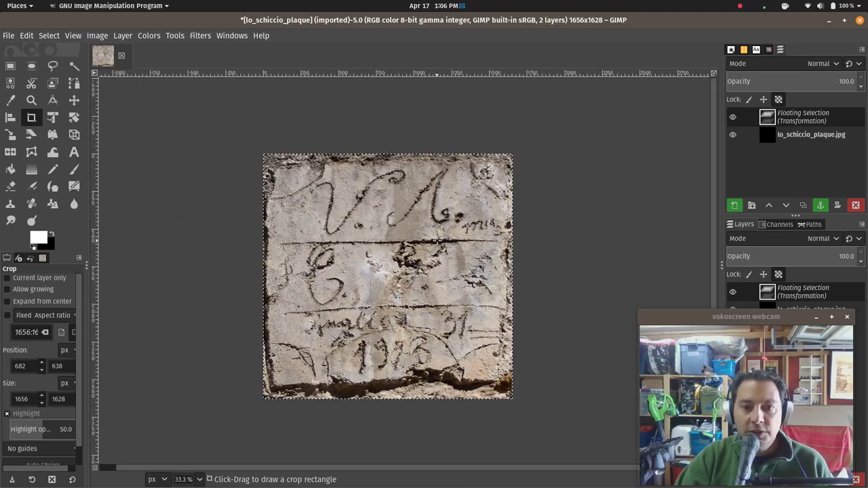
scroll(404, 276, left, 1)
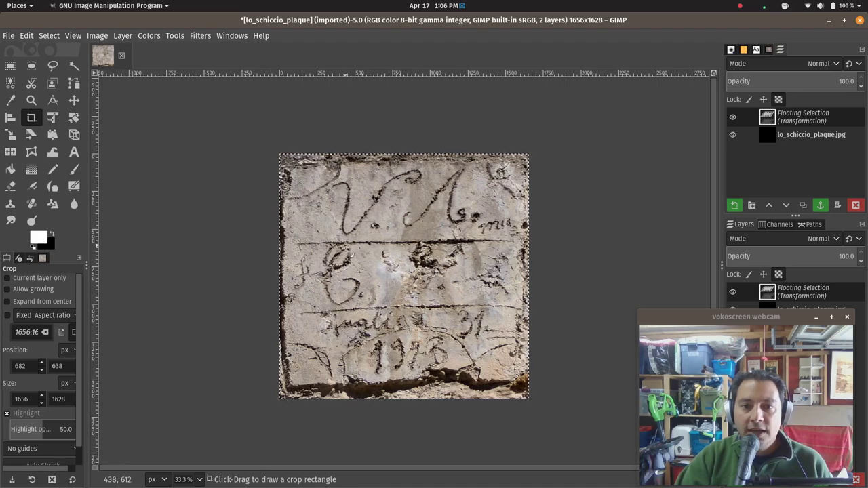
scroll(425, 282, up, 1)
scroll(426, 283, up, 2)
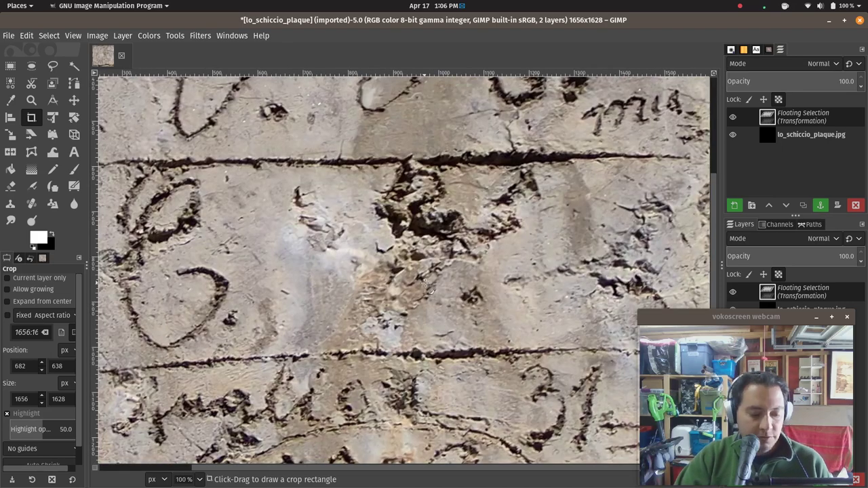
scroll(425, 284, left, 2)
scroll(426, 284, right, 4)
scroll(425, 283, left, 4)
scroll(426, 284, right, 3)
scroll(425, 283, left, 4)
scroll(425, 283, down, 4)
scroll(425, 284, down, 1)
scroll(425, 283, up, 4)
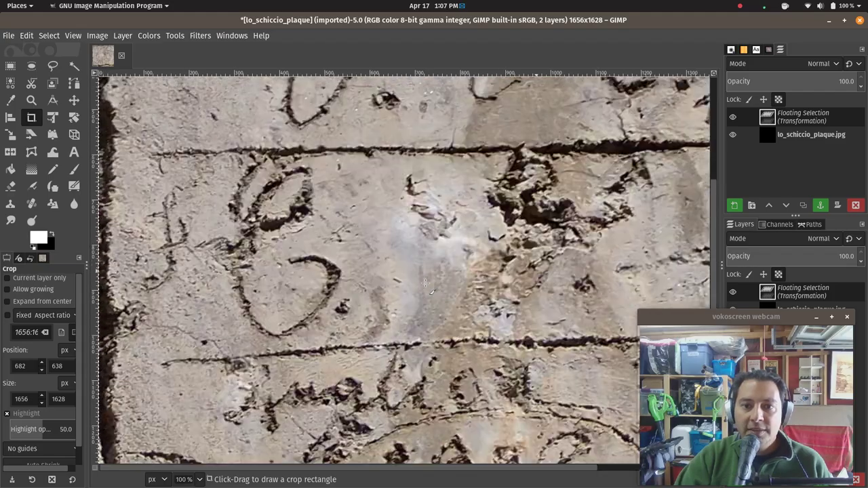
scroll(425, 283, up, 4)
scroll(425, 283, down, 1)
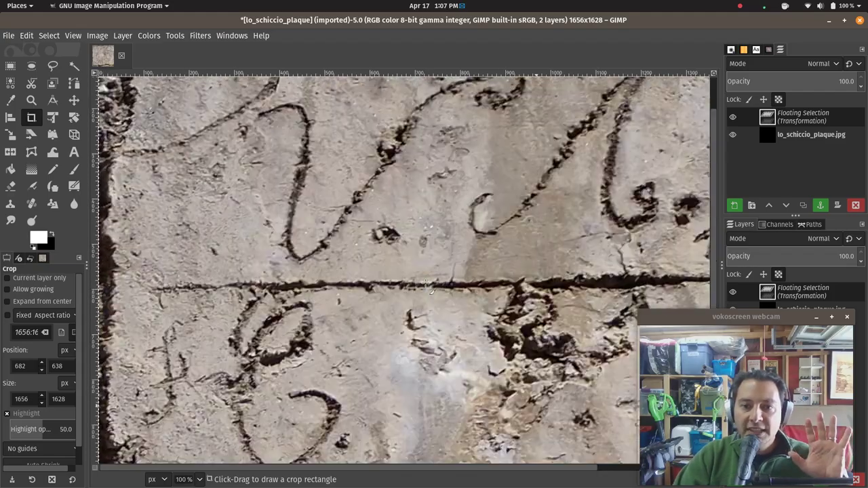
scroll(426, 284, down, 3)
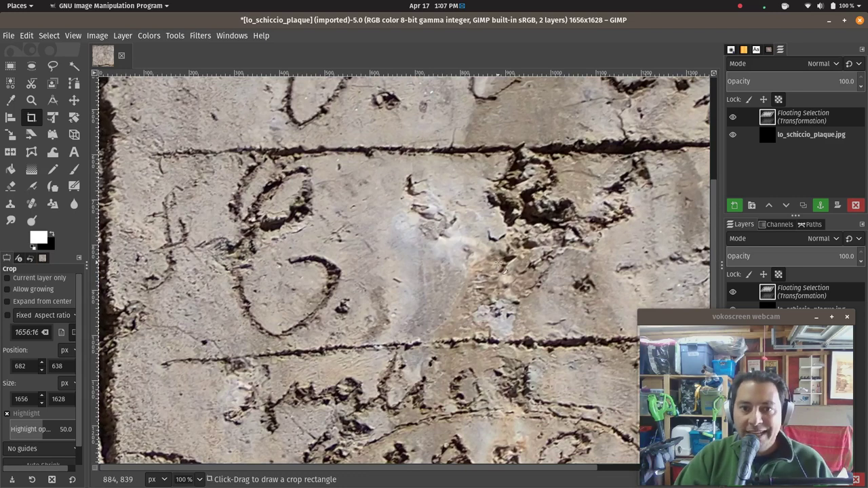
scroll(488, 256, down, 2)
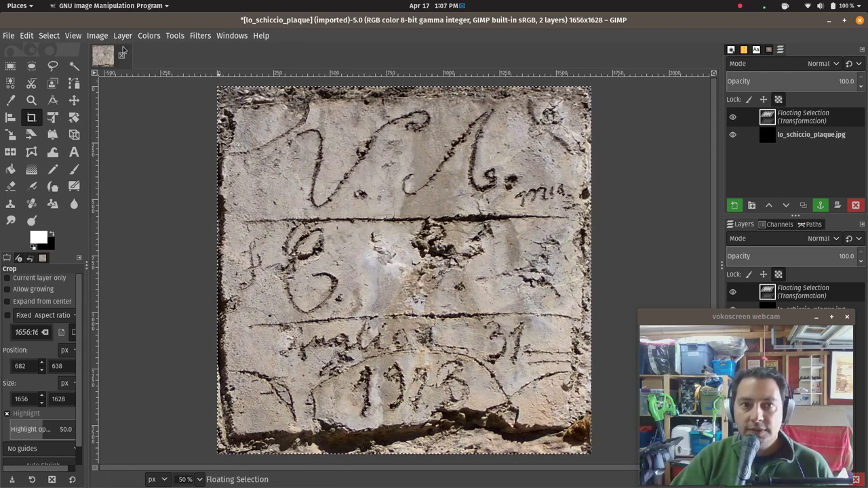
click(150, 37)
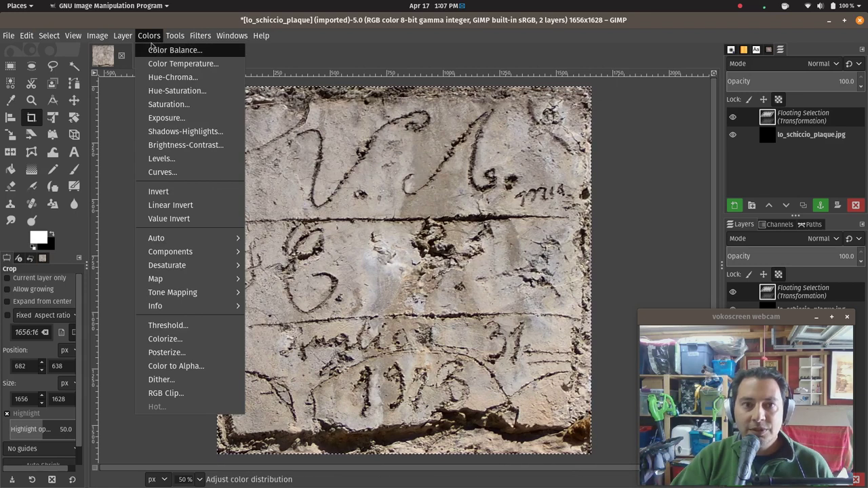
click(147, 38)
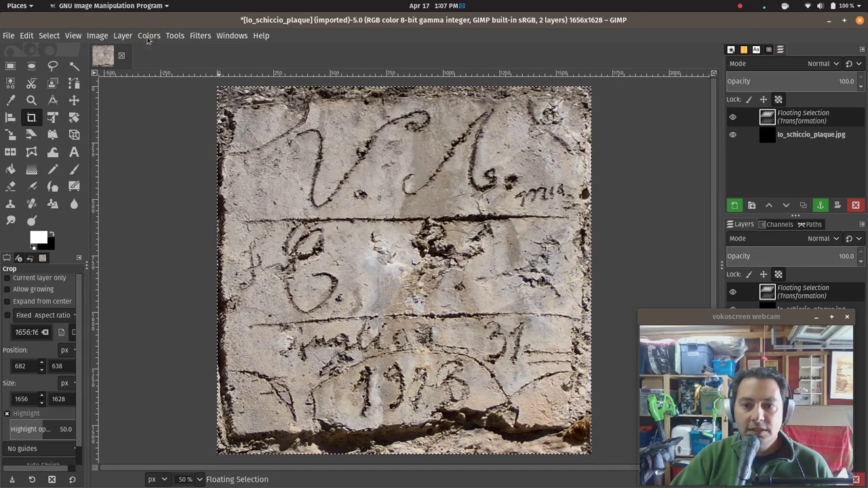
click(125, 38)
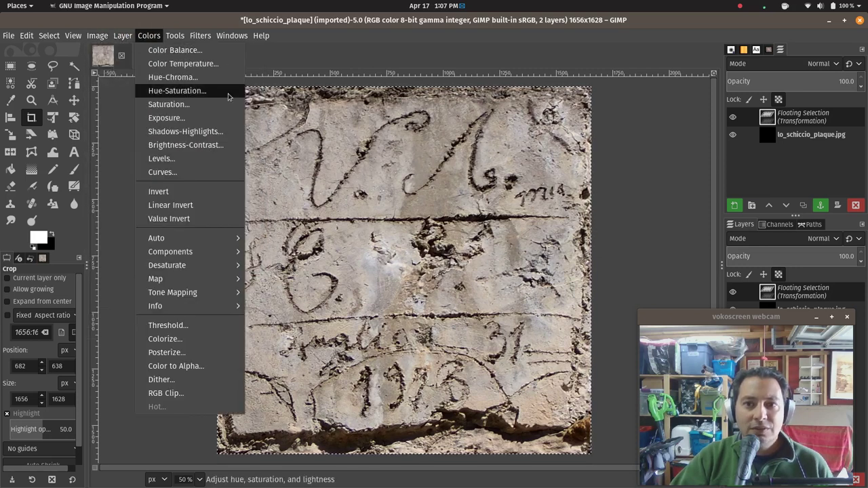
click(361, 57)
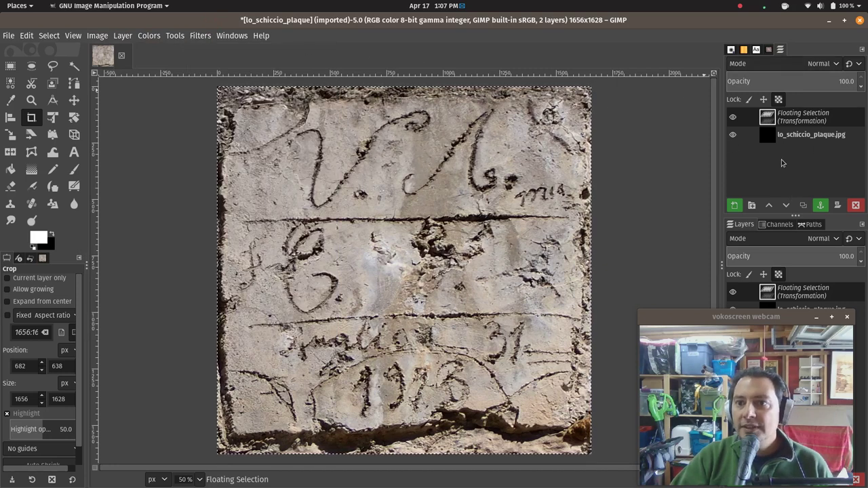
drag(762, 321, 582, 401)
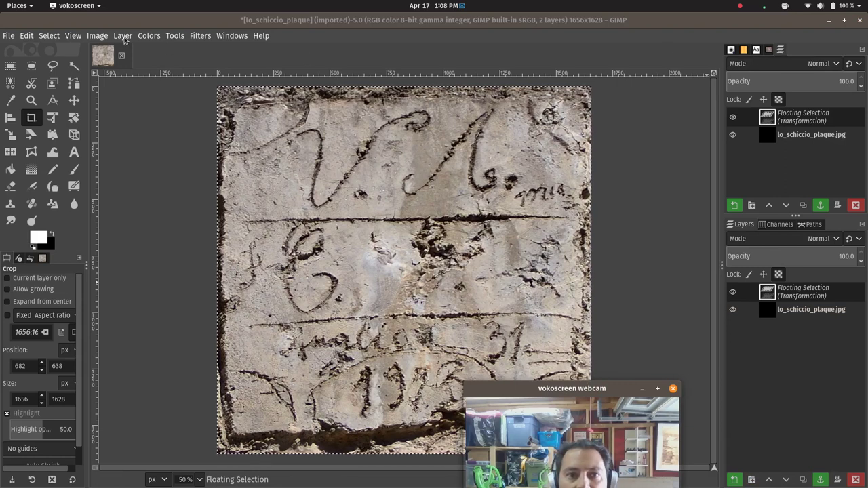
click(169, 38)
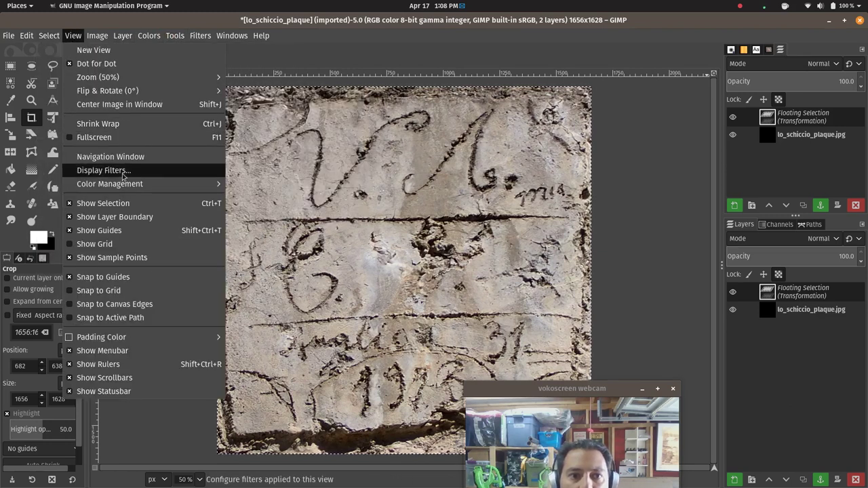
click(808, 51)
click(808, 51)
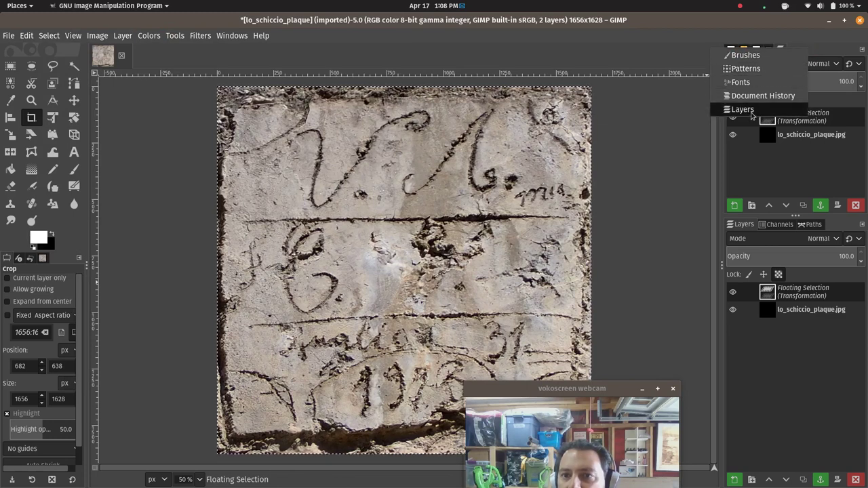
click(826, 45)
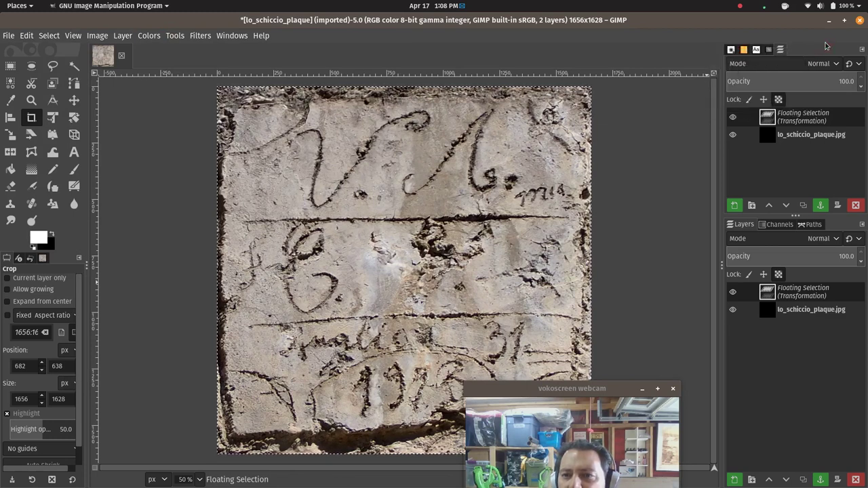
click(862, 50)
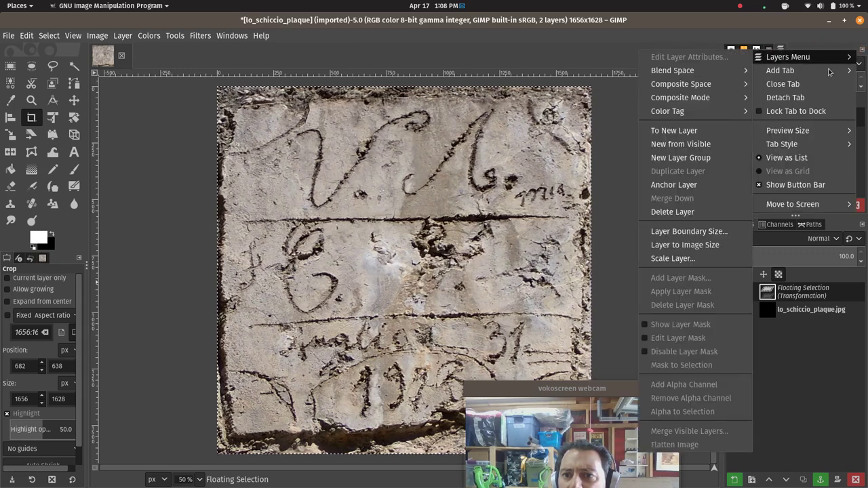
mouse_move(780, 71)
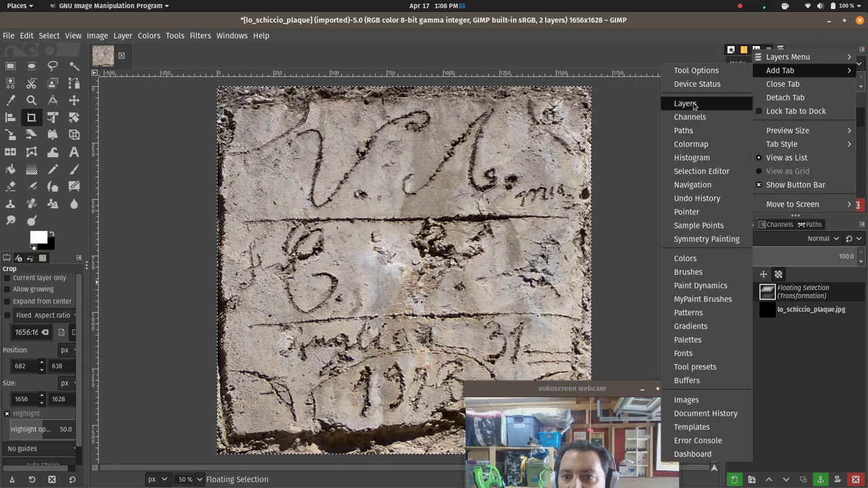
click(698, 52)
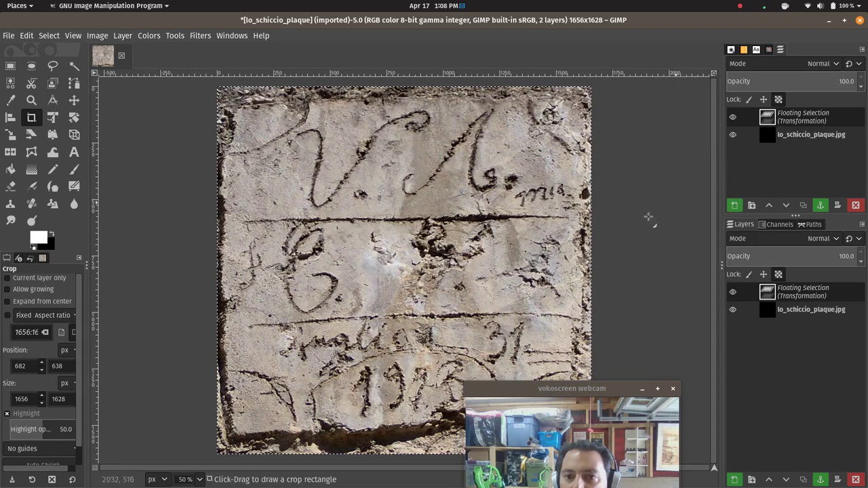
key(Return)
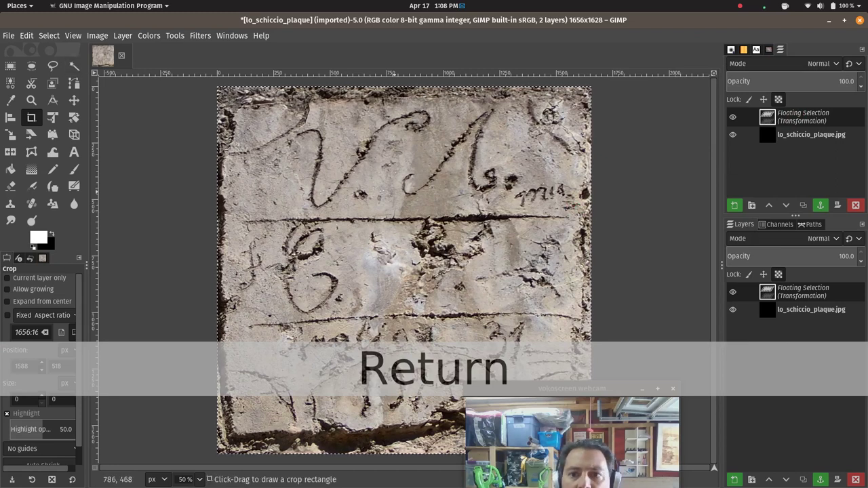
right_click(796, 126)
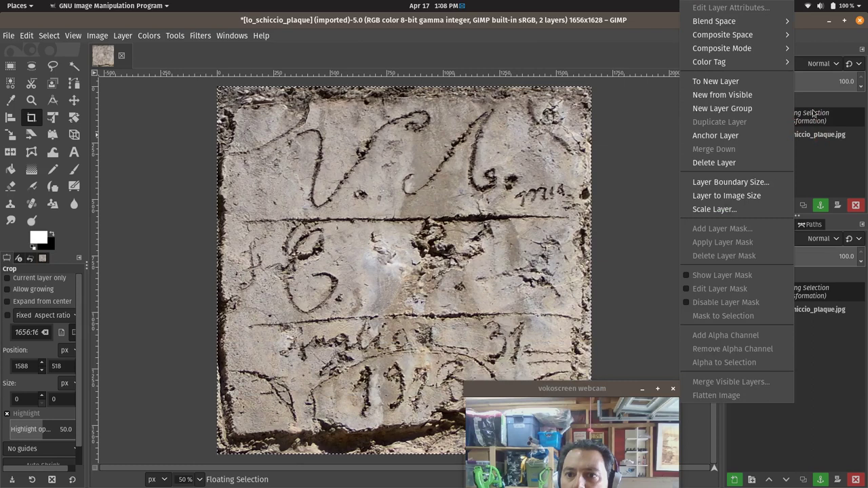
click(801, 141)
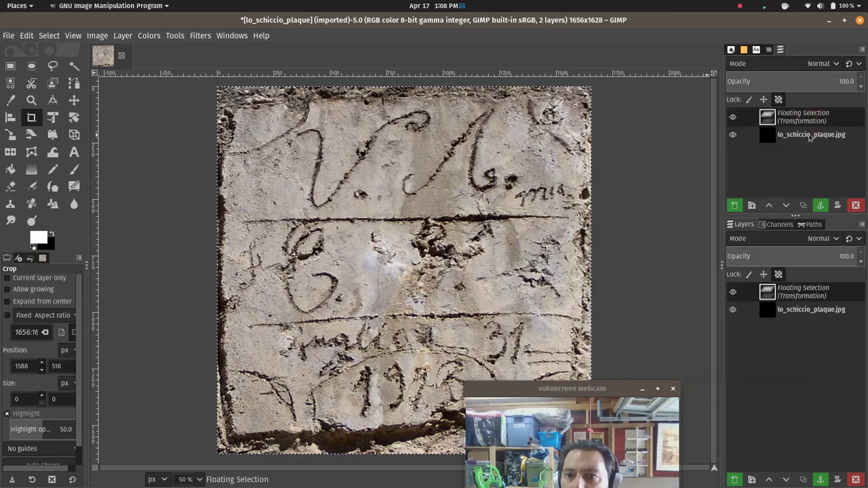
mouse_move(609, 386)
mouse_down()
mouse_move(658, 265)
mouse_move(683, 256)
mouse_up()
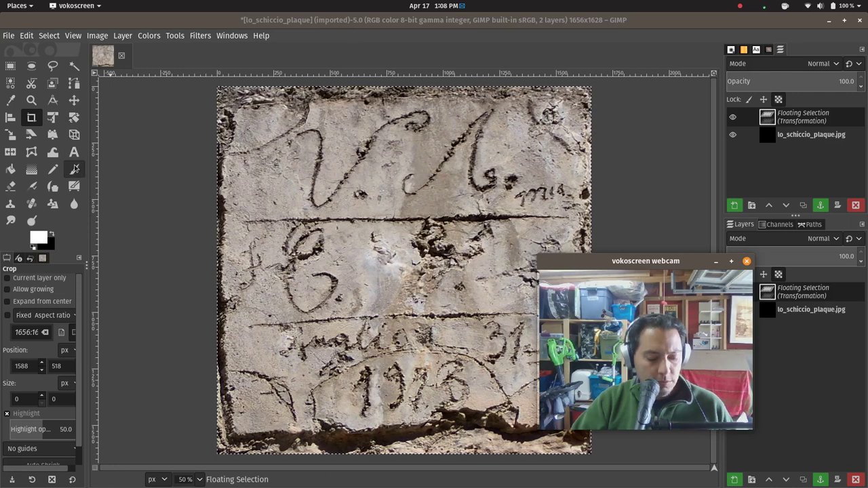
Undo the accidental move of the floating plaque, then anchor it into the single layer
key(a)
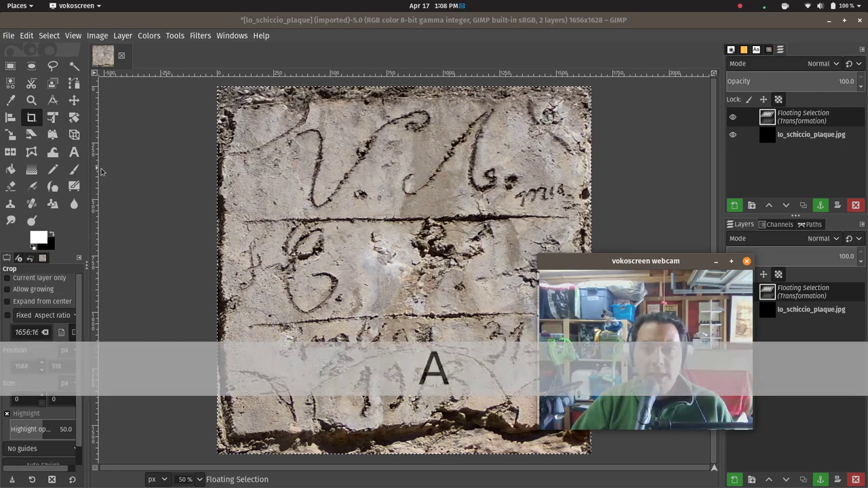
key(Return)
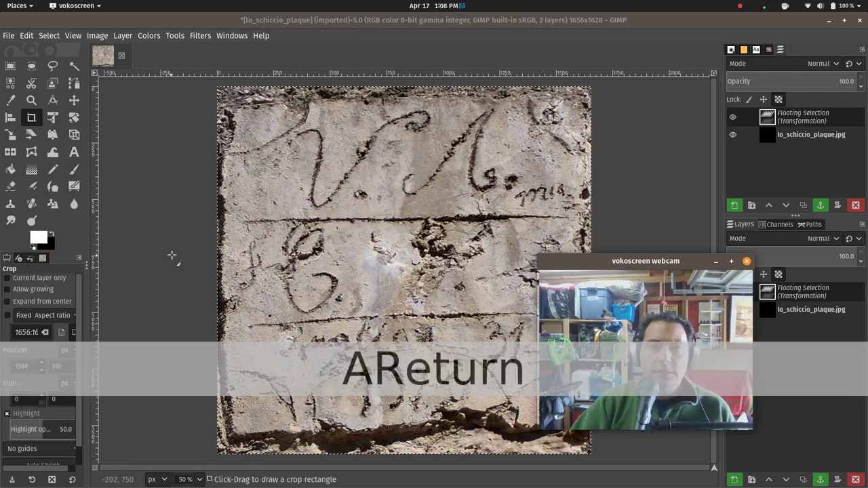
click(10, 65)
drag(254, 190, 336, 188)
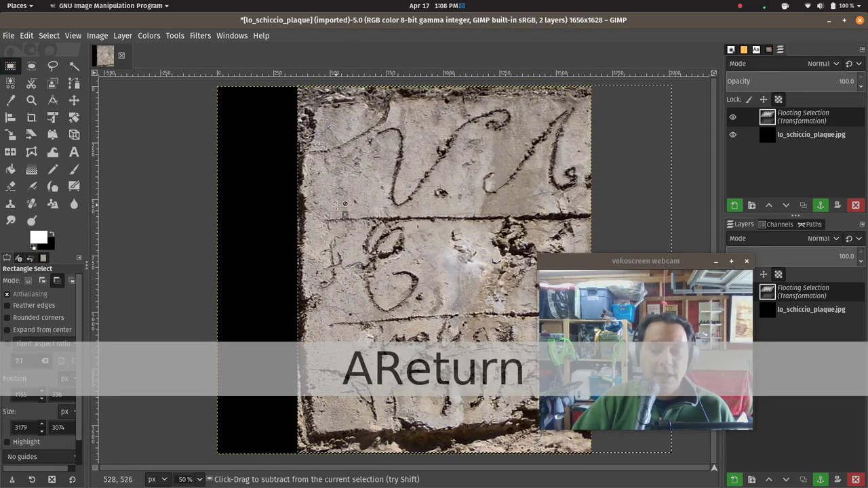
key(ctrl+z)
key(Return)
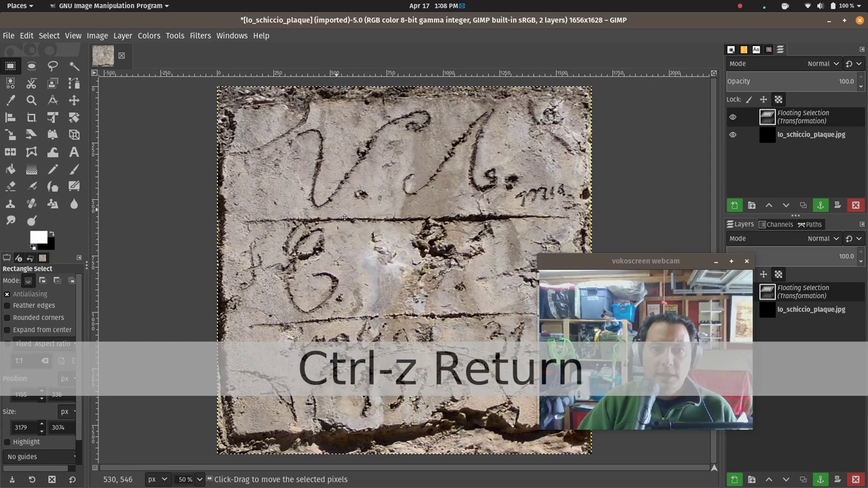
click(199, 194)
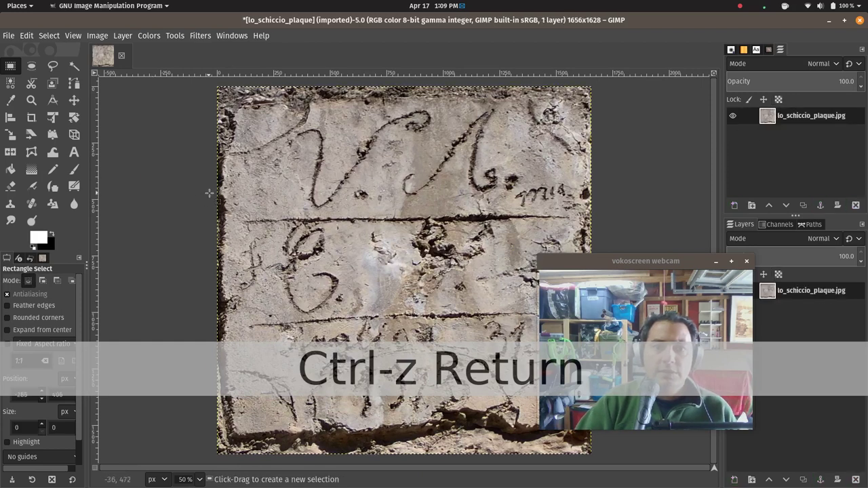
click(427, 210)
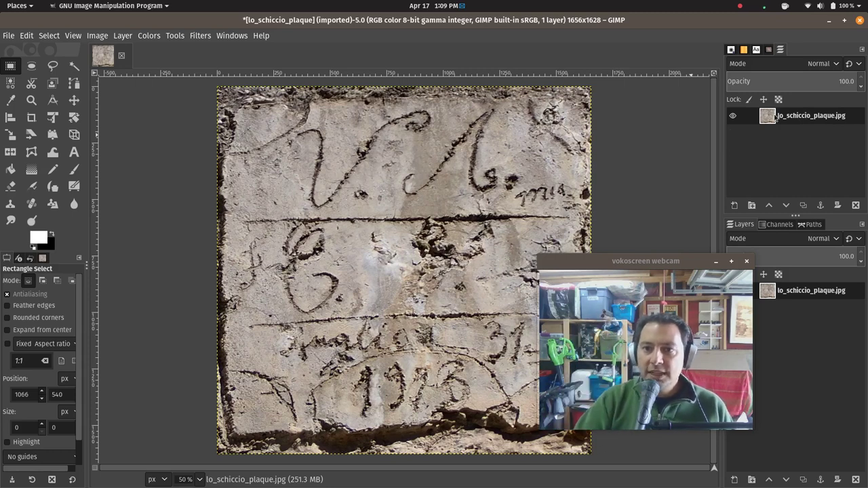
Duplicate the plaque layer and toggle the copy's visibility to compare both layers
click(803, 204)
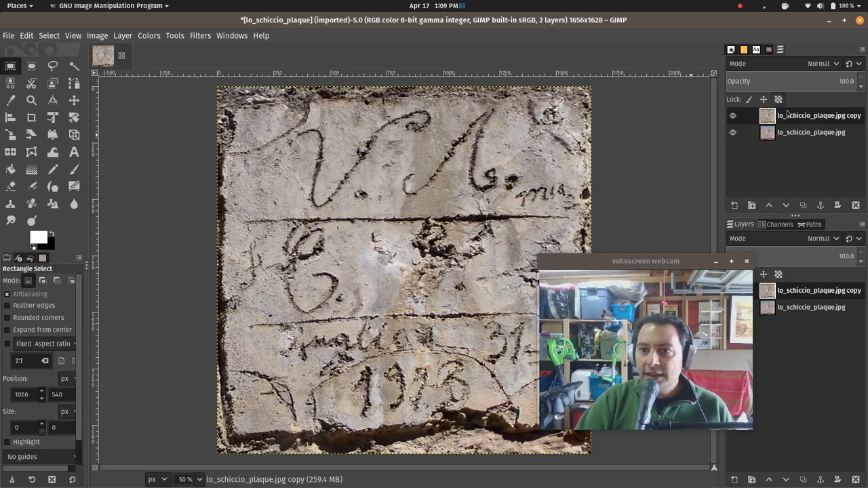
drag(732, 115, 733, 132)
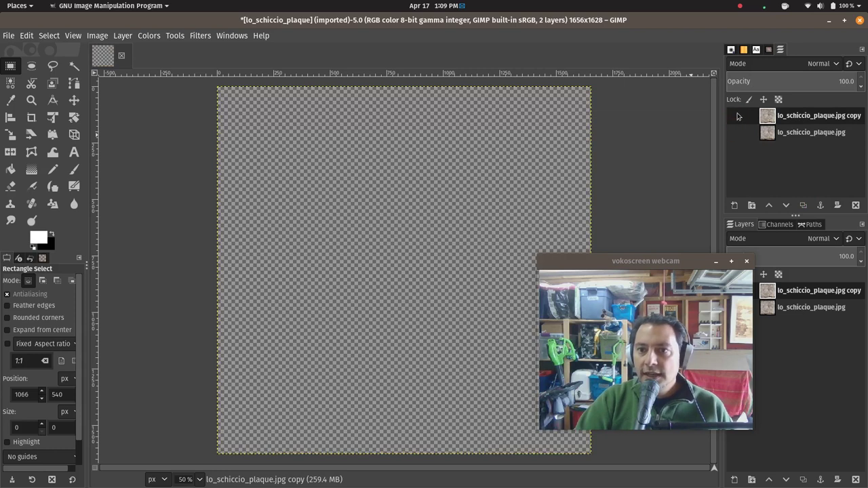
click(734, 118)
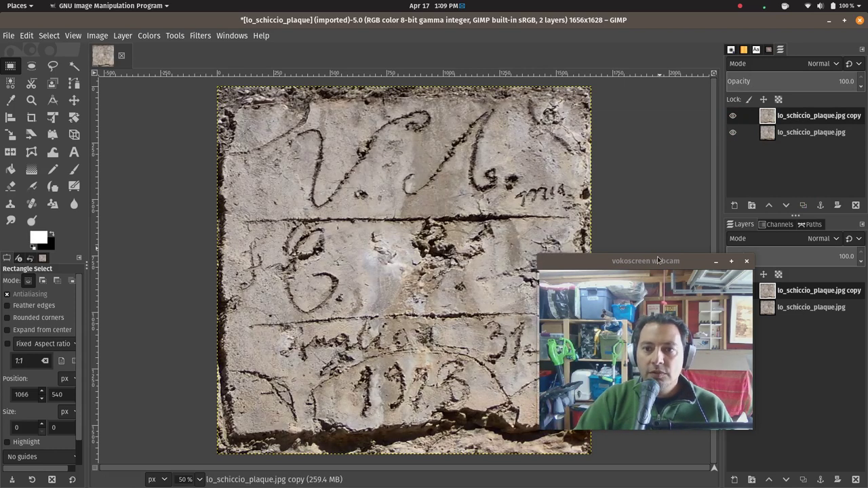
drag(659, 261, 791, 313)
click(734, 120)
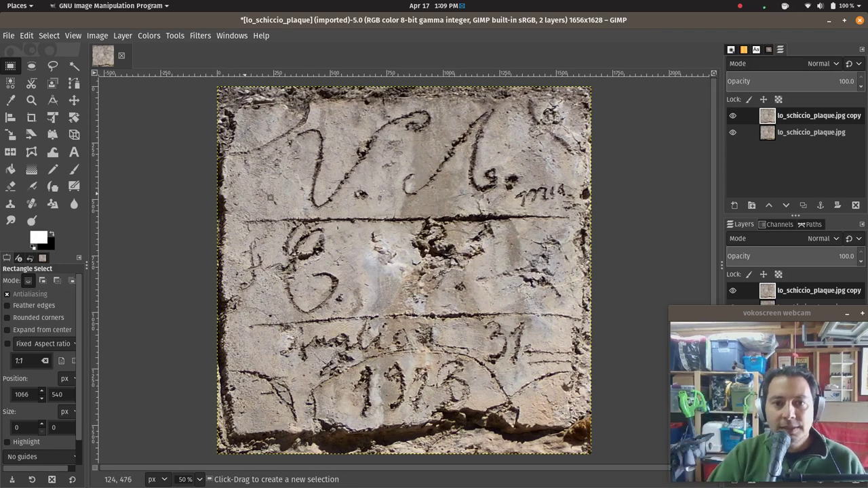
Use Save As to store the project as lo_schiccio_plaque.xcf in Calabria_data
click(10, 37)
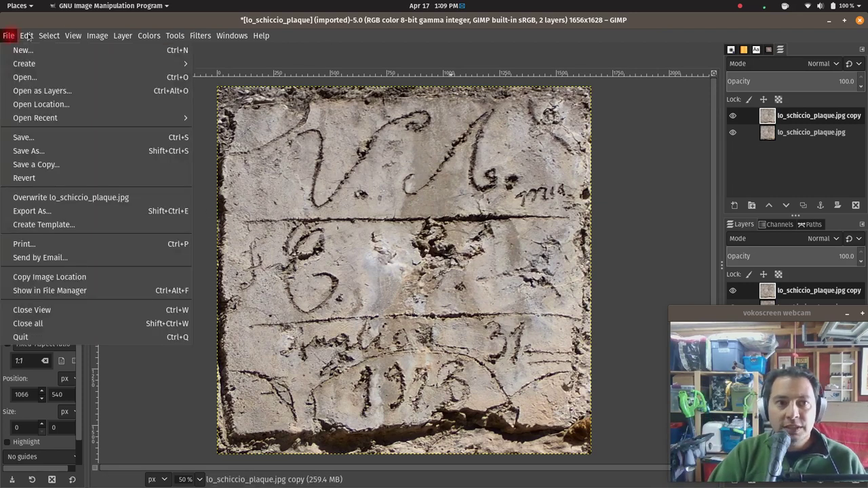
click(45, 151)
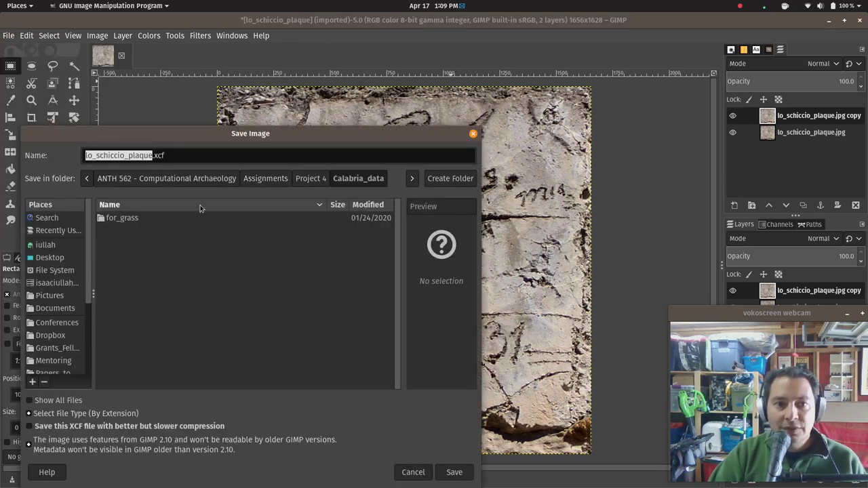
click(165, 156)
click(455, 473)
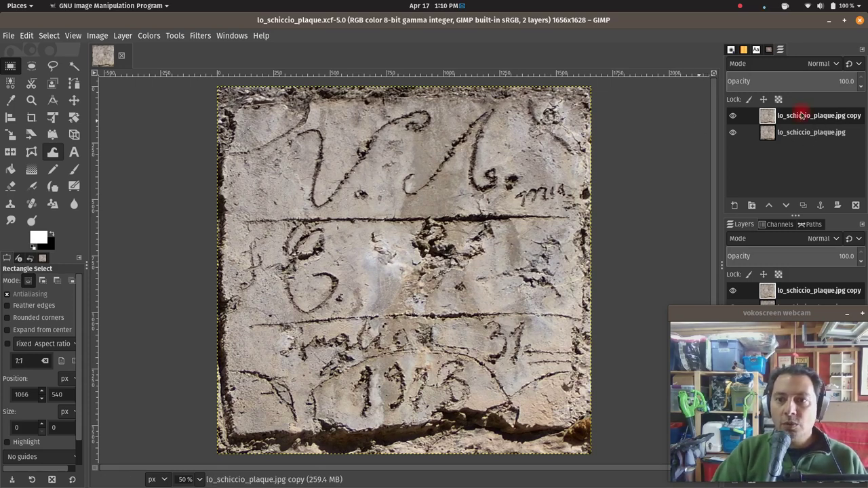
Select the lo_schiccio_plaque.jpg copy layer and open Levels, moving the dialog off the toolbox
click(793, 134)
click(797, 117)
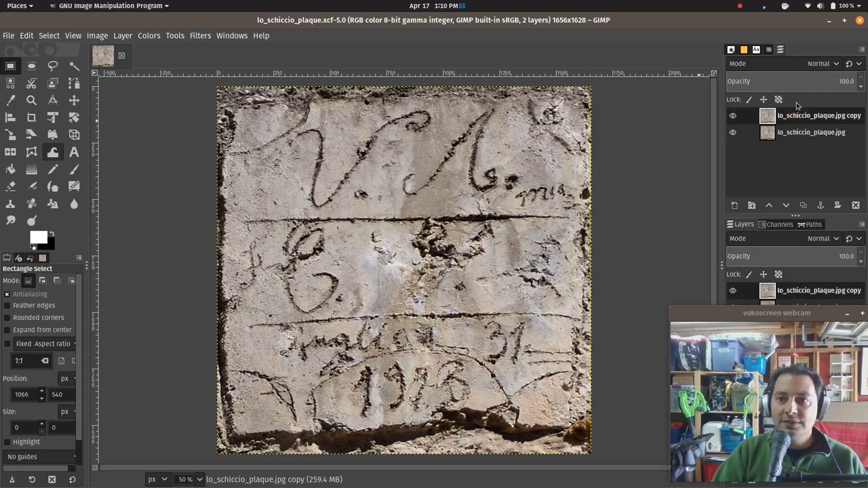
click(788, 132)
click(795, 118)
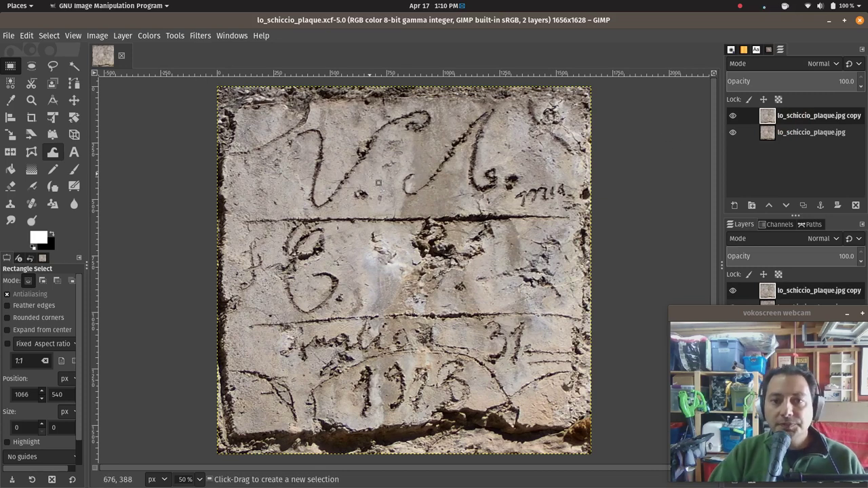
click(150, 36)
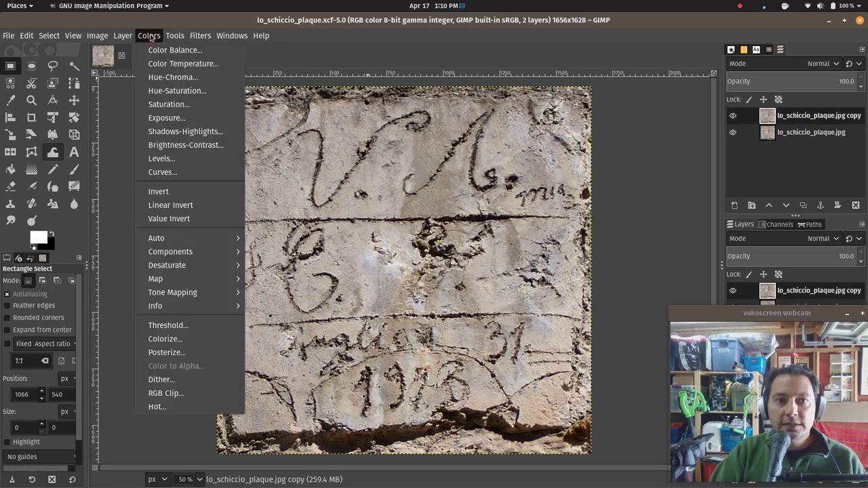
click(162, 159)
mouse_move(143, 107)
mouse_down()
mouse_move(245, 105)
mouse_move(113, 94)
mouse_up()
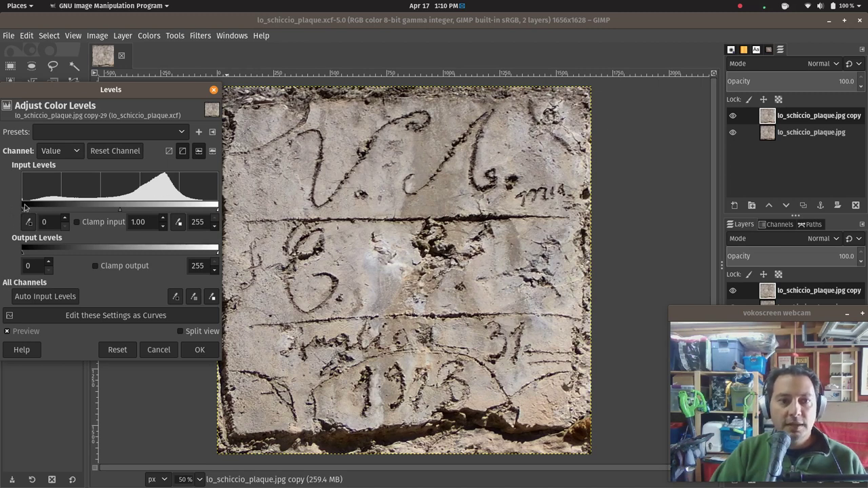
Drag the Levels input handles, ending with white at 236, black 0, gamma 1.00
drag(23, 209, 159, 210)
mouse_move(45, 222)
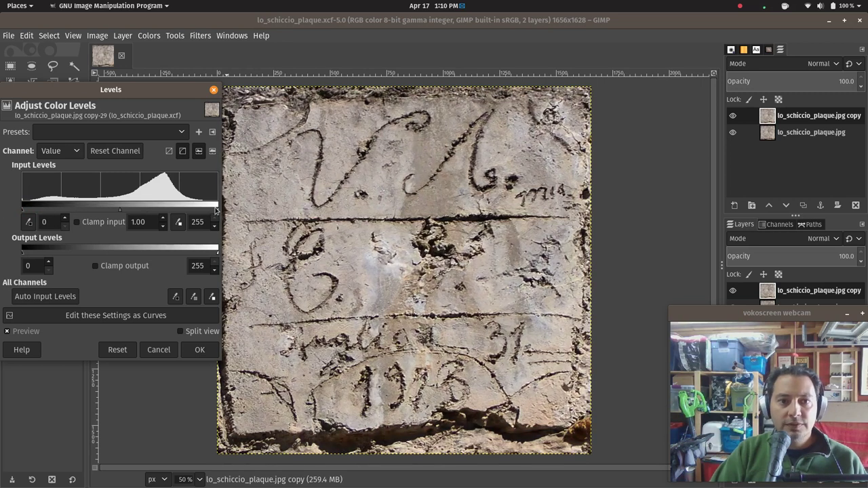
mouse_move(216, 210)
mouse_down()
mouse_move(158, 209)
mouse_move(242, 200)
mouse_up()
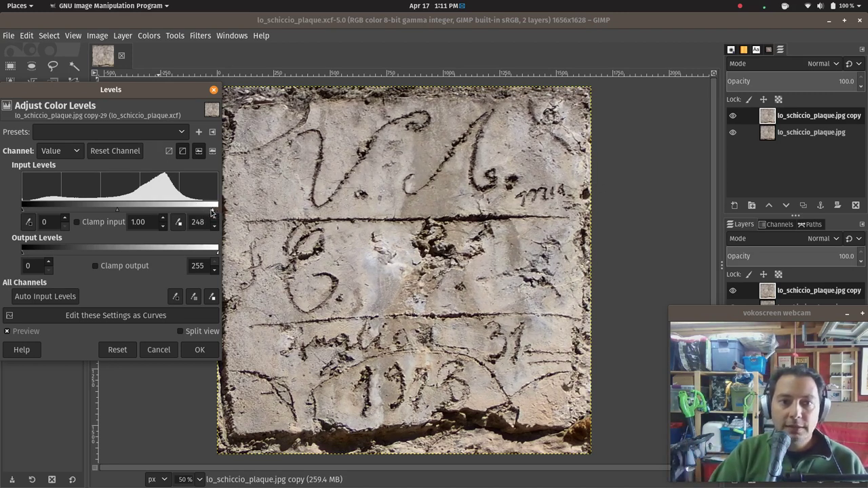
drag(203, 212, 202, 212)
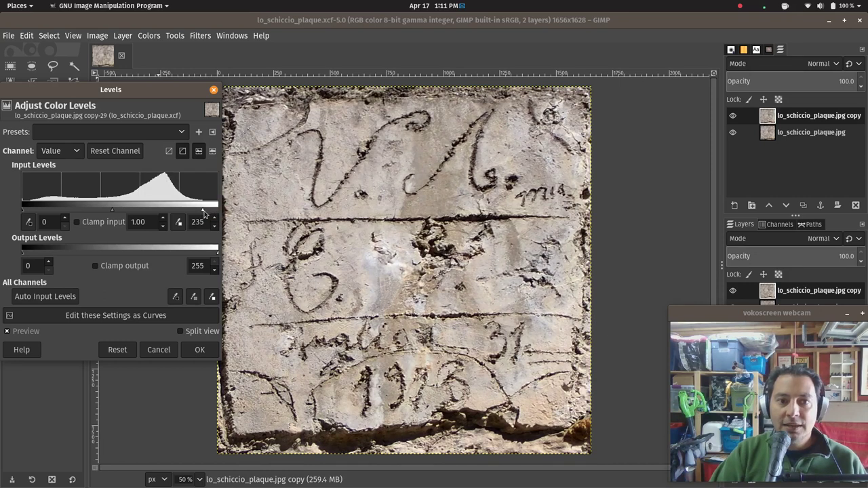
drag(203, 211, 201, 212)
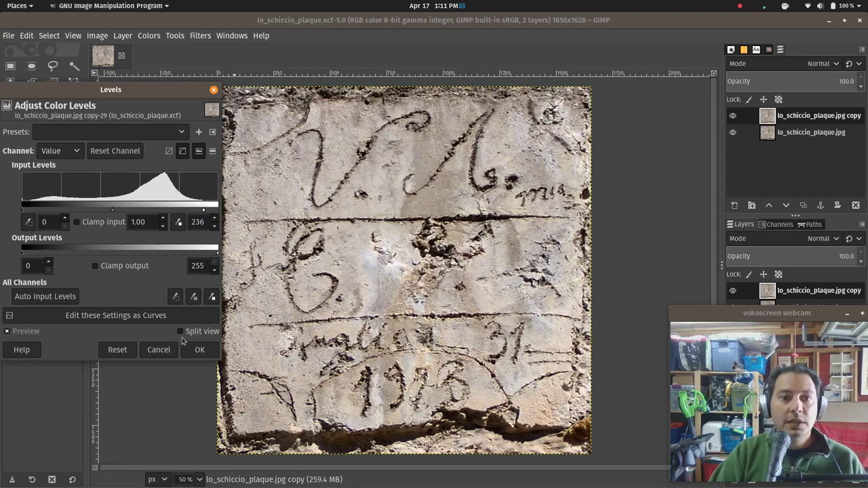
Toggle Preview and enable Split view, sweeping the guide to compare original and adjusted plaque
click(7, 331)
click(7, 332)
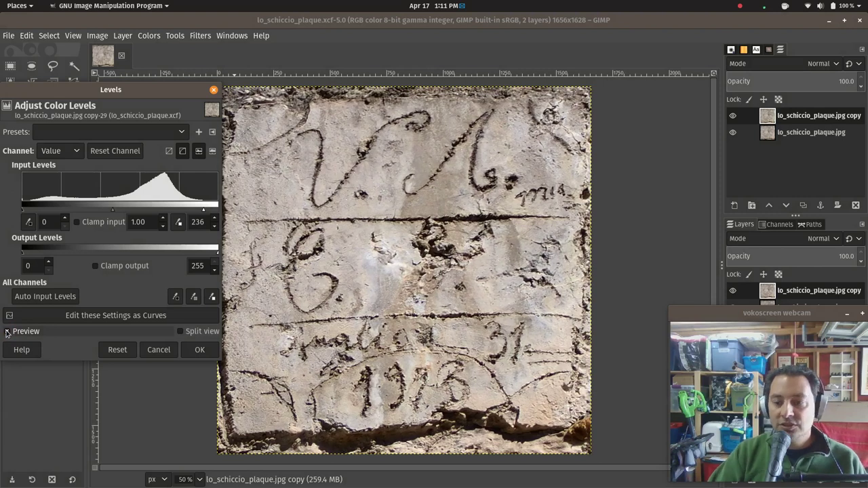
click(180, 332)
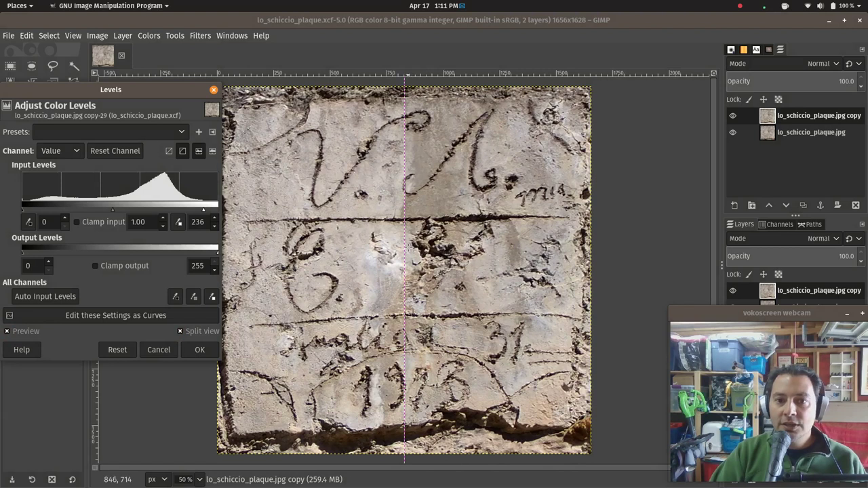
drag(408, 249, 384, 260)
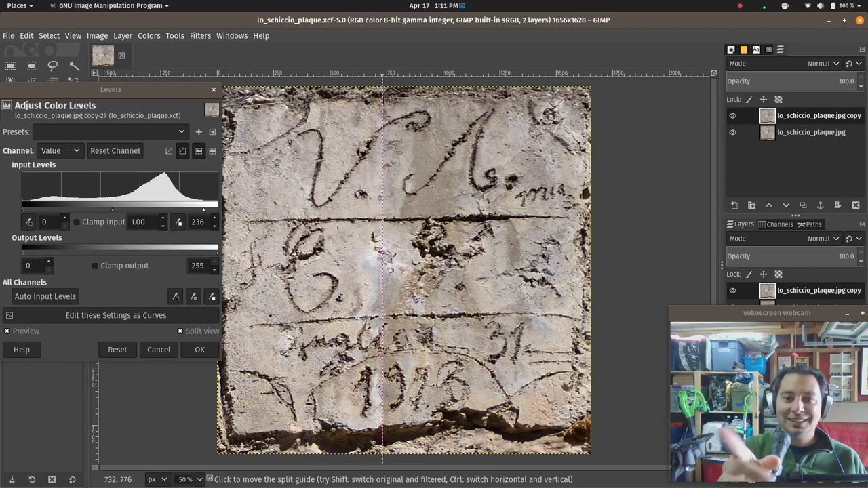
mouse_move(386, 257)
mouse_down()
mouse_move(398, 247)
mouse_move(394, 265)
mouse_up()
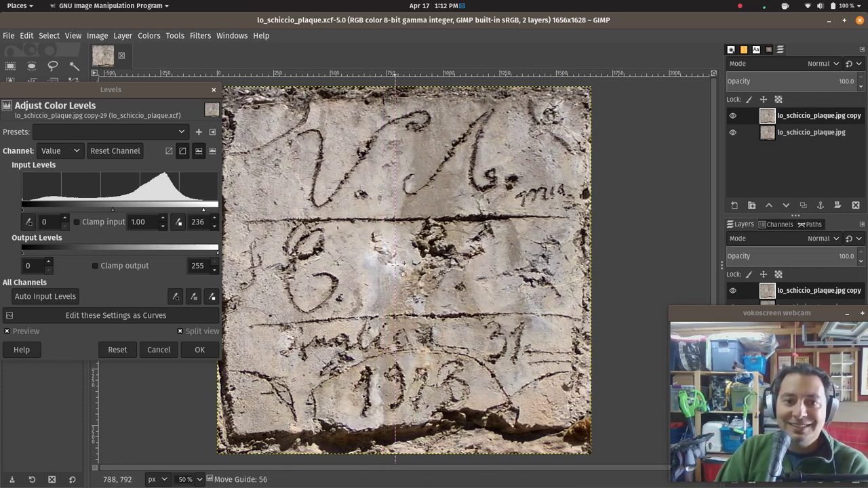
Raise the black input level to 12, then apply Auto Input Levels
click(23, 212)
drag(26, 213, 30, 211)
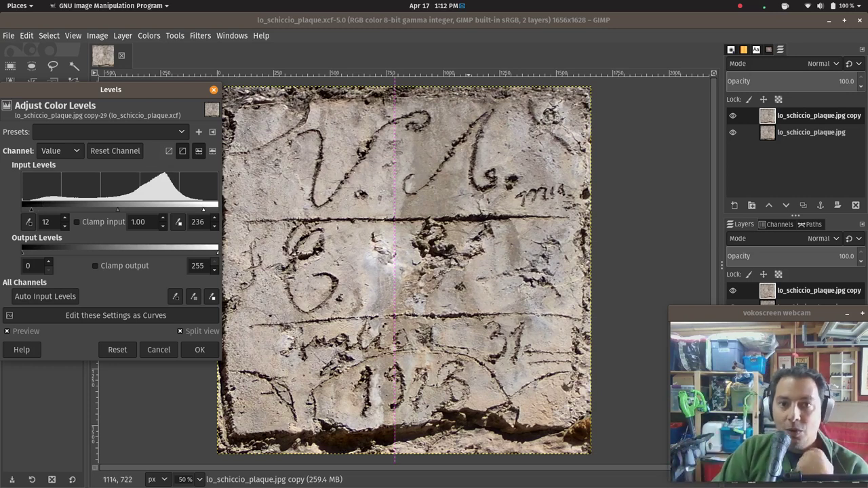
mouse_move(394, 289)
mouse_down()
mouse_move(520, 294)
mouse_move(417, 293)
mouse_up()
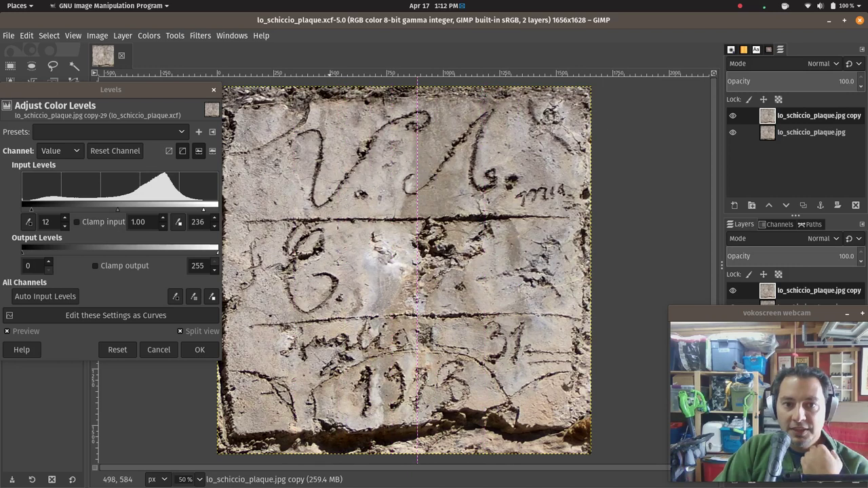
click(39, 296)
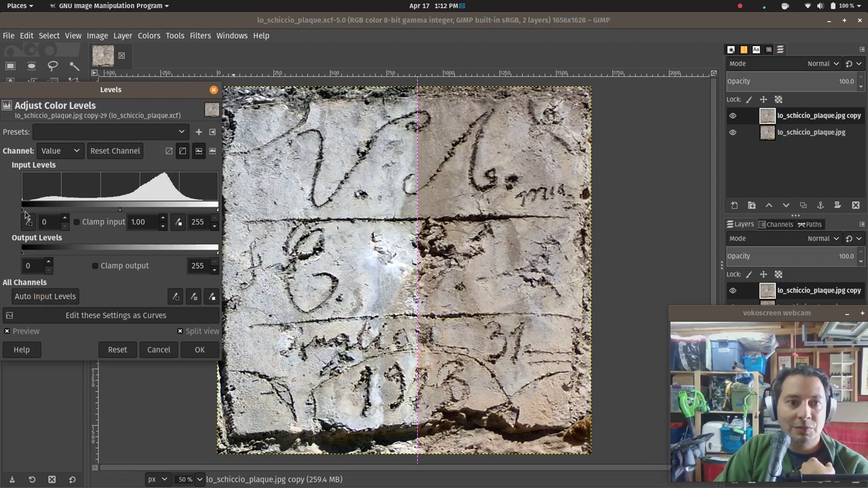
Reset Levels, then raise black, lower white and set gamma to 1.37
drag(25, 215, 31, 212)
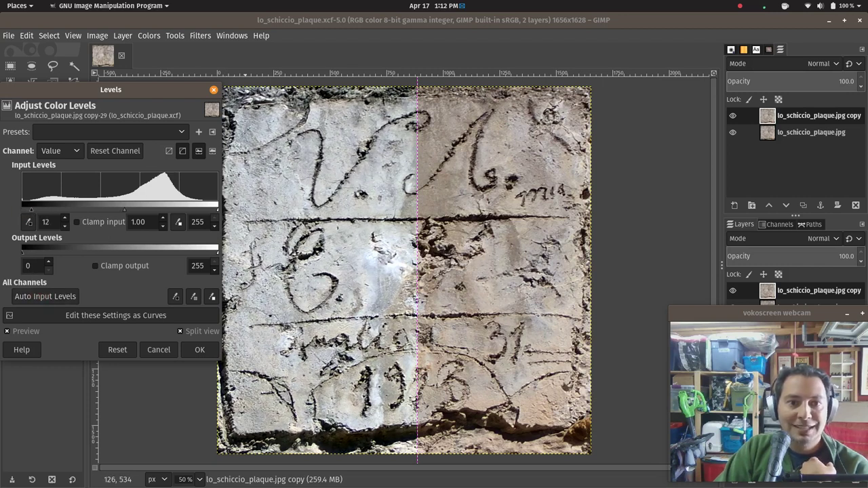
drag(218, 211, 202, 210)
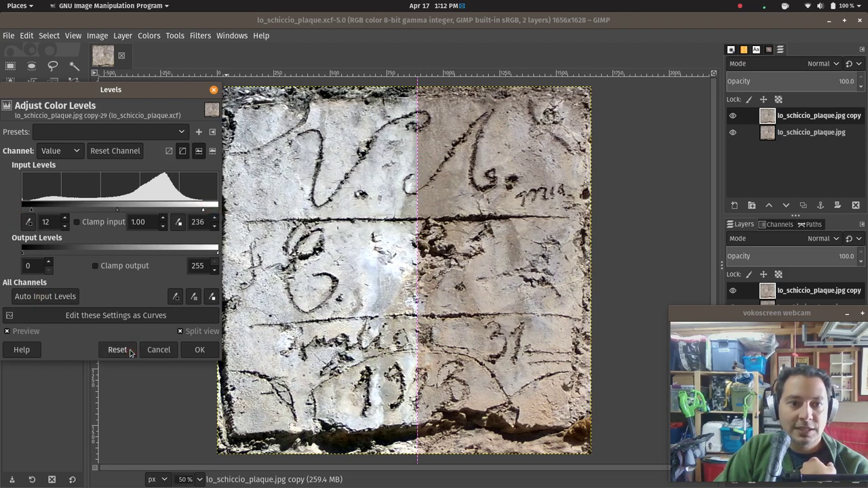
click(117, 349)
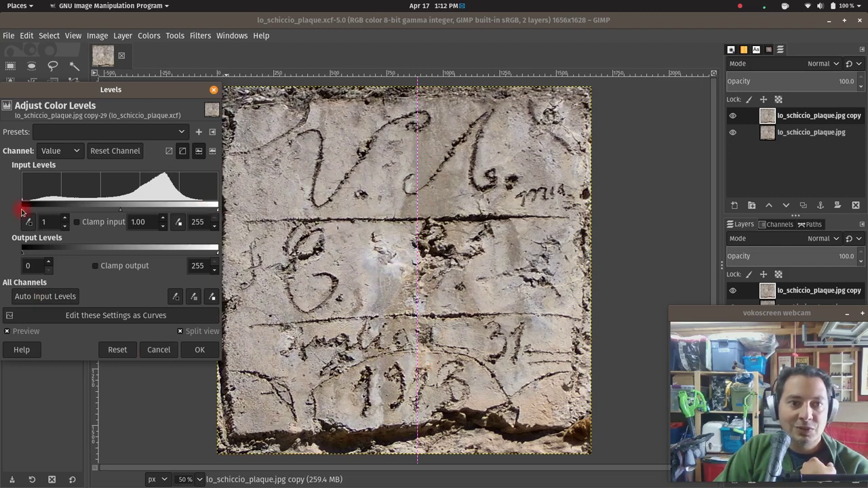
drag(23, 204, 35, 209)
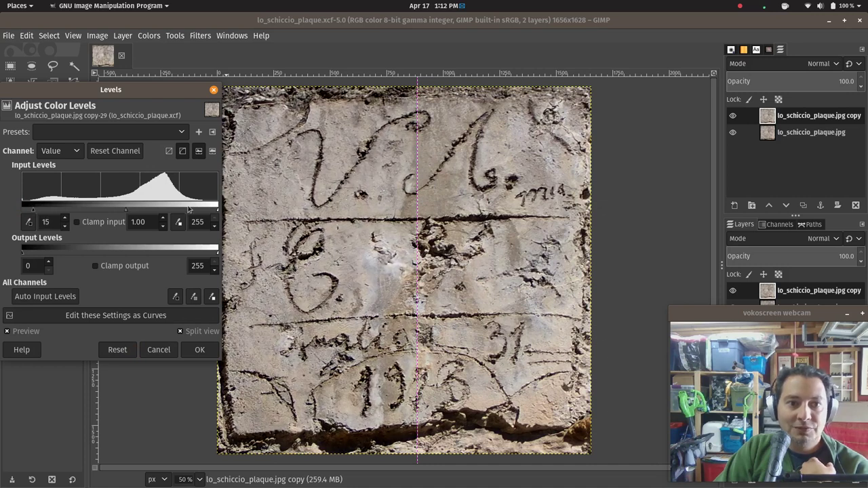
drag(217, 210, 203, 211)
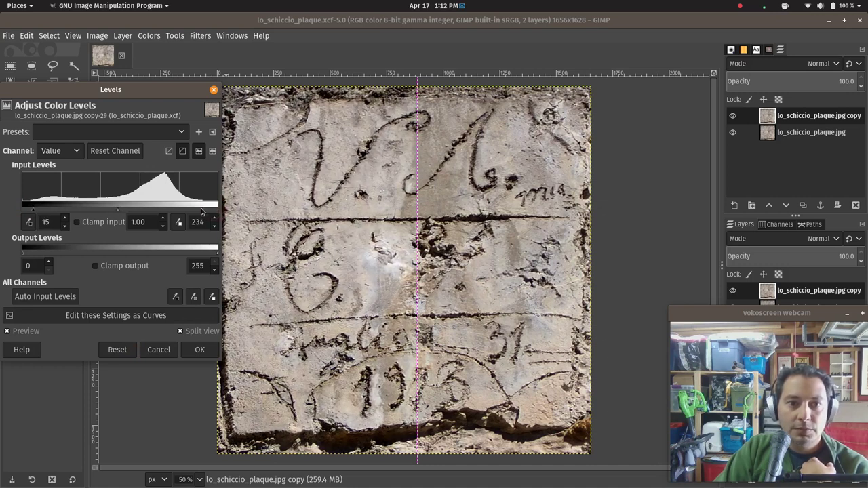
drag(118, 213, 101, 212)
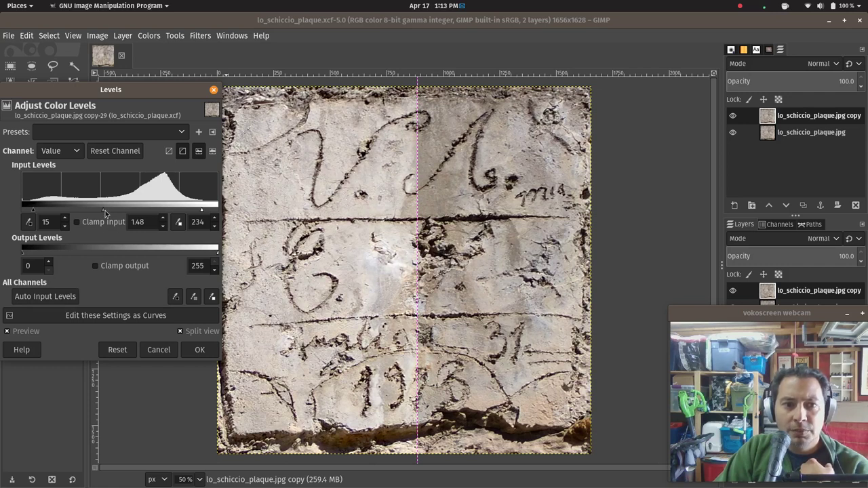
drag(102, 213, 103, 210)
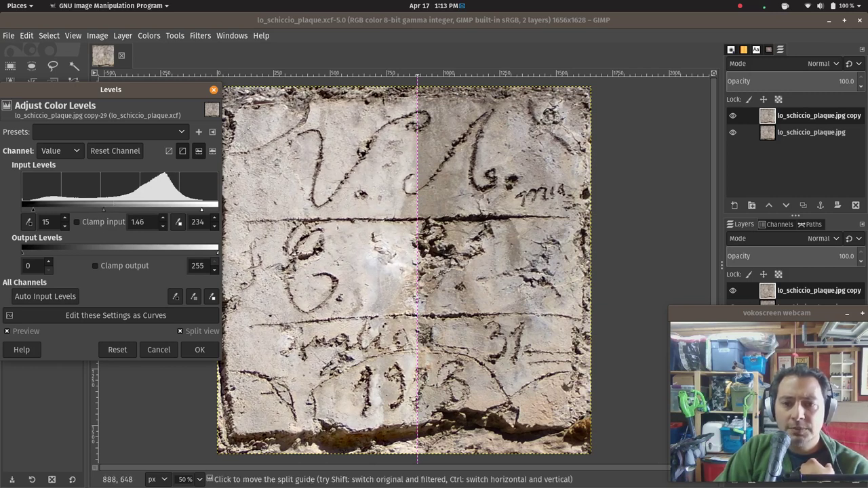
drag(105, 209, 105, 210)
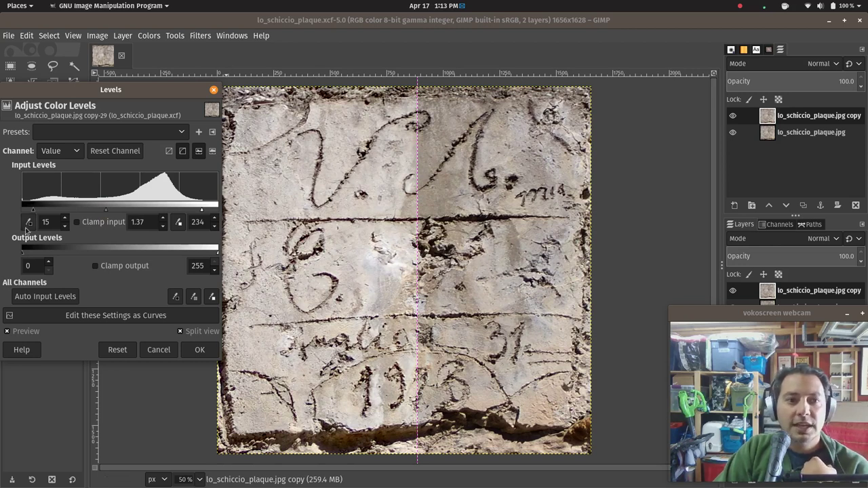
Pick white points from light stone and a black point from a groove, reaching black 15, white 196
click(179, 224)
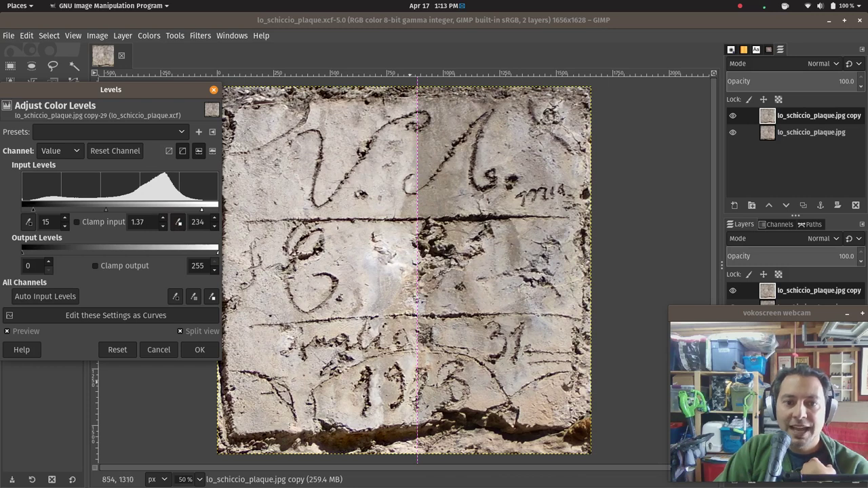
click(377, 400)
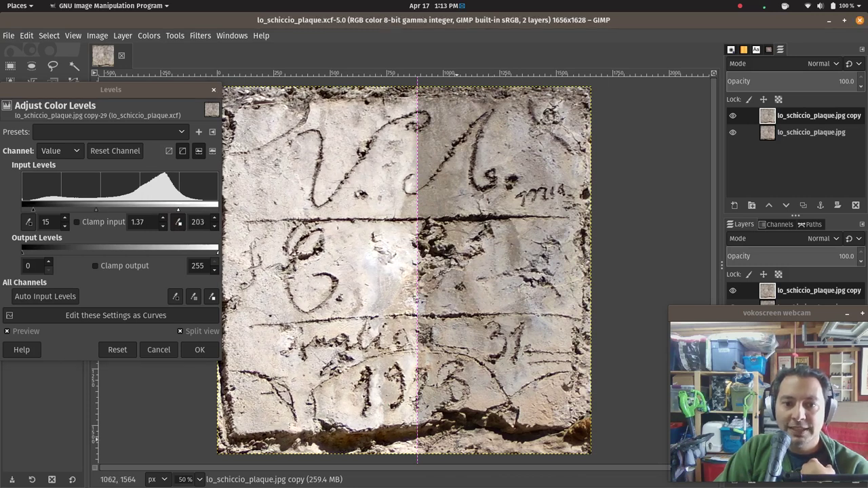
click(176, 218)
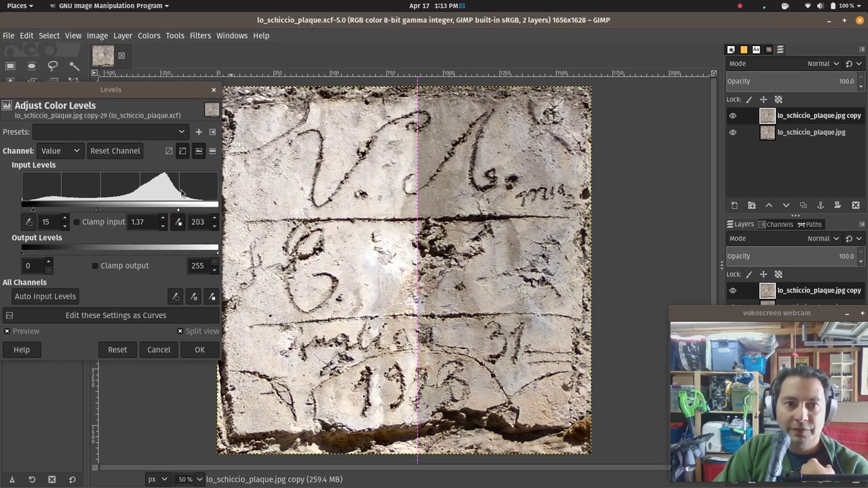
click(369, 289)
click(402, 258)
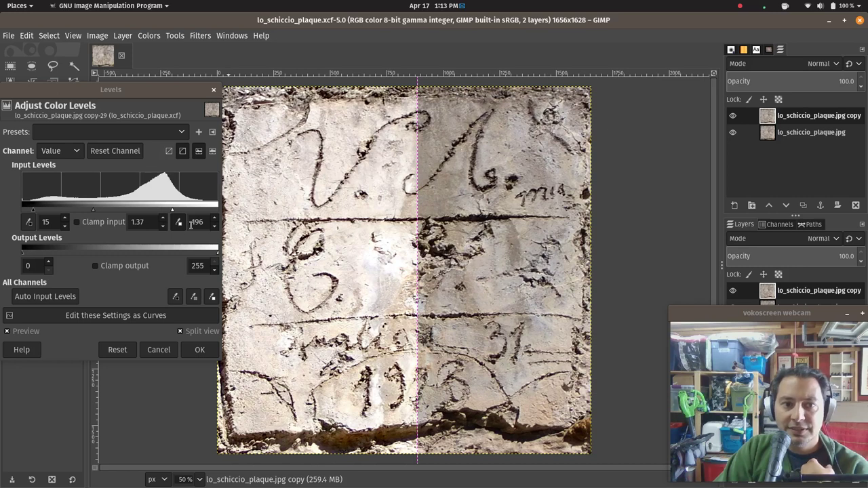
click(29, 224)
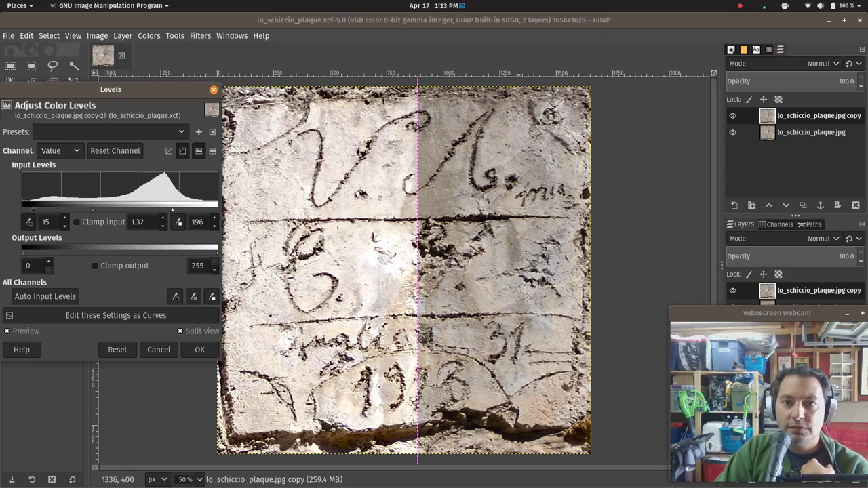
click(512, 179)
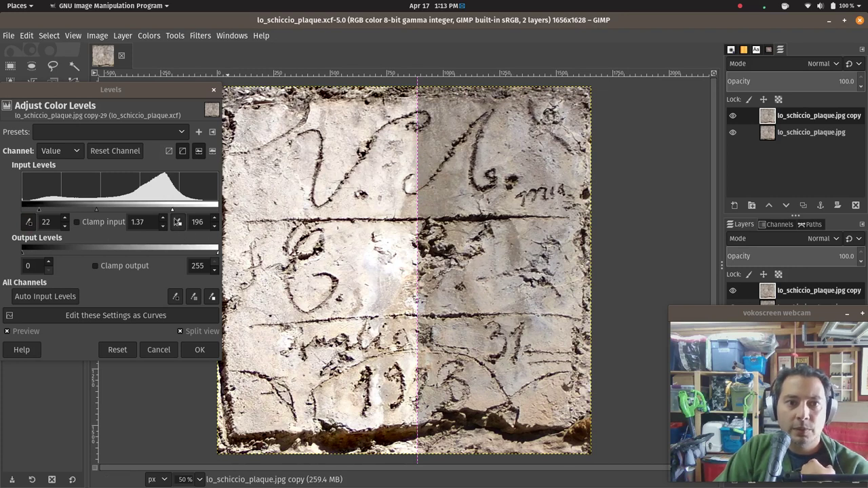
Set Levels white to 166 and black to 46, then shift the split-view guide right
drag(172, 210, 149, 210)
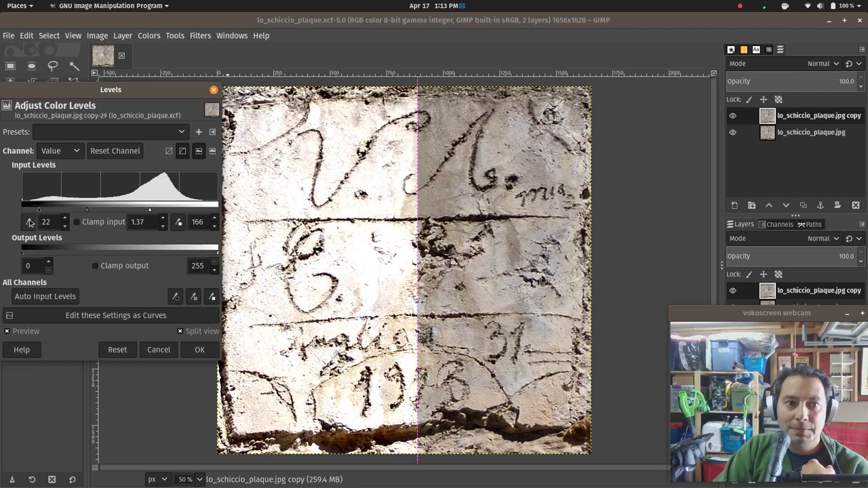
drag(39, 211, 57, 210)
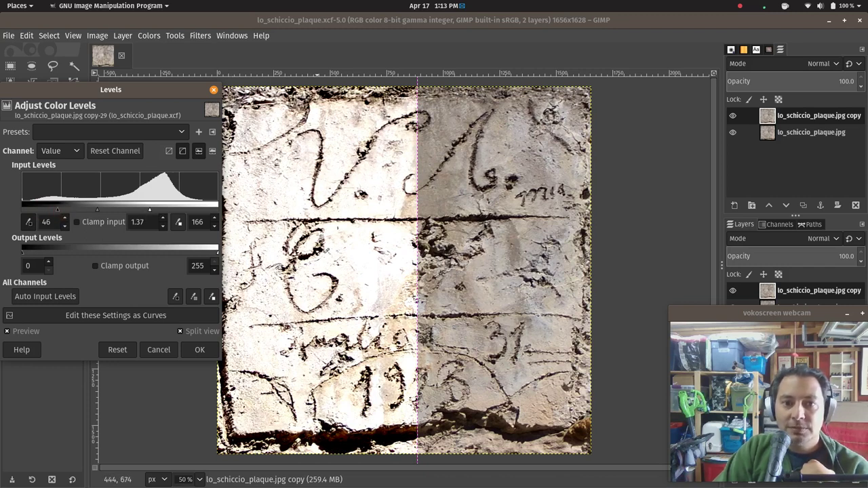
mouse_move(416, 269)
mouse_down()
mouse_move(567, 270)
mouse_move(564, 282)
mouse_move(572, 272)
mouse_move(365, 259)
mouse_up()
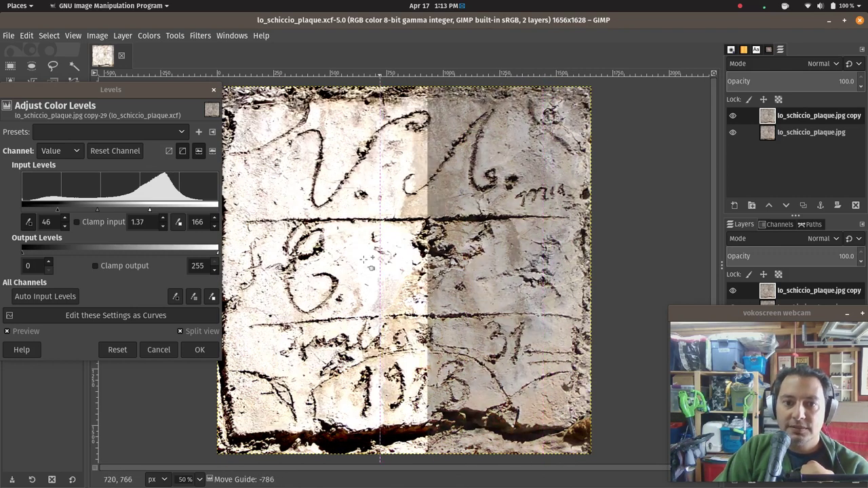
mouse_move(365, 259)
mouse_down()
mouse_move(503, 252)
mouse_move(437, 258)
mouse_up()
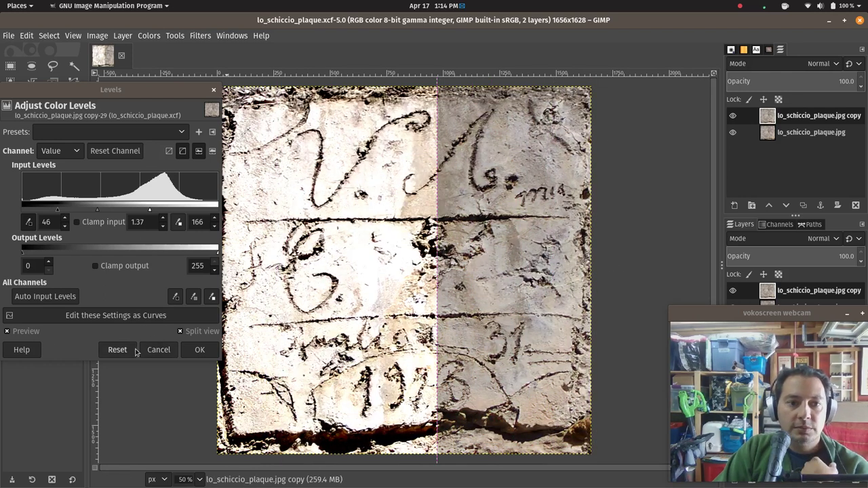
Close Levels and begin a Curves S-curve with shadow and midtone points
click(159, 349)
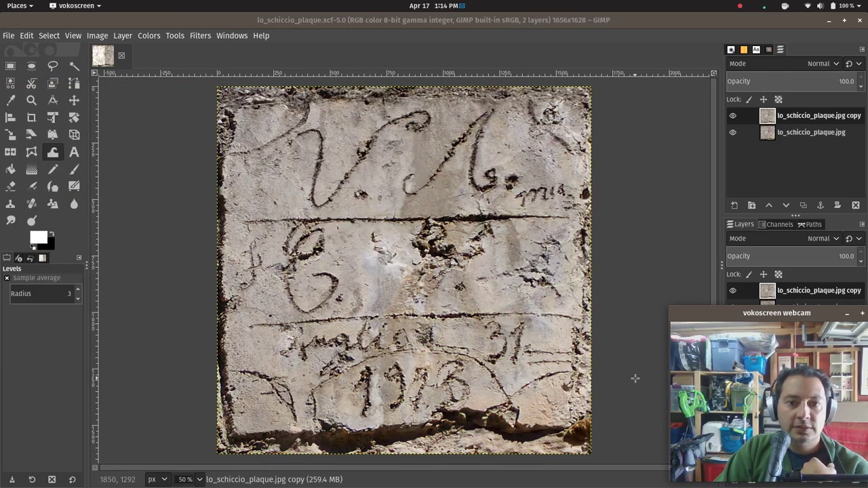
click(145, 36)
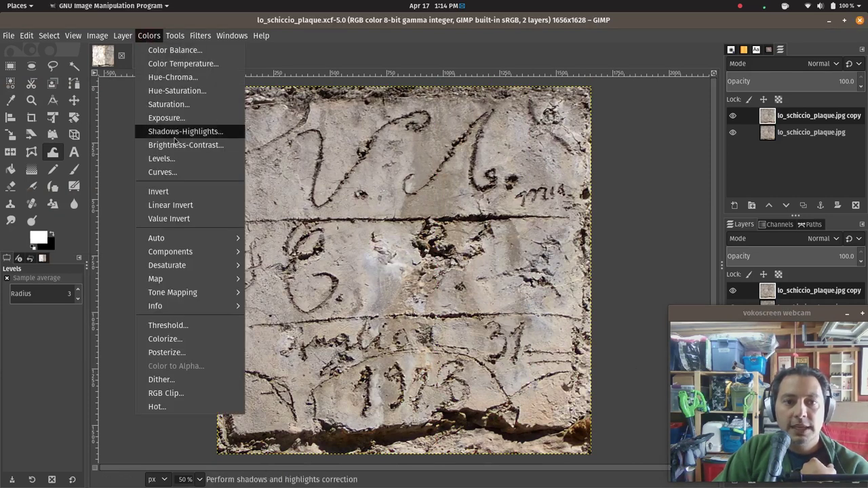
click(175, 174)
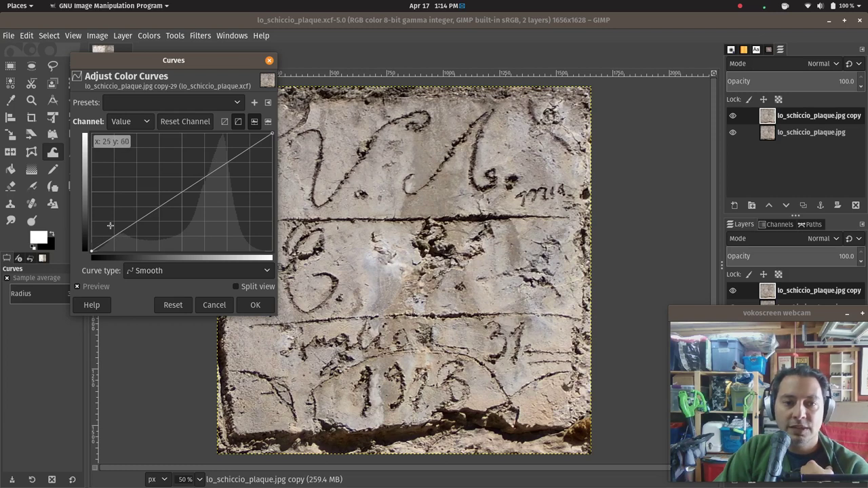
drag(118, 234, 111, 227)
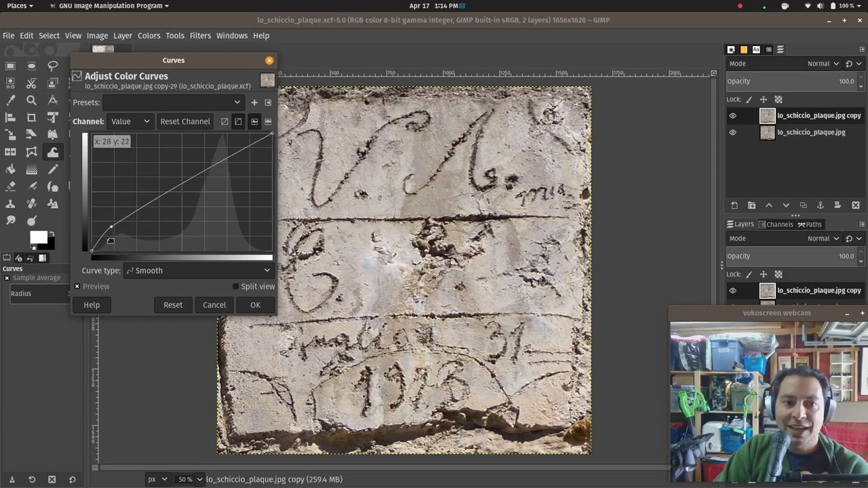
drag(241, 148, 247, 162)
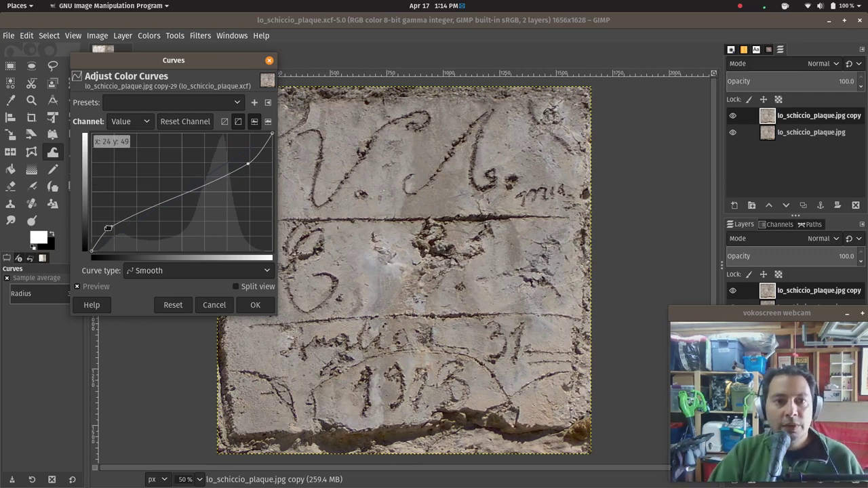
drag(109, 228, 105, 225)
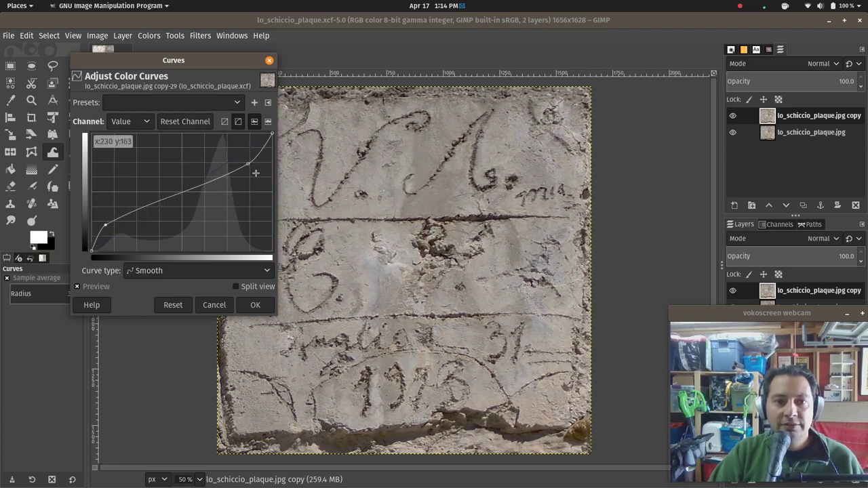
drag(248, 165, 252, 171)
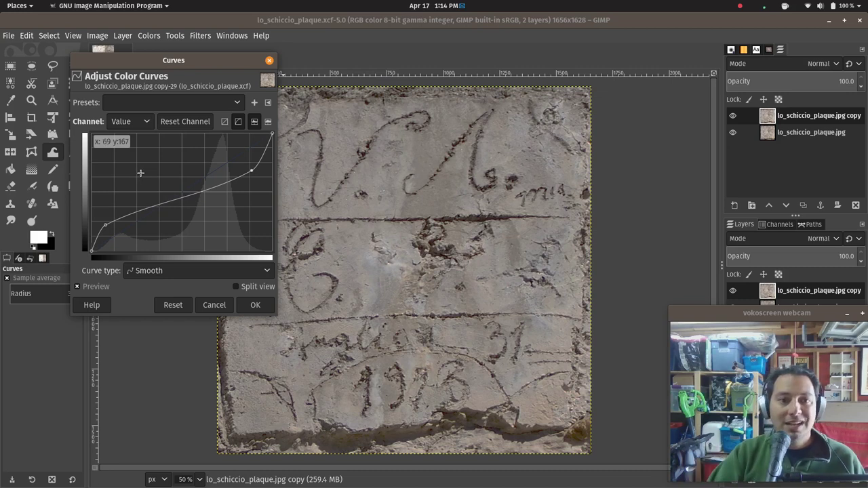
Darken the curve's shadows, brighten its highlights and midtones, then apply Curves
drag(104, 225, 115, 242)
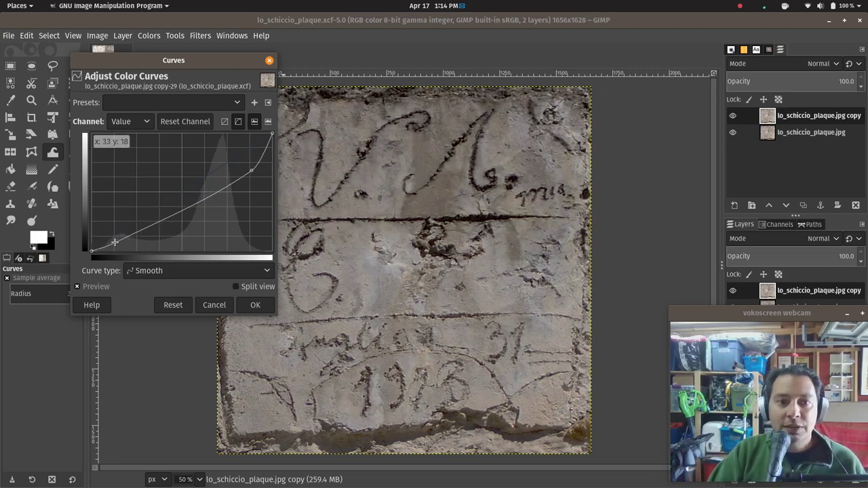
drag(251, 171, 233, 146)
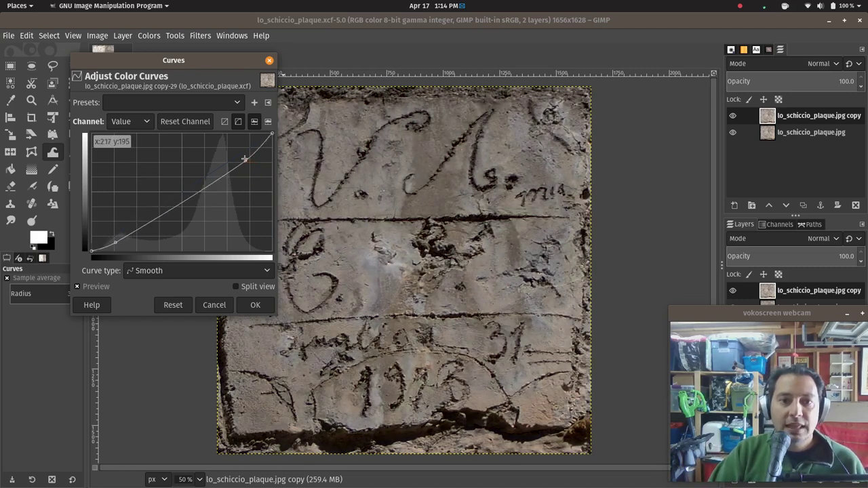
drag(115, 242, 117, 245)
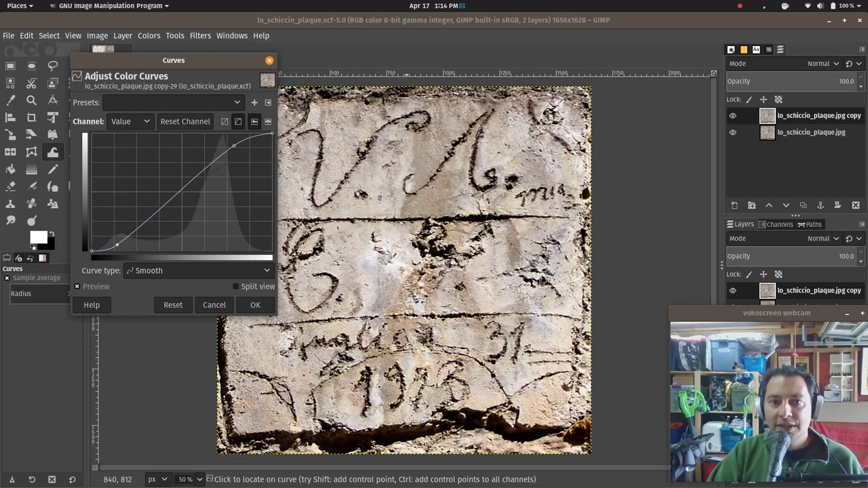
mouse_move(175, 194)
mouse_down()
mouse_move(165, 180)
mouse_move(175, 176)
mouse_up()
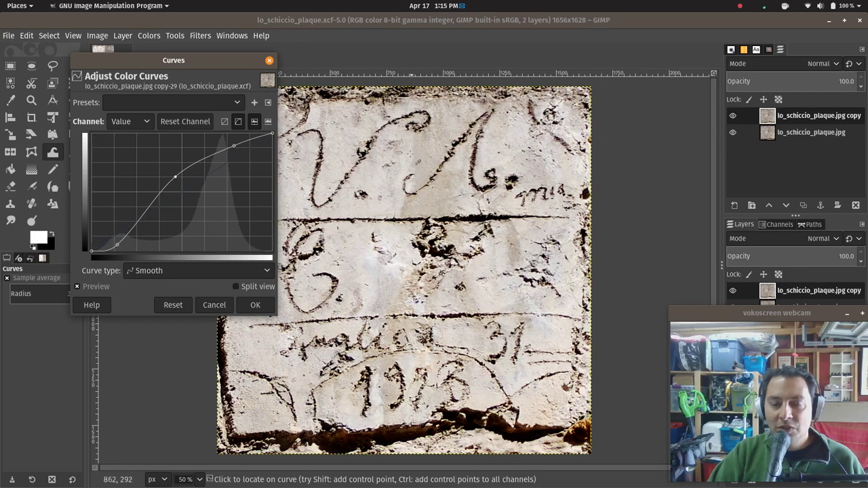
drag(116, 246, 154, 252)
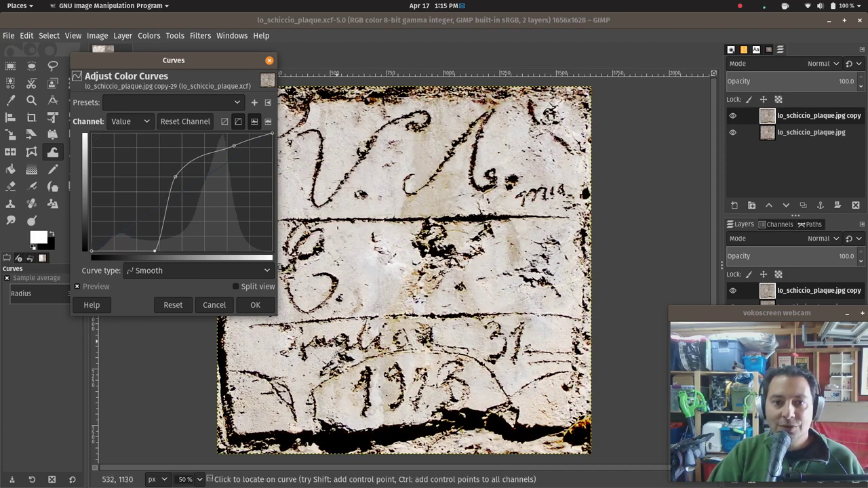
drag(156, 251, 153, 247)
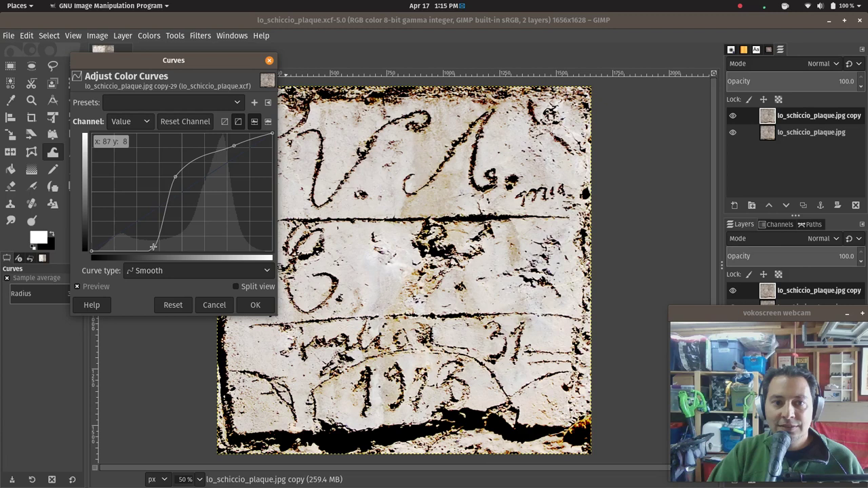
drag(175, 177, 174, 173)
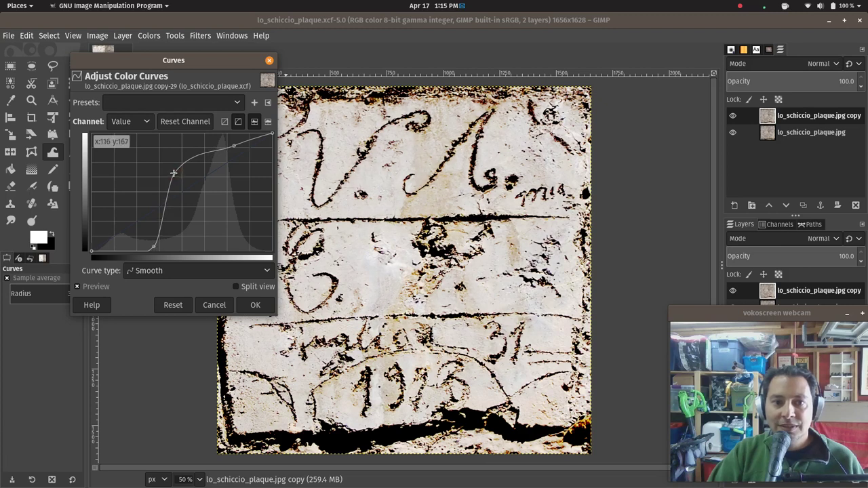
drag(233, 146, 231, 143)
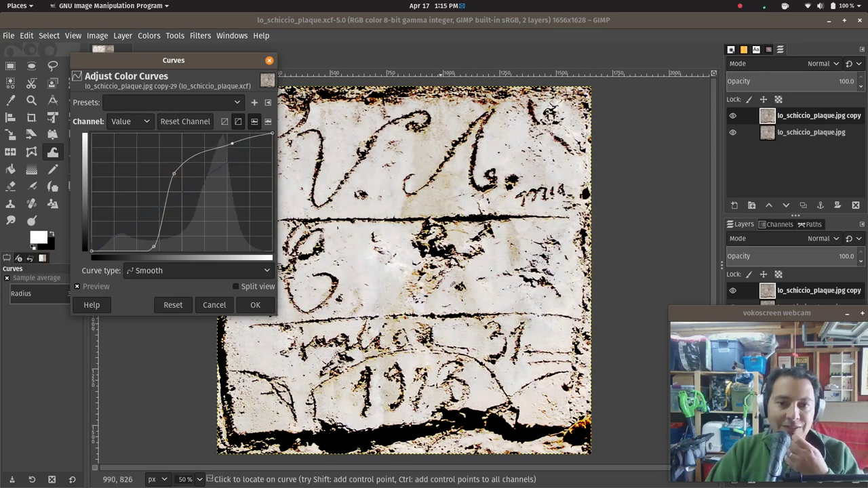
click(255, 305)
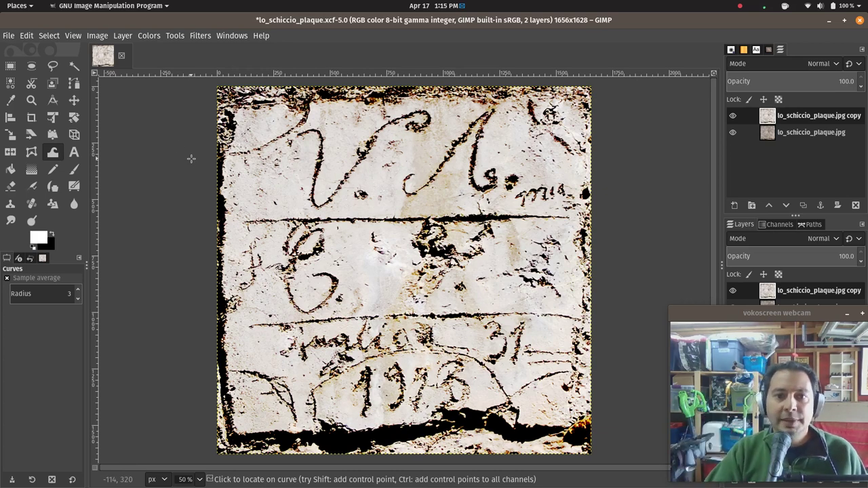
Start a Threshold adjustment with the channel set to Luminance
click(149, 36)
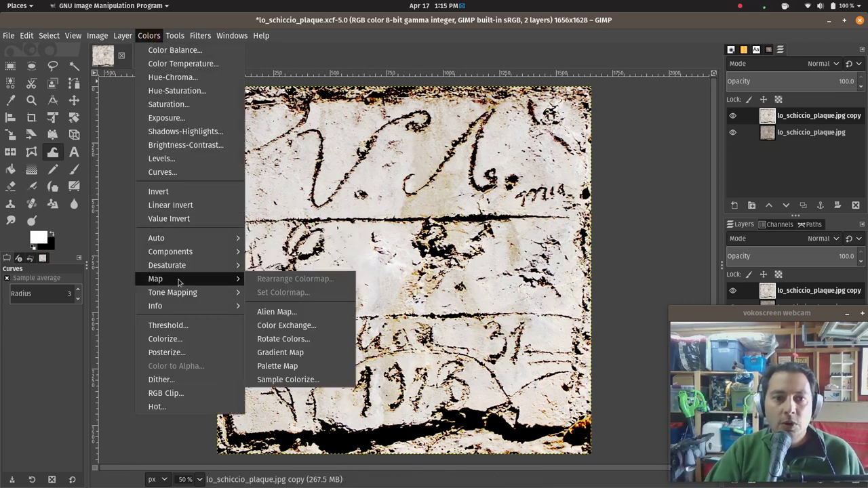
click(167, 325)
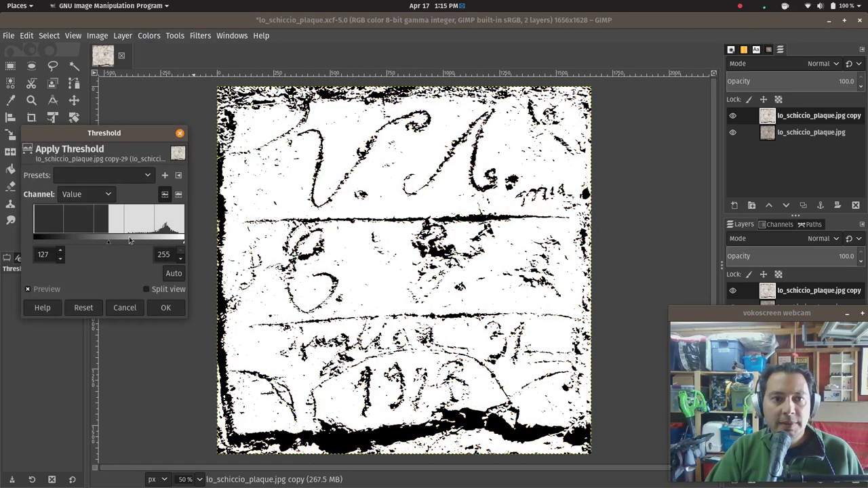
click(106, 195)
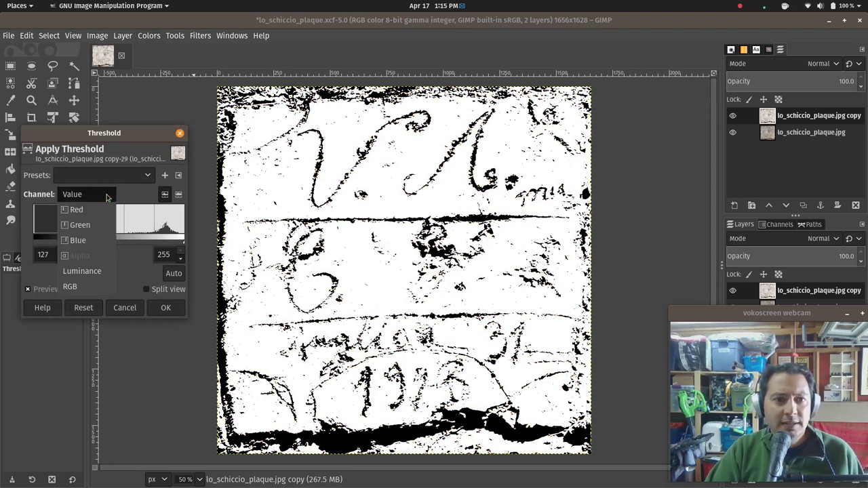
click(94, 264)
click(101, 198)
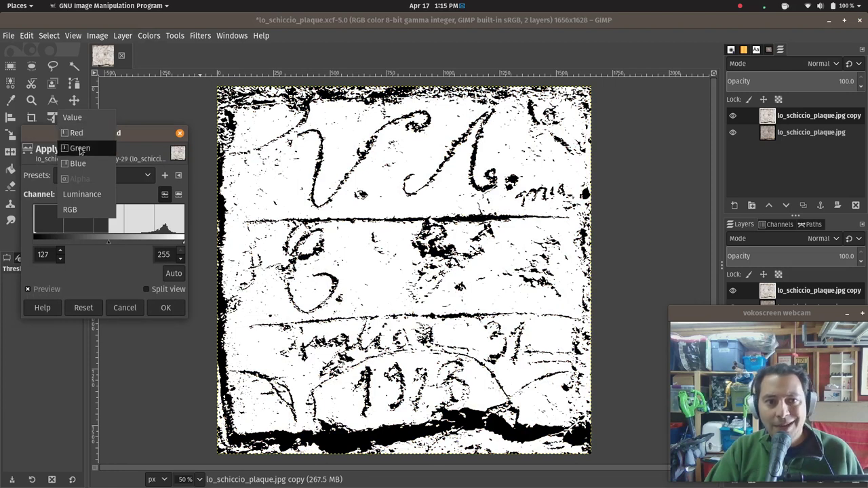
click(82, 194)
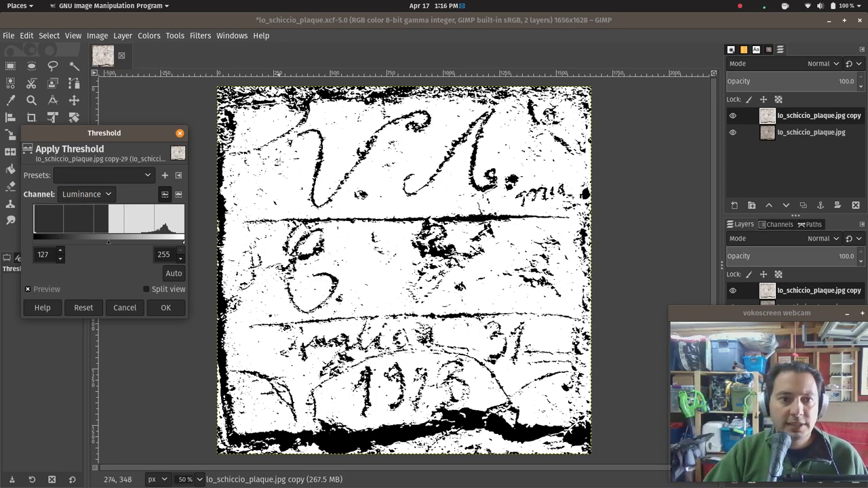
Set the threshold range to 149–255 and apply it to the layer
mouse_move(107, 247)
mouse_down()
mouse_move(127, 240)
mouse_move(105, 243)
mouse_up()
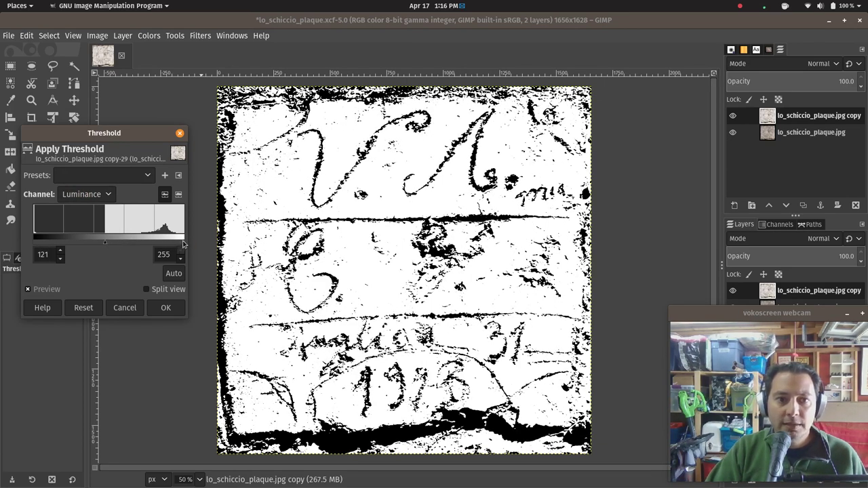
drag(182, 244, 151, 239)
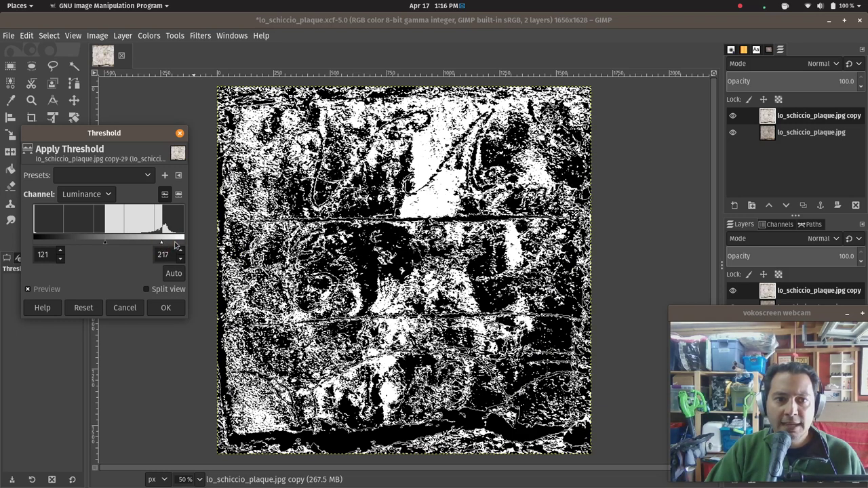
drag(161, 245, 172, 243)
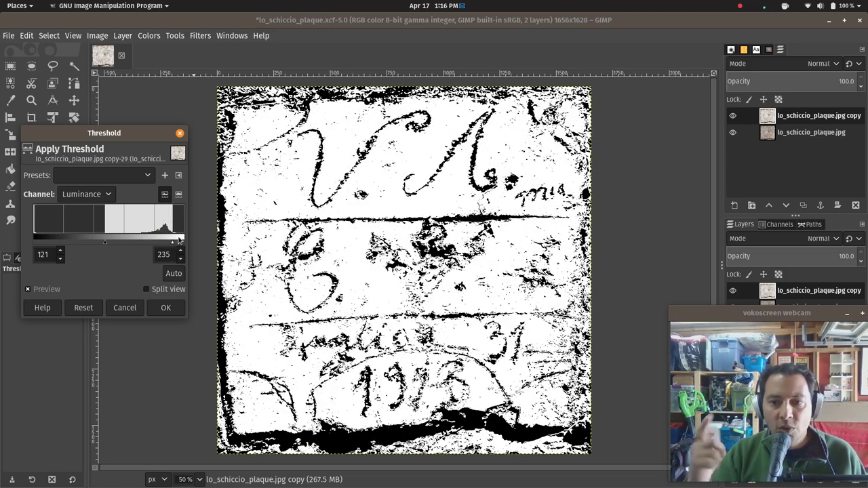
mouse_move(105, 245)
mouse_down()
mouse_move(145, 238)
mouse_move(104, 232)
mouse_move(113, 231)
mouse_up()
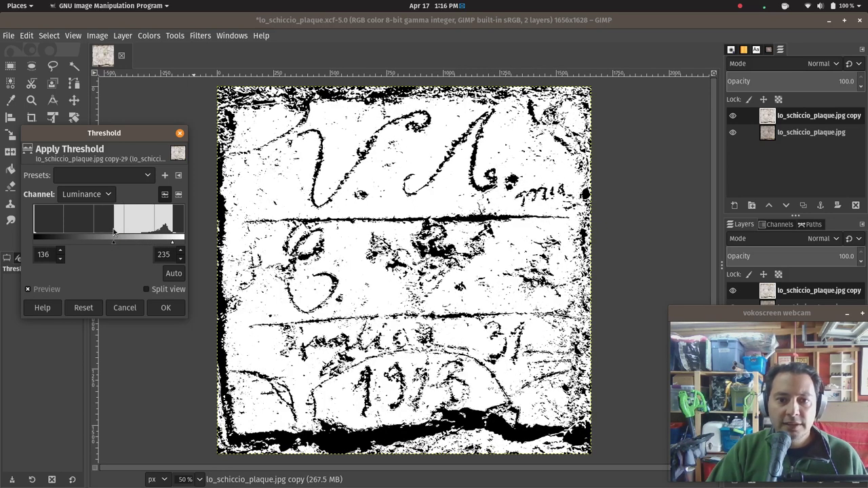
drag(175, 243, 183, 243)
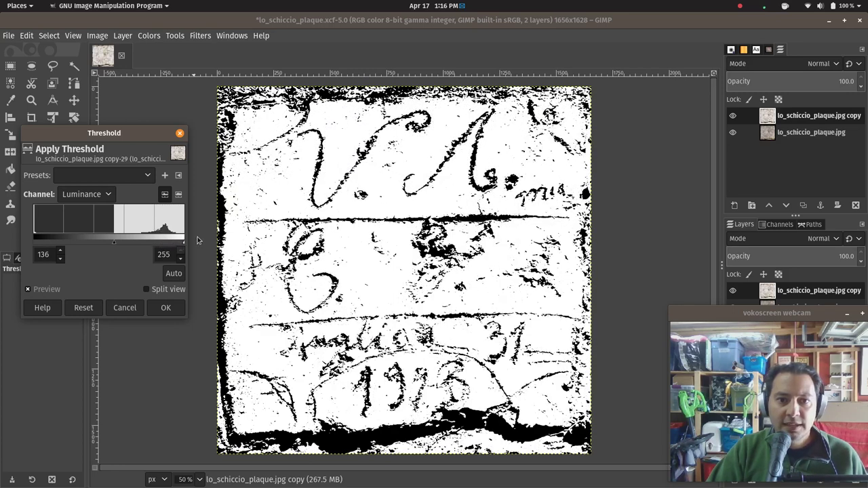
mouse_move(116, 245)
mouse_down()
mouse_move(55, 237)
mouse_move(122, 234)
mouse_up()
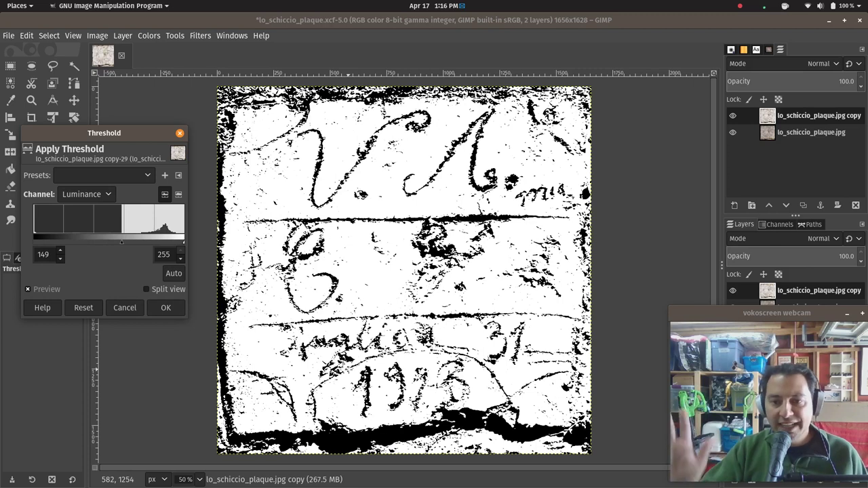
key(Return)
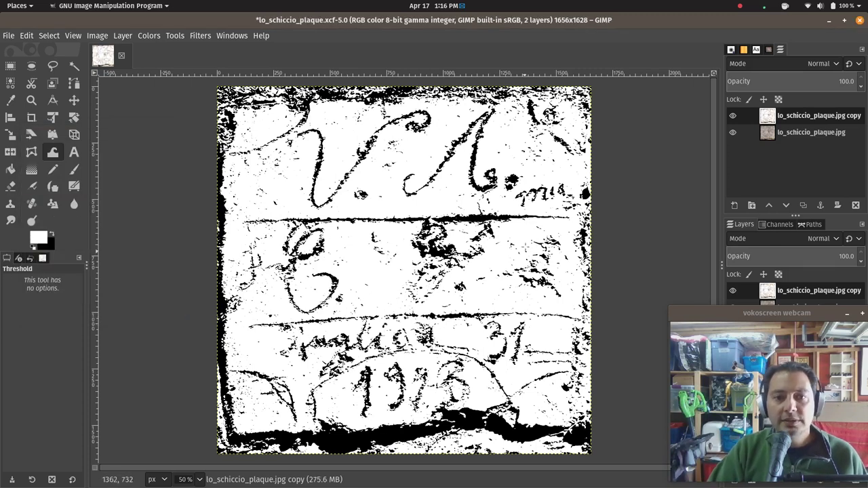
Run Despeckle with radius 30, leaving the black level at -1
click(202, 36)
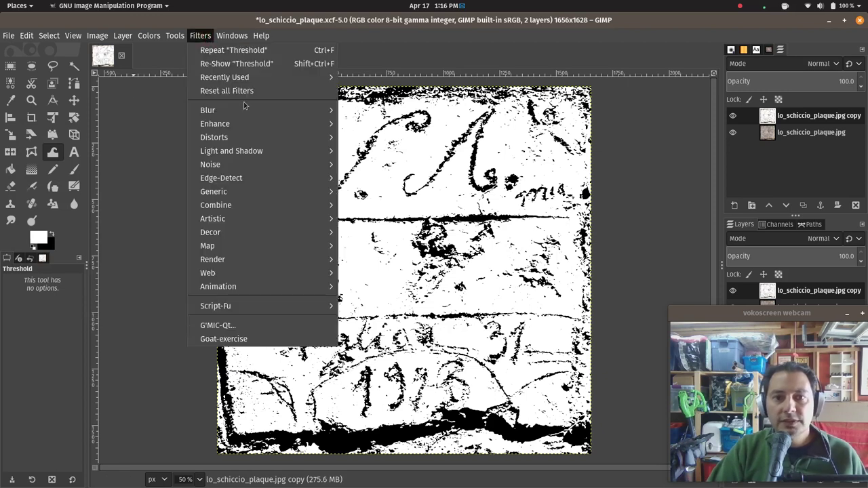
mouse_move(215, 124)
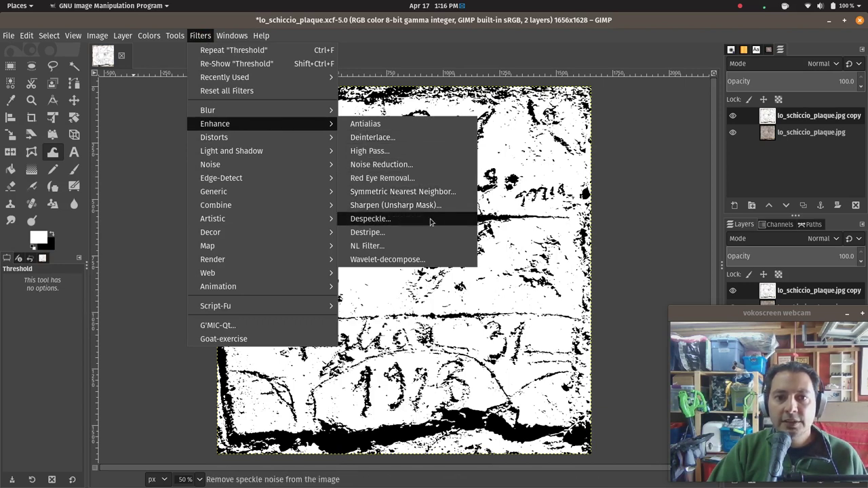
click(430, 222)
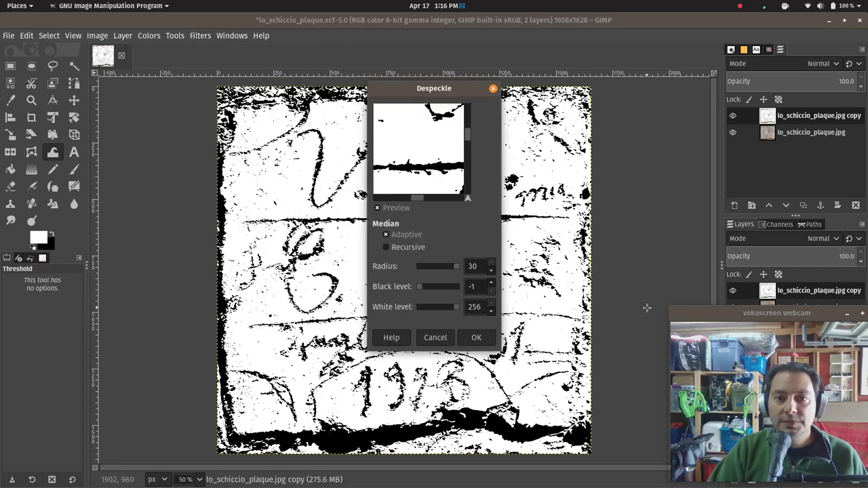
scroll(426, 173, down, 1)
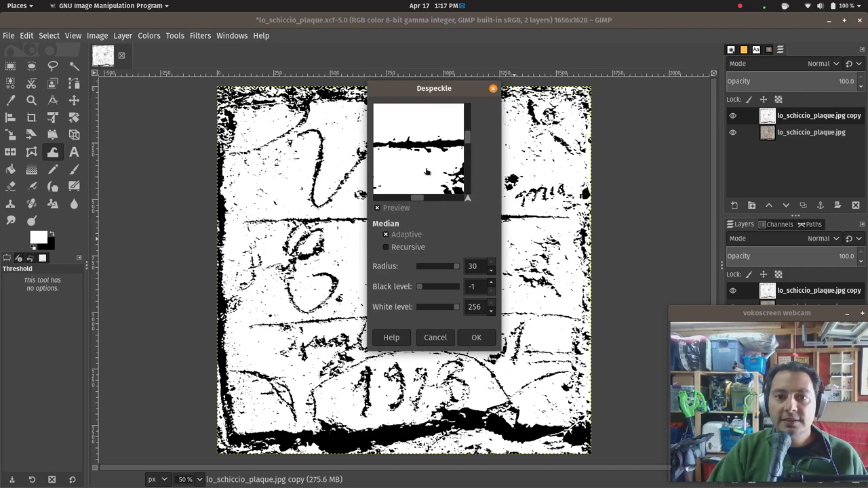
scroll(427, 180, down, 1)
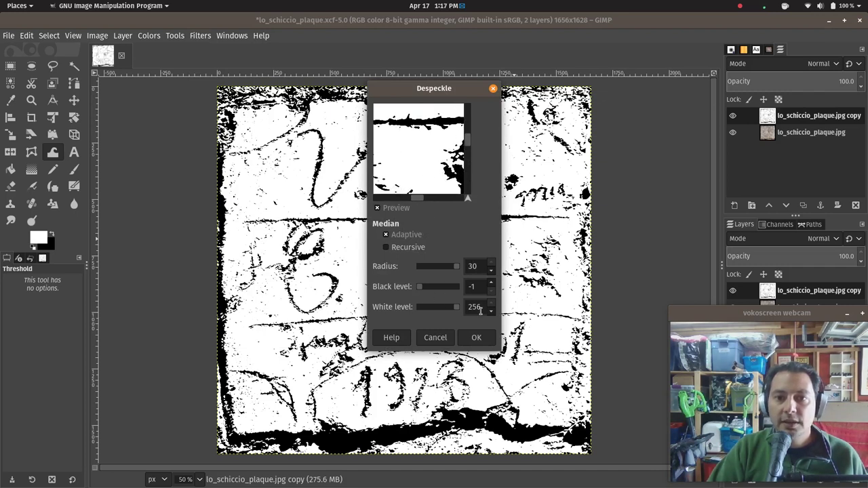
drag(424, 287, 414, 287)
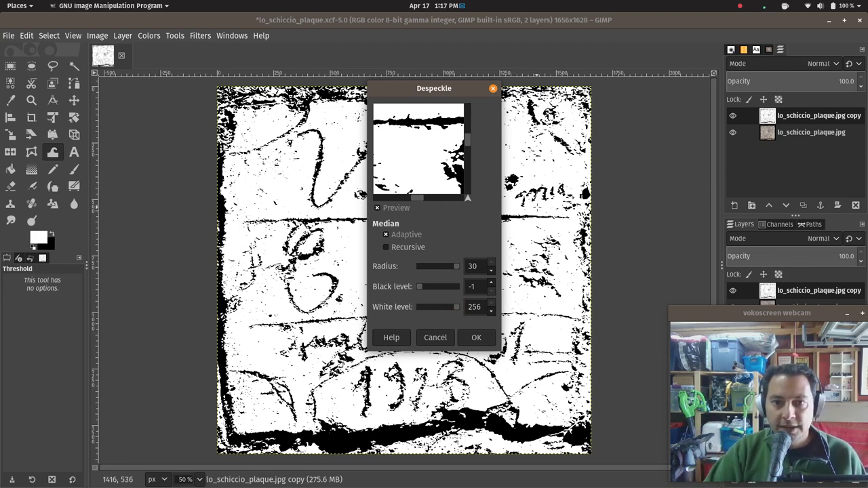
drag(423, 268, 478, 268)
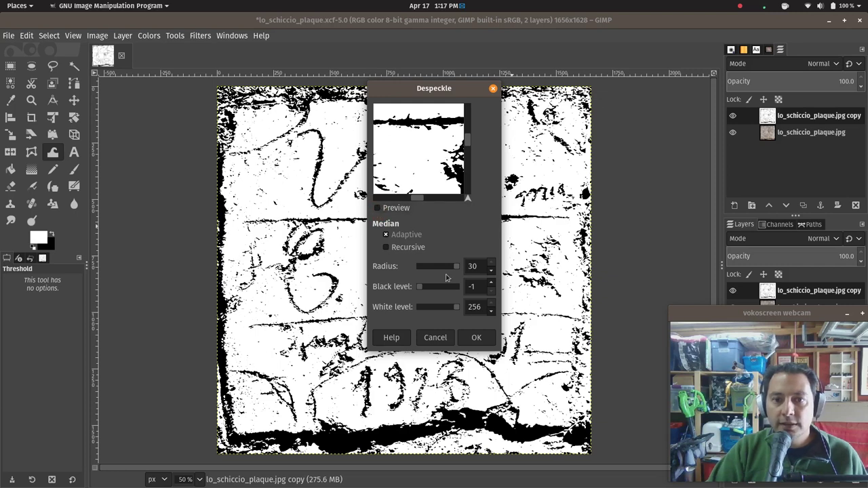
click(477, 338)
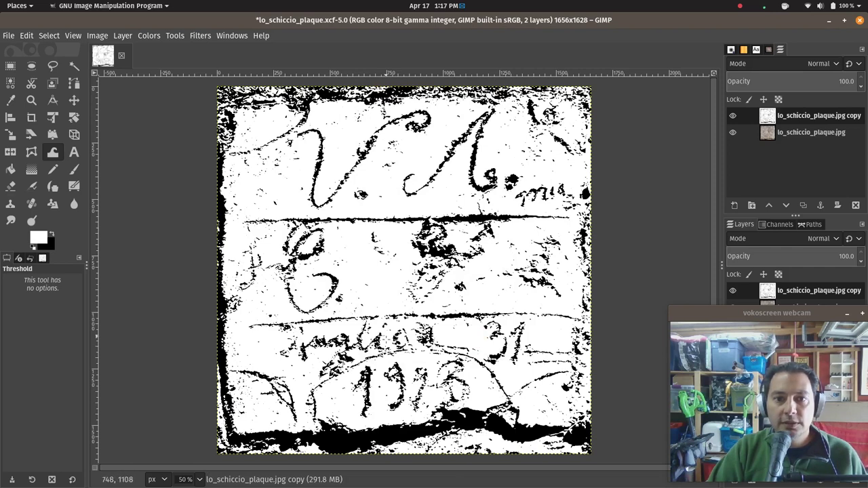
click(200, 35)
mouse_move(213, 191)
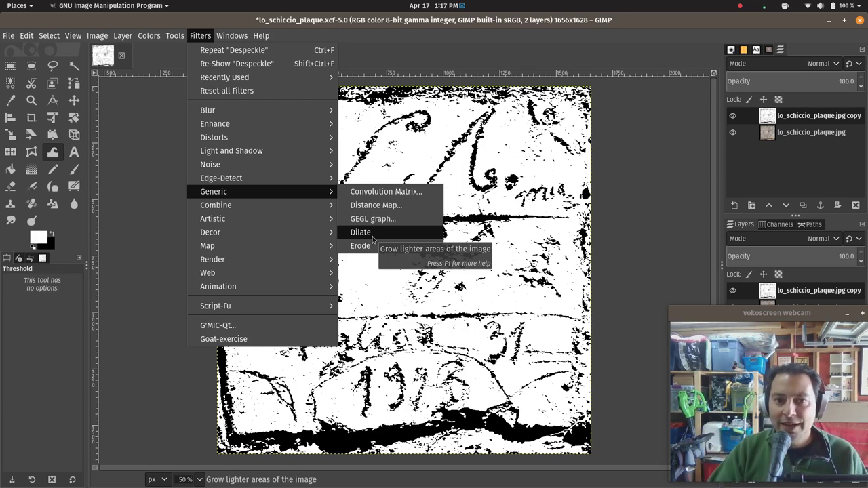
Try a Dilate pass on the threshold copy, then undo it because it thinned the strokes
click(372, 240)
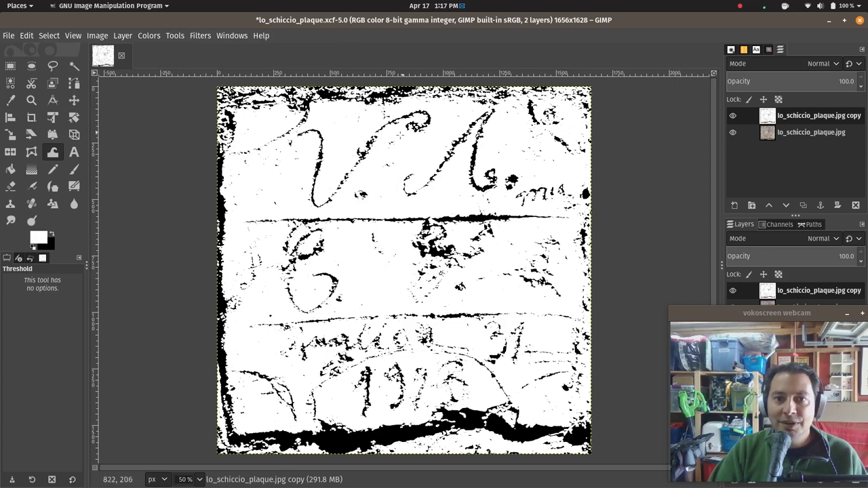
click(201, 36)
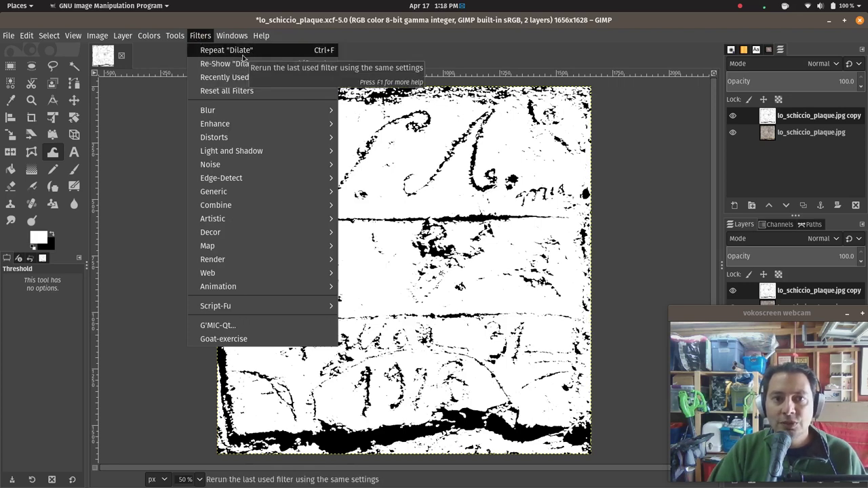
click(243, 53)
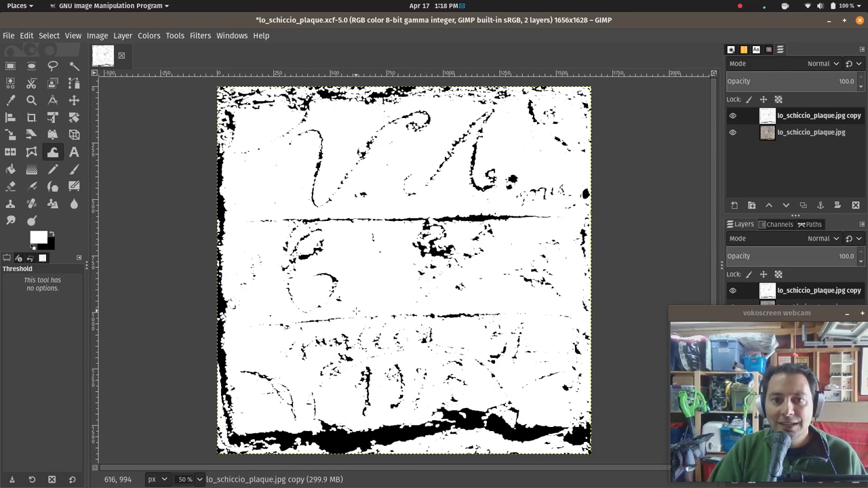
key(ctrl+z)
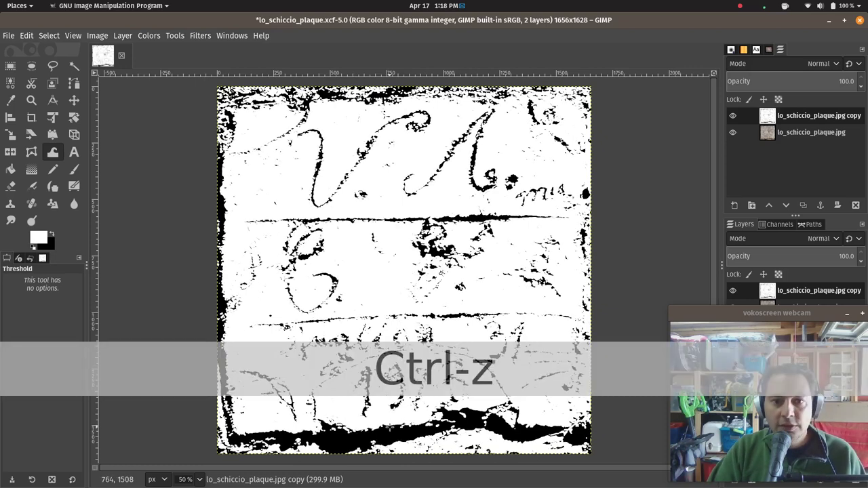
Apply Erode four times to thicken the dark inscription strokes
click(200, 36)
mouse_move(213, 192)
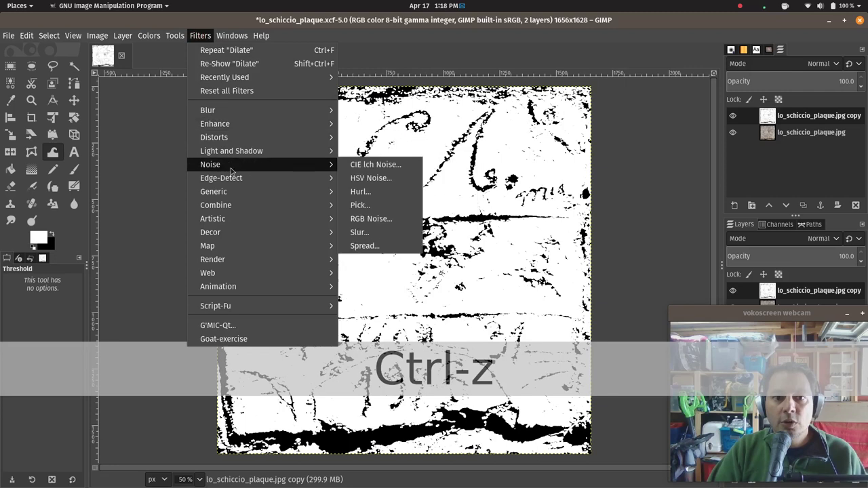
click(401, 245)
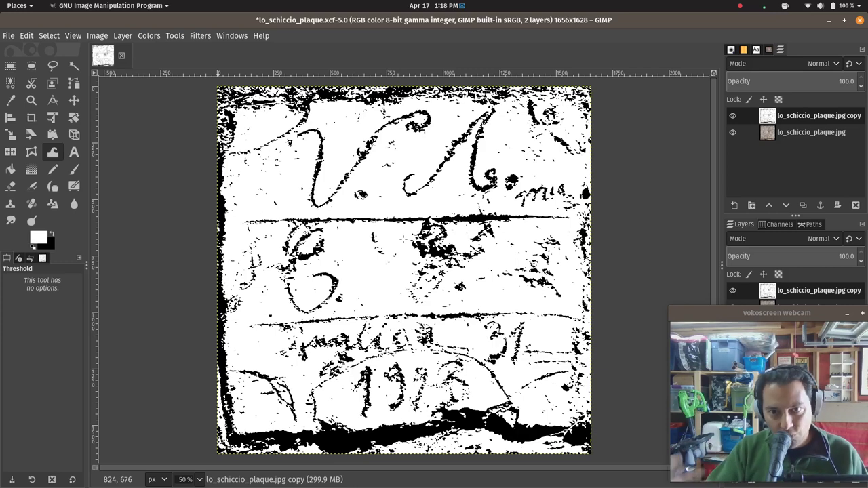
click(200, 35)
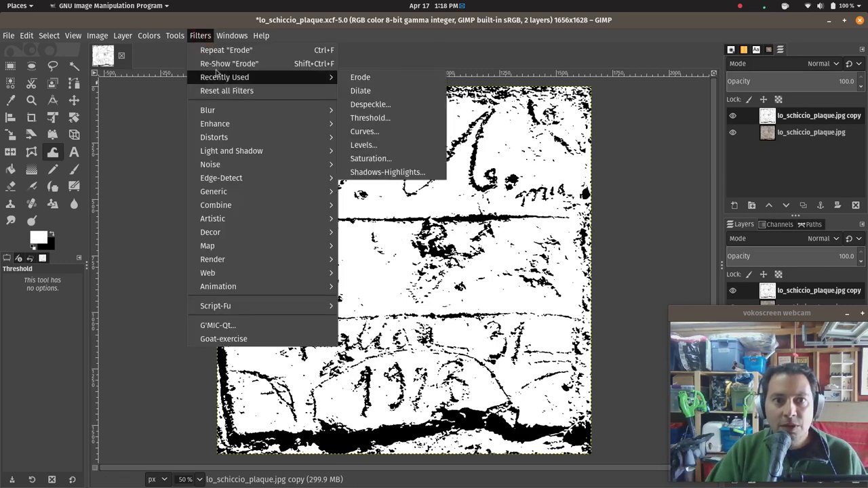
click(217, 52)
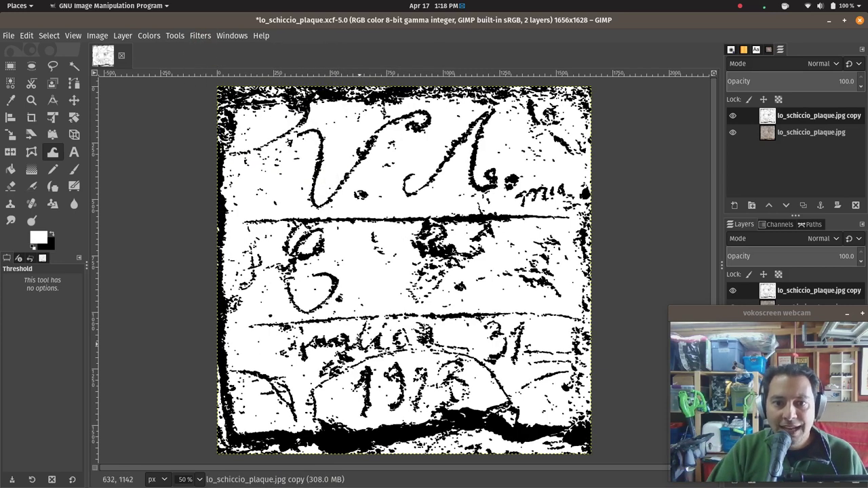
click(201, 36)
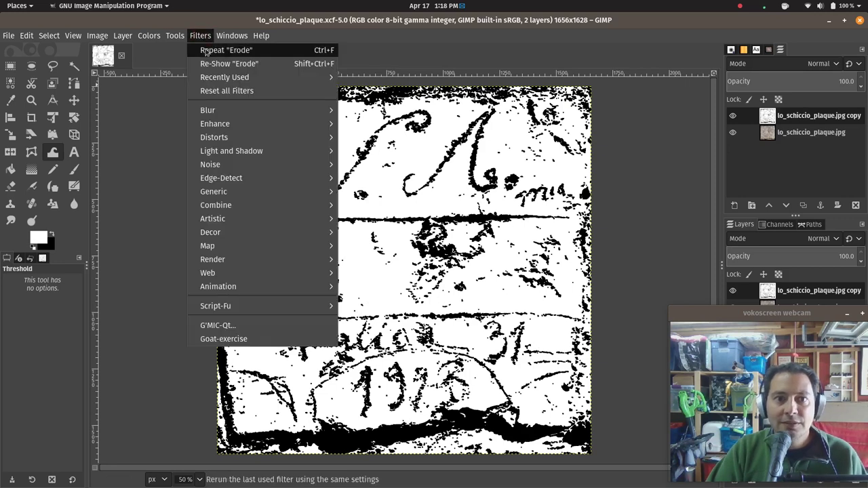
click(218, 51)
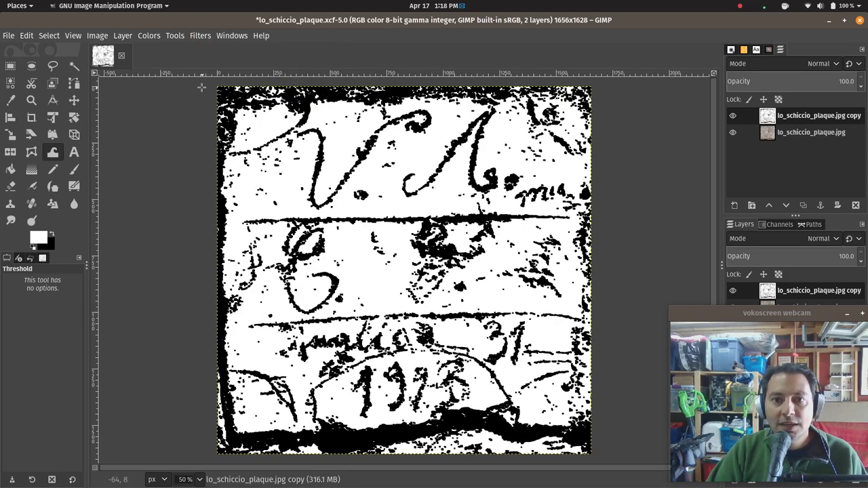
click(193, 35)
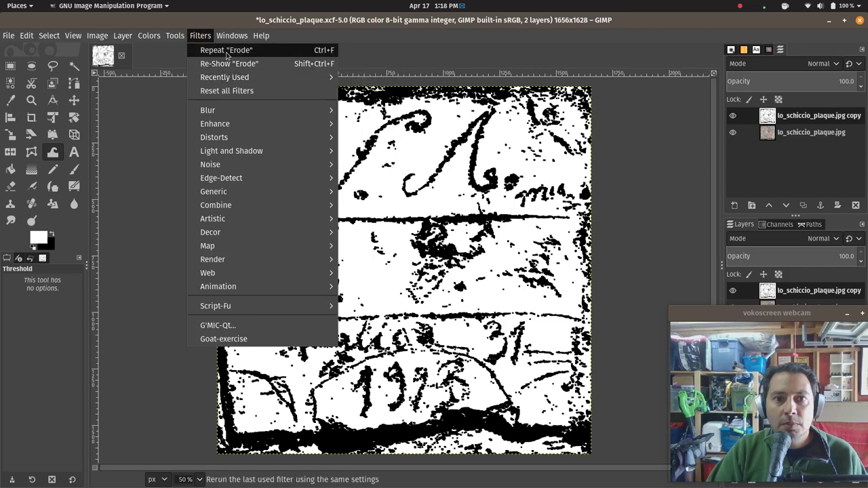
click(227, 53)
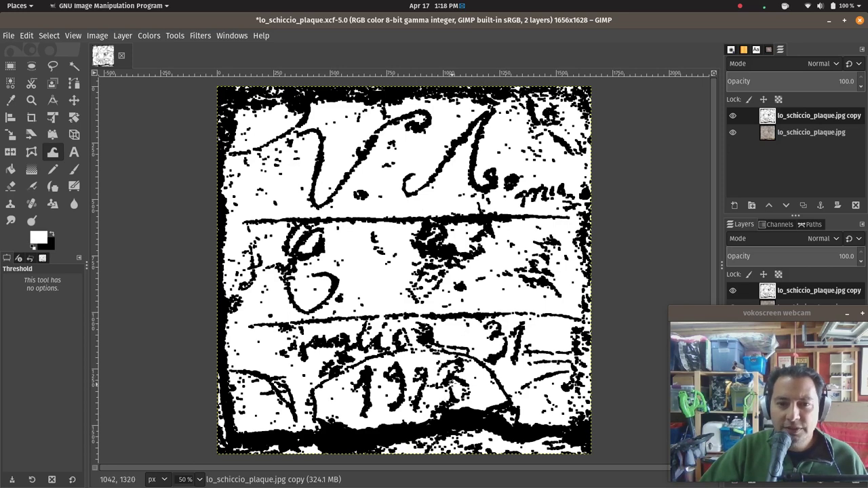
Toggle the threshold layer's visibility repeatedly to compare it with the original photo
click(731, 118)
click(731, 119)
click(731, 119)
click(731, 118)
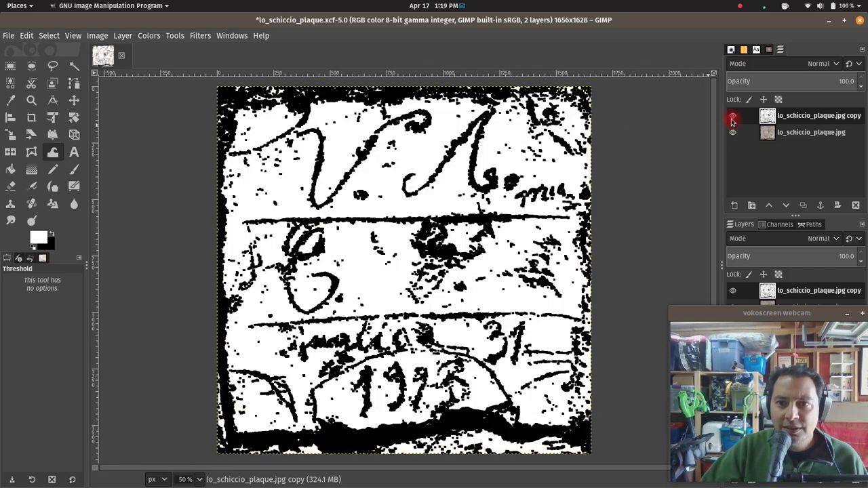
click(732, 120)
click(731, 119)
click(732, 120)
click(732, 120)
click(732, 119)
click(732, 119)
click(731, 120)
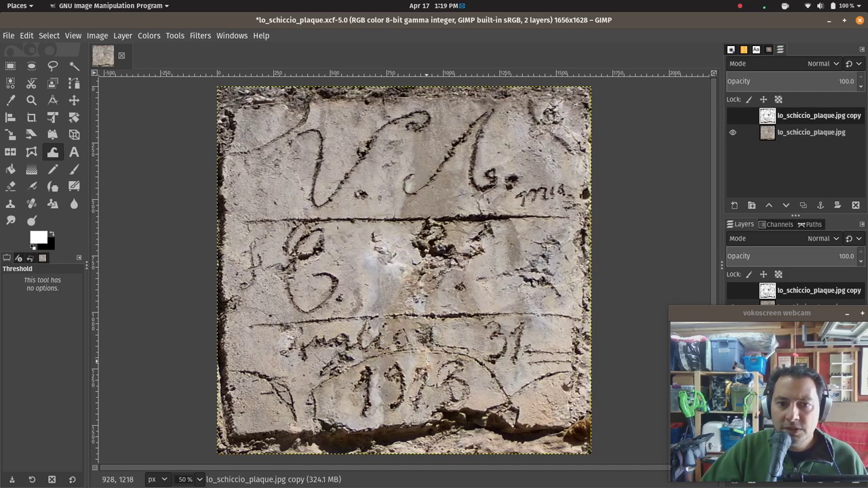
click(733, 116)
click(733, 117)
click(733, 117)
click(732, 117)
click(733, 117)
Leave the threshold layer hidden and duplicate the original plaque photo layer
click(733, 116)
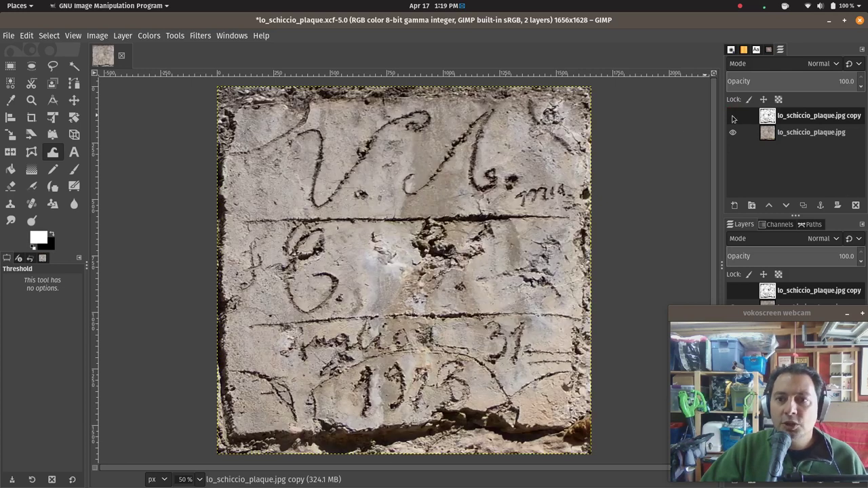
click(734, 117)
click(732, 117)
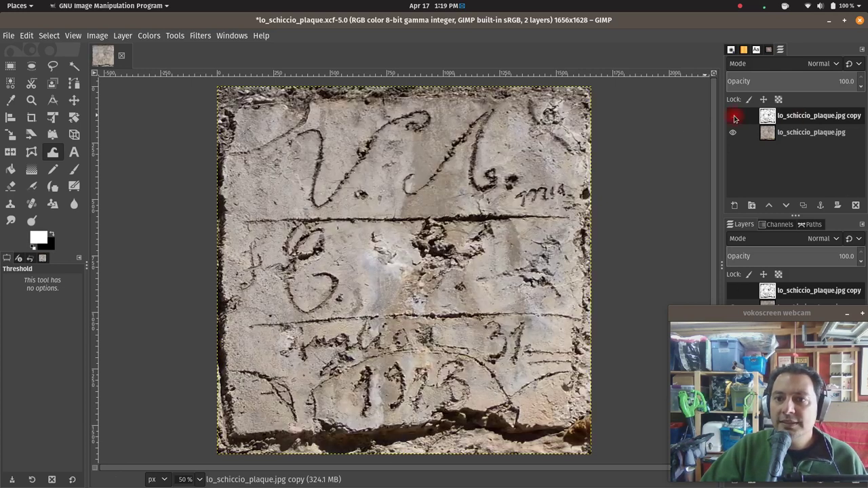
click(802, 134)
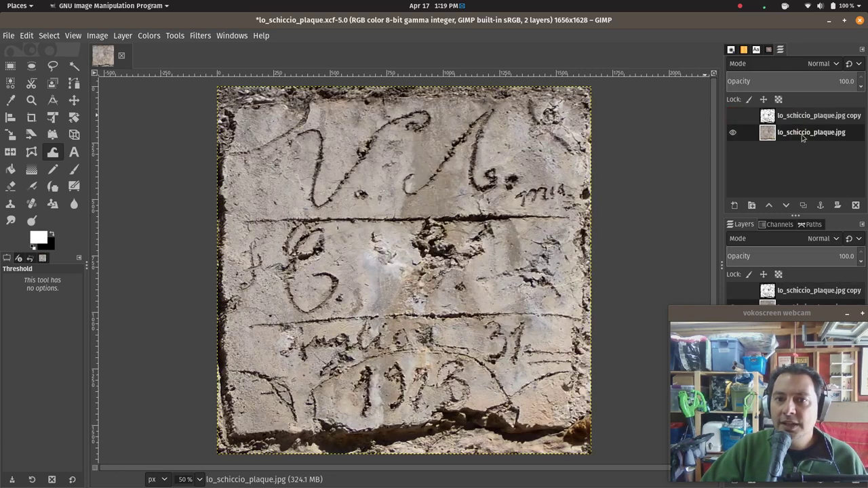
click(803, 204)
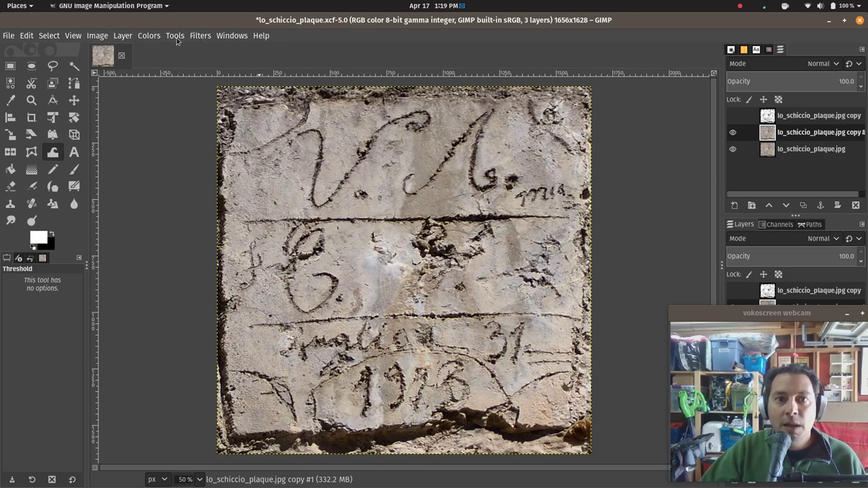
Raise the duplicate photo layer's contrast to about 67 with Brightness-Contrast
click(148, 35)
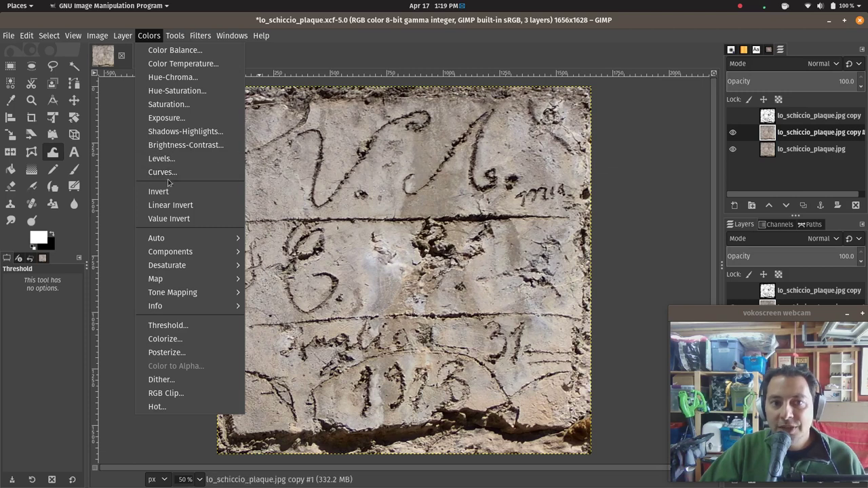
click(195, 147)
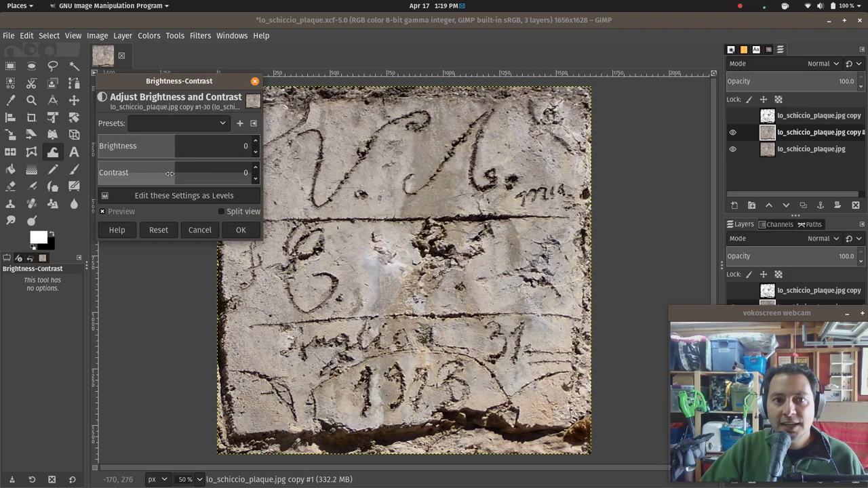
drag(177, 170, 214, 167)
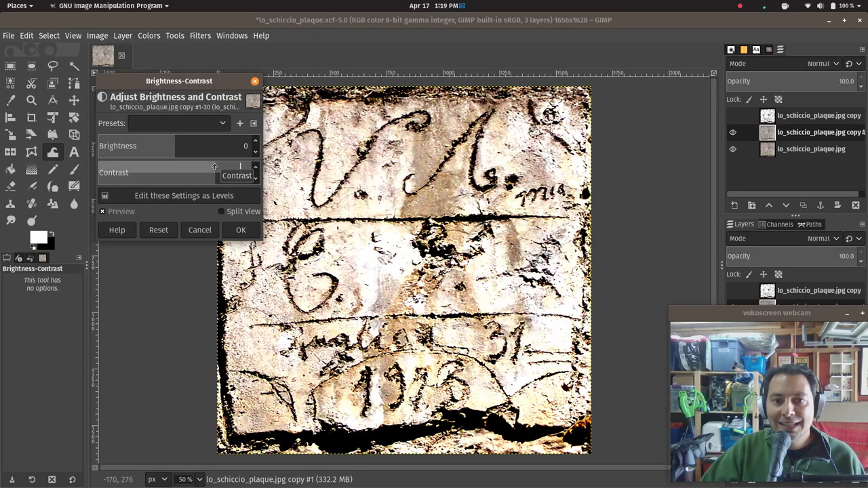
click(240, 230)
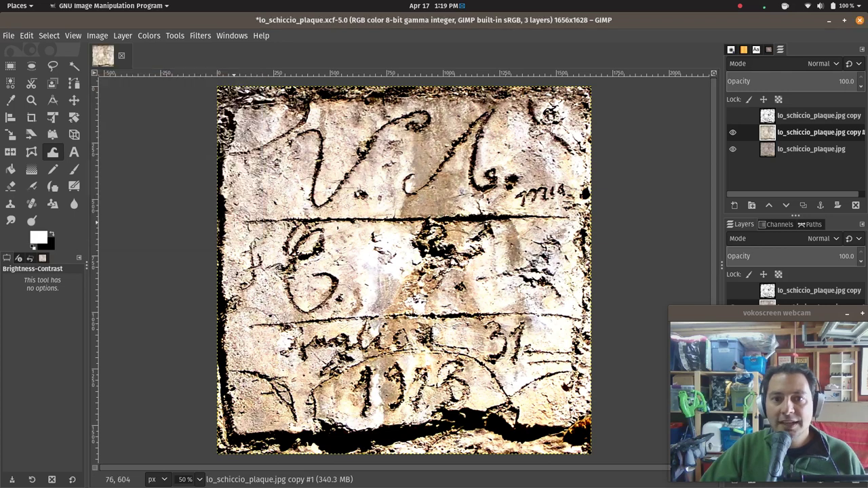
Undo and redo the contrast boost to compare before and after
key(ctrl+z)
key(ctrl+y)
key(ctrl+z)
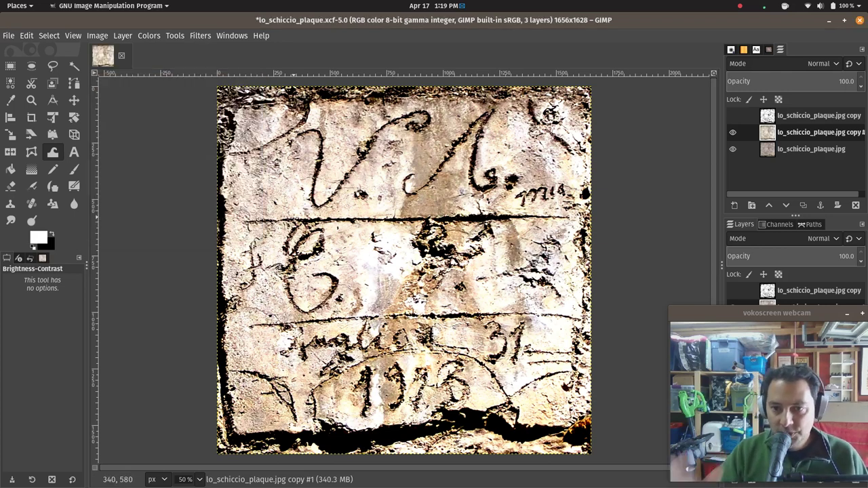
key(ctrl+y)
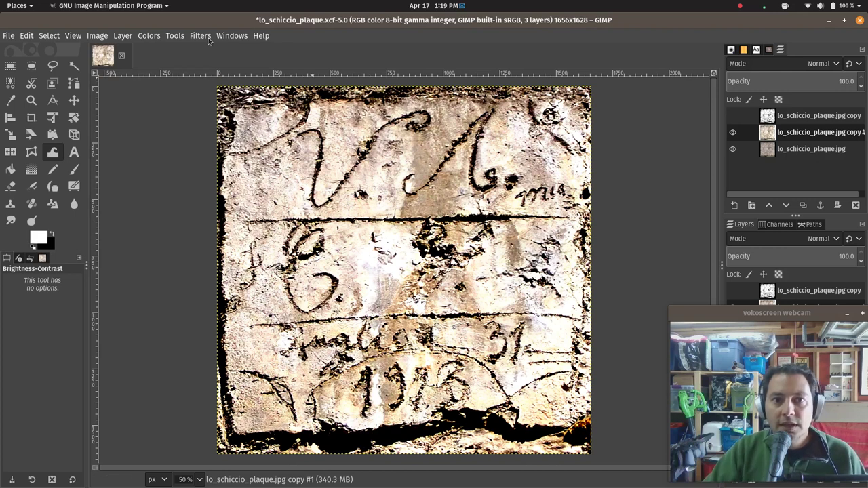
click(201, 35)
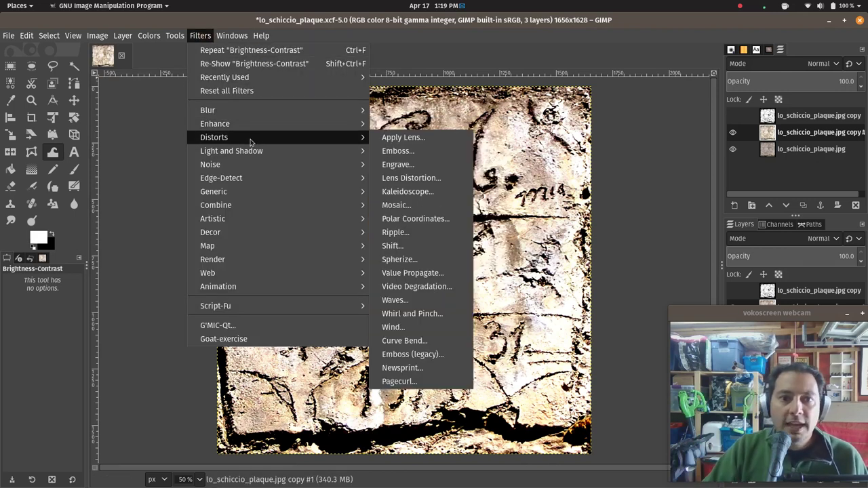
mouse_move(221, 178)
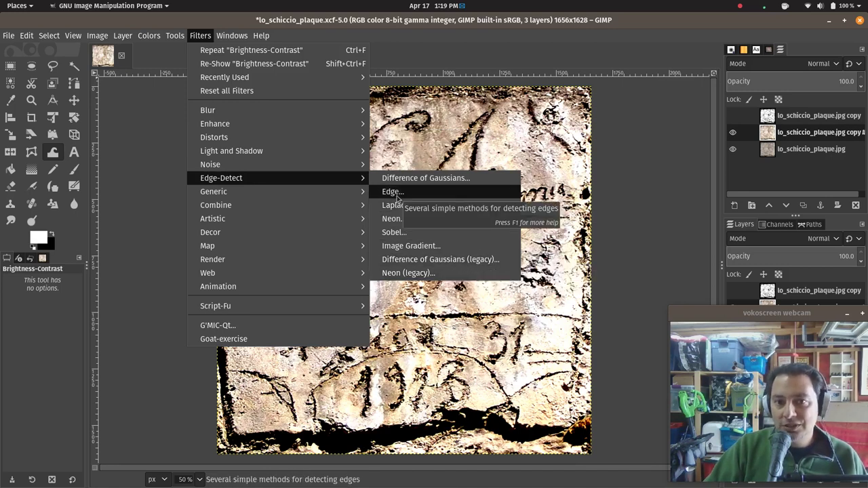
Try the Edge filter with Laplace, Differential at amount 6.272, and Gradient, then cancel
click(396, 194)
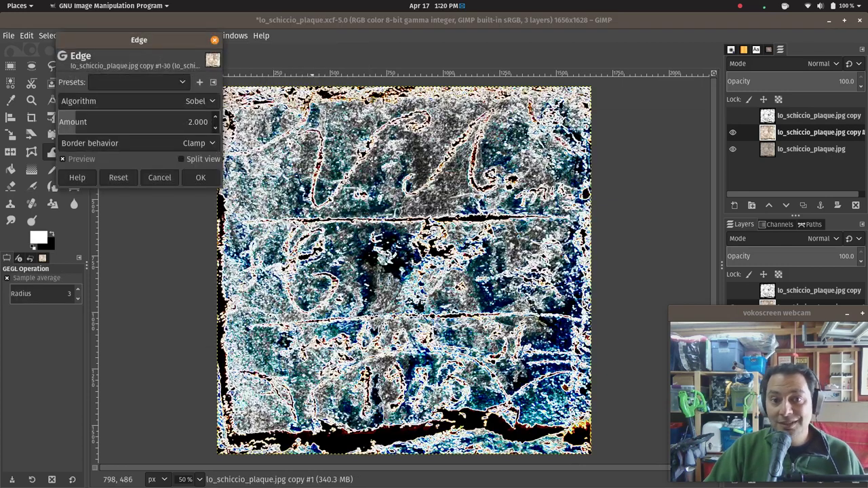
click(200, 102)
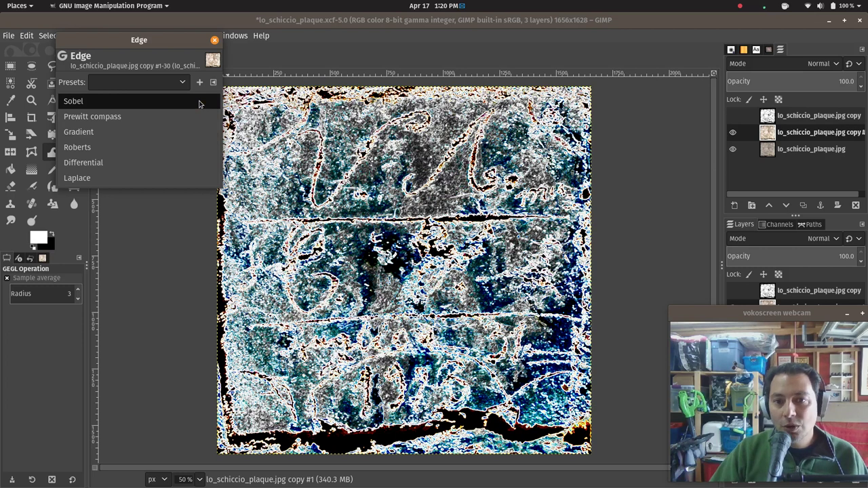
click(139, 178)
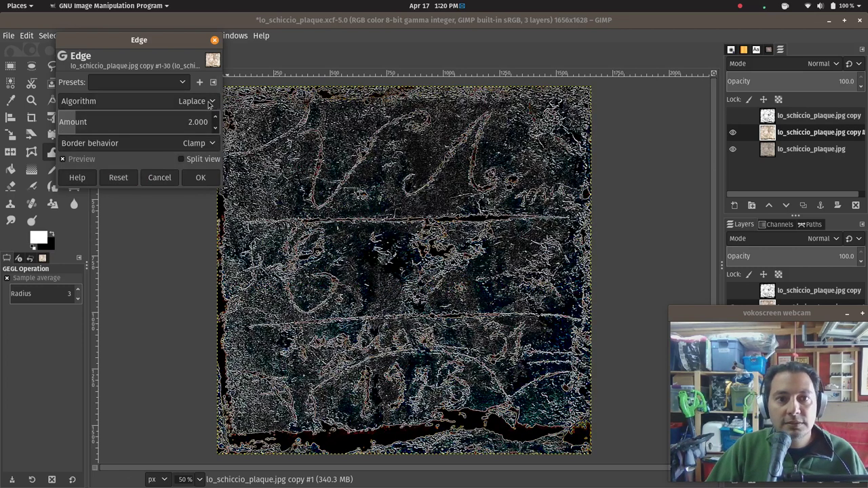
click(209, 103)
click(176, 102)
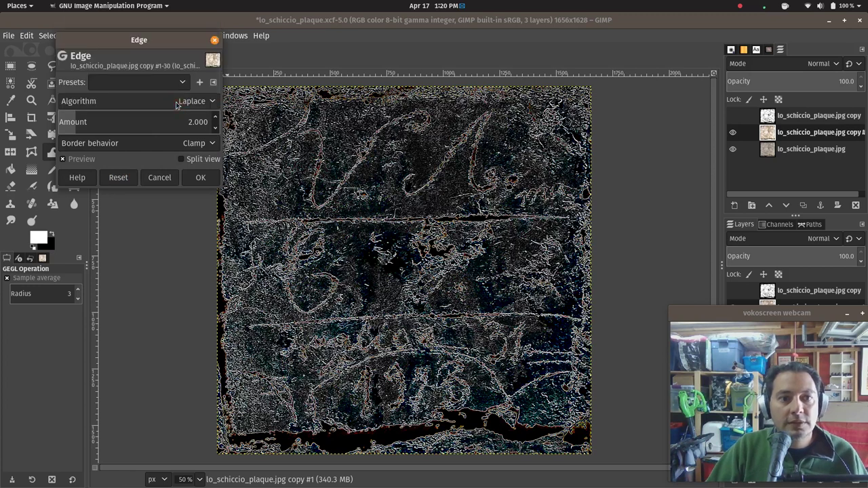
click(177, 104)
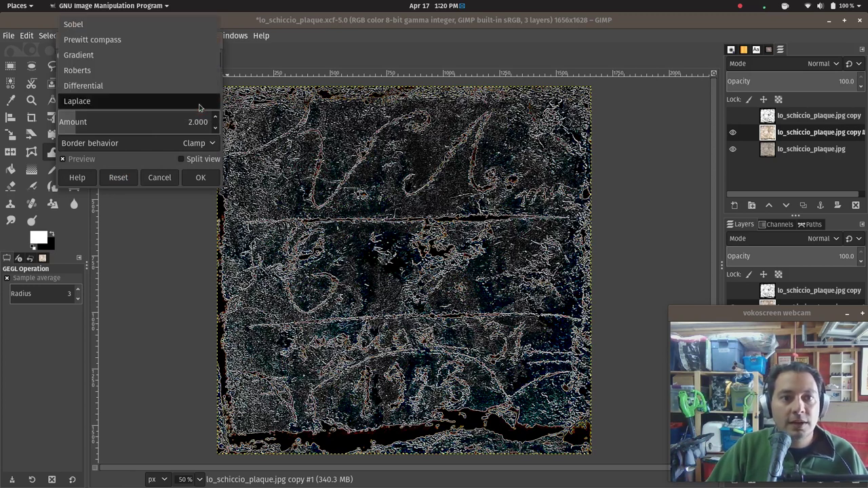
click(170, 86)
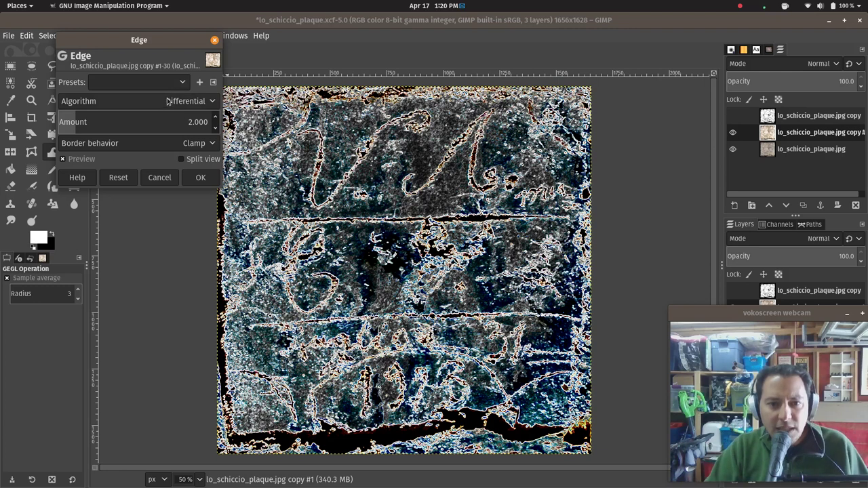
click(77, 121)
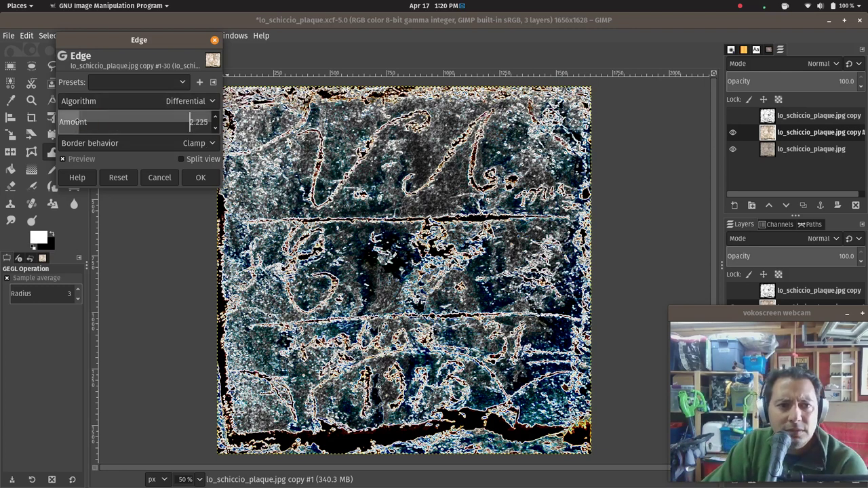
drag(77, 121, 141, 121)
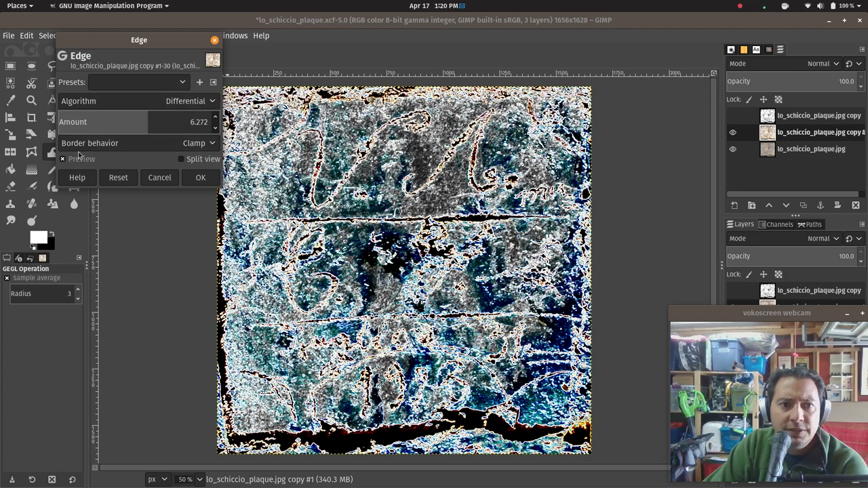
click(187, 102)
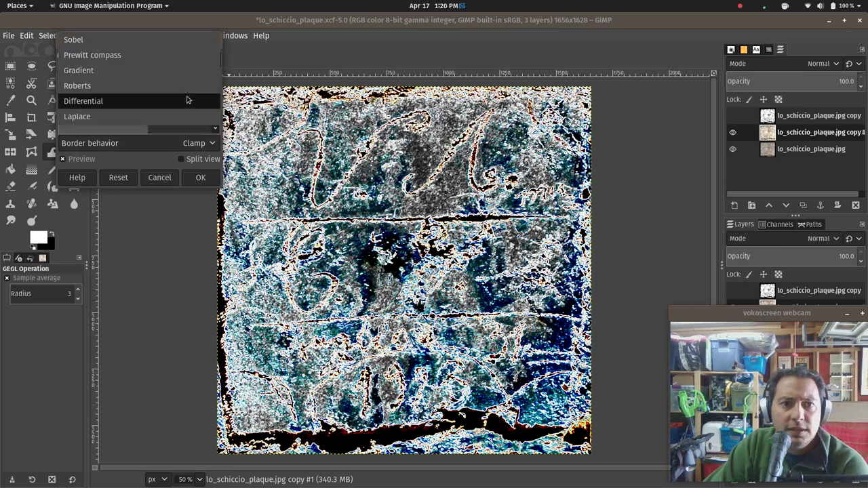
click(147, 72)
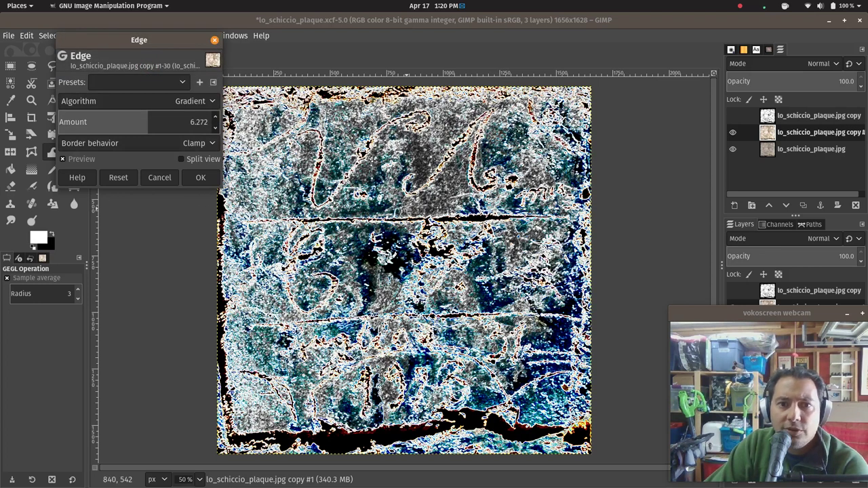
click(156, 177)
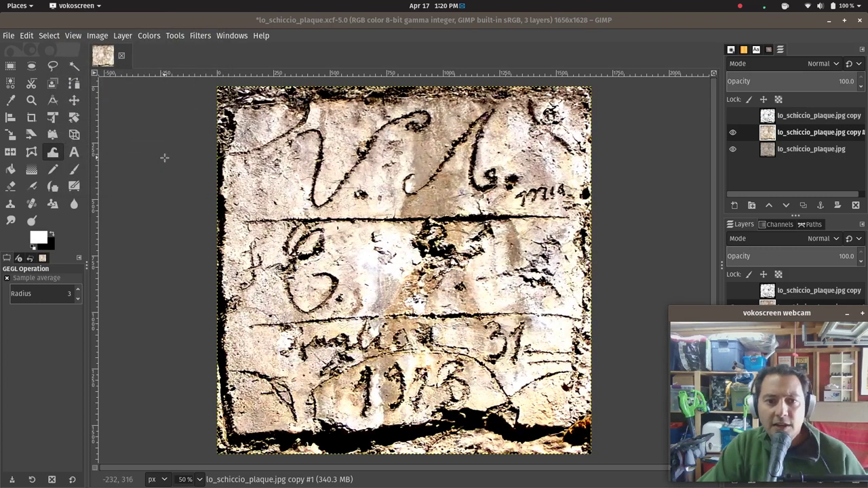
Undo several earlier steps to discard the edge-detection experiments
key(ctrl+z)
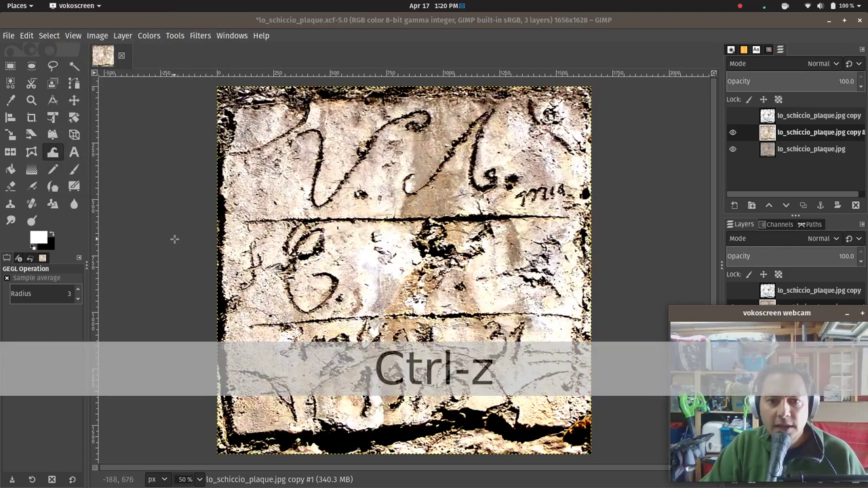
key(ctrl+z)
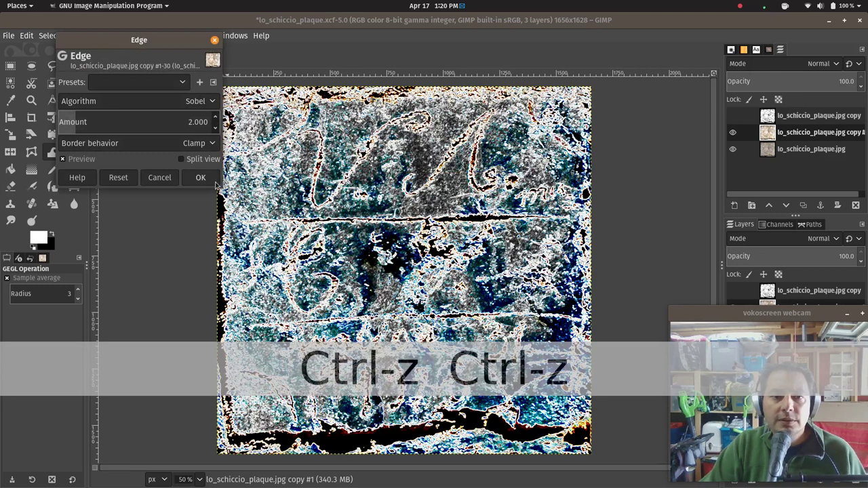
click(162, 177)
key(ctrl+z)
key(ctrl+z)
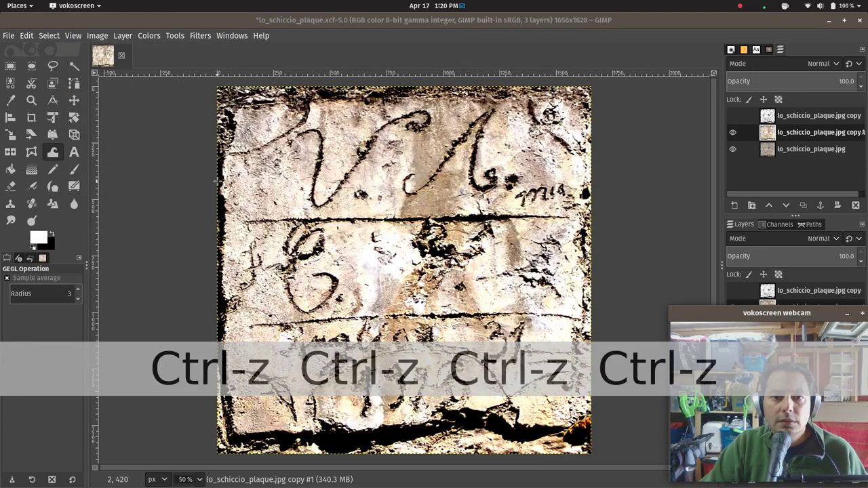
key(ctrl+z)
click(151, 36)
mouse_move(26, 35)
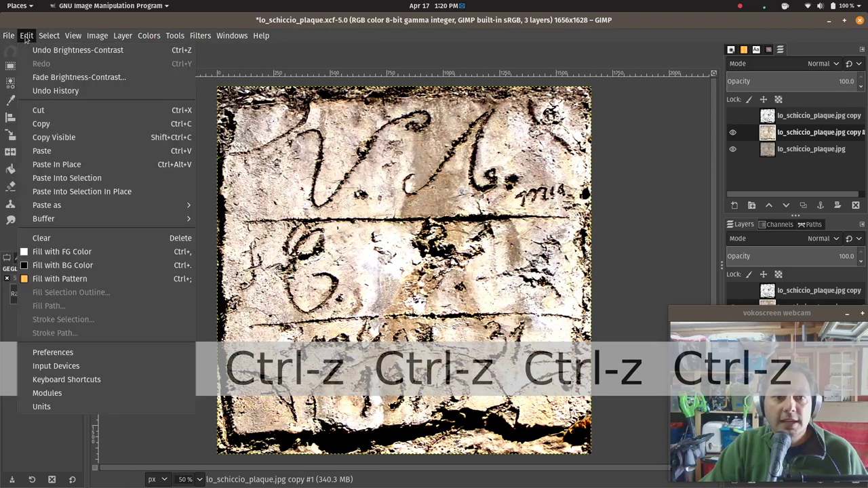
click(602, 189)
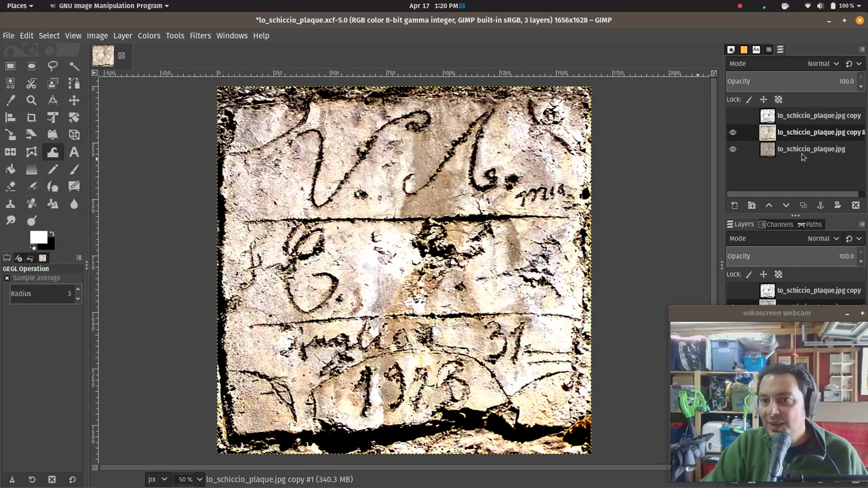
Replace the adjusted copy layer with a fresh duplicate of the original plaque photo
click(856, 204)
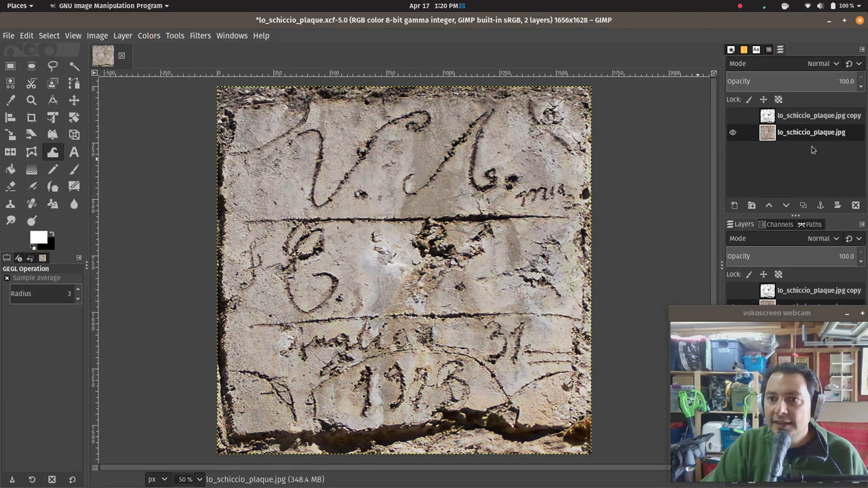
click(803, 205)
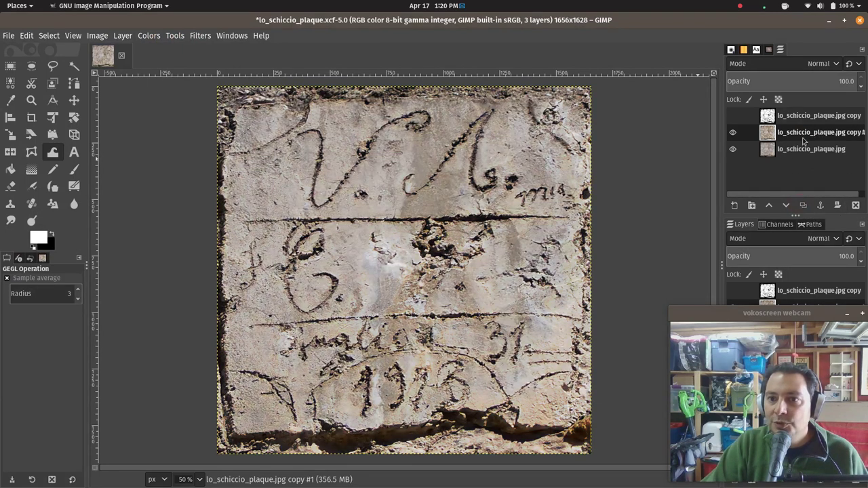
click(198, 37)
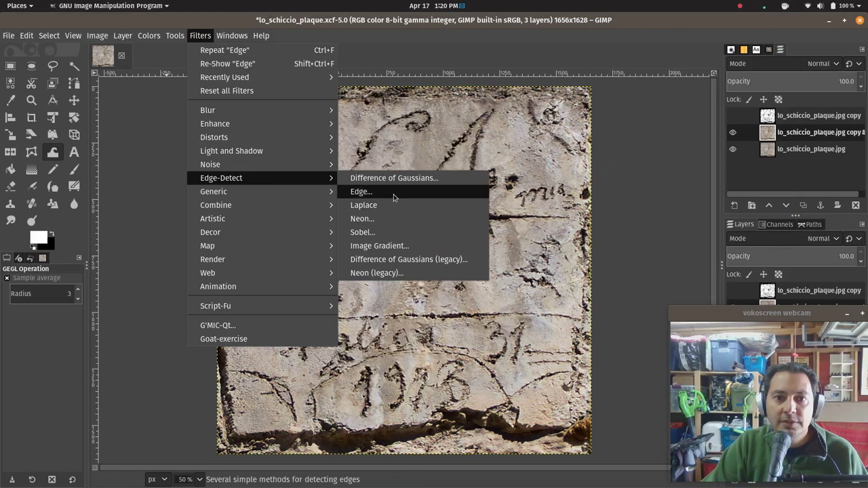
click(392, 192)
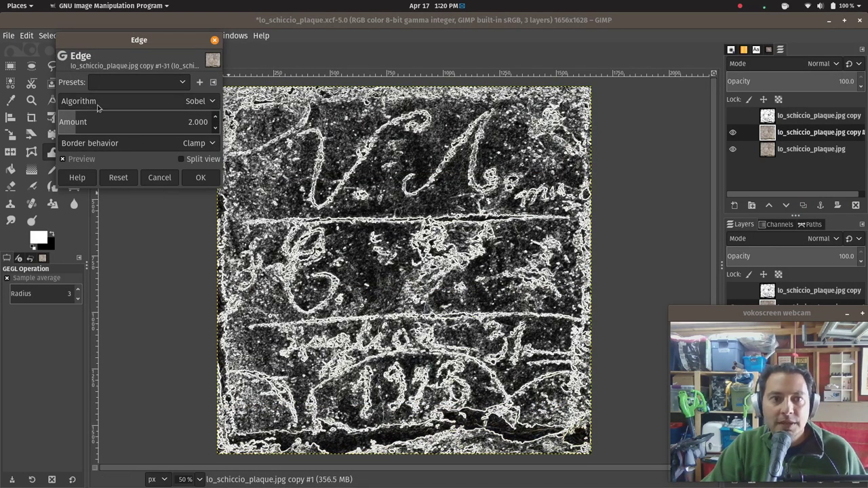
Try the Edge filter at amount 2.944 with Differential, then cancel it
click(91, 122)
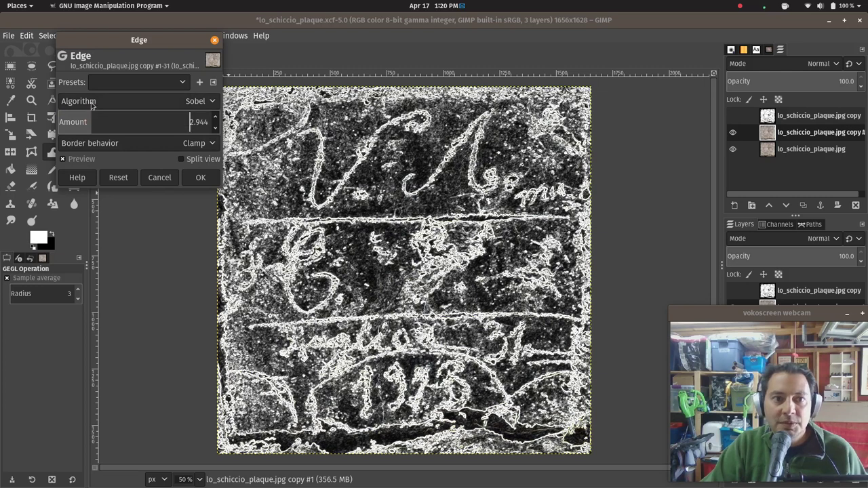
click(197, 102)
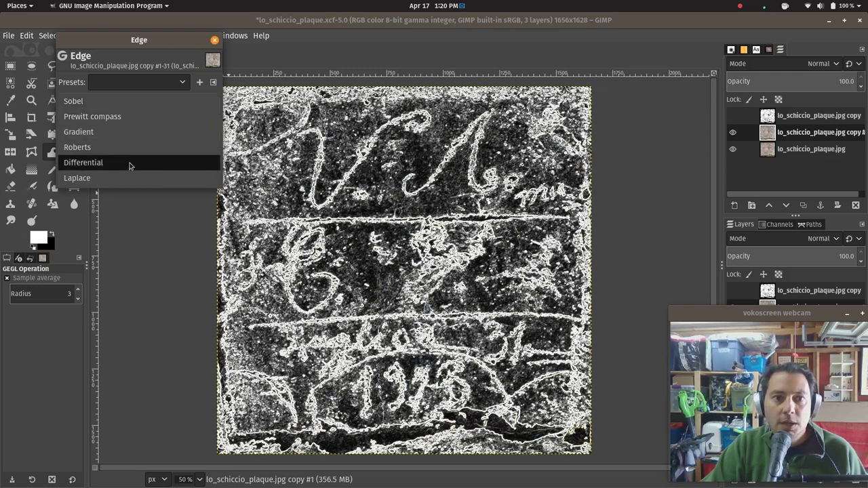
click(128, 165)
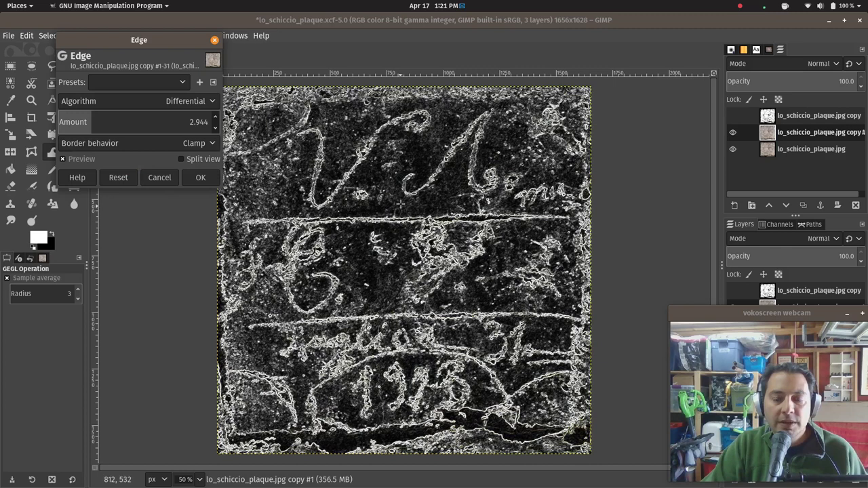
click(118, 105)
click(162, 179)
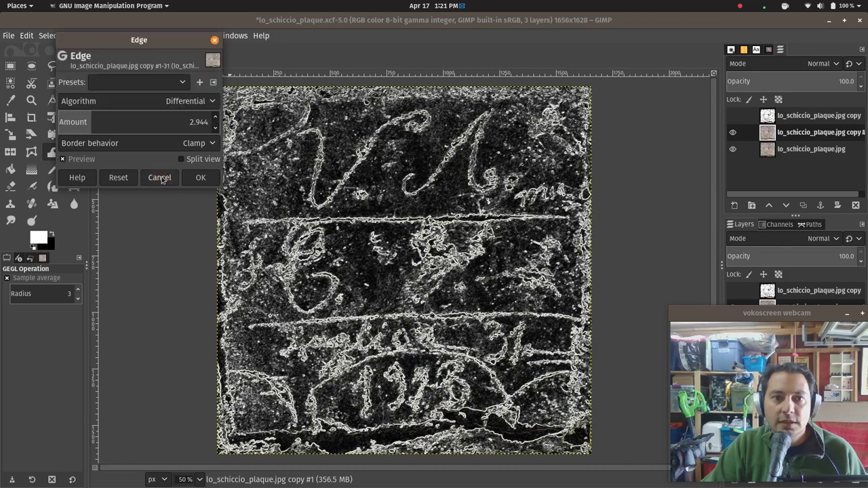
click(160, 177)
click(200, 35)
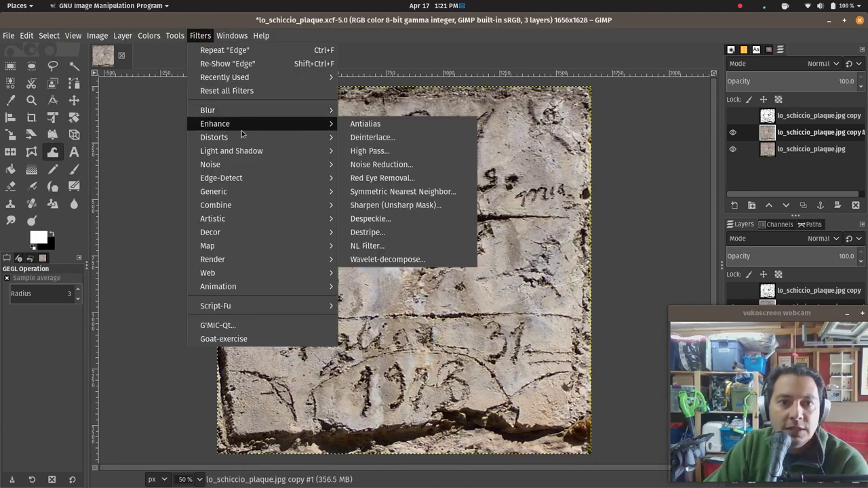
mouse_move(215, 123)
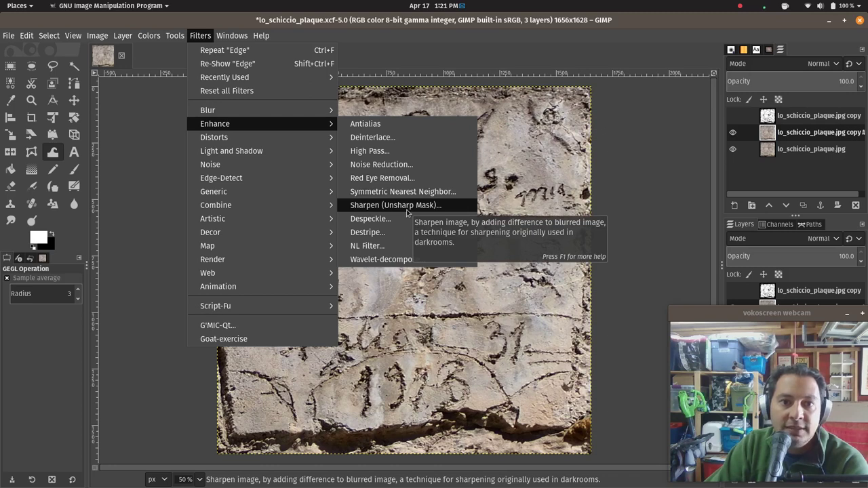
Trial Unsharp Mask with radius about 30 and threshold 0.470, then cancel it
click(407, 207)
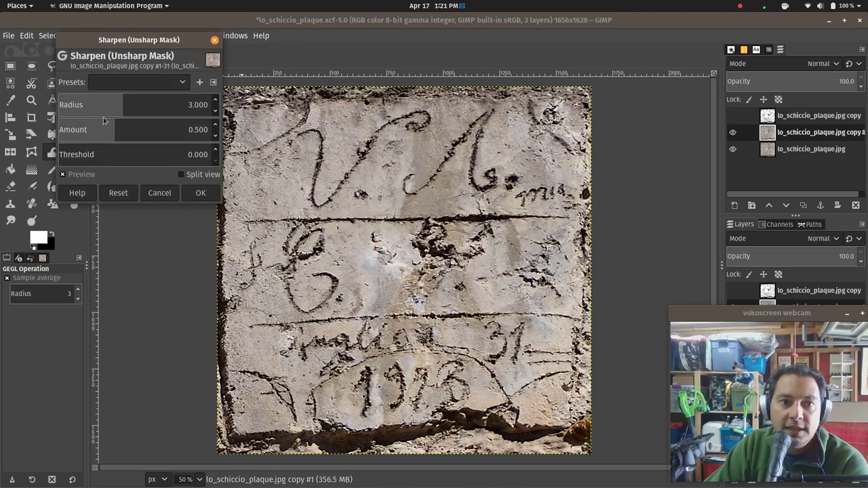
click(119, 150)
click(133, 152)
click(168, 128)
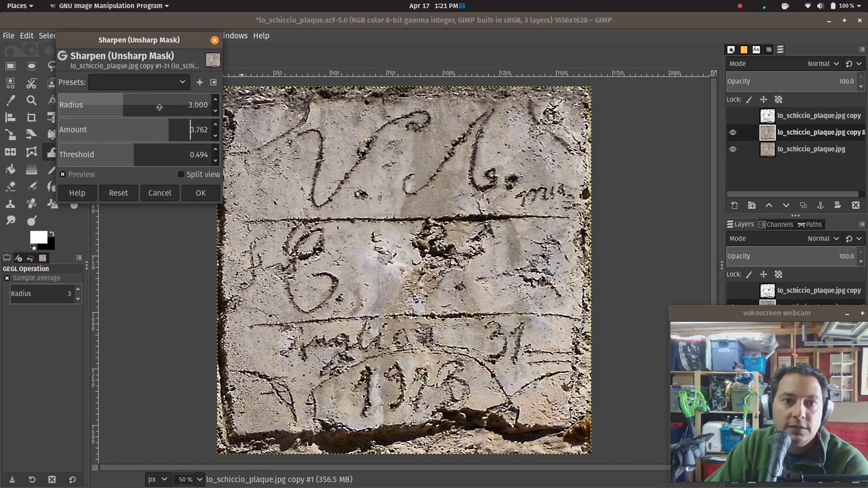
click(162, 105)
click(175, 104)
click(183, 130)
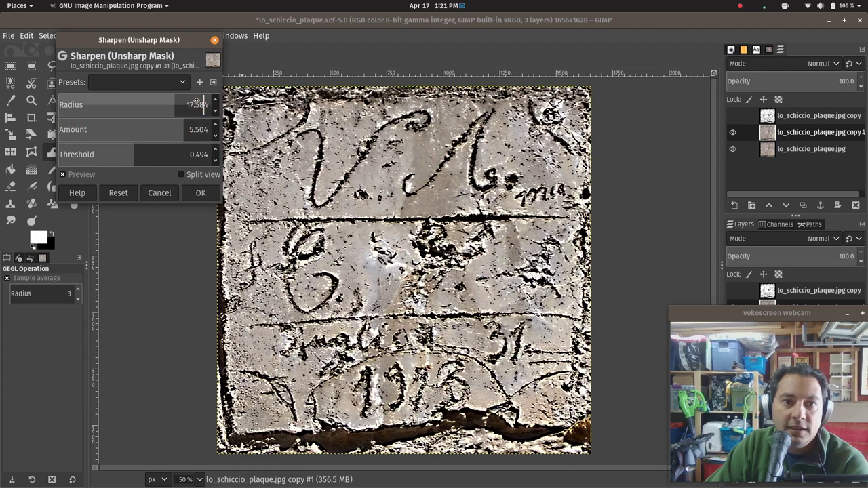
click(186, 102)
click(160, 150)
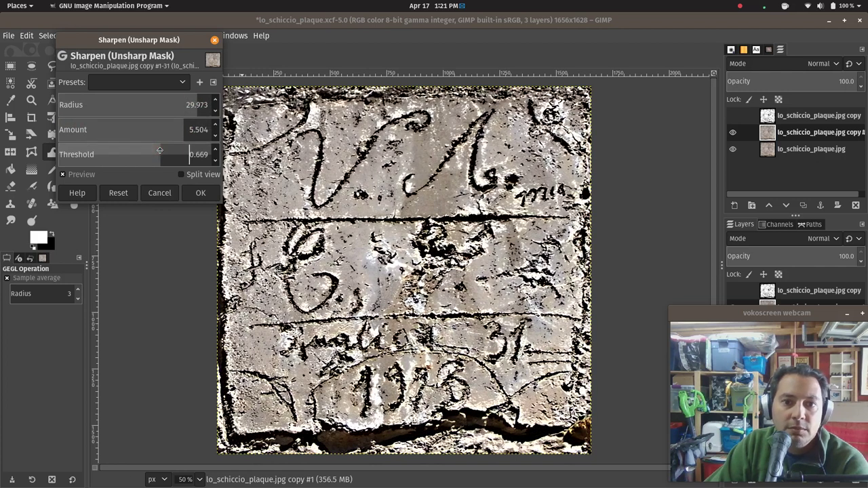
click(130, 150)
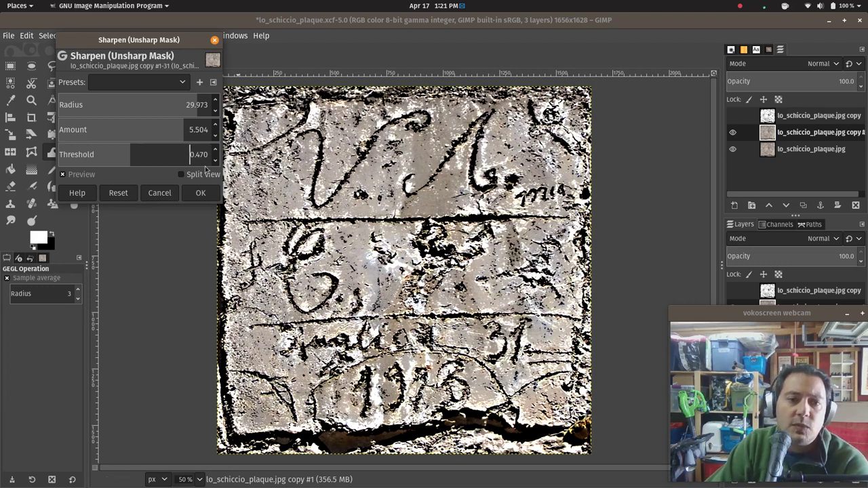
click(160, 193)
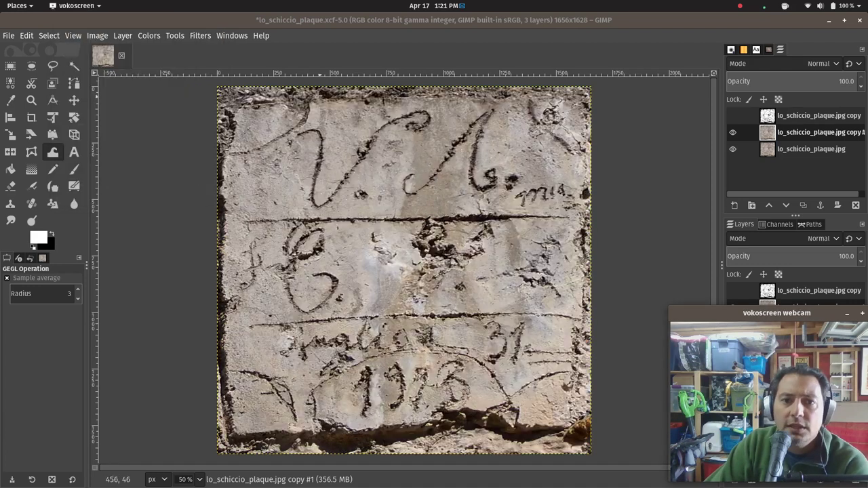
click(200, 38)
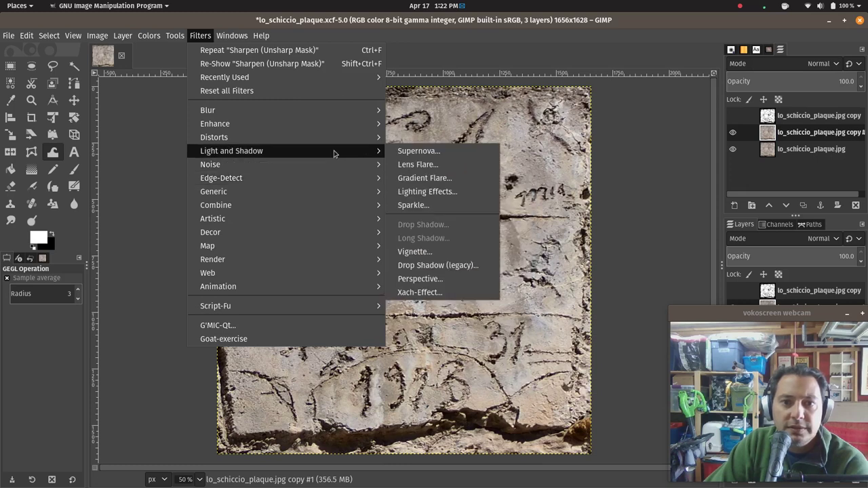
mouse_move(215, 137)
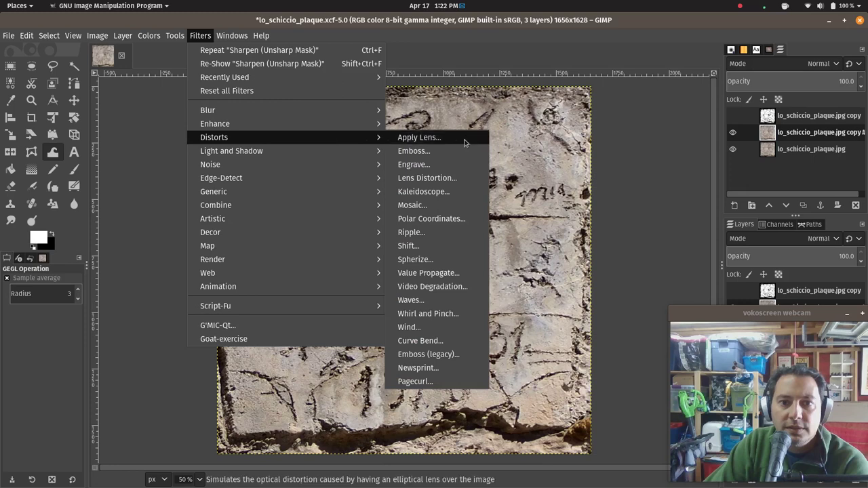
Preview Emboss at azimuth 249.76, elevation 89.78, depth 18 with Bumpmap (preserve original colors) type
click(413, 151)
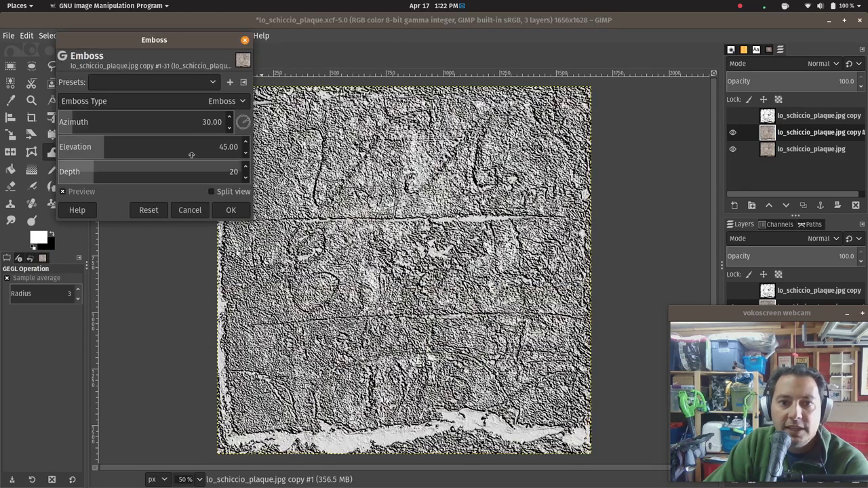
drag(120, 146, 150, 157)
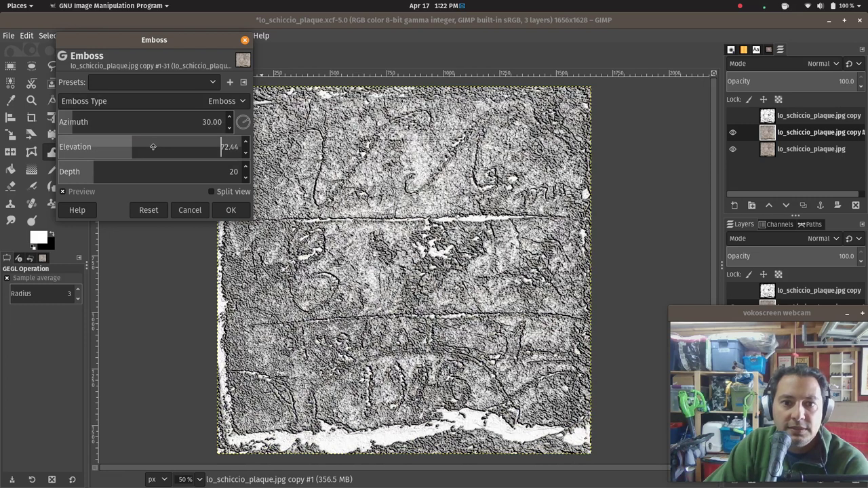
mouse_move(94, 172)
mouse_down()
mouse_move(120, 169)
mouse_move(142, 149)
mouse_move(115, 148)
mouse_move(91, 172)
mouse_up()
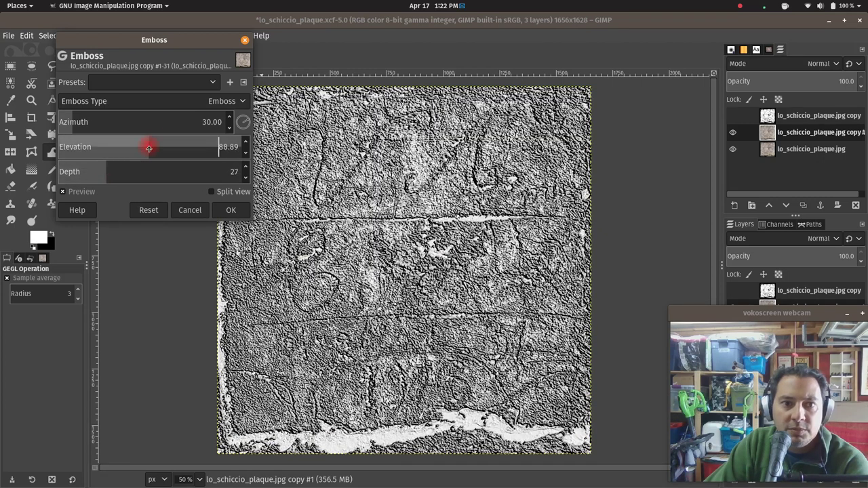
click(150, 145)
drag(123, 119, 189, 131)
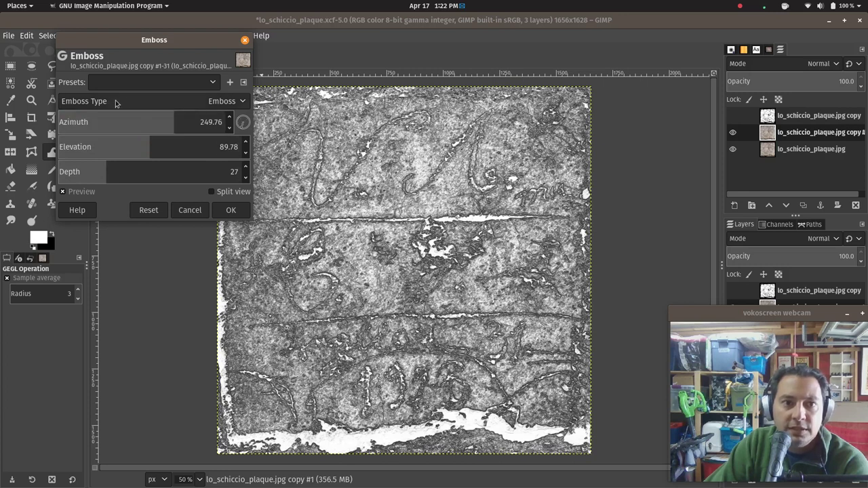
click(217, 102)
click(222, 102)
click(89, 169)
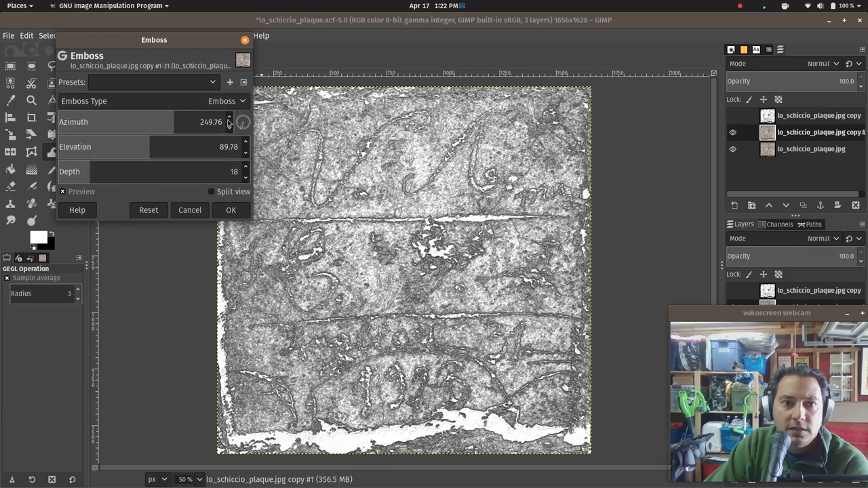
click(239, 101)
click(197, 120)
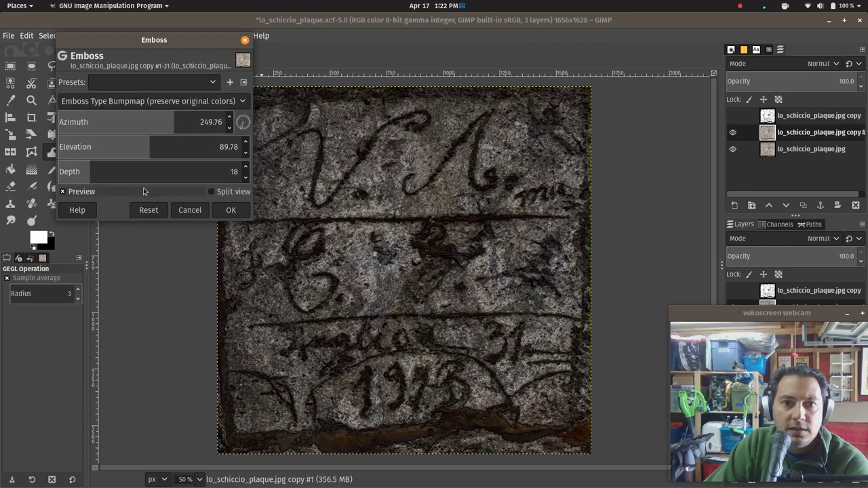
Lower the Bumpmap emboss to depth 5 and elevation 95.11, and apply it
click(173, 144)
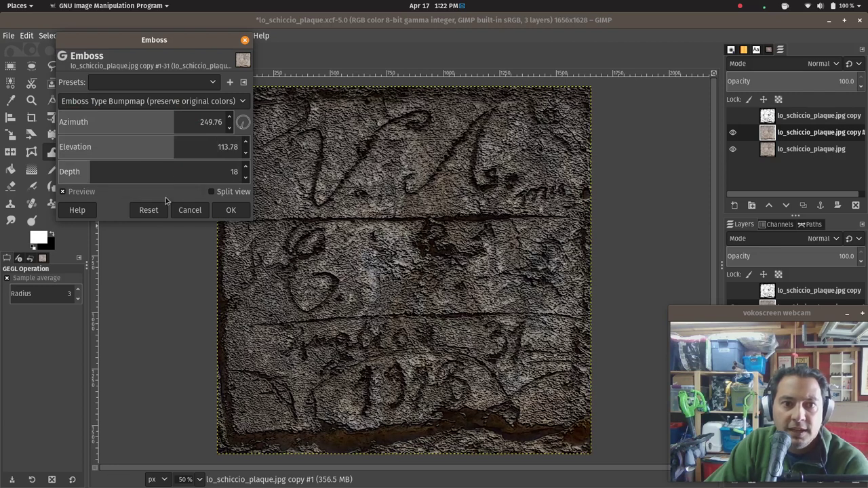
drag(150, 176, 74, 172)
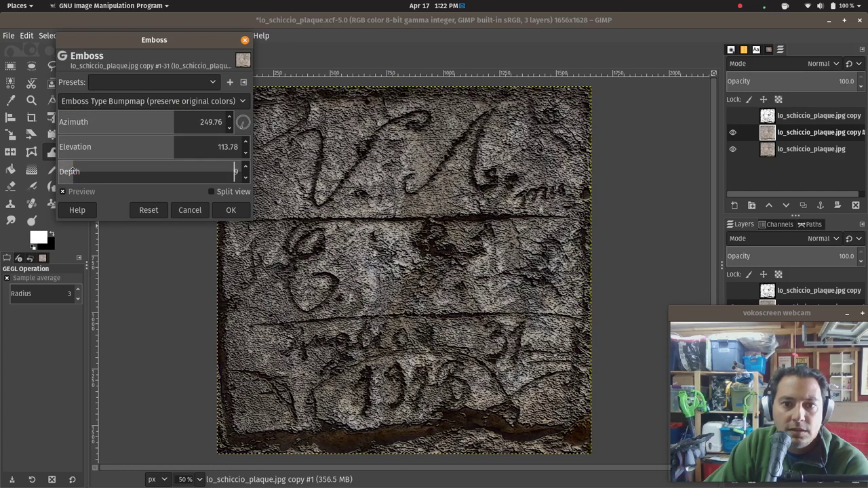
drag(75, 170, 58, 166)
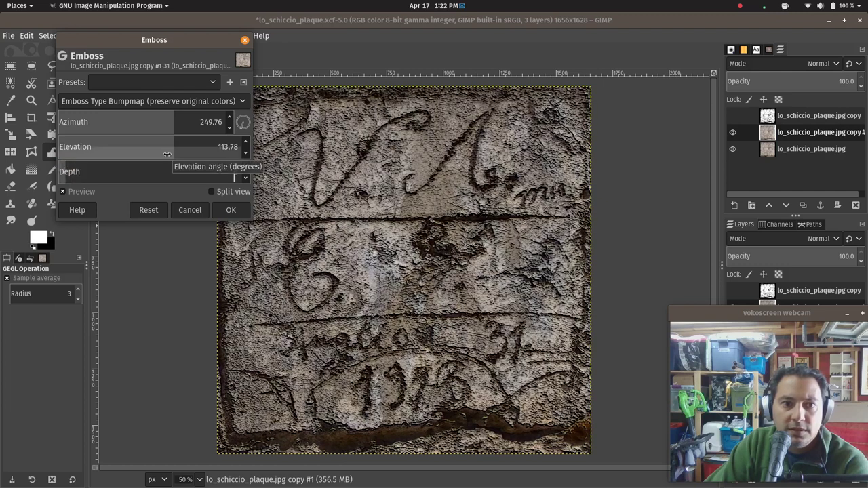
drag(172, 144, 135, 147)
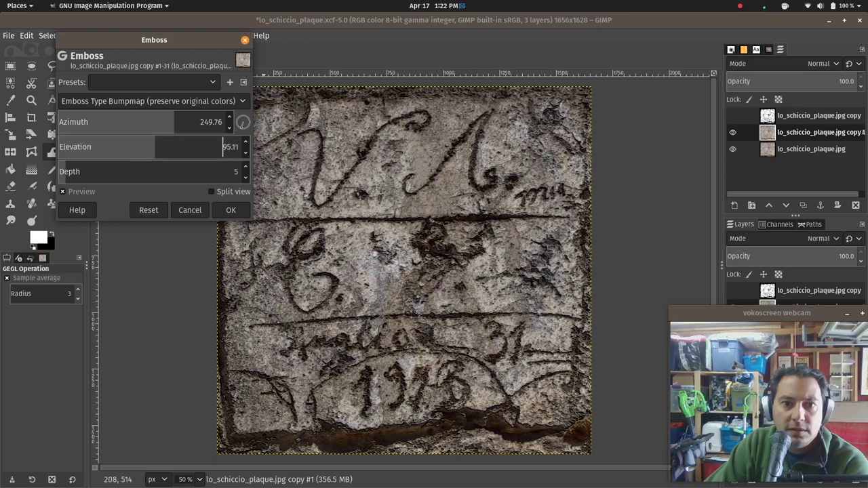
click(232, 210)
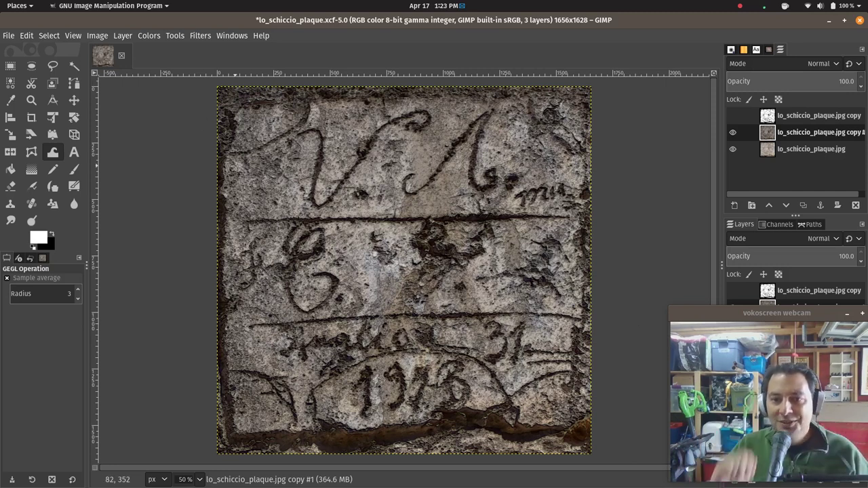
Save the project and make the black-and-white threshold layer visible
click(9, 35)
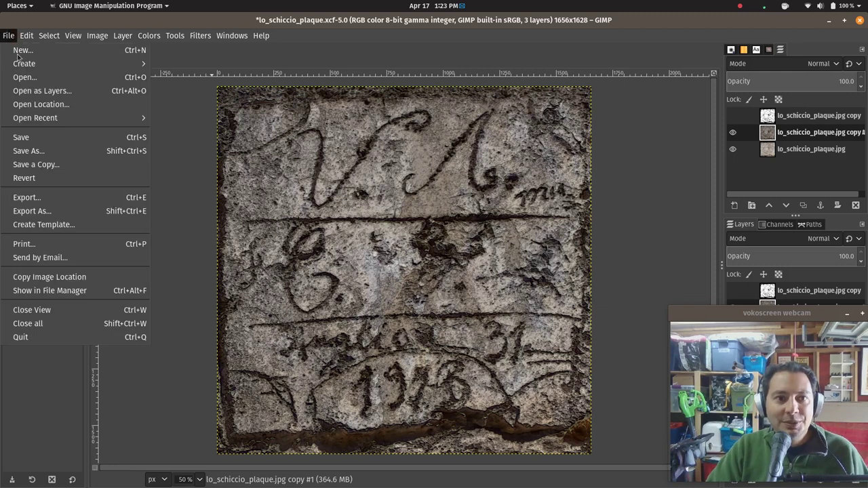
click(24, 138)
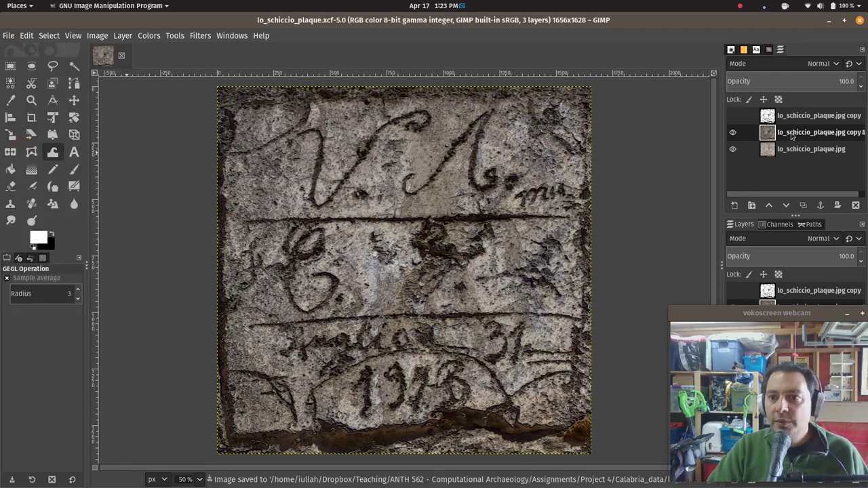
click(733, 115)
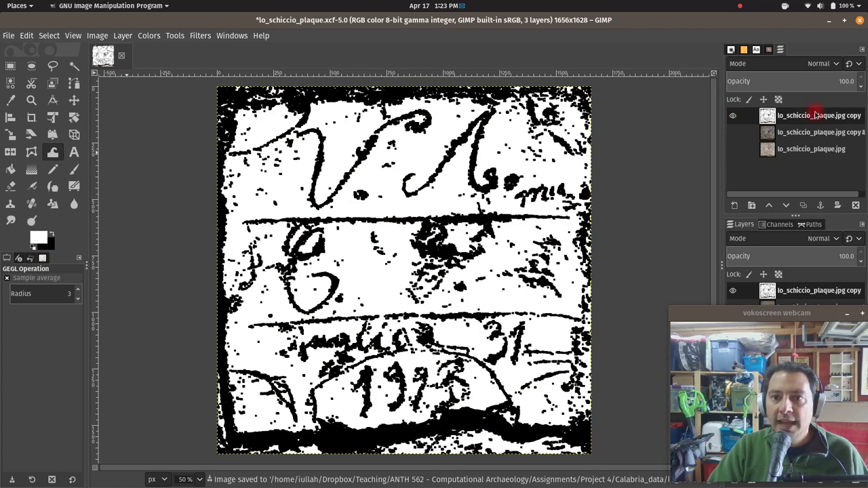
Export as lo_schiccio_plaque-BINARY.JPG at quality 99, then hide the threshold layer
click(9, 35)
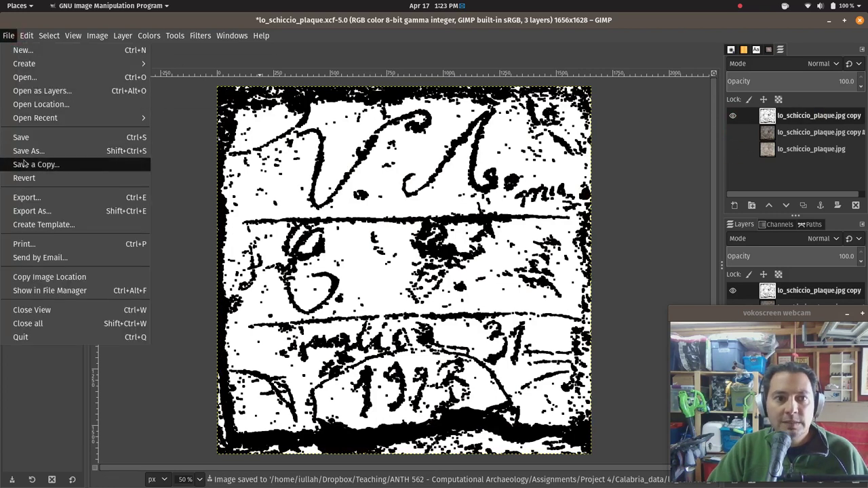
click(35, 211)
click(145, 96)
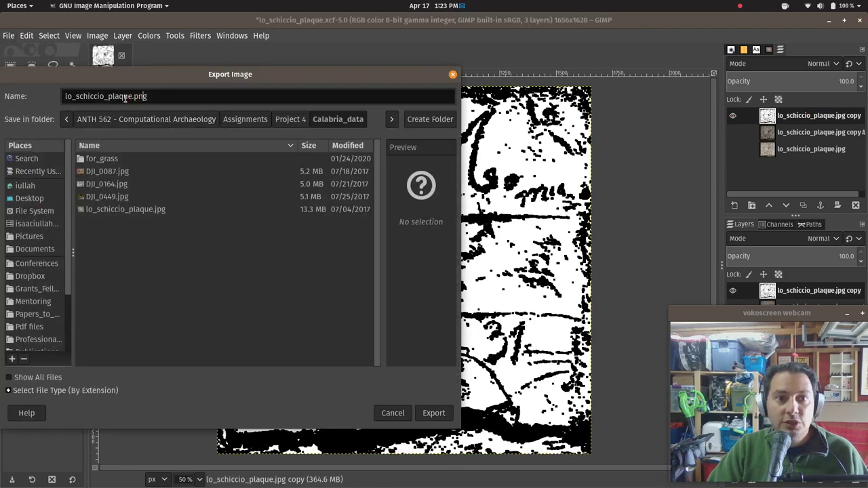
key(Left)
key(Left)
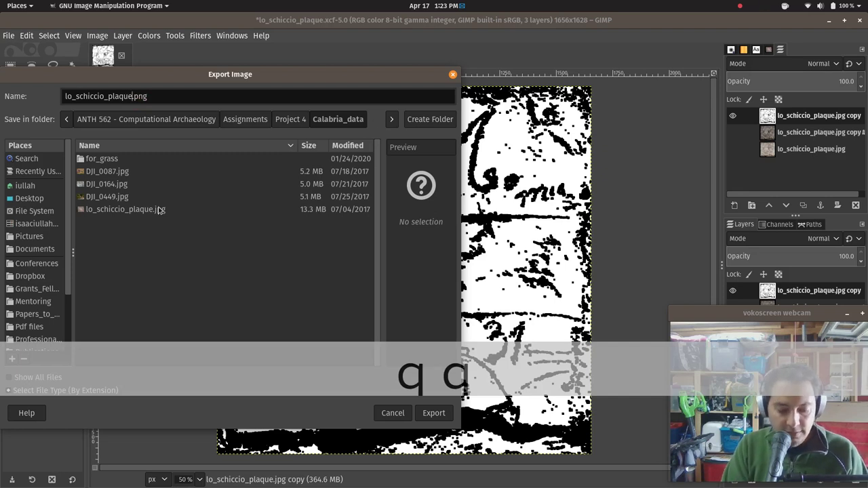
text(V2)
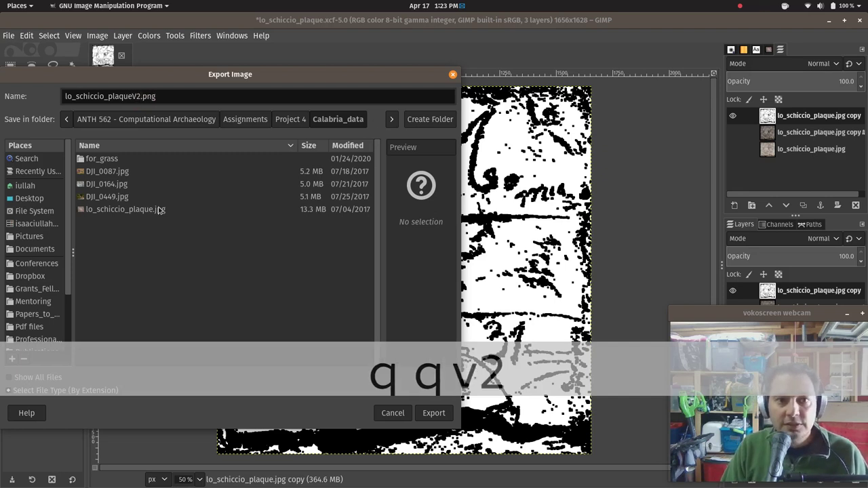
key(Left)
key(Left)
text(-)
key(Delete)
key(Delete)
text(BINARY)
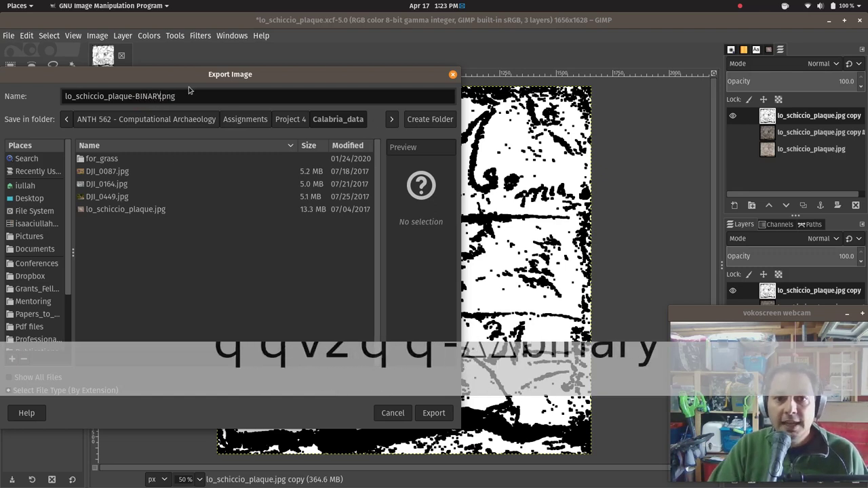
drag(266, 80, 340, 26)
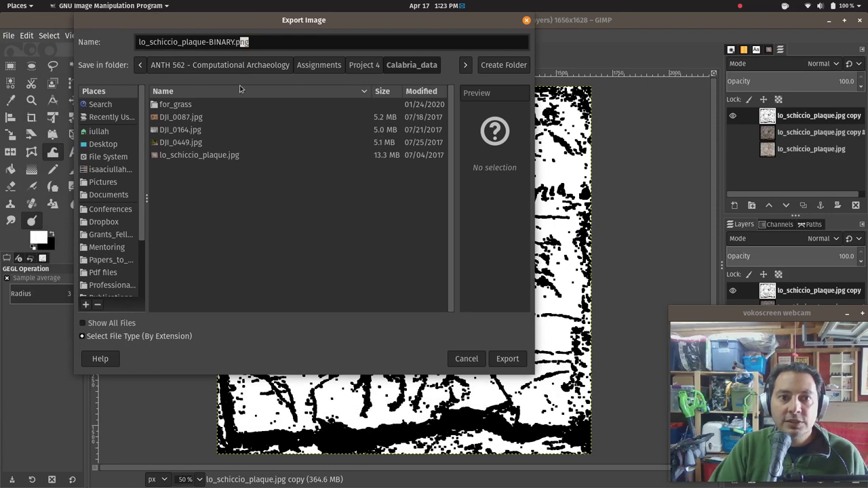
text(JP)
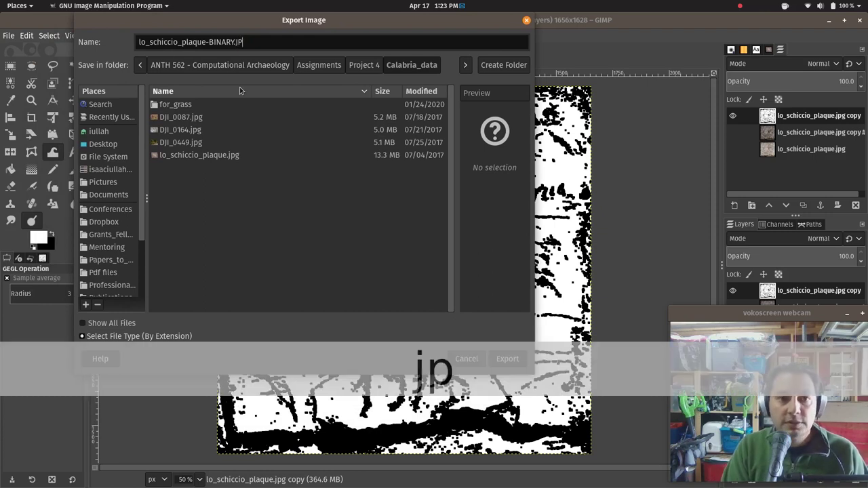
text(G)
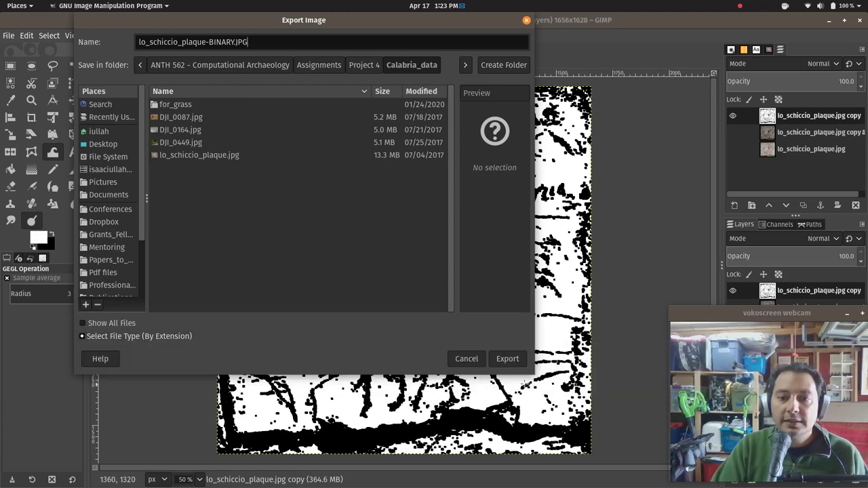
click(512, 365)
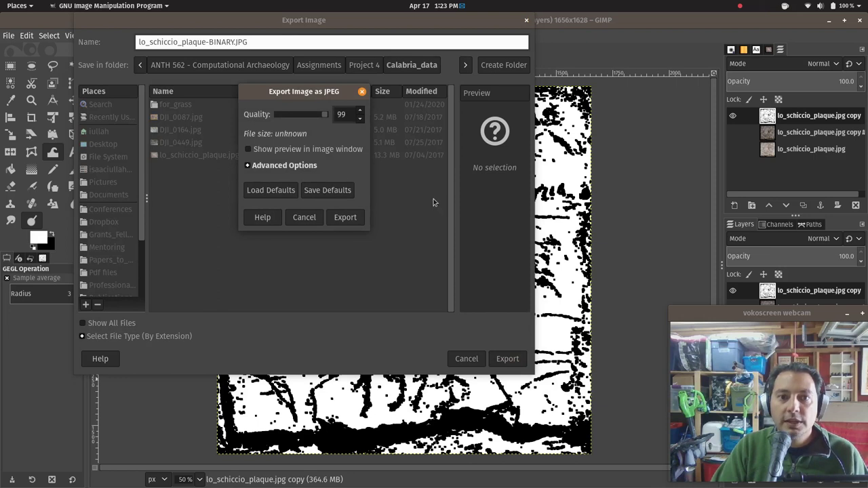
click(354, 225)
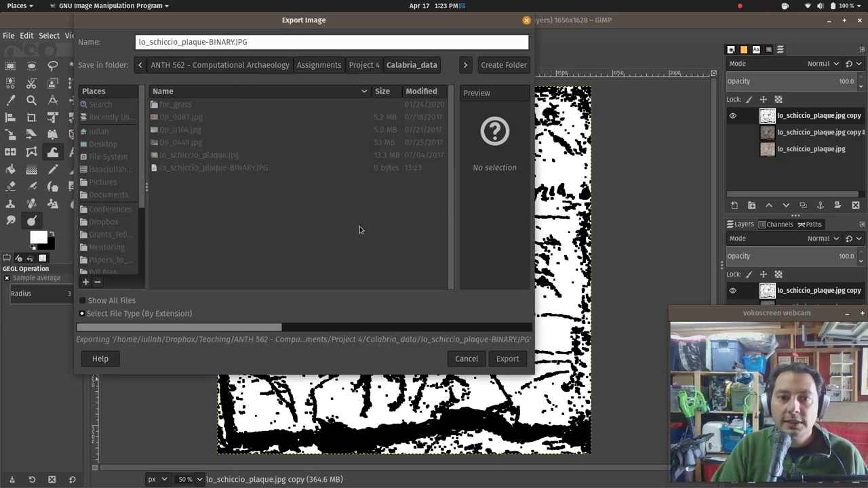
click(733, 116)
Show the embossed layer and export it as lo_schiccio_plaque-embossed.JPG
click(732, 132)
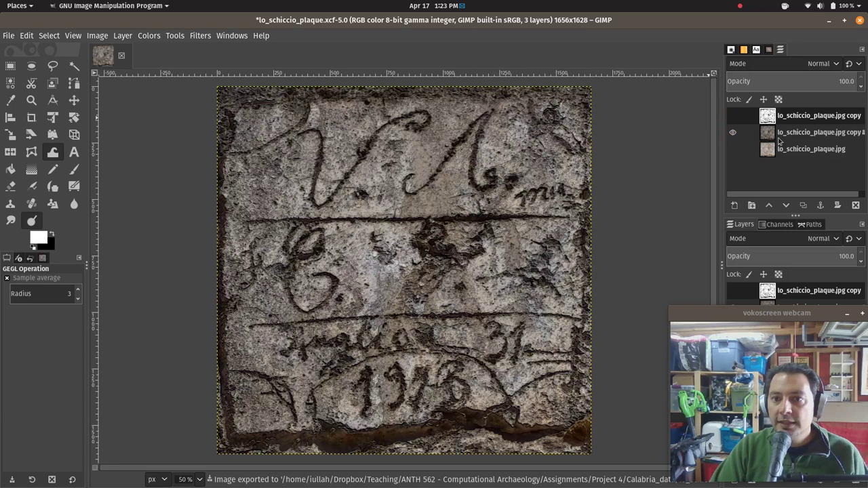
click(7, 35)
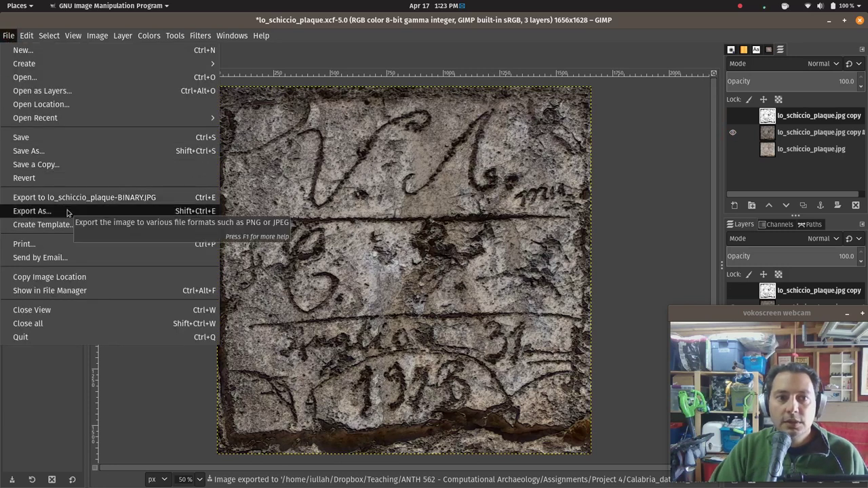
click(32, 211)
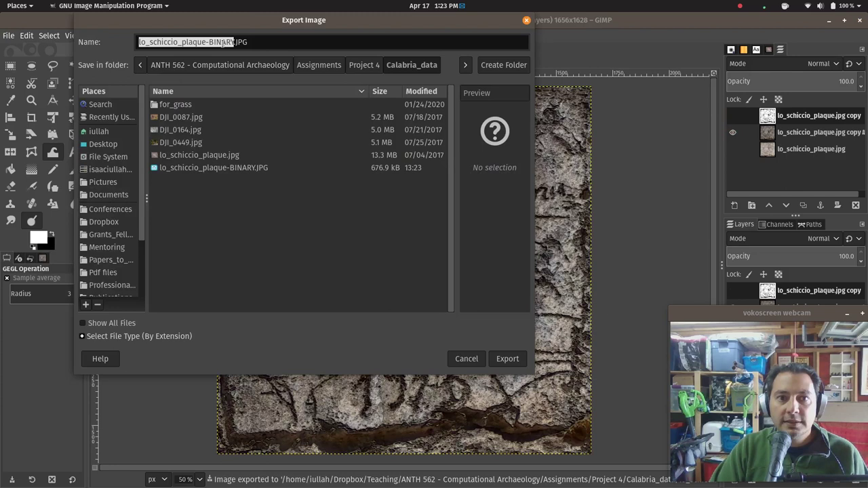
double_click(224, 43)
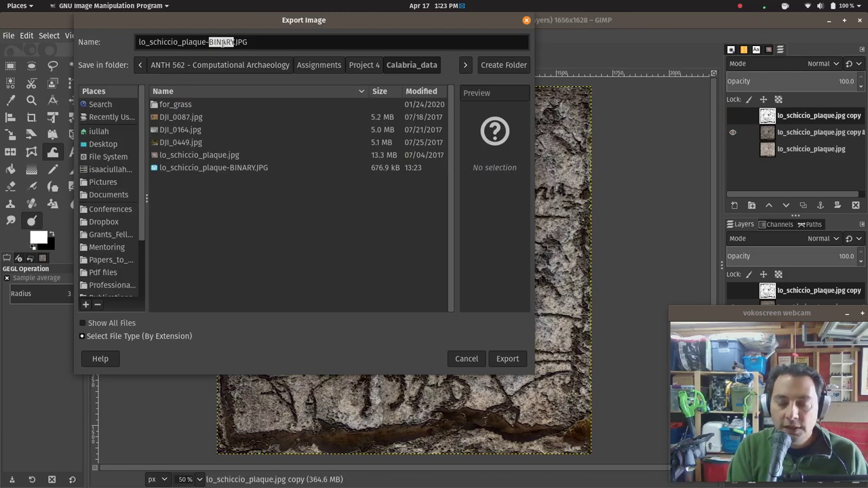
text(embossed)
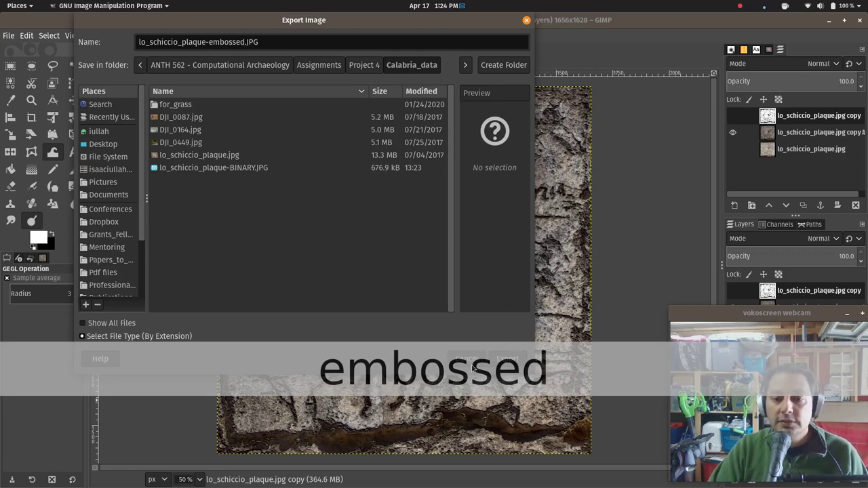
click(508, 359)
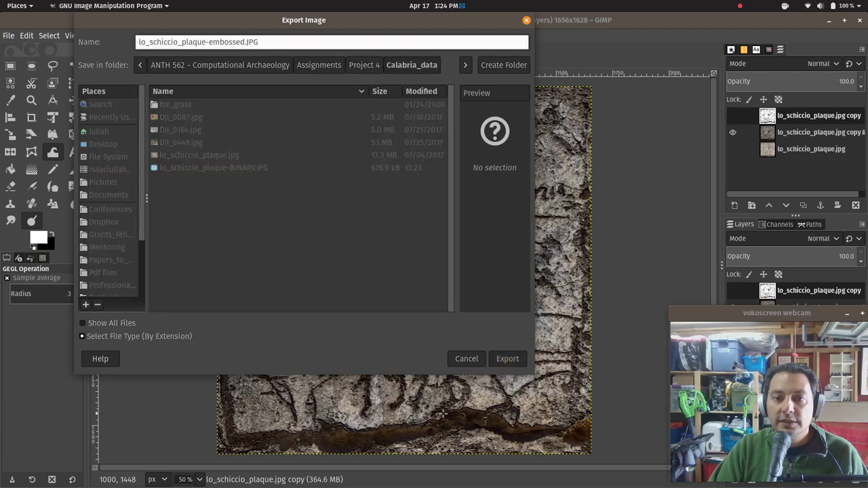
click(346, 217)
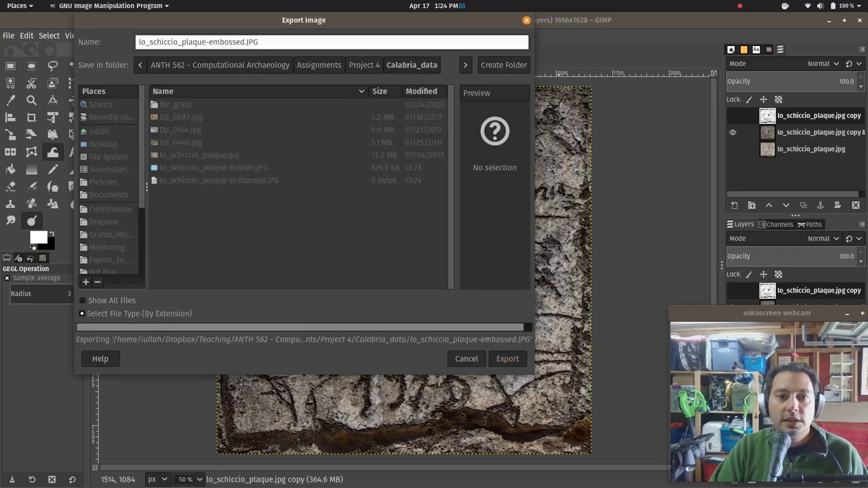
key(super)
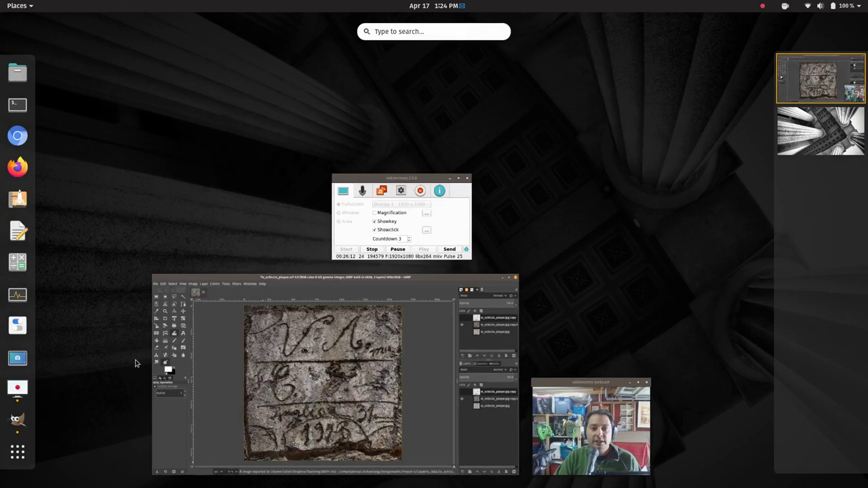
Hide the embossed layer, then save and close the plaque project
click(403, 307)
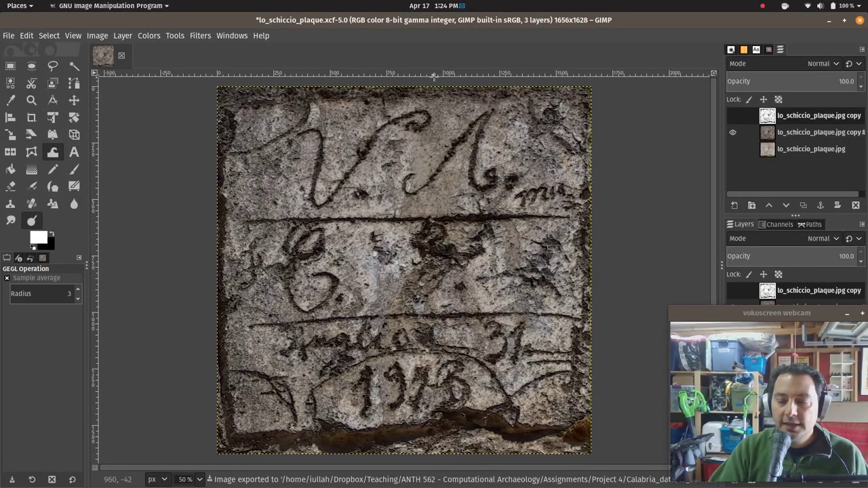
key(ctrl+z)
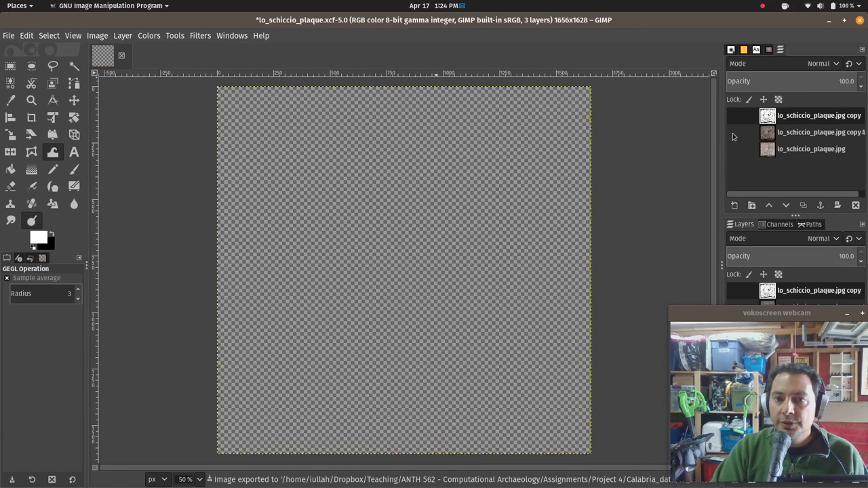
click(122, 56)
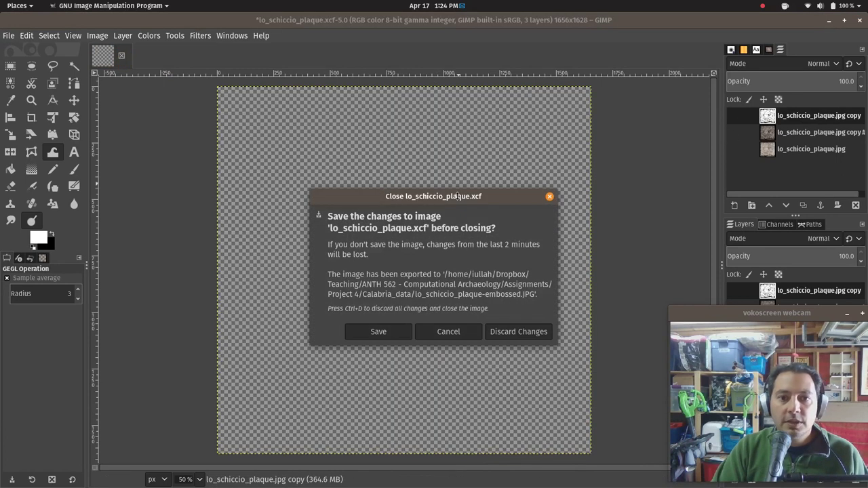
click(383, 331)
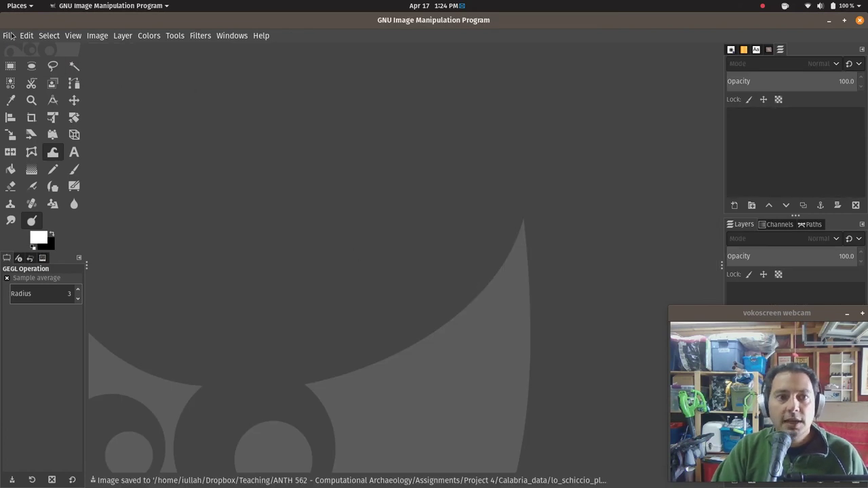
click(11, 35)
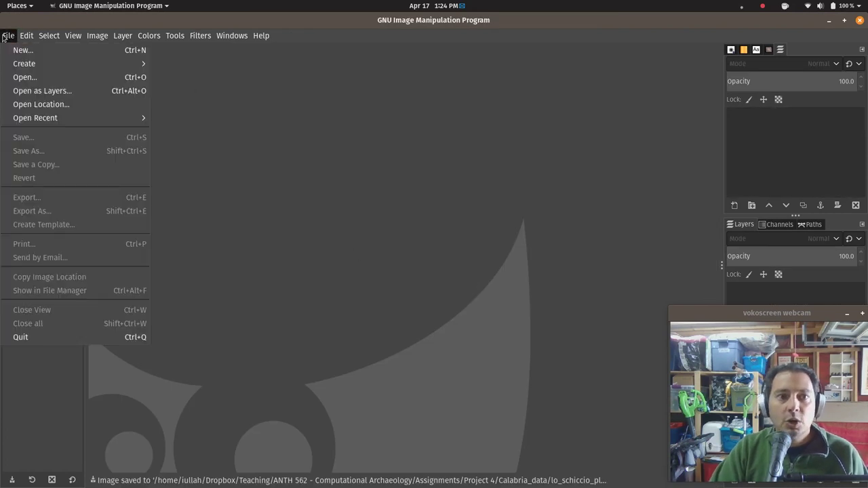
mouse_move(35, 118)
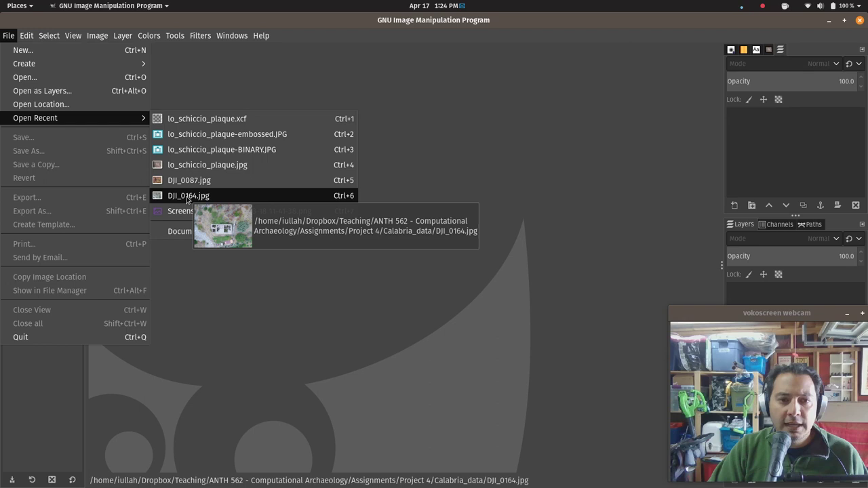
Open the recent drone photo DJI_0164.jpg of the ruined building
click(187, 196)
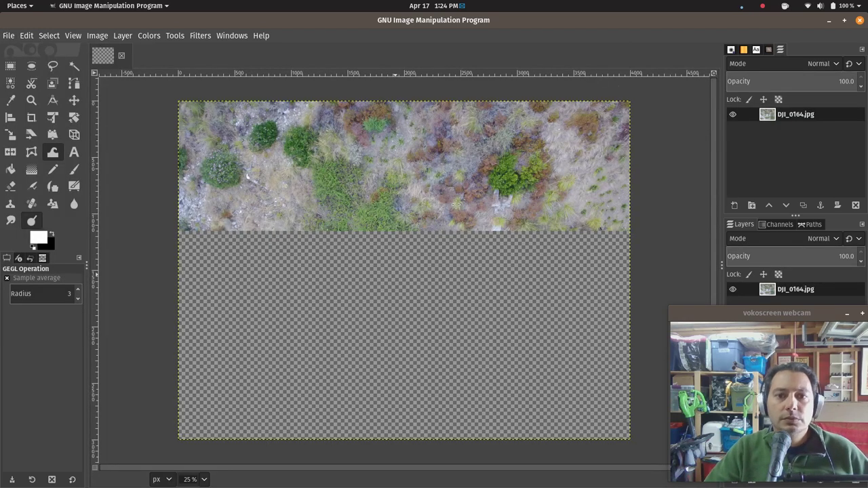
drag(764, 314, 736, 284)
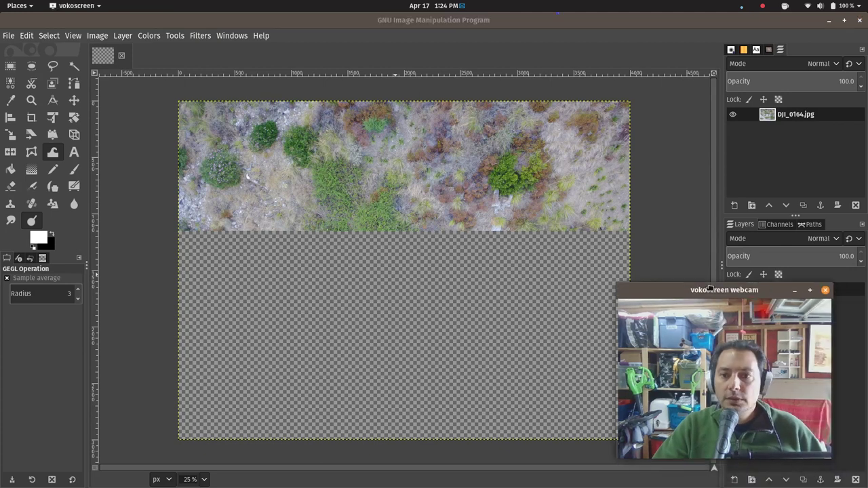
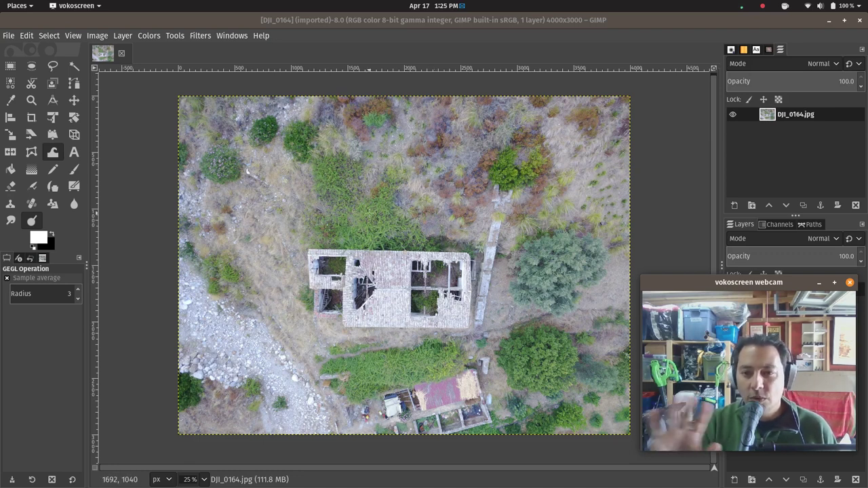
In Curves, lower the shadow point and raise the highlight point on the Value curve
click(148, 36)
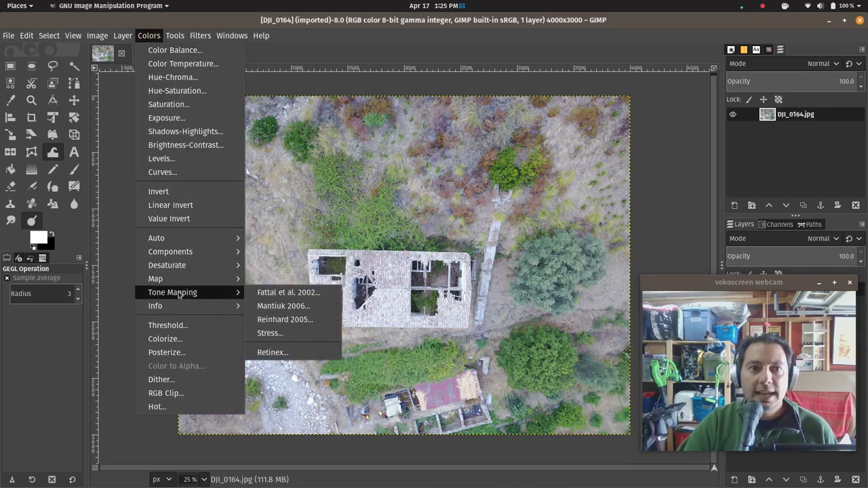
click(188, 176)
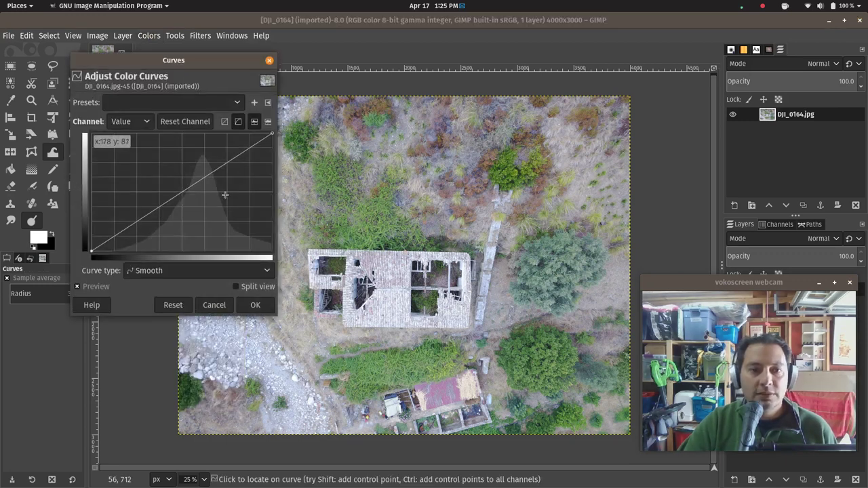
drag(243, 152, 250, 152)
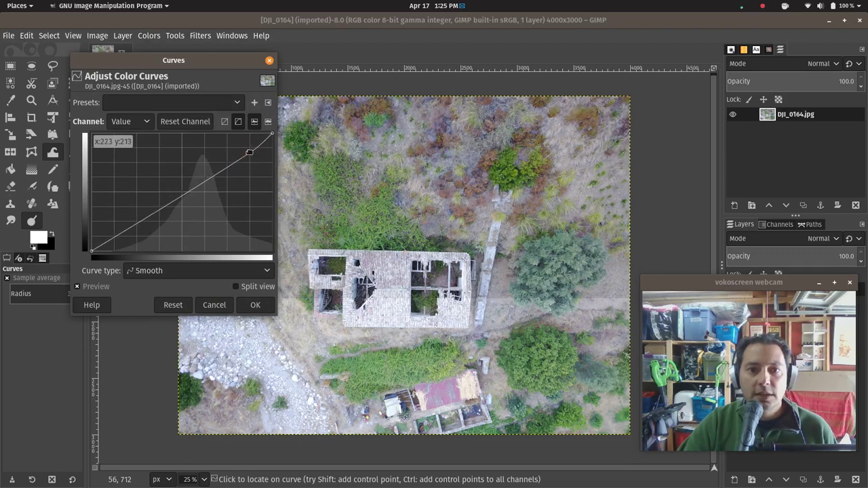
click(125, 230)
drag(125, 231, 130, 236)
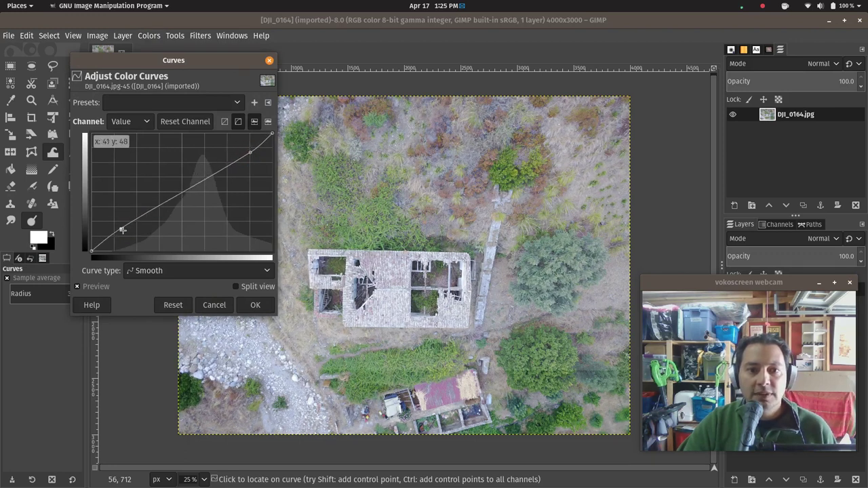
drag(250, 152, 244, 144)
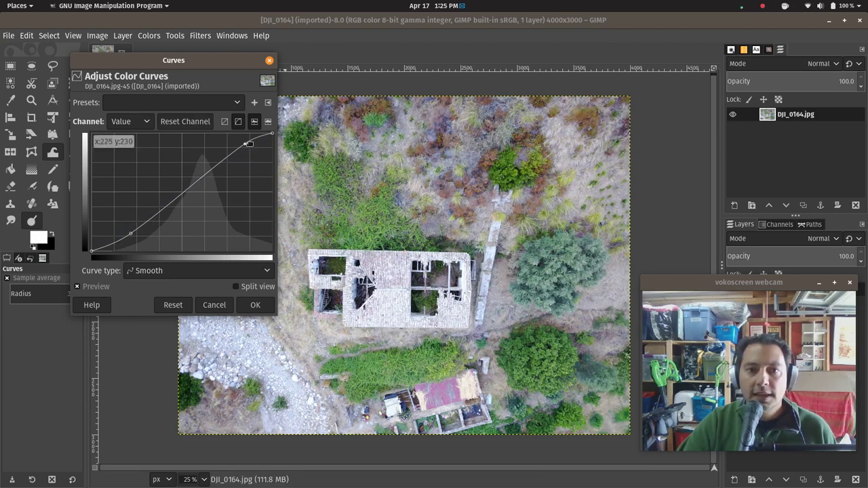
Refine into a gentle S-curve, swapping the shadow point for a midtone point, and apply
drag(247, 143, 253, 146)
click(133, 232)
ctrl+click(133, 233)
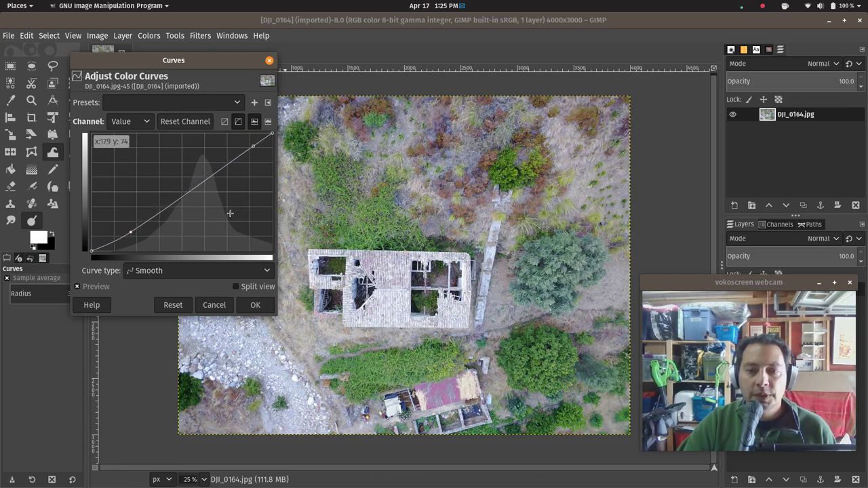
click(193, 184)
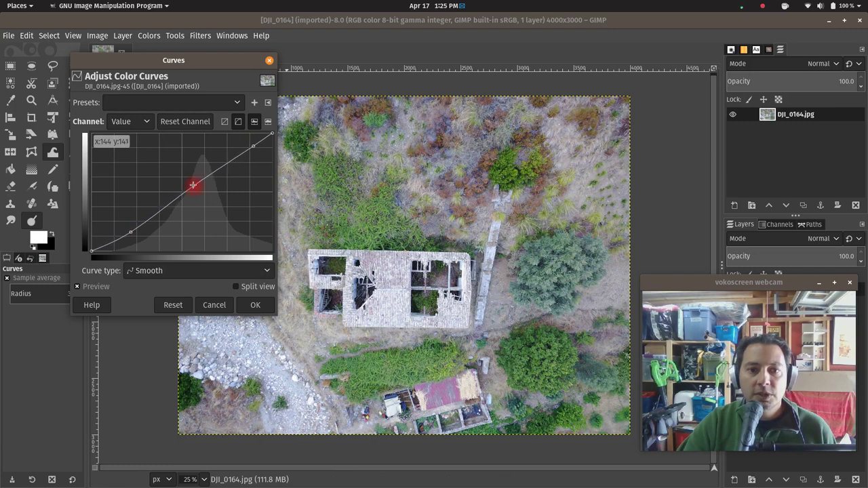
drag(194, 187, 193, 186)
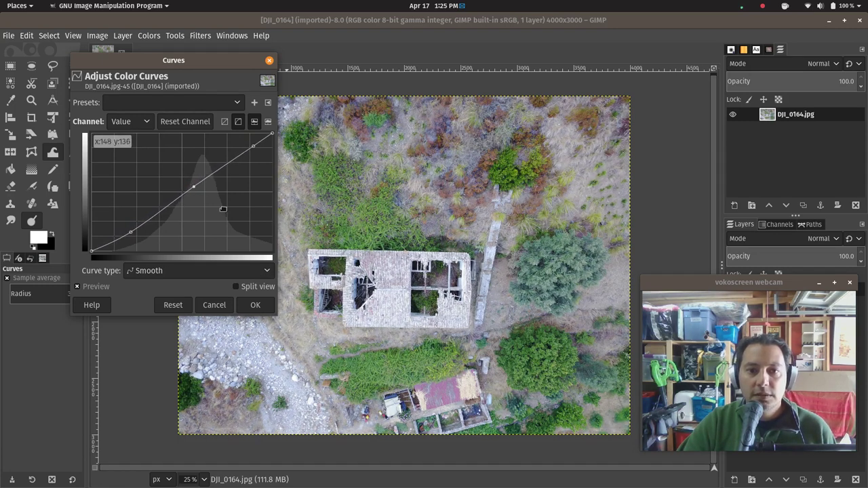
click(263, 309)
click(155, 37)
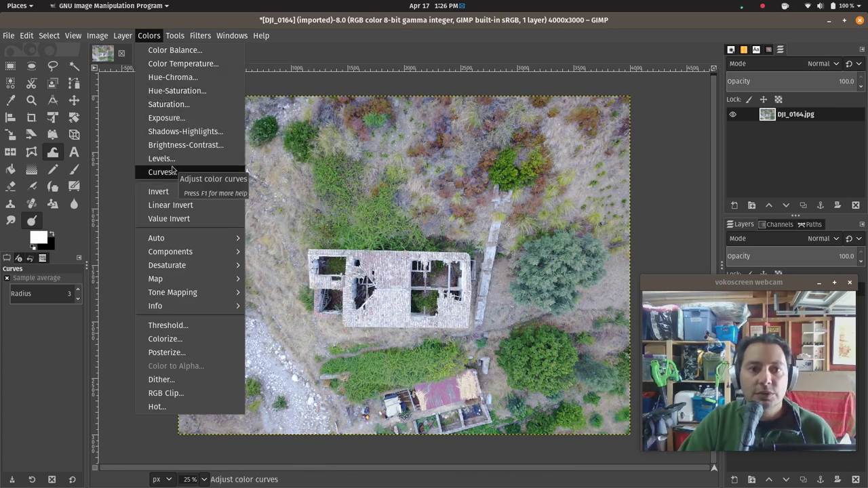
mouse_move(157, 238)
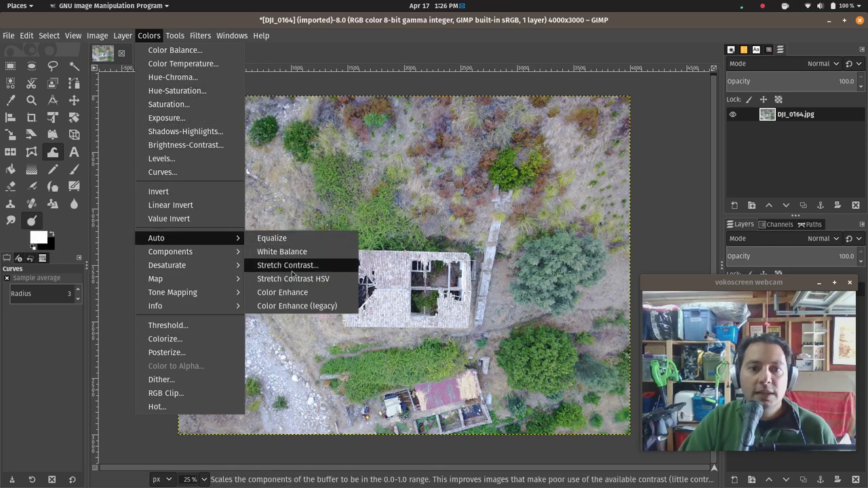
click(284, 306)
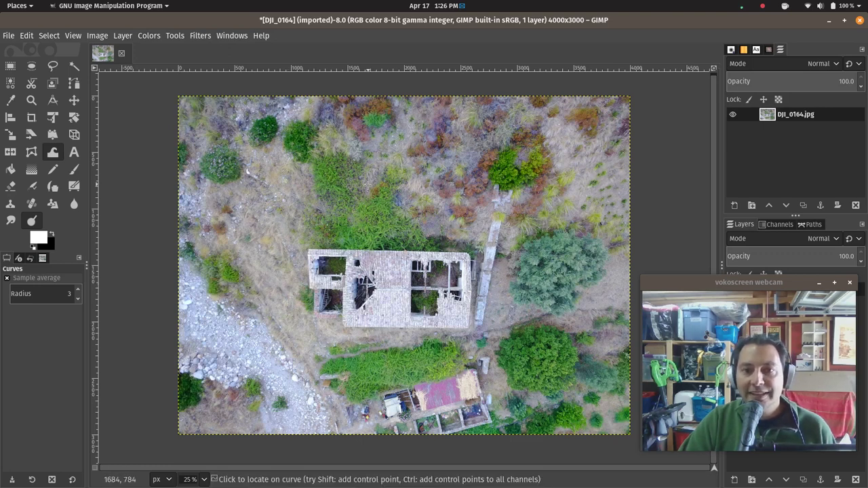
key(ctrl+z)
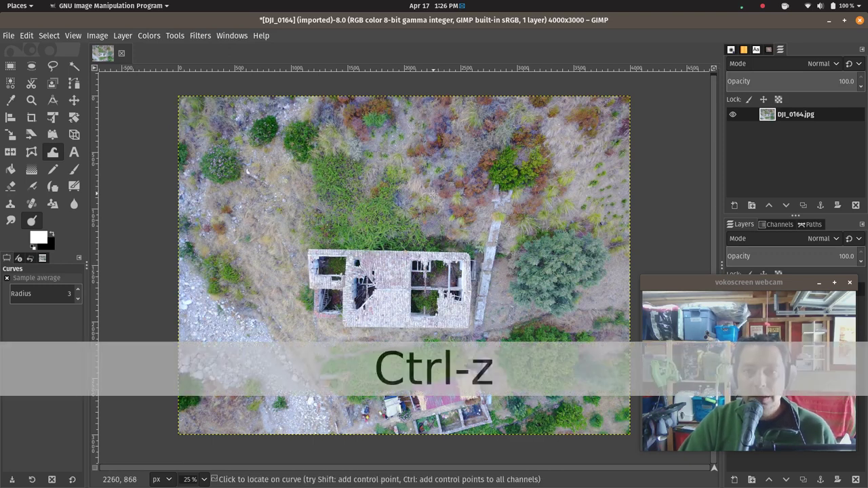
click(149, 36)
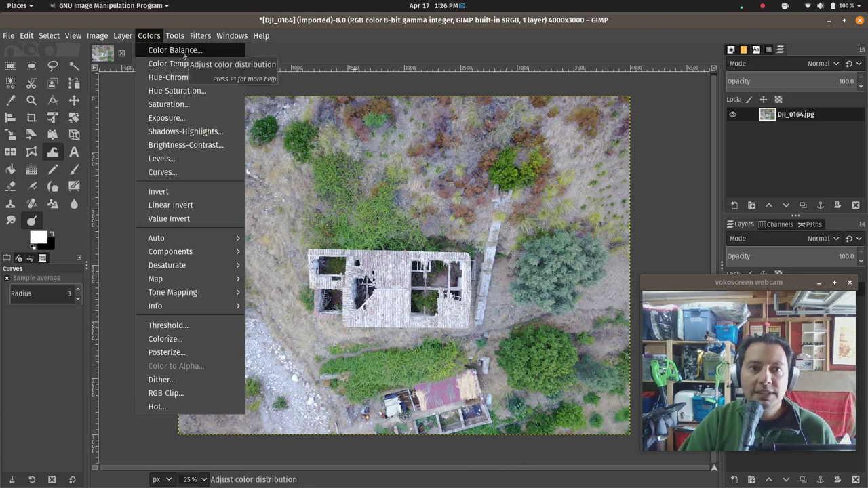
Preview strong Hue shifts in Hue-Saturation, then reset Hue to its original value
click(176, 91)
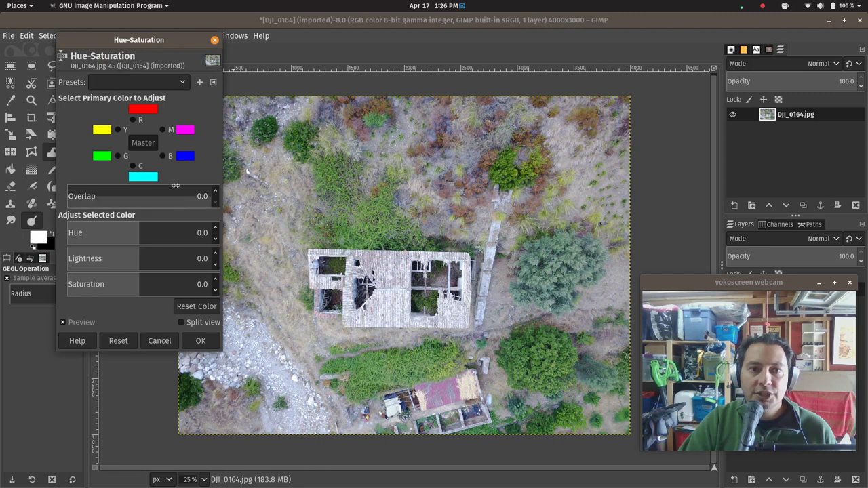
click(136, 234)
drag(152, 233, 183, 232)
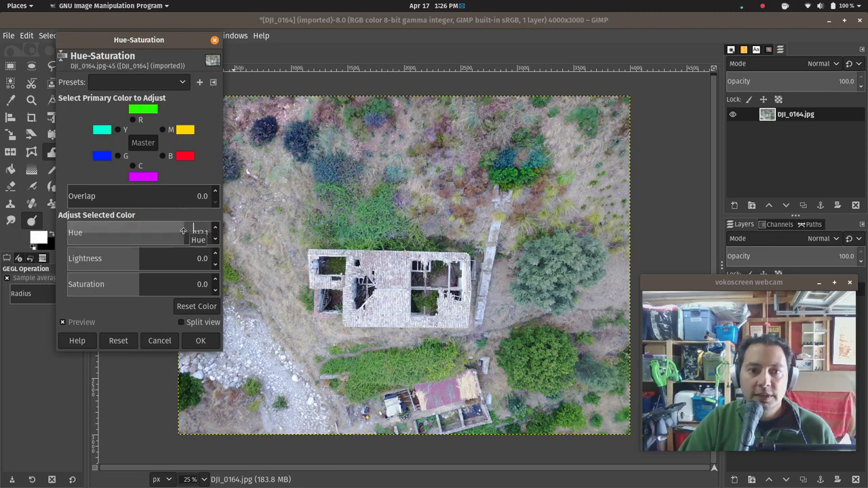
drag(183, 232, 124, 231)
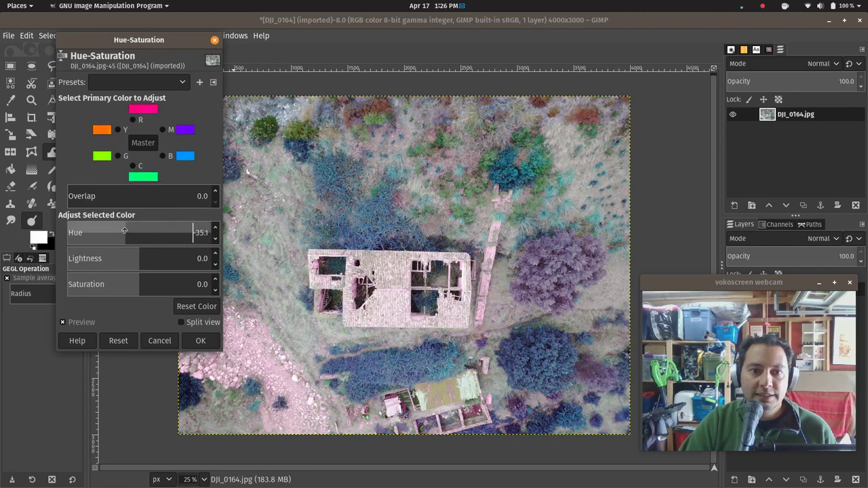
click(118, 340)
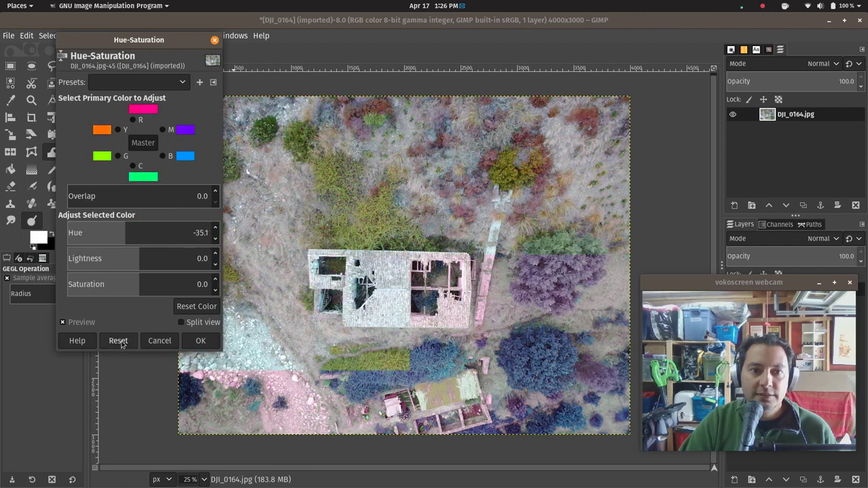
Reset Lightness to zero, set Saturation to 22.0 and apply
click(144, 256)
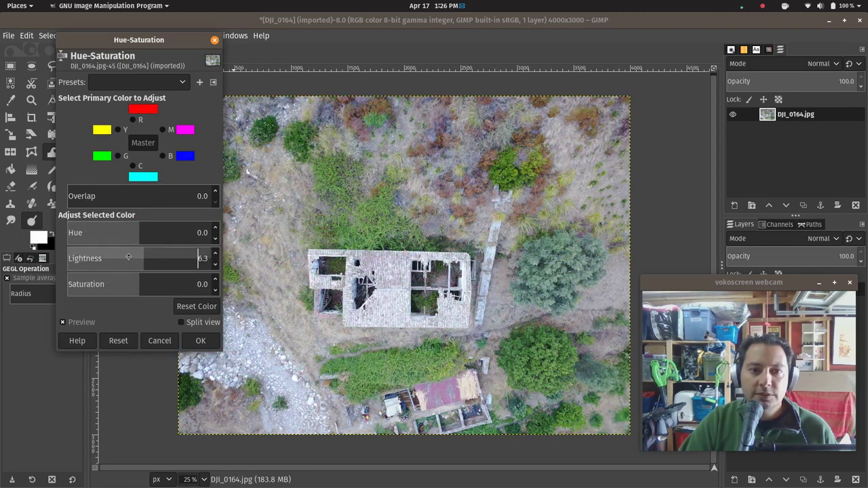
drag(128, 257, 142, 258)
click(127, 343)
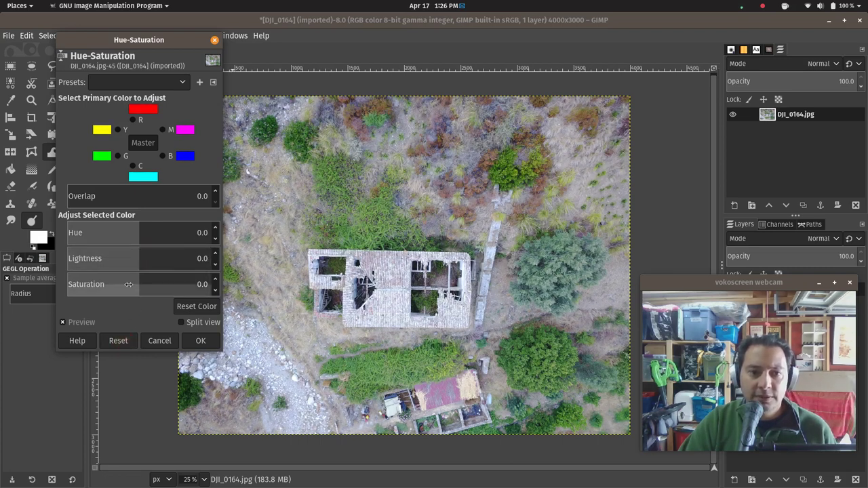
click(144, 280)
click(153, 279)
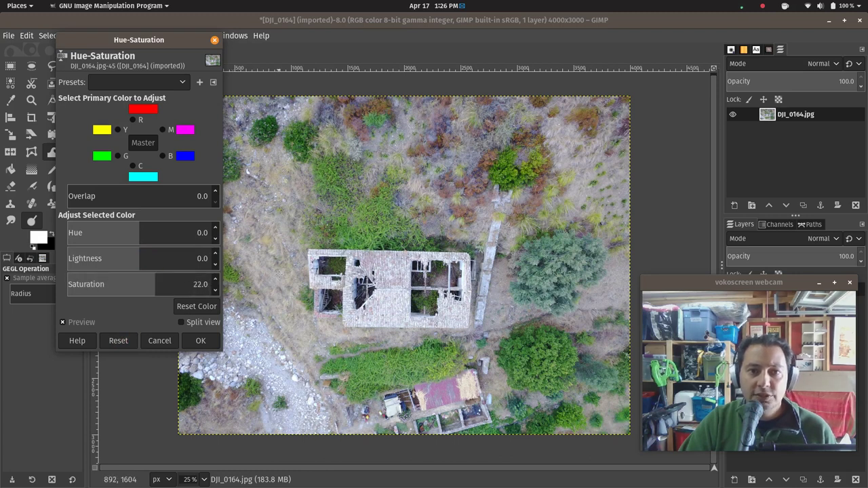
click(201, 341)
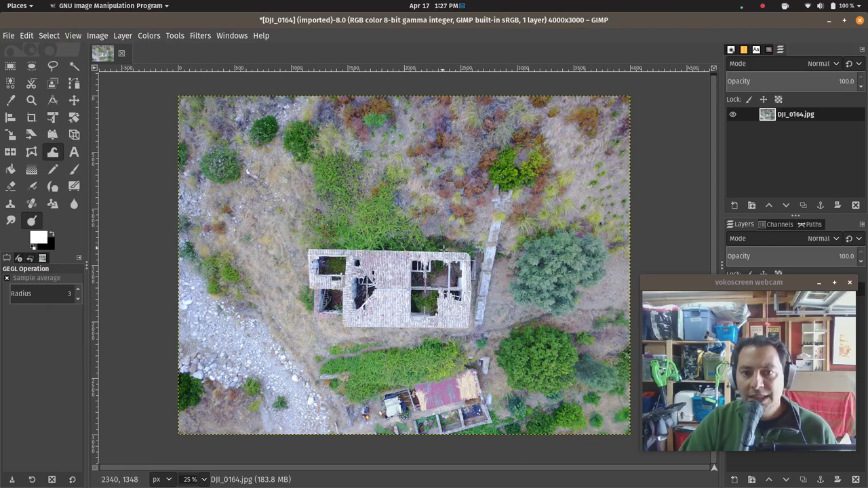
Try Hue-Chroma chroma and hue changes, reset them, and cancel the adjustment
click(149, 36)
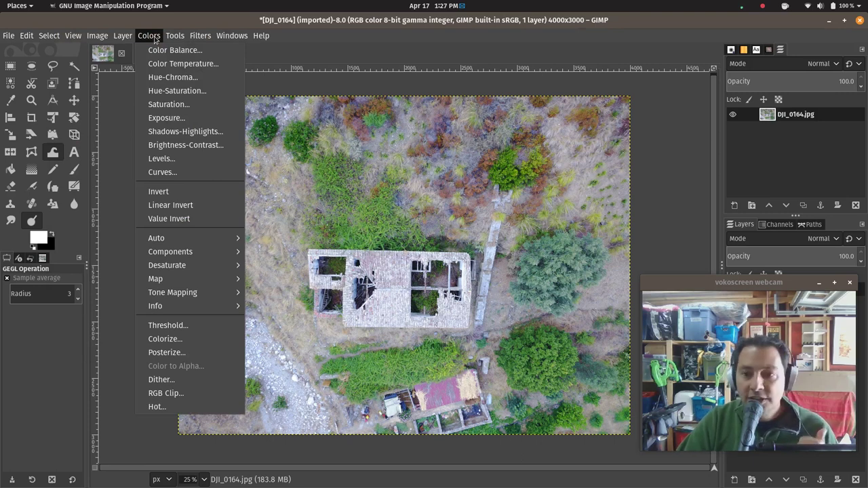
click(183, 80)
drag(150, 127, 113, 106)
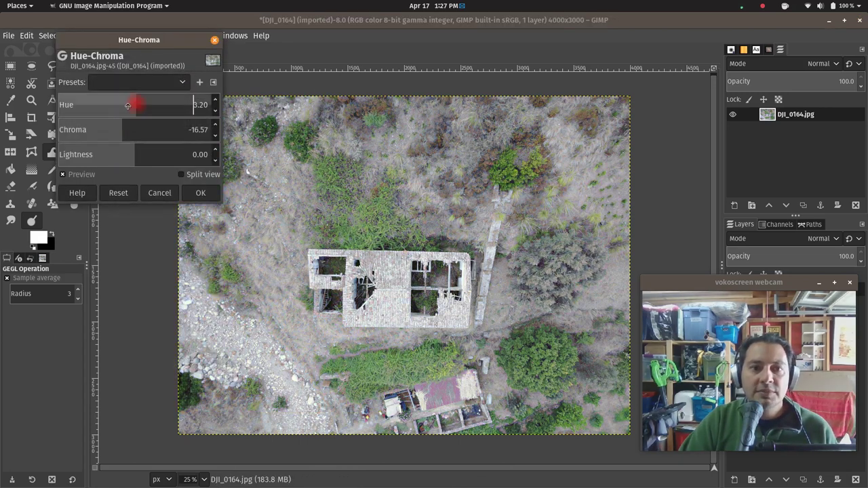
drag(134, 155, 153, 155)
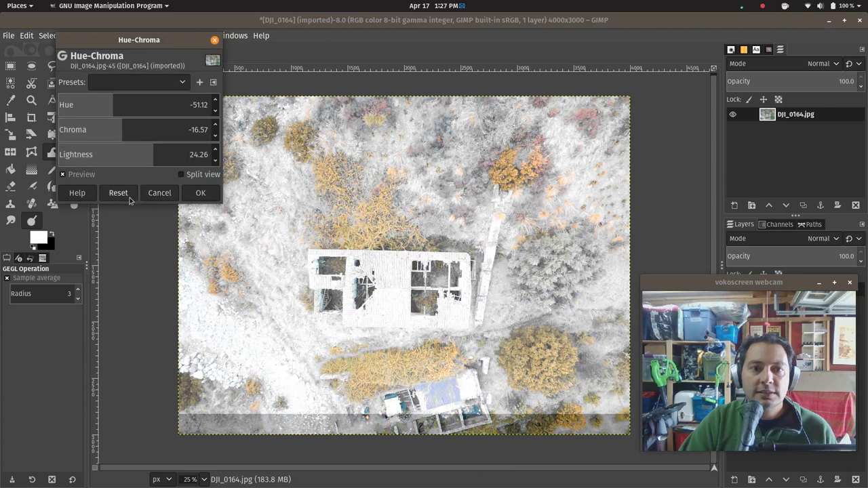
click(118, 193)
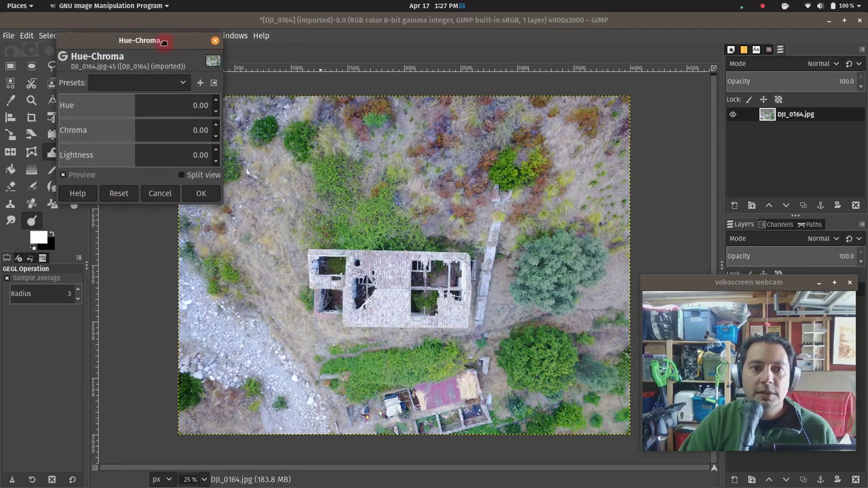
drag(188, 42, 191, 63)
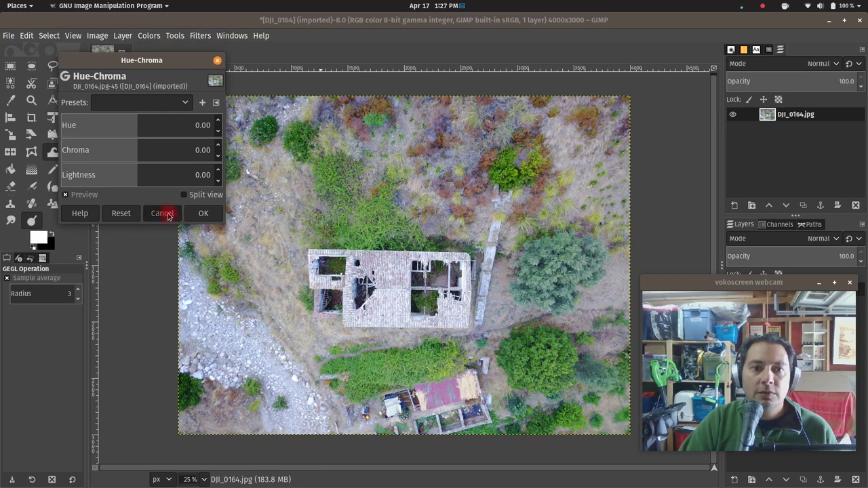
click(163, 213)
Open Color Balance and close it without changing anything
click(175, 36)
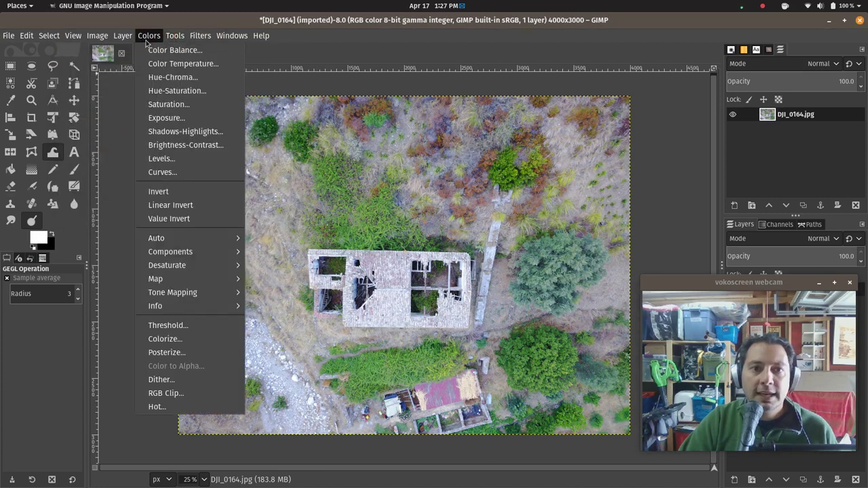
click(173, 50)
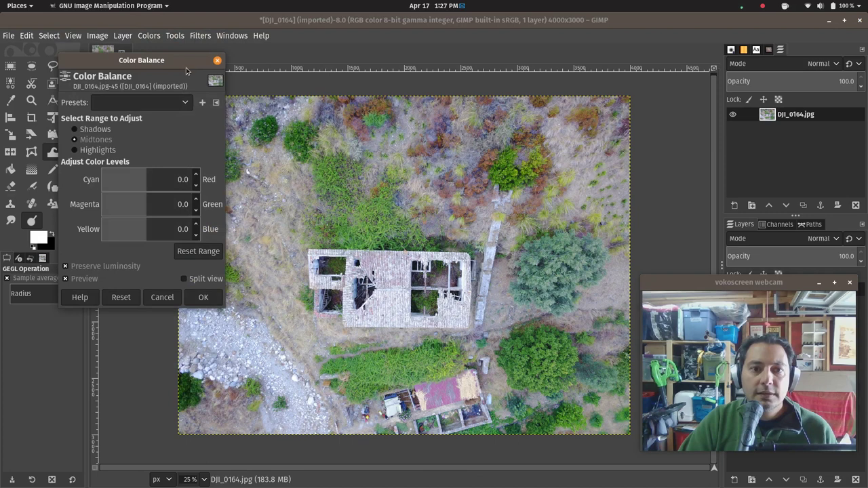
click(217, 62)
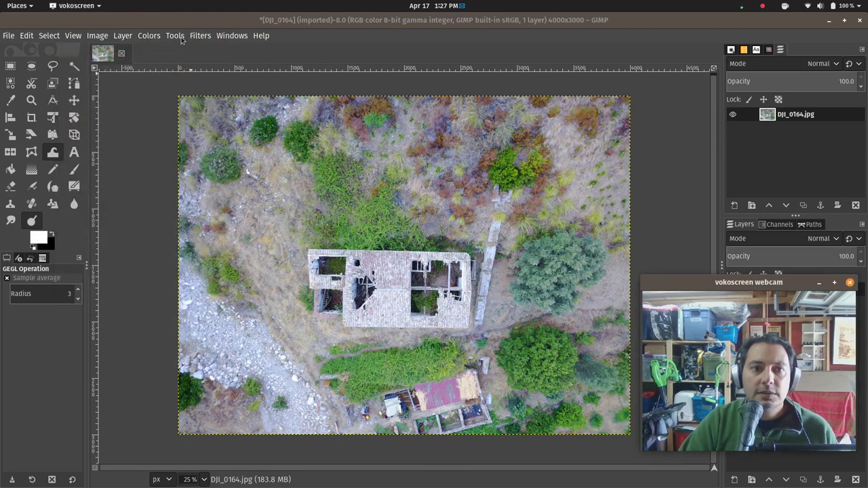
click(149, 35)
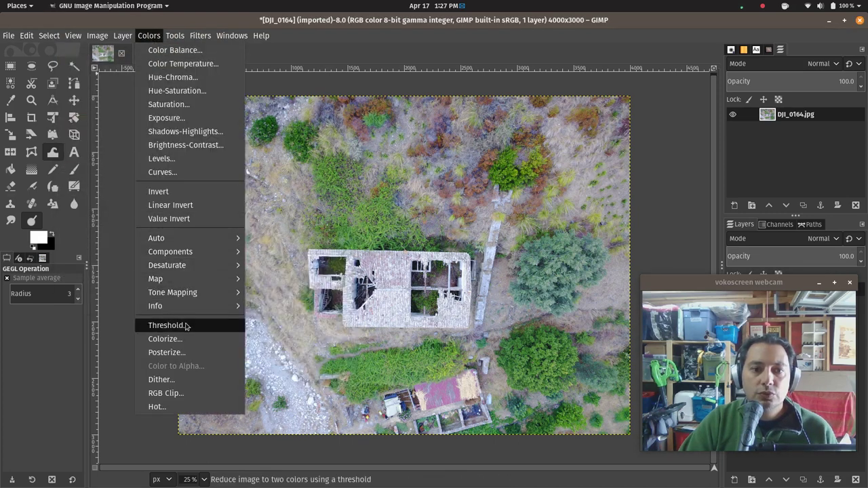
Experiment with Channel Mixer red and green values, then reset everything to defaults
click(273, 251)
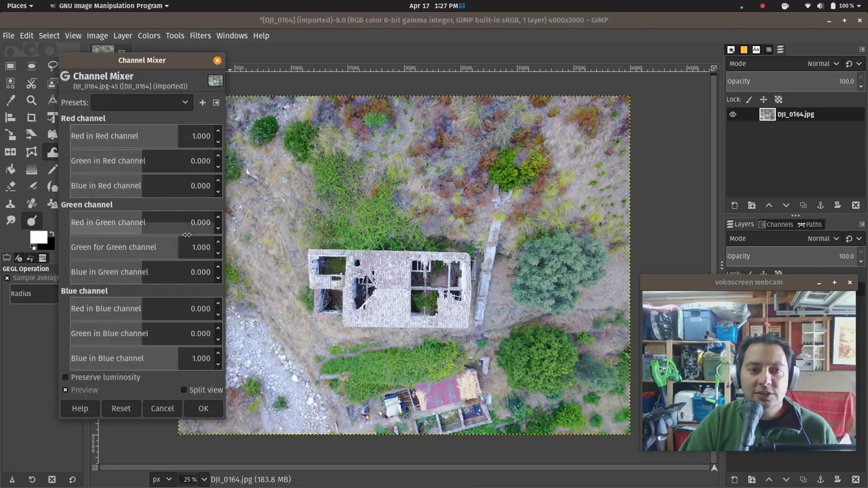
click(170, 129)
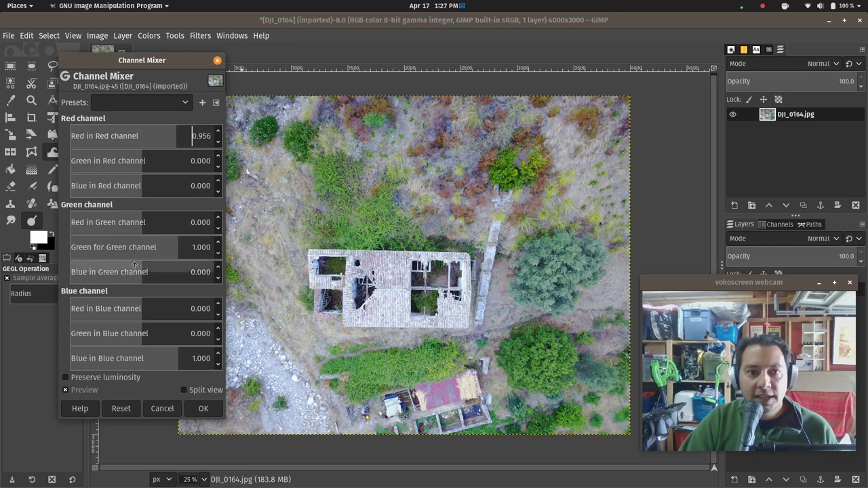
click(176, 244)
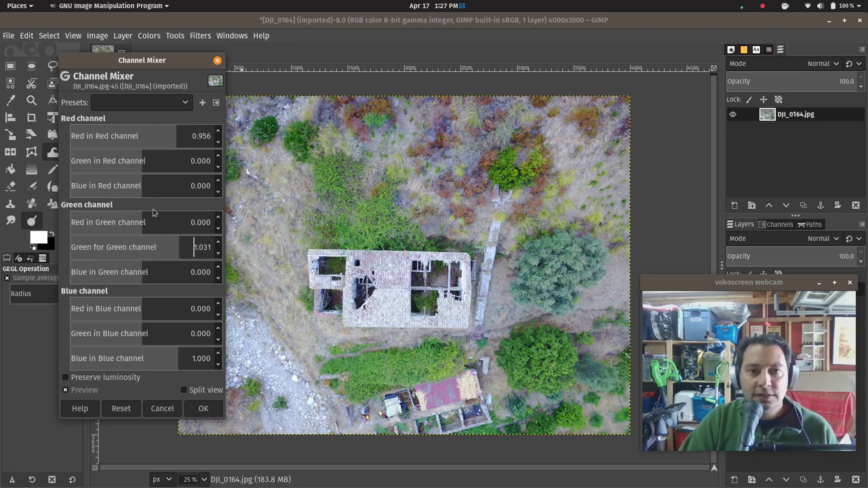
click(139, 225)
drag(139, 224, 141, 221)
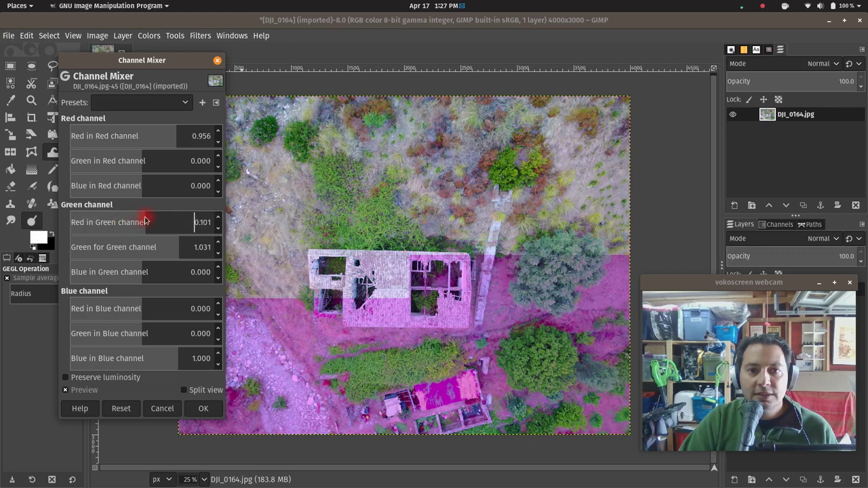
click(121, 409)
click(121, 409)
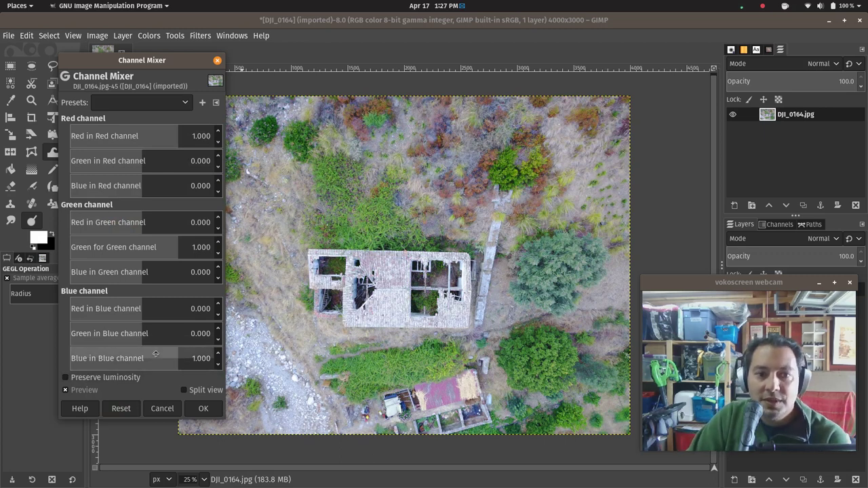
Mix the red channel at Red 1.107, Green 0.038, Blue −0.013, compare in split view, and apply
click(181, 130)
key(Delete)
key(Delete)
key(Delete)
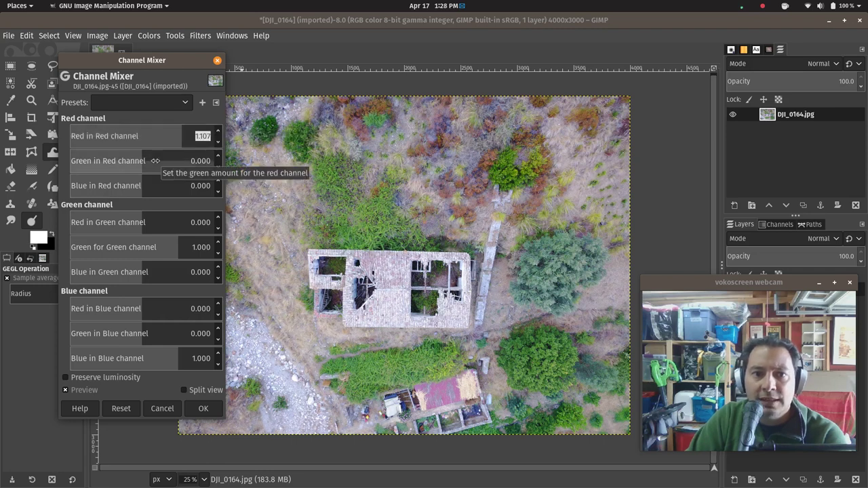
click(144, 155)
drag(144, 155, 139, 156)
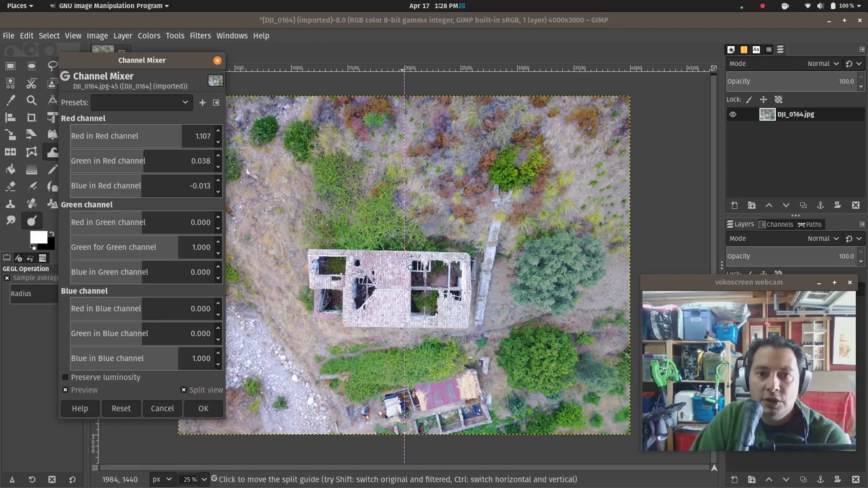
drag(405, 258, 270, 243)
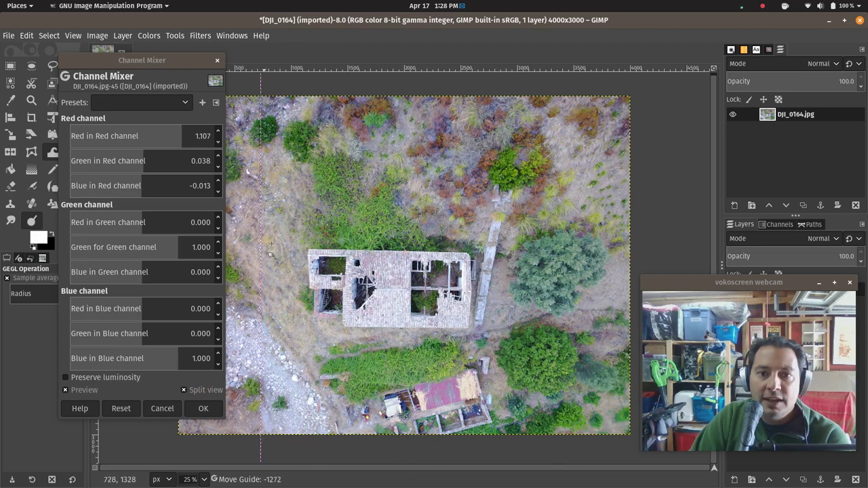
drag(270, 243, 532, 253)
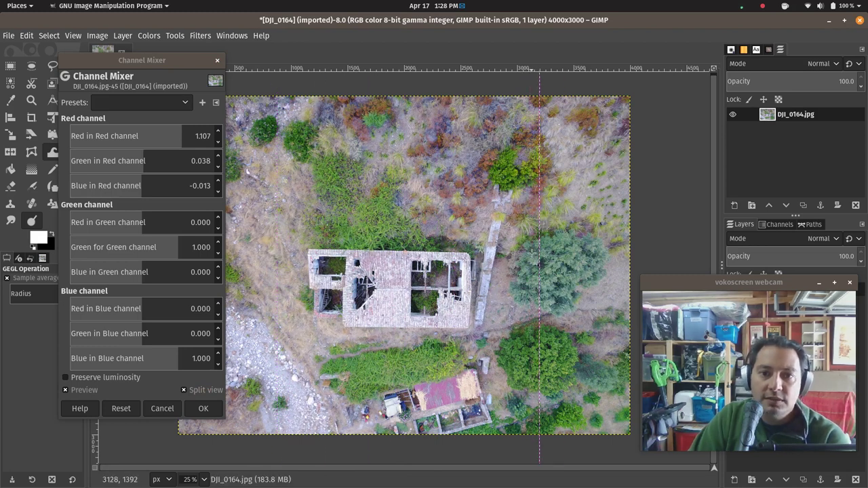
click(203, 408)
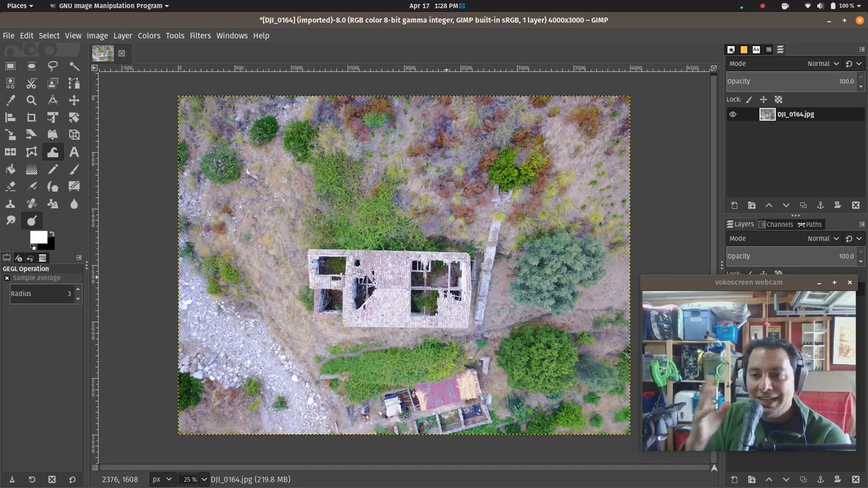
Revert DJI_0164.jpg to its saved version, confirming the discard of all changes
click(10, 39)
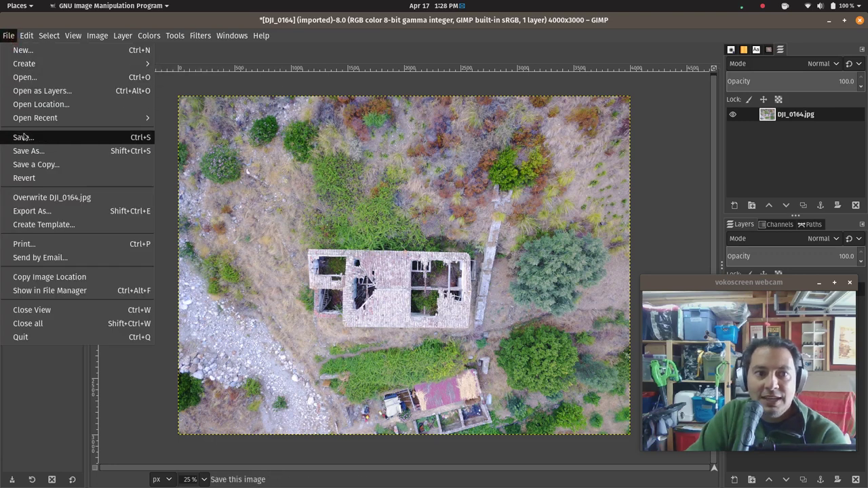
click(24, 178)
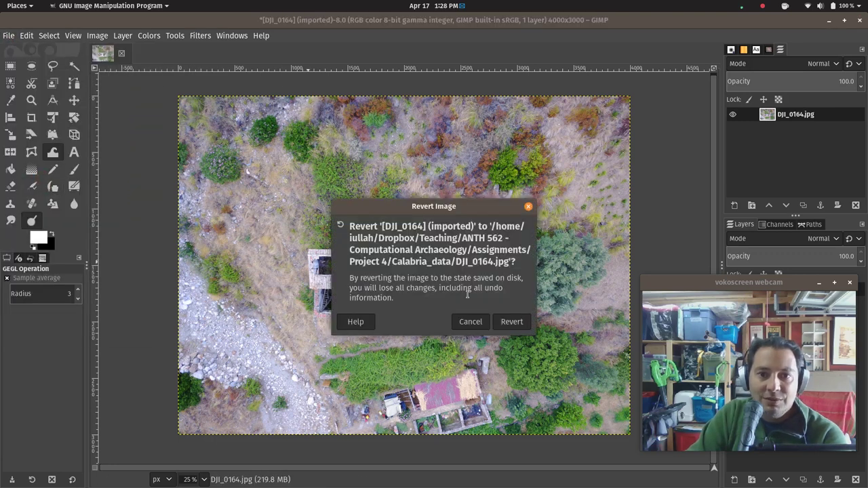
click(512, 319)
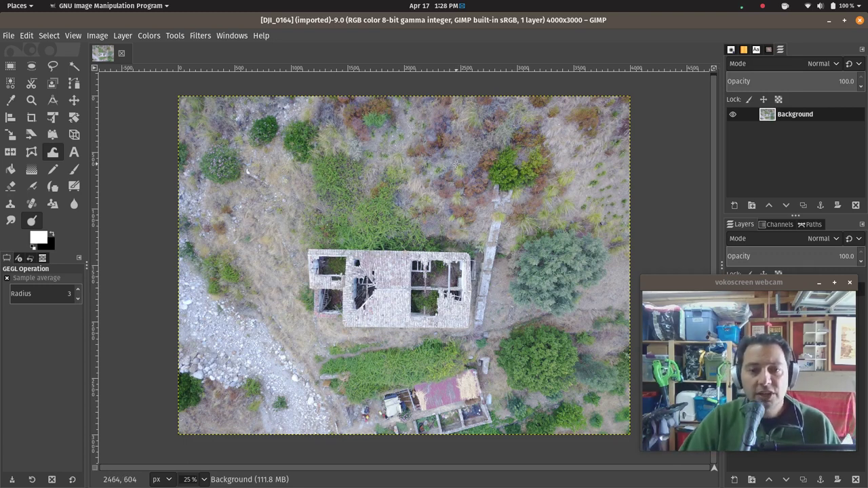
click(149, 35)
mouse_move(167, 265)
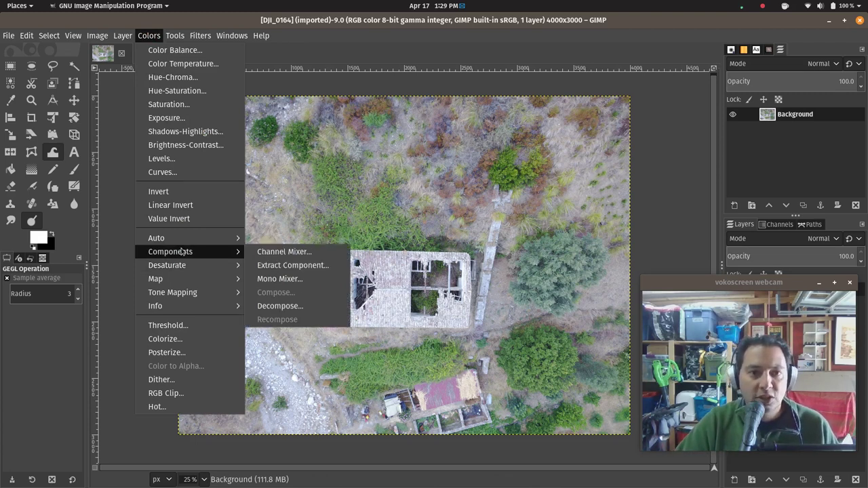
Set the Threshold range to low 77 and high 195
click(177, 326)
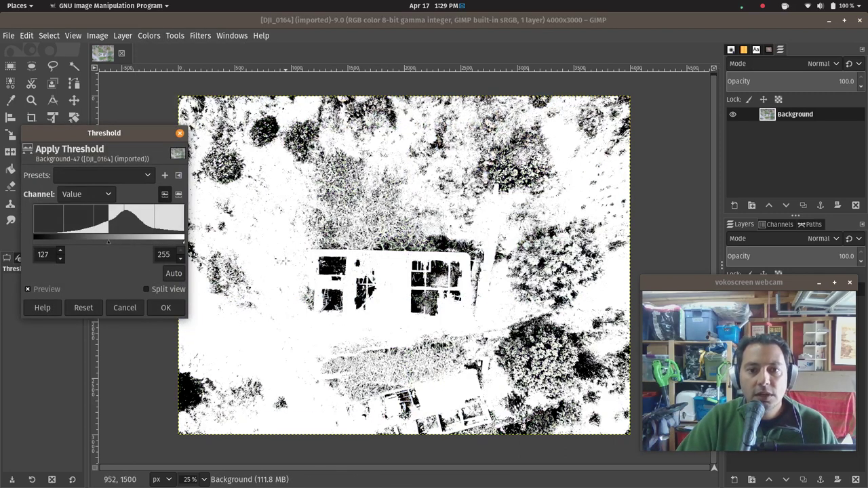
drag(107, 244, 87, 241)
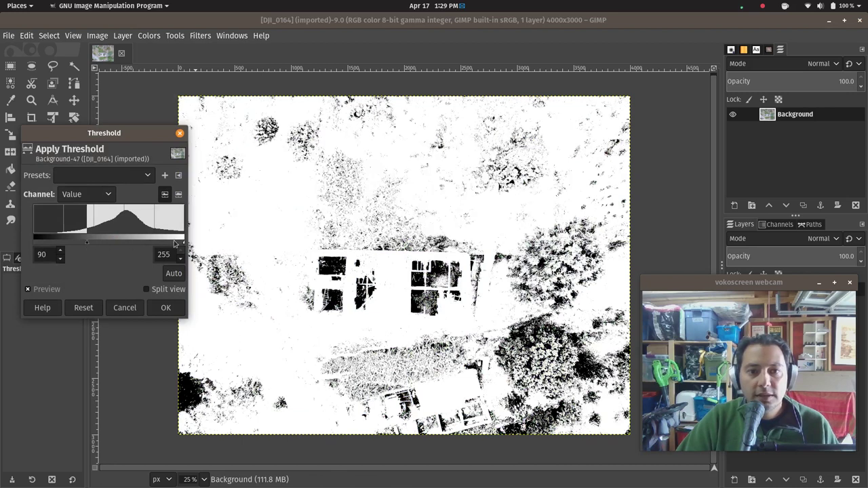
drag(183, 242, 147, 241)
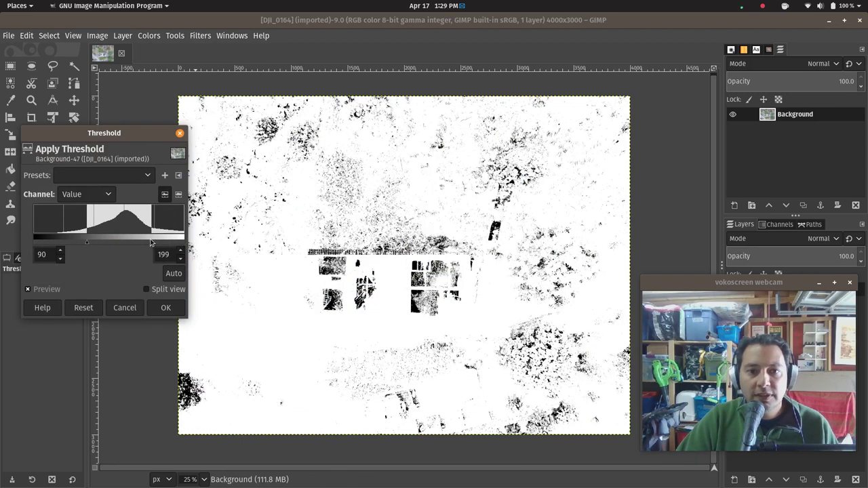
drag(147, 241, 149, 242)
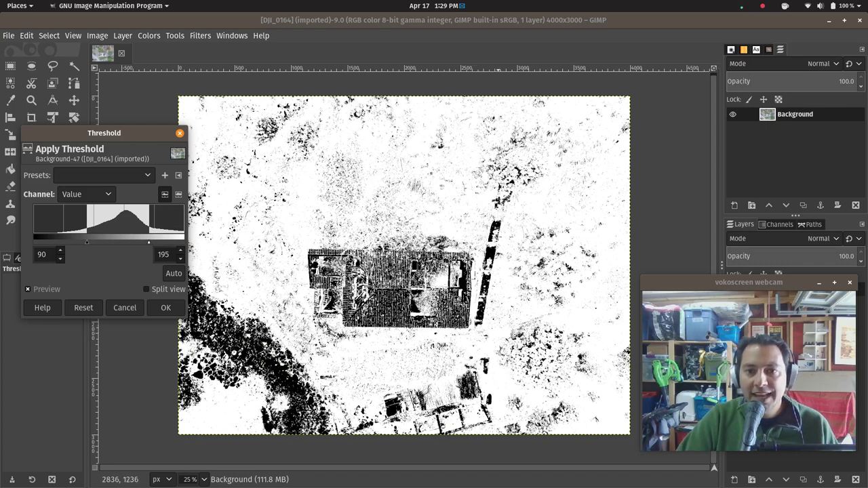
drag(83, 237, 78, 239)
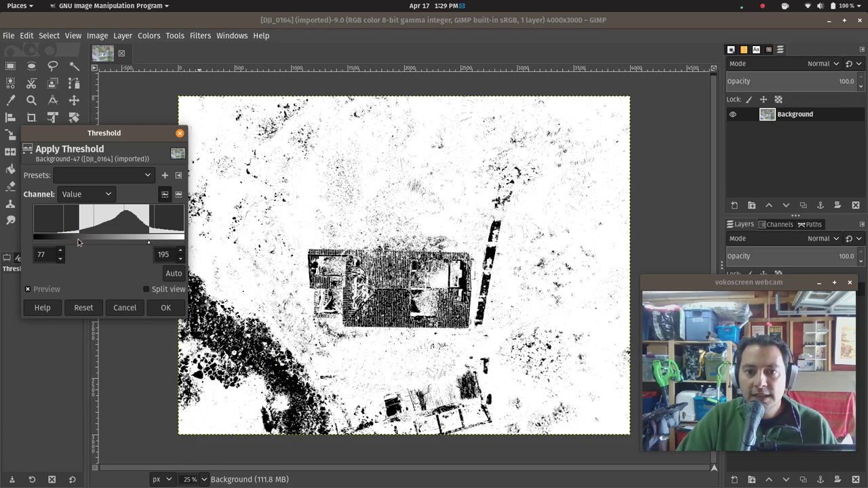
Zoom and pan around the thresholded image to inspect the black roof
scroll(439, 279, up, 3)
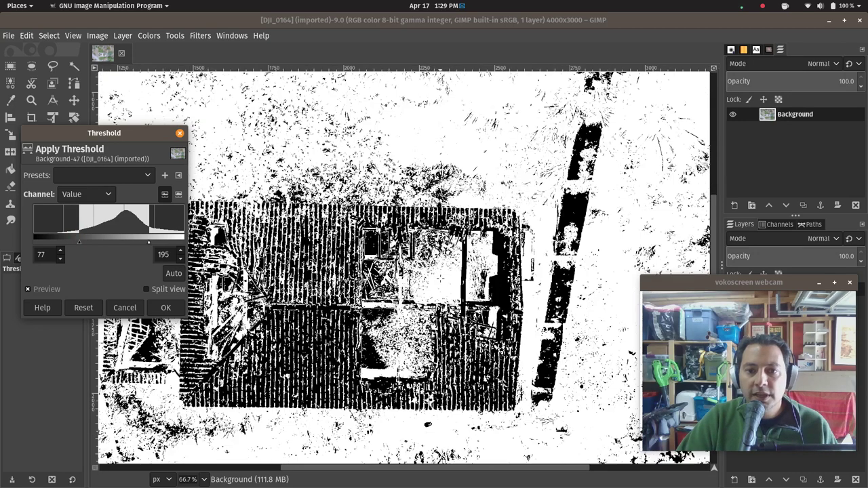
drag(369, 383, 521, 380)
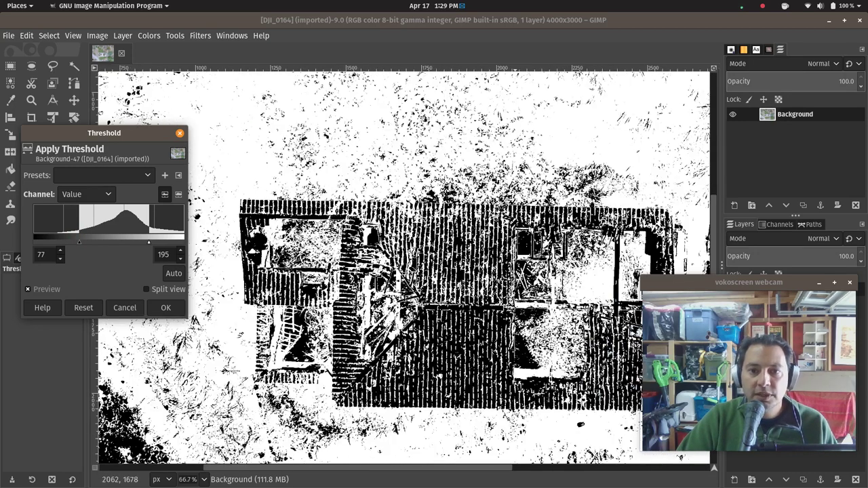
scroll(403, 271, right, 5)
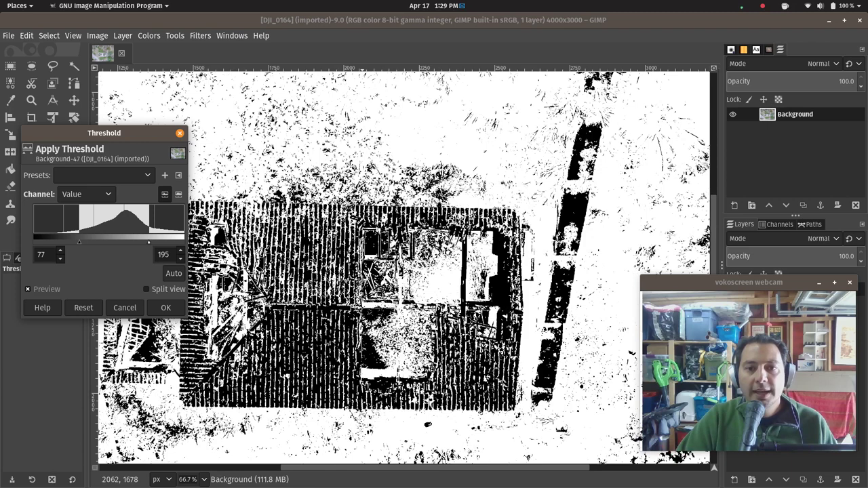
scroll(367, 424, up, 1)
scroll(385, 232, down, 3)
scroll(385, 232, up, 3)
scroll(385, 232, down, 1)
scroll(385, 232, up, 2)
scroll(385, 232, up, 2)
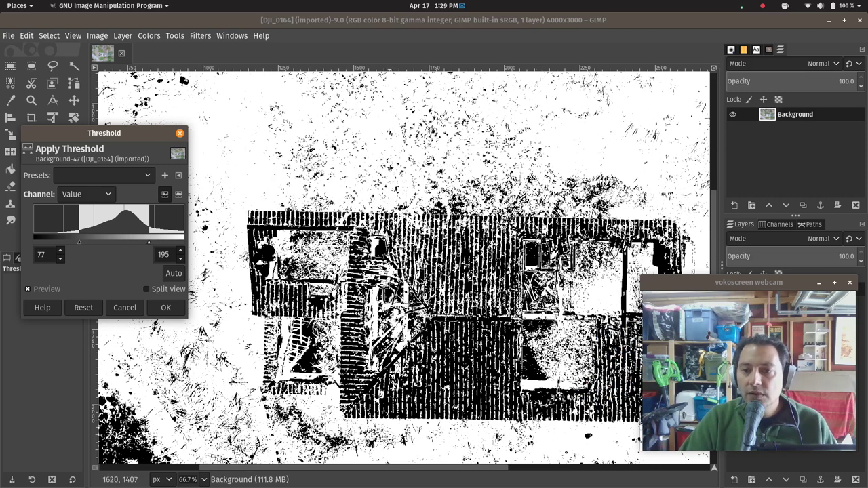
scroll(488, 250, down, 1)
scroll(488, 249, down, 1)
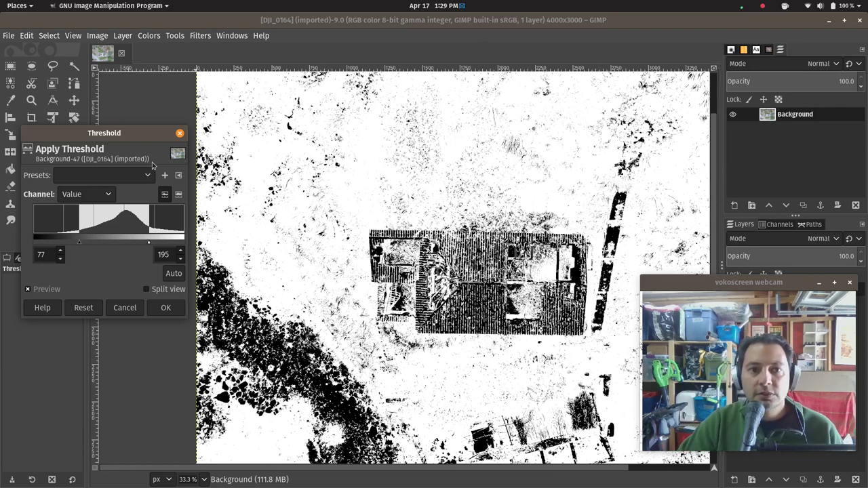
Cancel the threshold and duplicate Background into a 'Background copy' layer
click(179, 135)
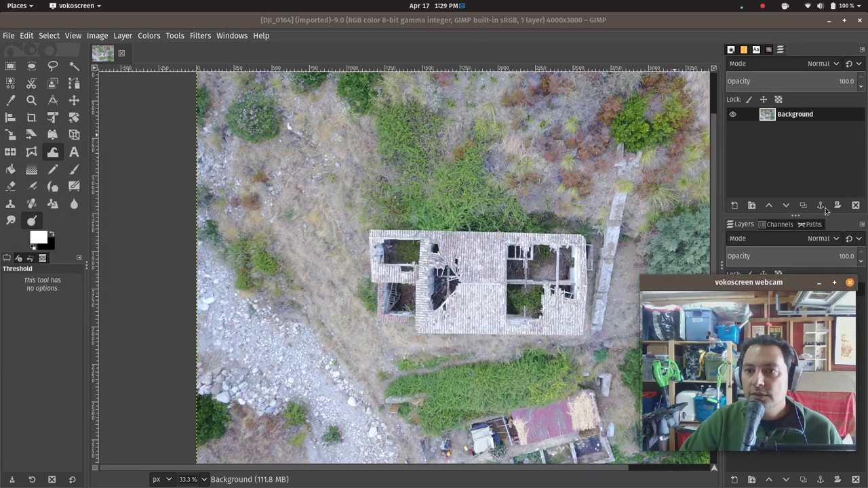
click(804, 205)
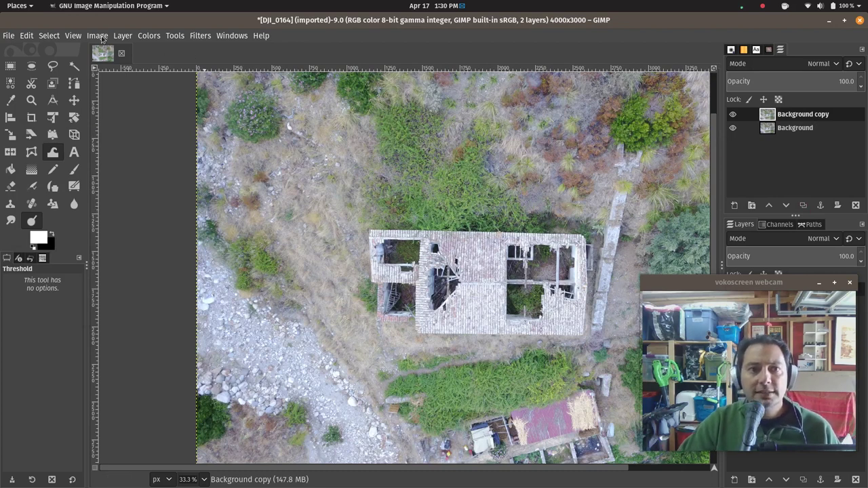
click(150, 36)
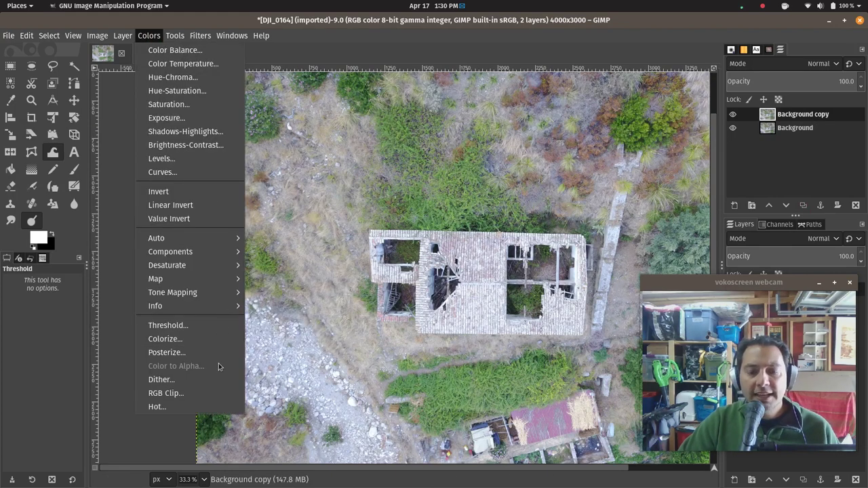
mouse_move(167, 265)
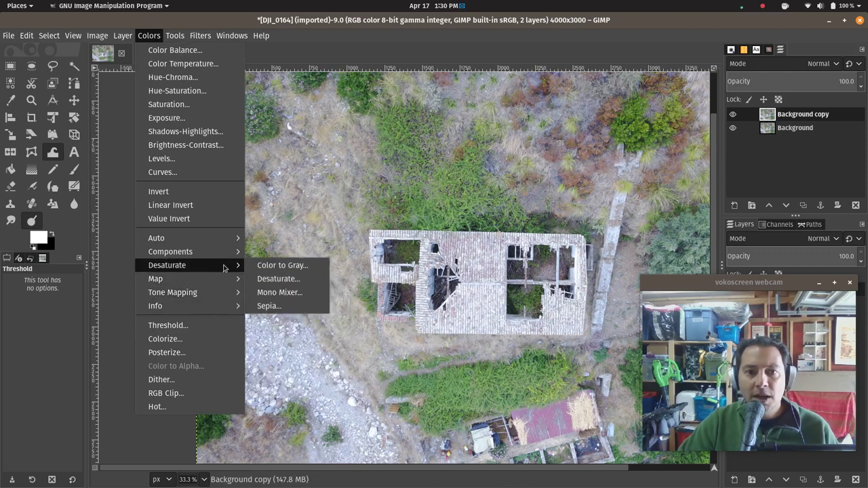
Preview Mono Mixer grayscale mixes with varied red, green and blue shares, then cancel them
click(279, 293)
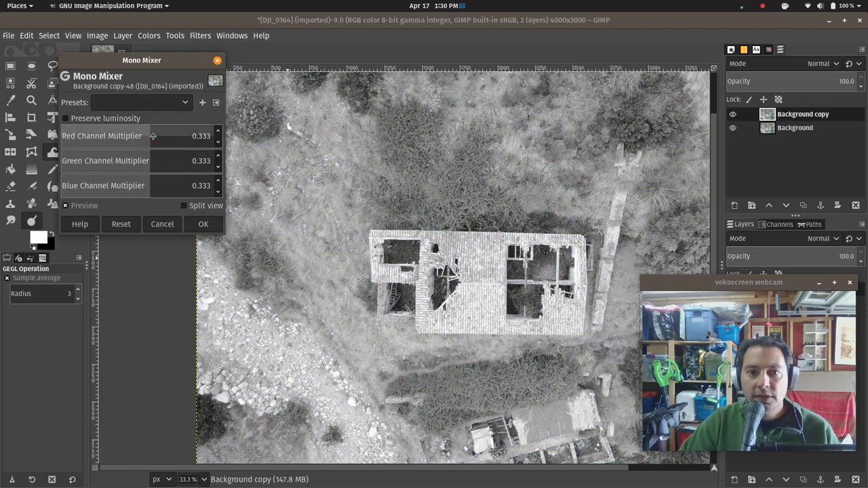
mouse_move(152, 135)
mouse_down()
mouse_move(143, 138)
mouse_move(156, 157)
mouse_move(141, 185)
mouse_up()
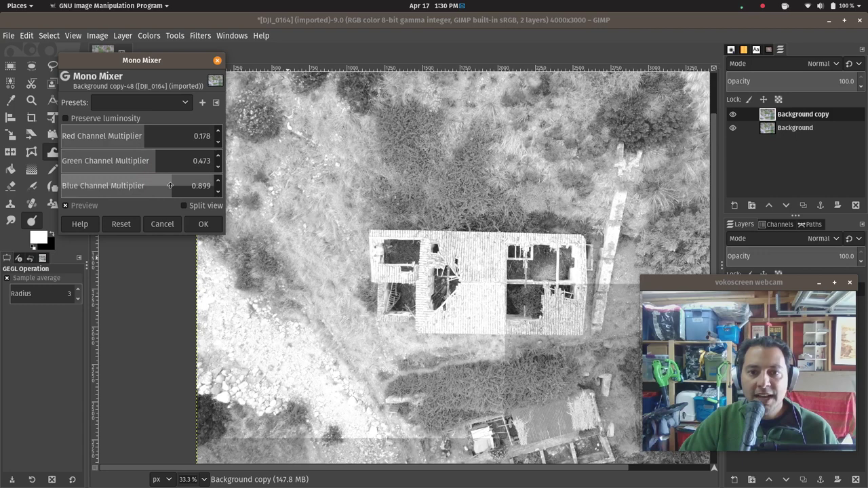
drag(141, 185, 132, 186)
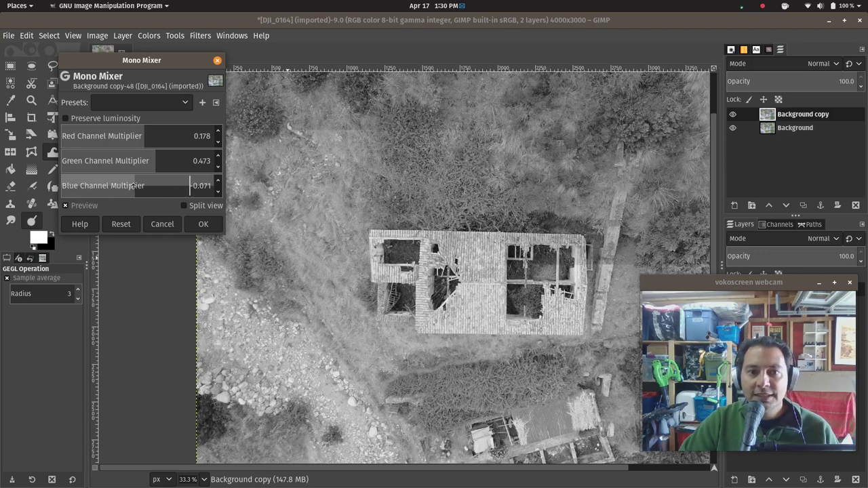
mouse_move(155, 160)
mouse_down()
mouse_move(171, 159)
mouse_move(141, 135)
mouse_up()
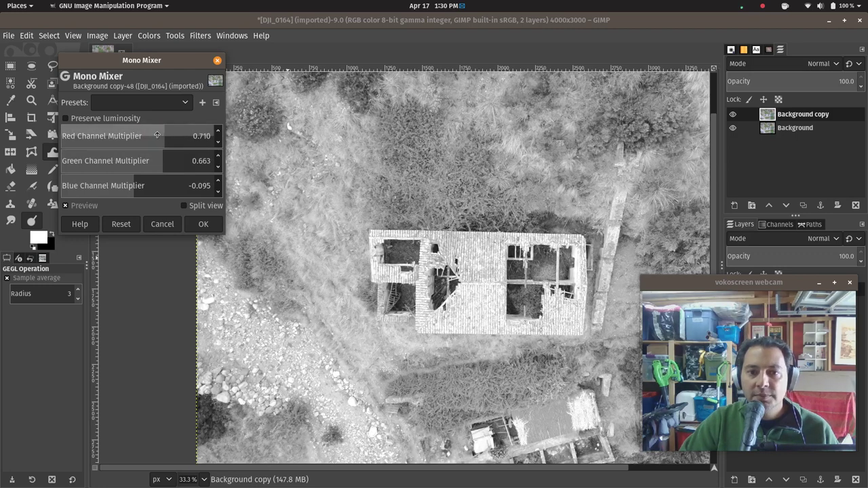
mouse_move(142, 135)
mouse_down()
mouse_move(155, 134)
mouse_move(169, 161)
mouse_up()
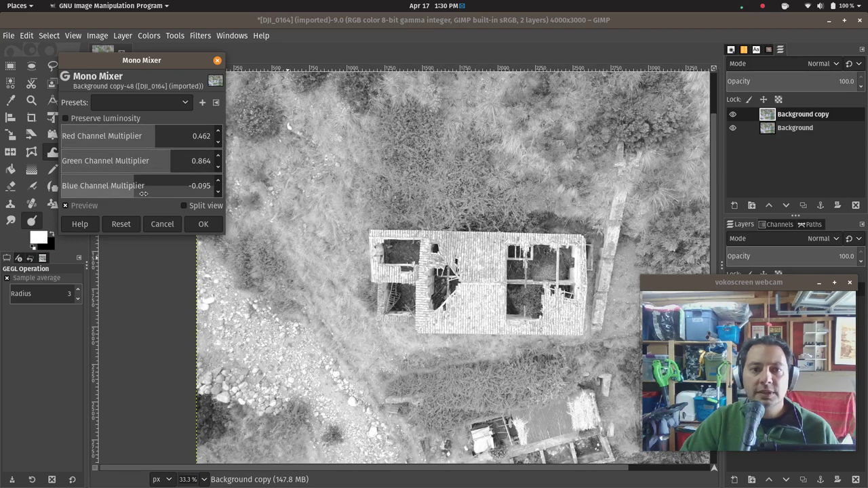
drag(144, 194, 139, 187)
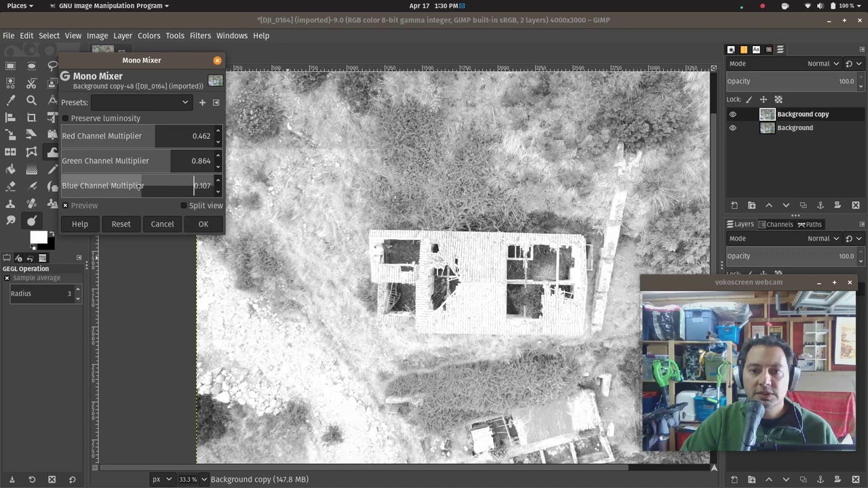
mouse_move(139, 187)
mouse_down()
mouse_move(121, 188)
mouse_move(155, 160)
mouse_move(156, 136)
mouse_up()
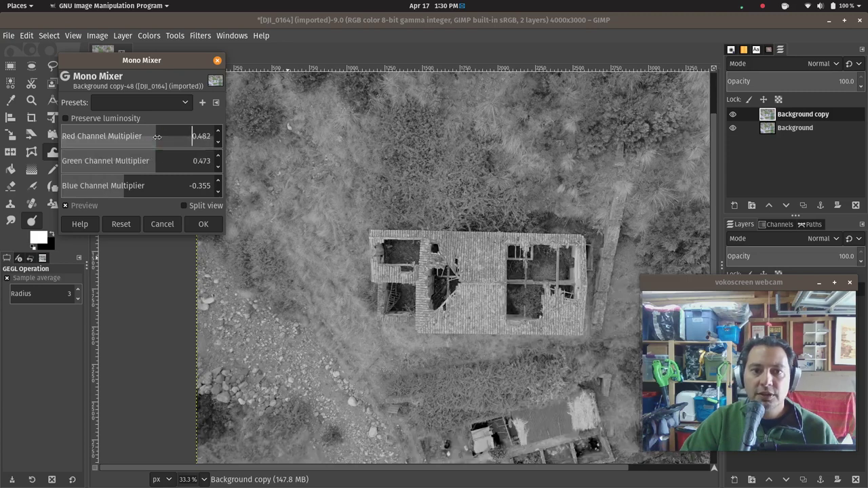
click(156, 224)
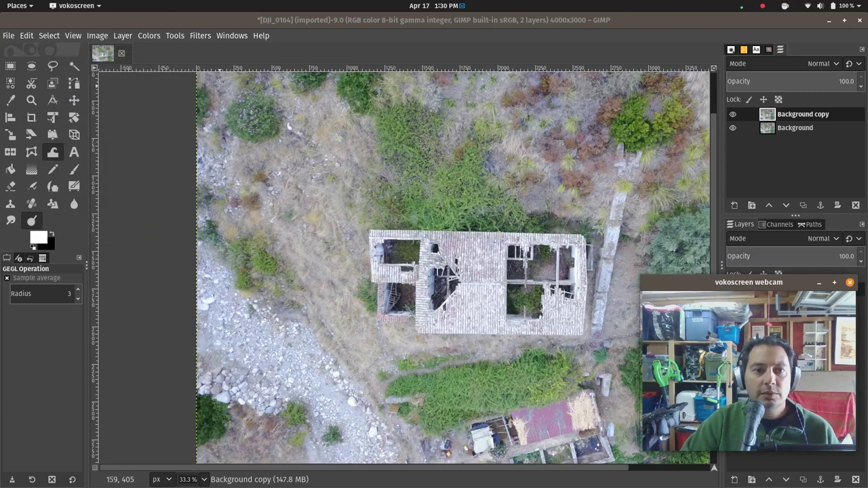
click(149, 35)
mouse_move(167, 265)
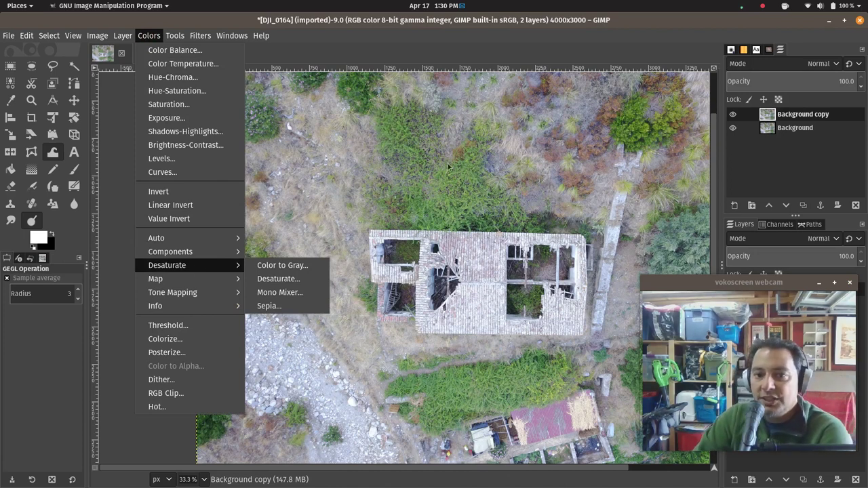
click(585, 51)
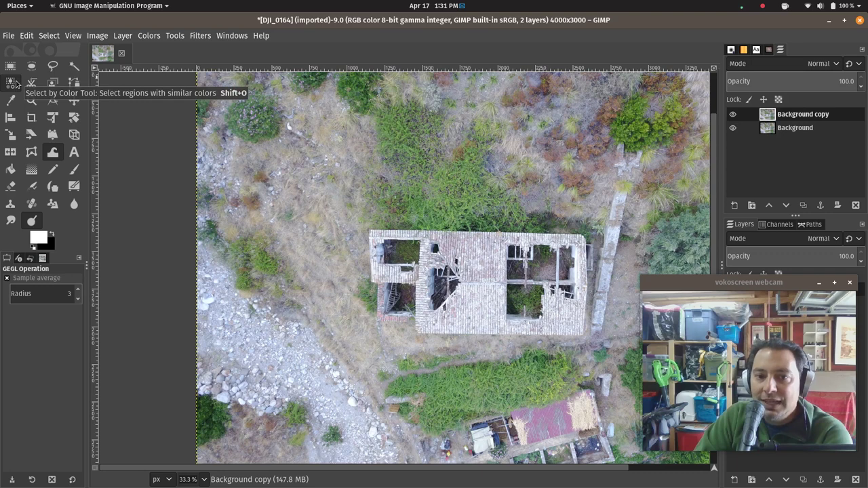
Select the red hut roof with Select by Color, retry at threshold 27.1, then deselect
click(13, 83)
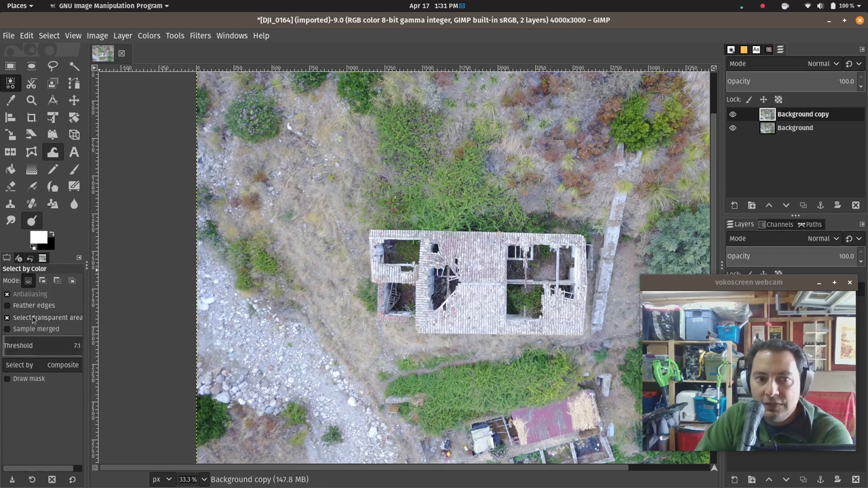
click(551, 415)
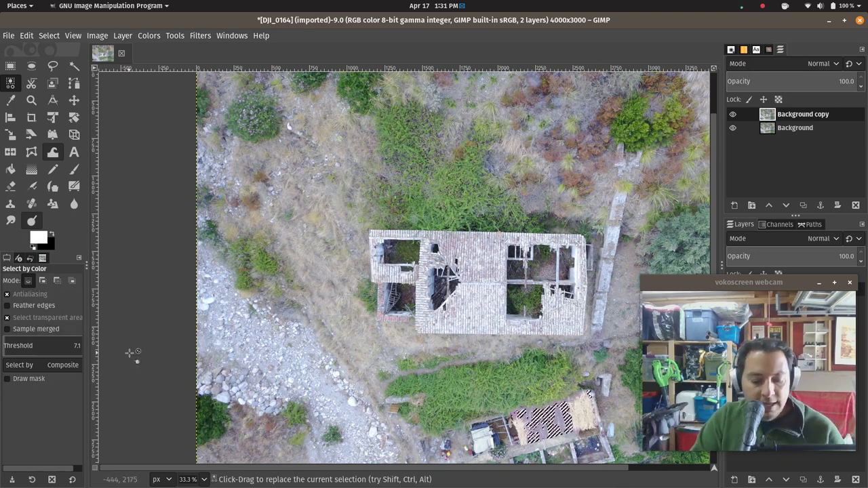
key(ctrl+shift+a)
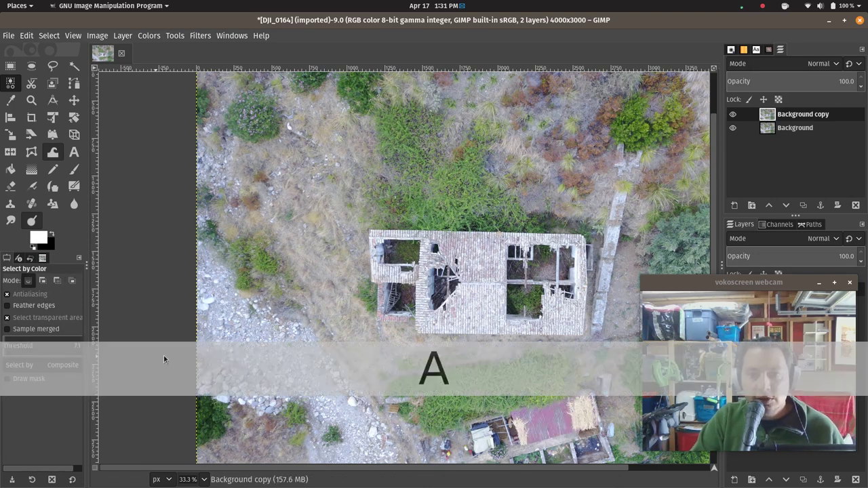
click(49, 35)
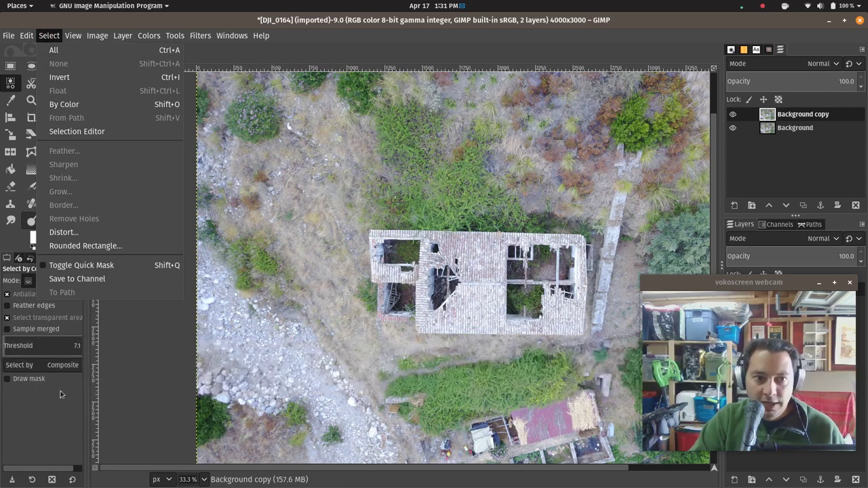
click(10, 335)
text(27.1)
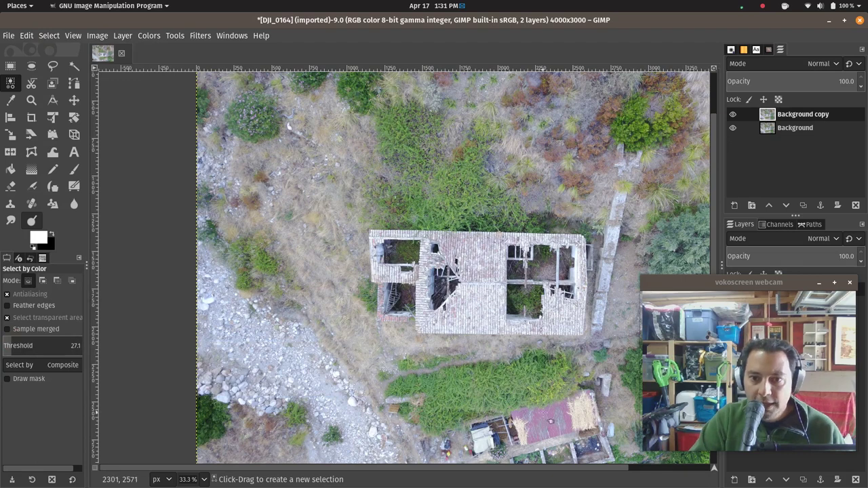
click(543, 415)
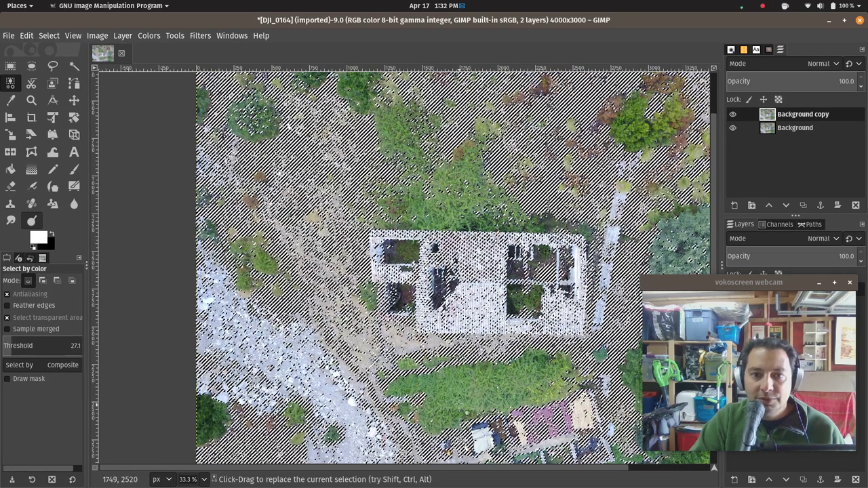
key(ctrl+shift+a)
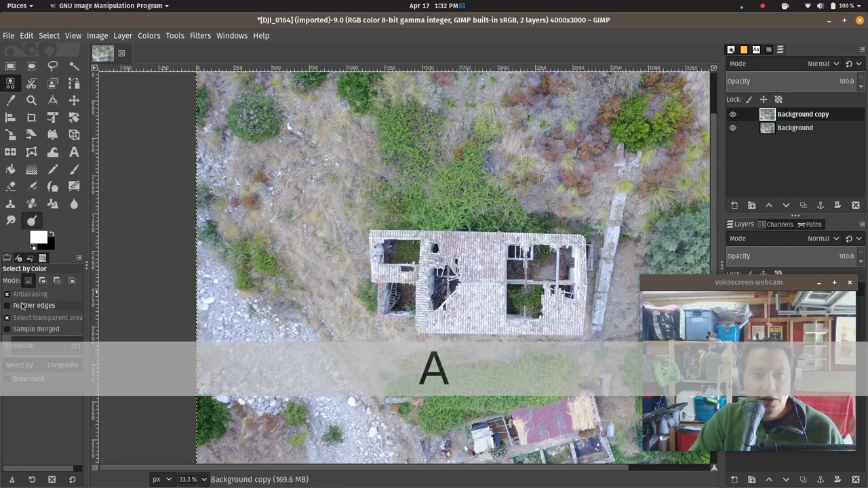
Lower the colour threshold to about 9.4 and reselect the red roof
click(8, 343)
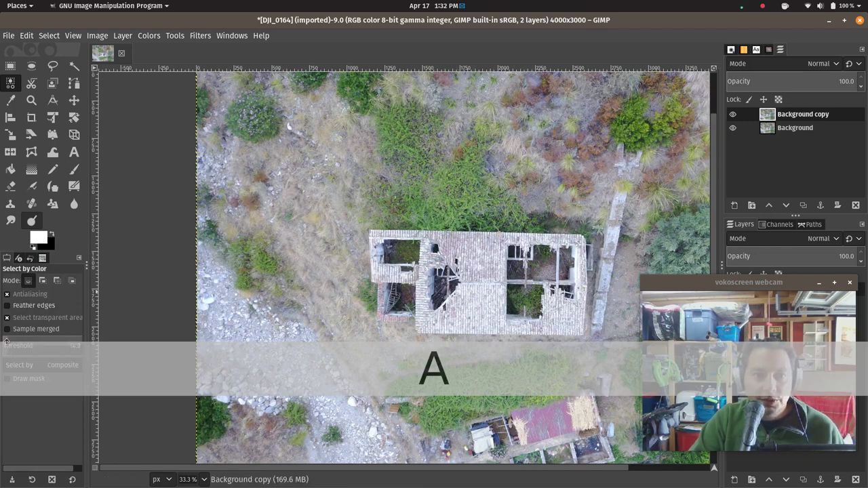
click(553, 413)
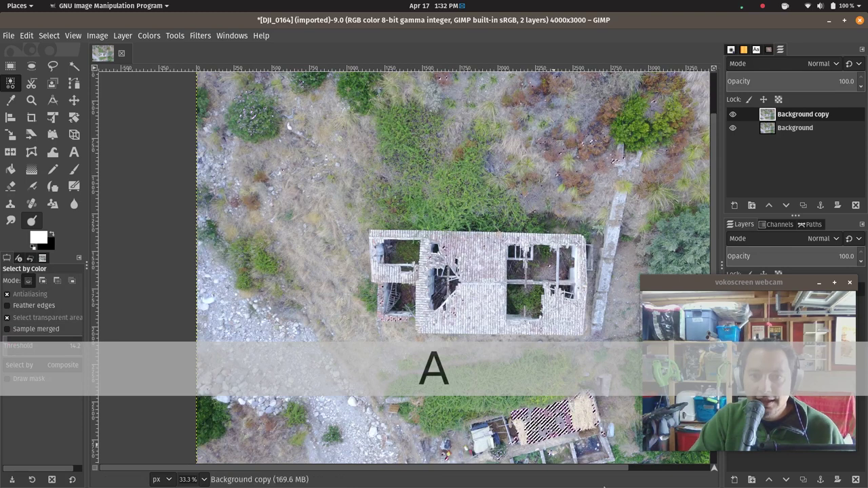
click(9, 342)
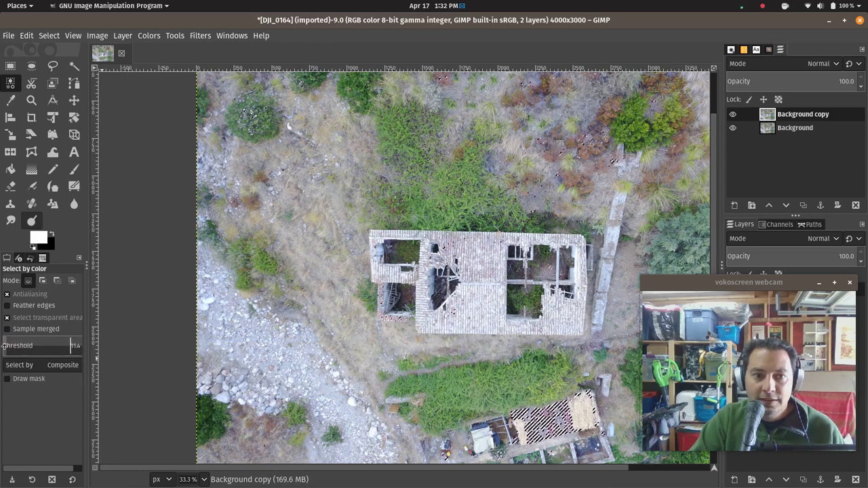
drag(4, 346, 3, 351)
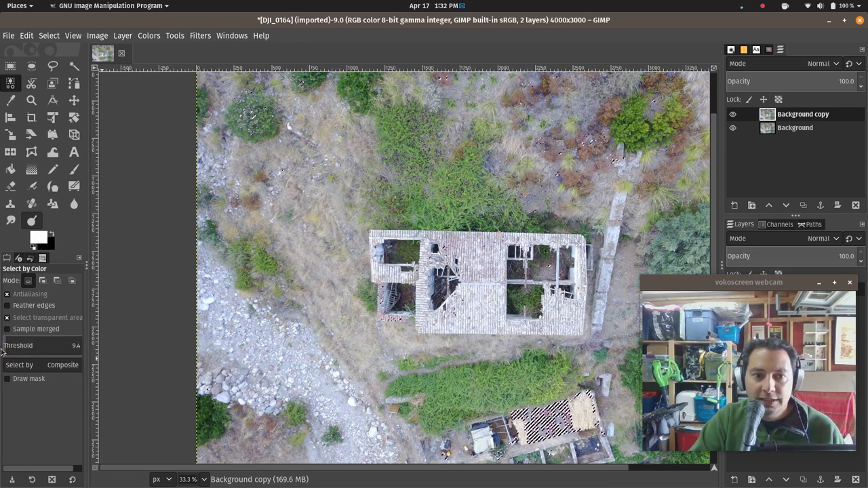
key(a)
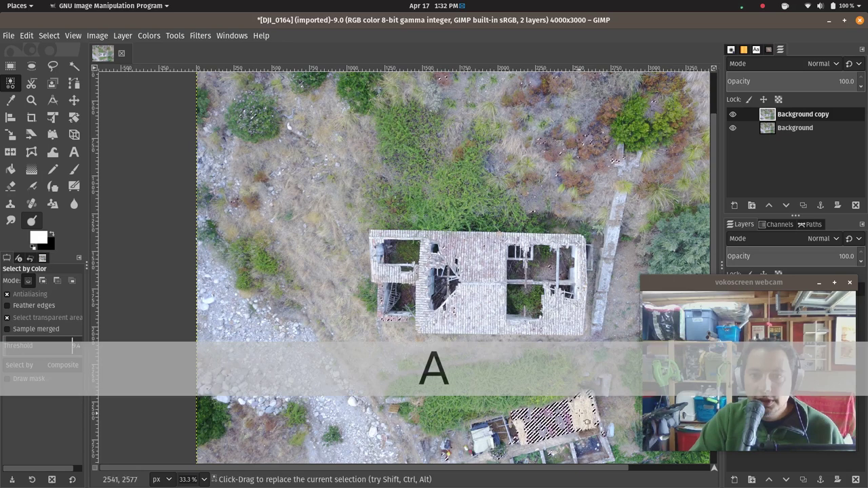
key(a)
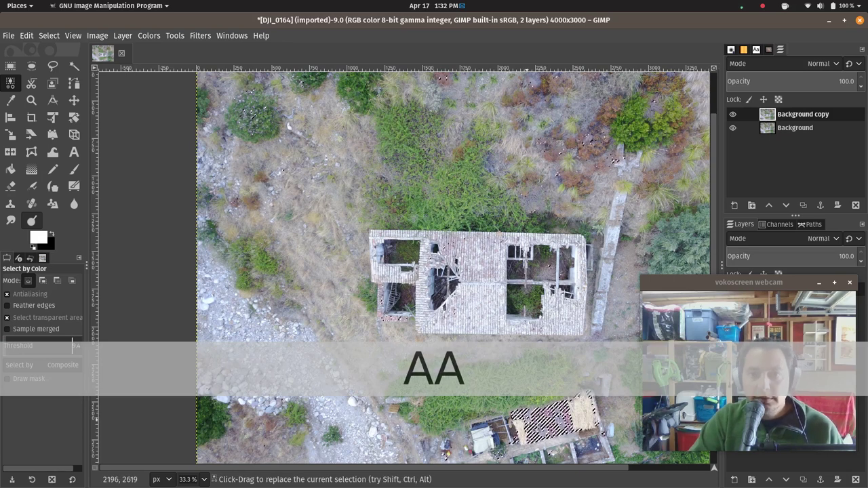
click(54, 35)
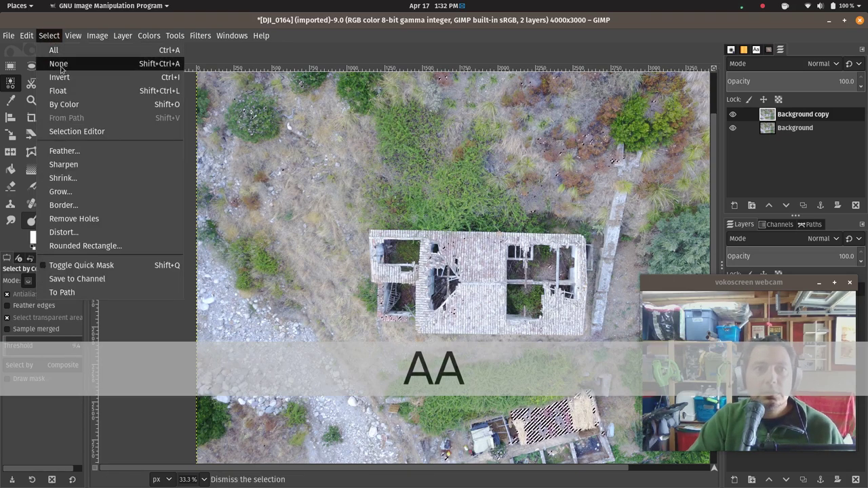
Select the hut roof by colour, adding further roof bands to the selection
click(96, 63)
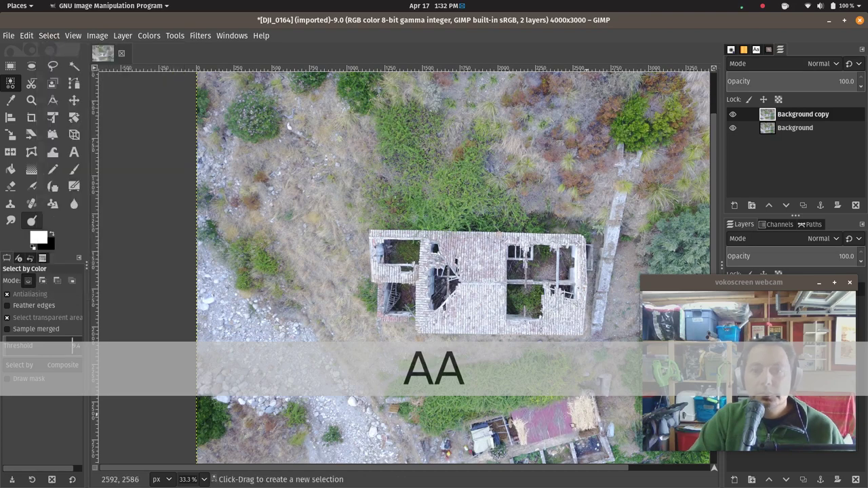
scroll(551, 425, up, 2)
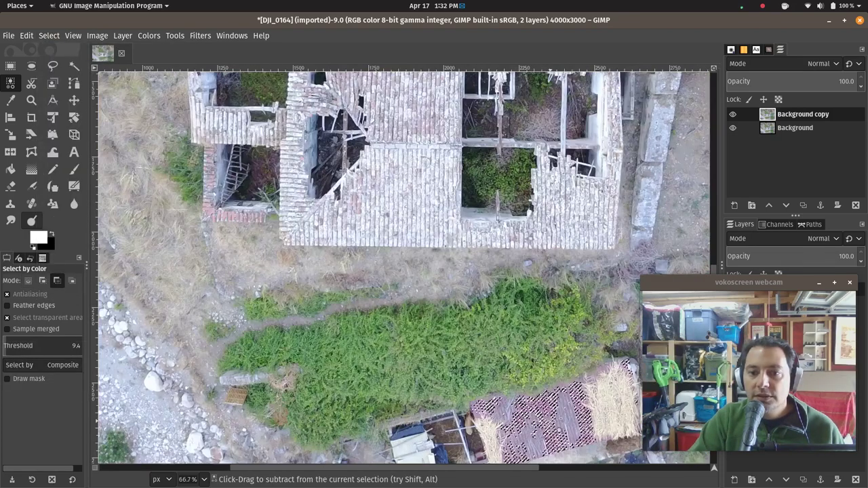
scroll(551, 424, up, 3)
click(525, 359)
scroll(525, 359, right, 3)
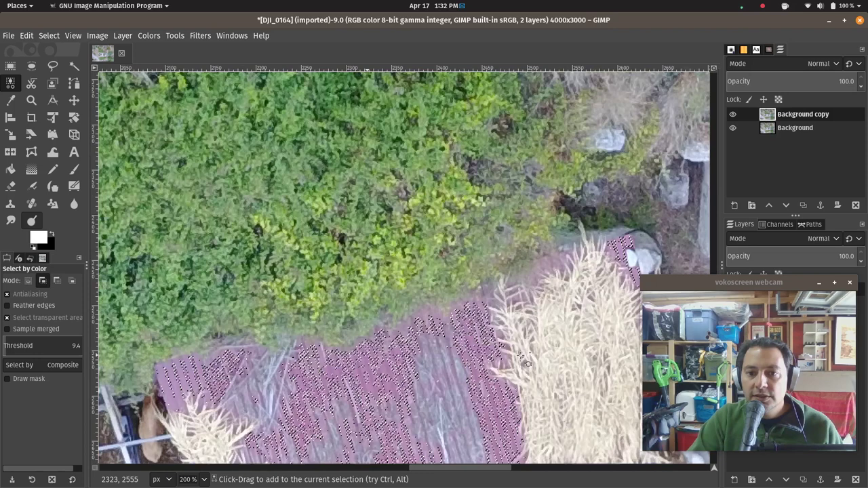
scroll(436, 250, down, 3)
shift+click(461, 215)
shift+click(456, 258)
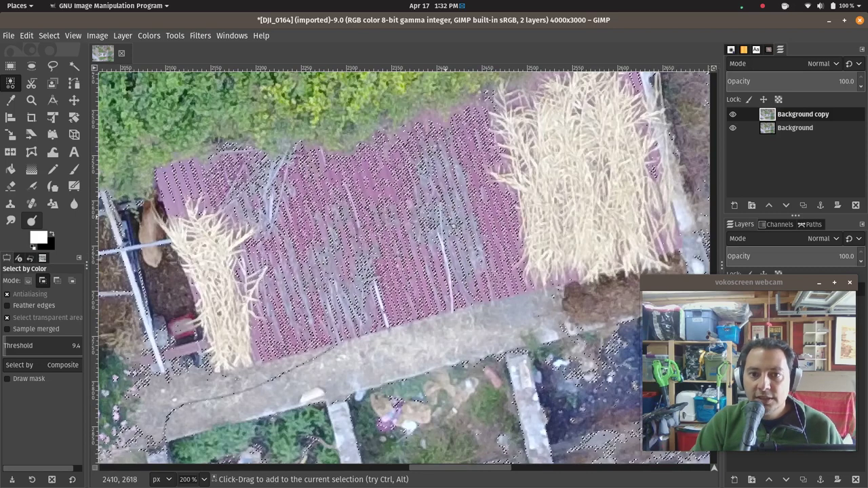
shift+click(506, 314)
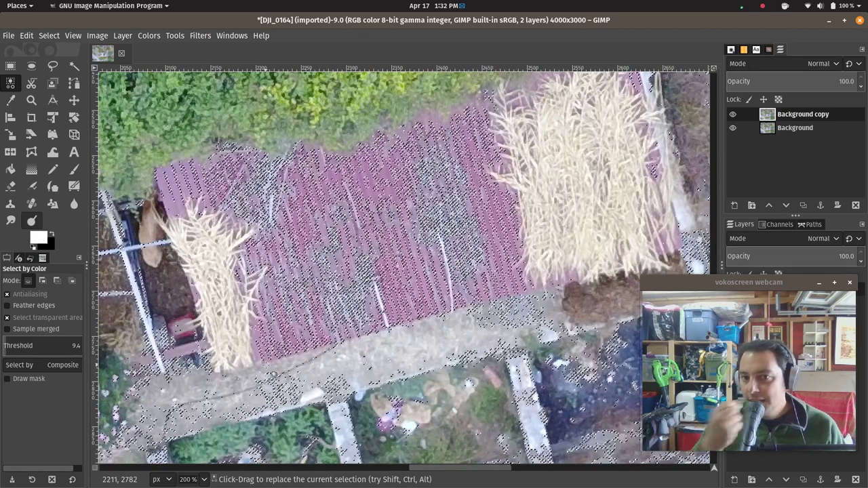
Drop the roof selection with Select > None
scroll(324, 298, down, 5)
scroll(359, 299, up, 1)
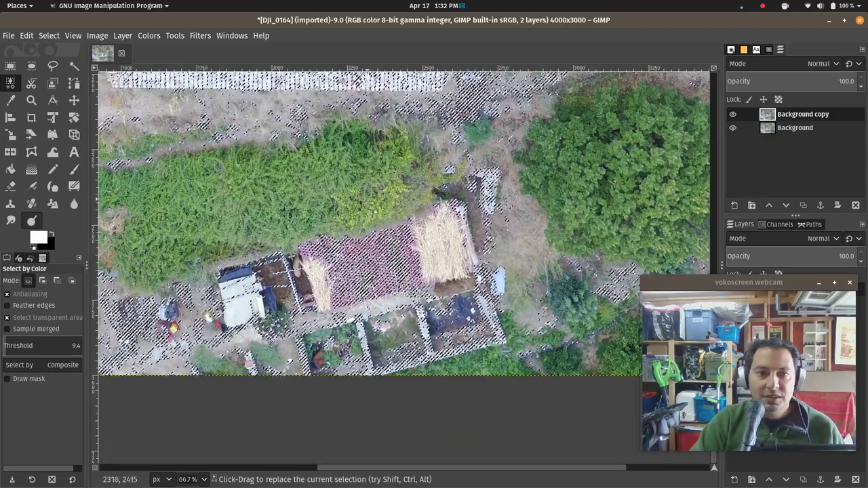
scroll(392, 299, up, 2)
scroll(390, 298, down, 5)
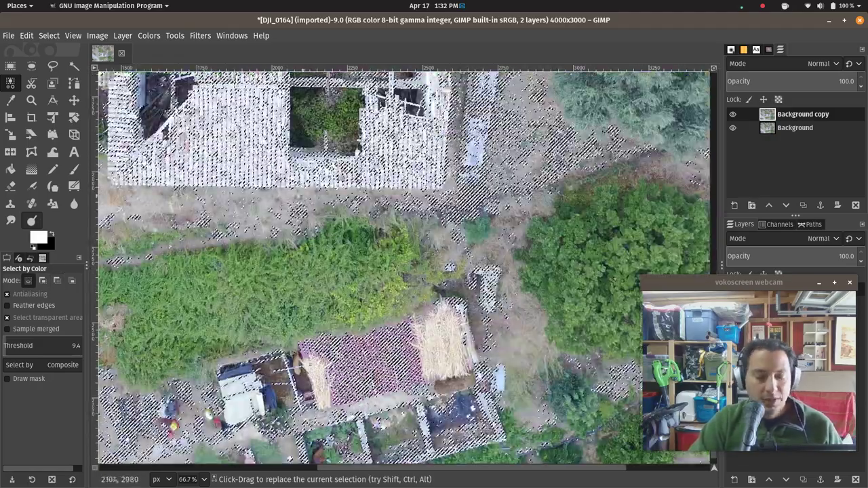
click(48, 36)
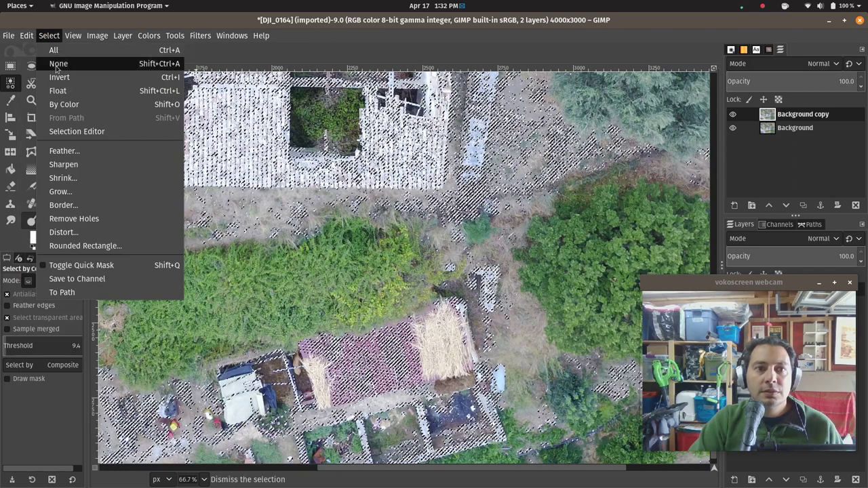
click(54, 62)
Select the green bushes by colour, trim part with Ctrl, then deselect
click(608, 250)
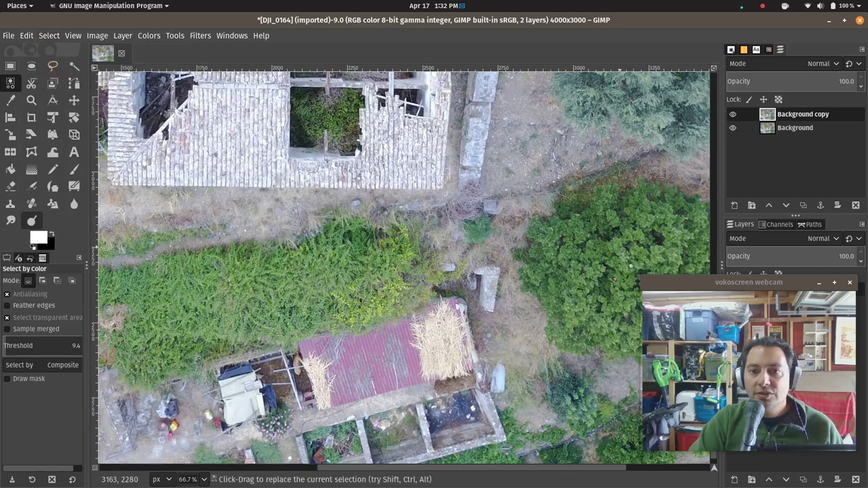
scroll(630, 251, down, 1)
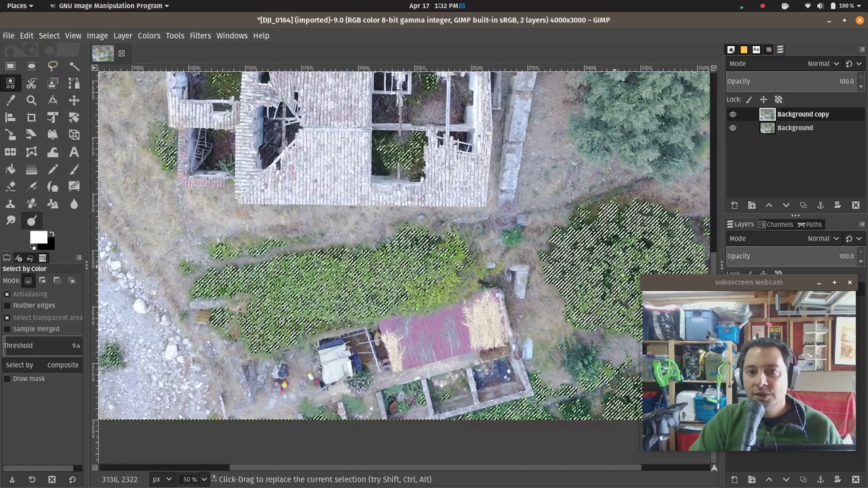
scroll(631, 255, up, 2)
shift+click(641, 193)
shift+click(641, 190)
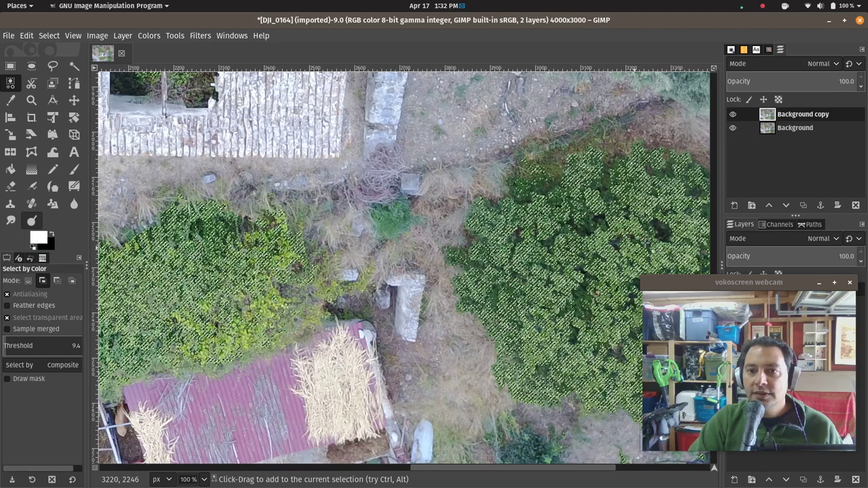
shift+click(543, 184)
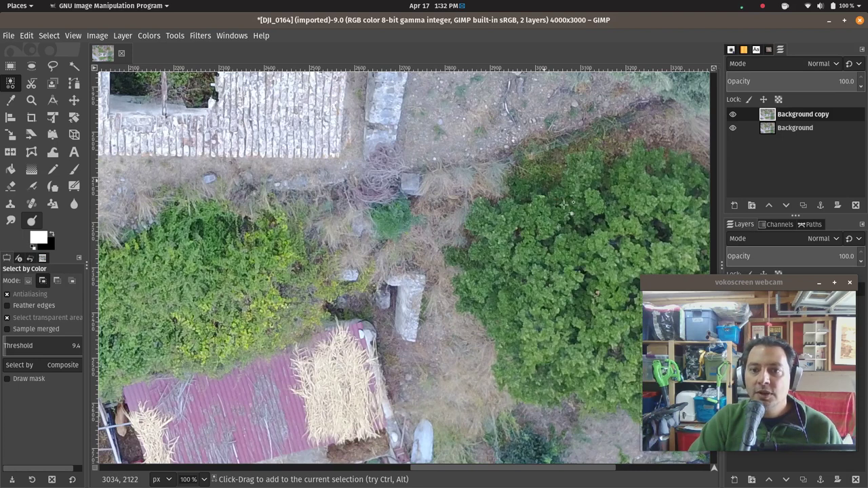
key(ctrl)
scroll(532, 293, down, 3)
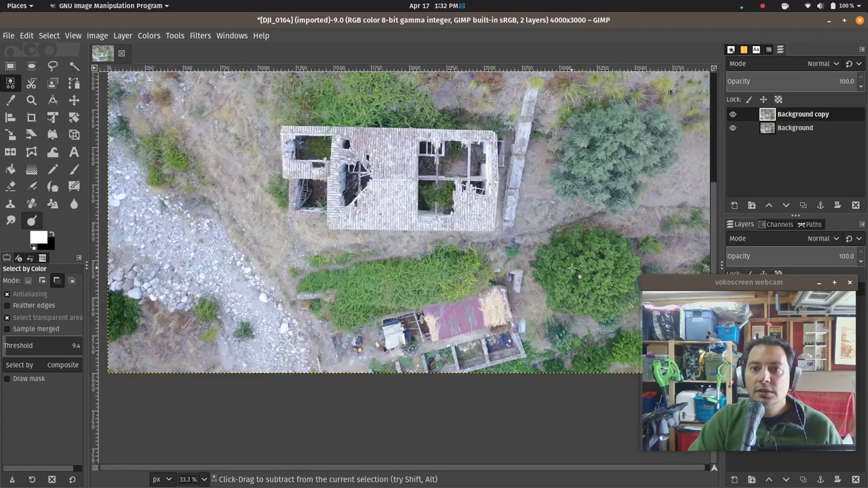
scroll(650, 156, down, 2)
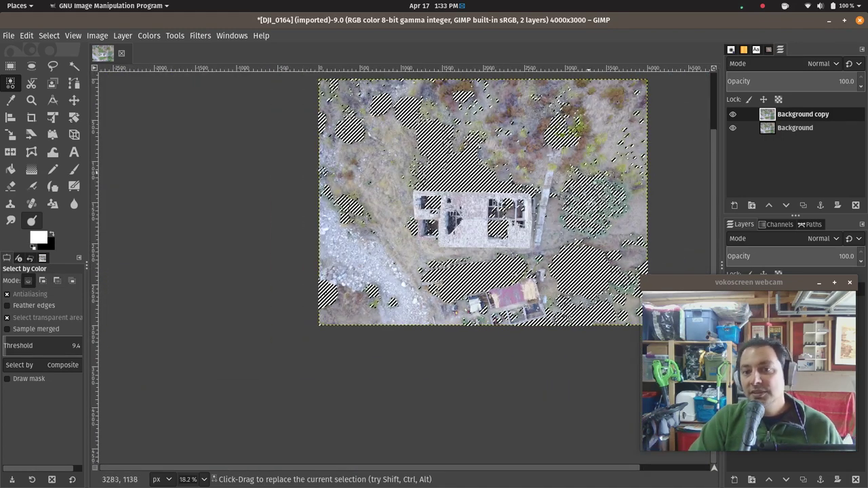
click(580, 177)
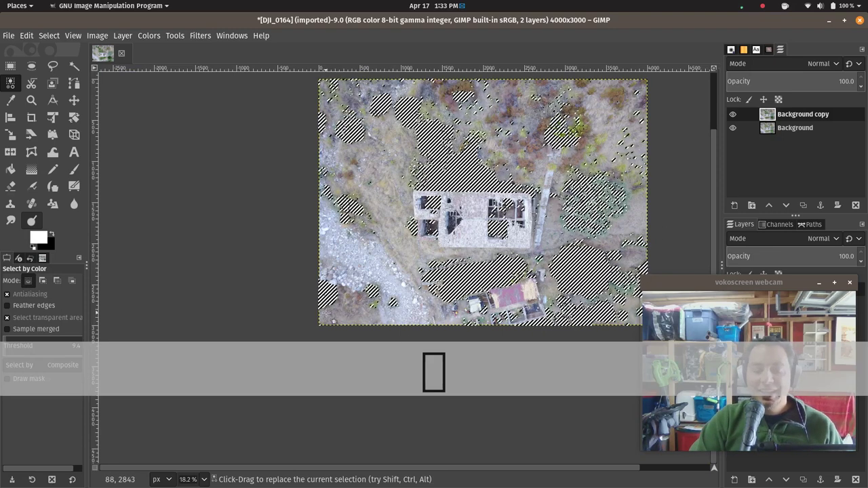
key(ctrl+shift+a)
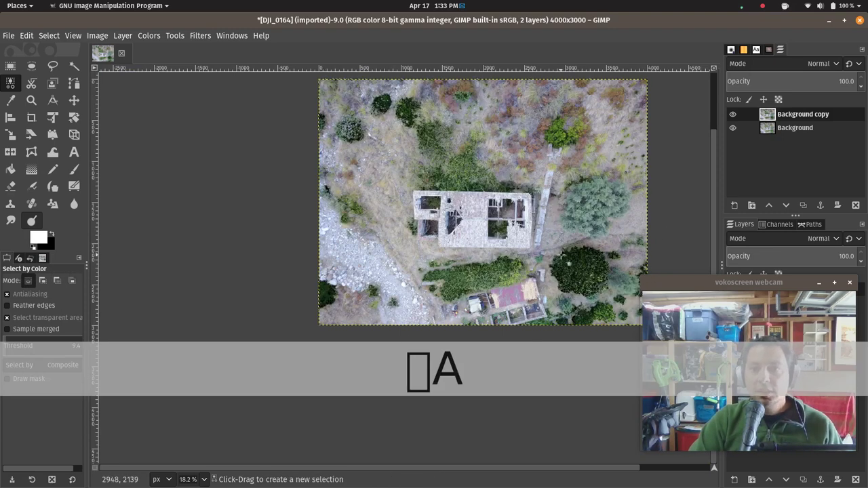
Undo the accidental black fill over the trees and clear the selection entirely
ctrl+scroll(569, 263, up, 3)
ctrl+scroll(584, 272, up, 2)
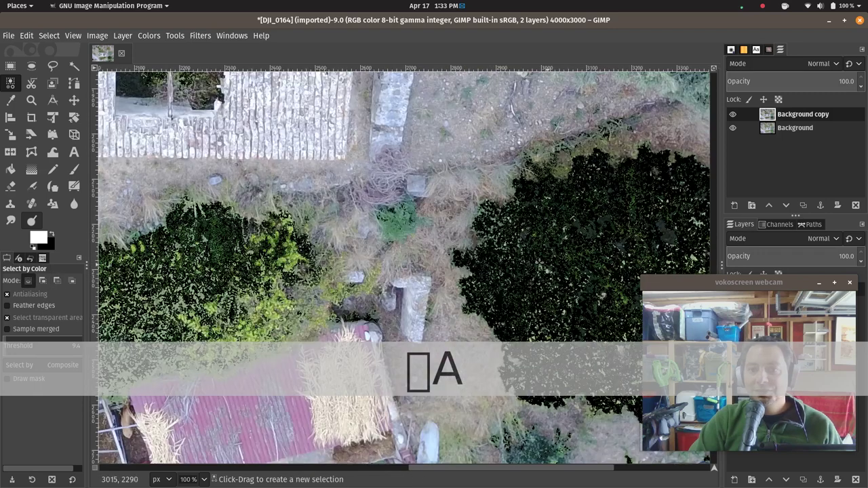
key(ctrl+z)
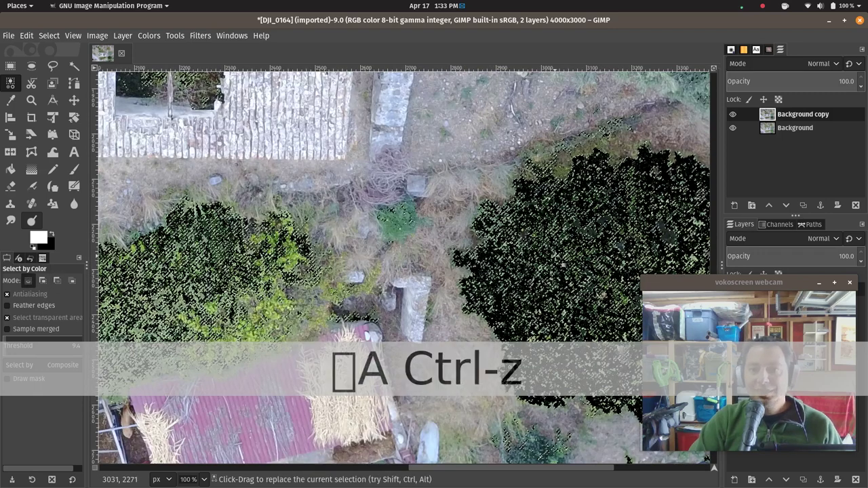
key(ctrl+z)
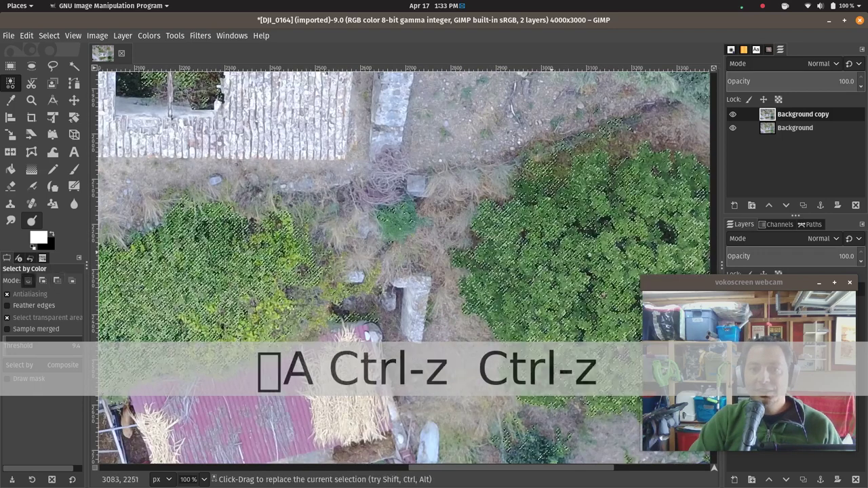
key(ctrl+shift+a)
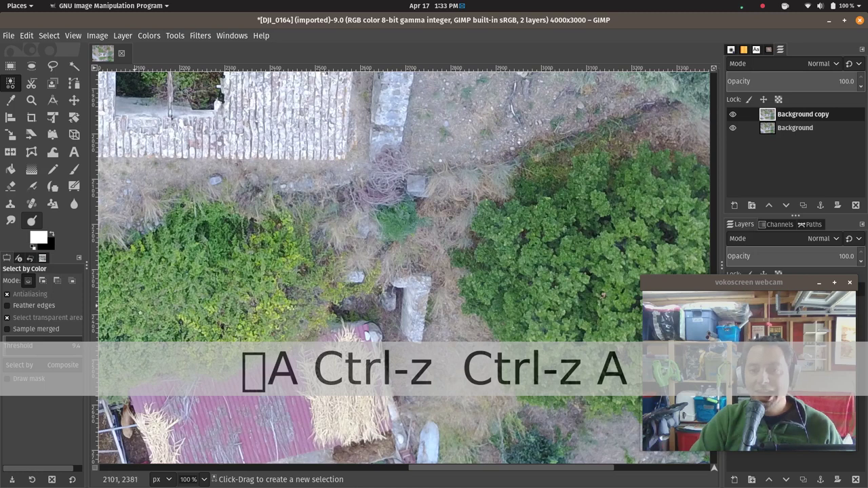
scroll(403, 268, up, 5)
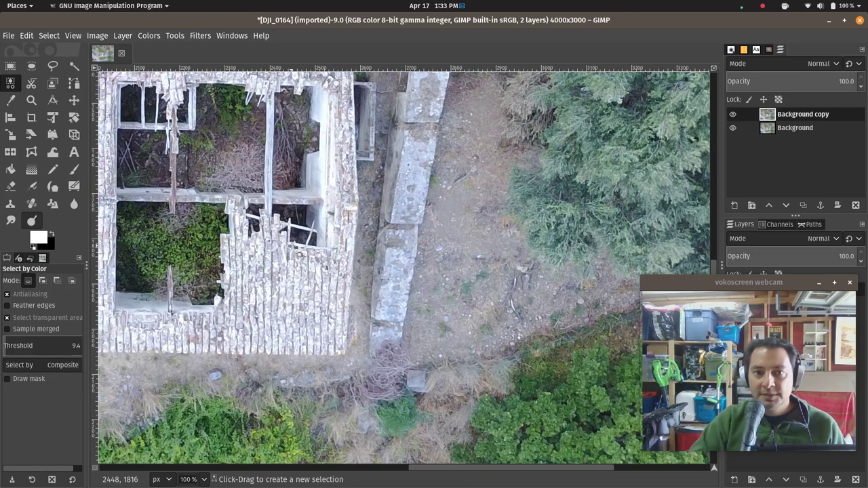
scroll(410, 265, left, 8)
scroll(419, 247, up, 2)
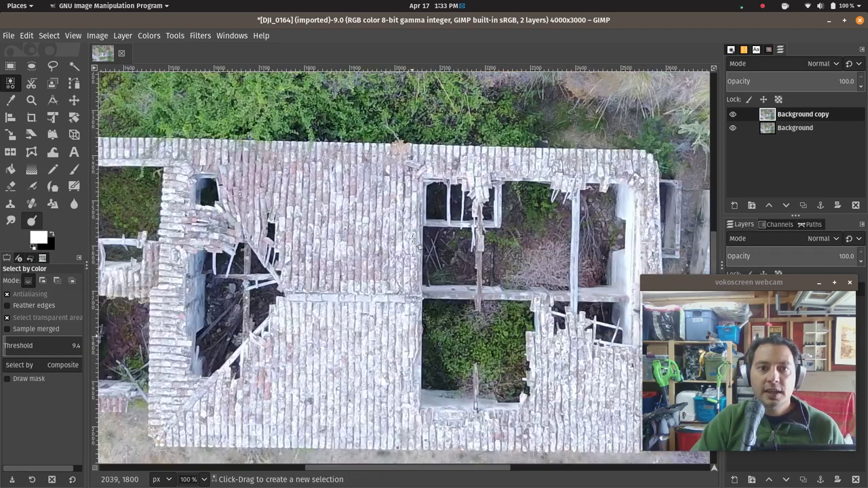
scroll(419, 247, right, 4)
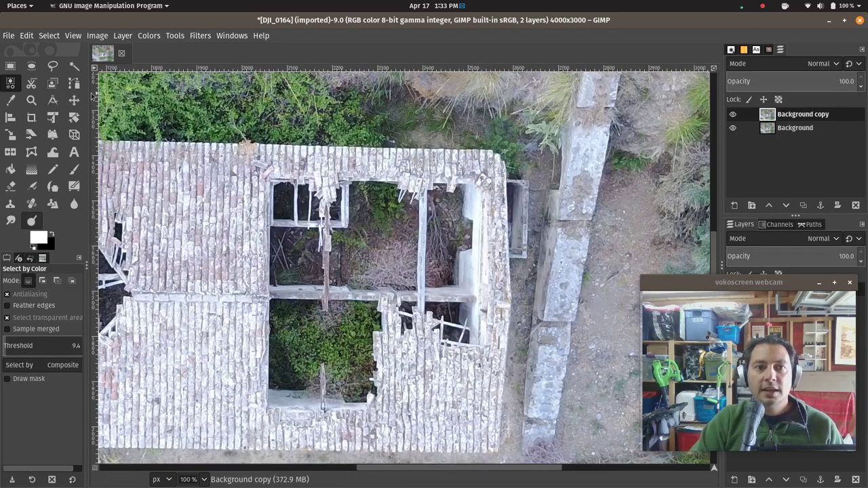
Draw a closed rough Foreground Select outline around the ruined building and confirm it to mask the surroundings
click(52, 83)
scroll(202, 164, down, 2)
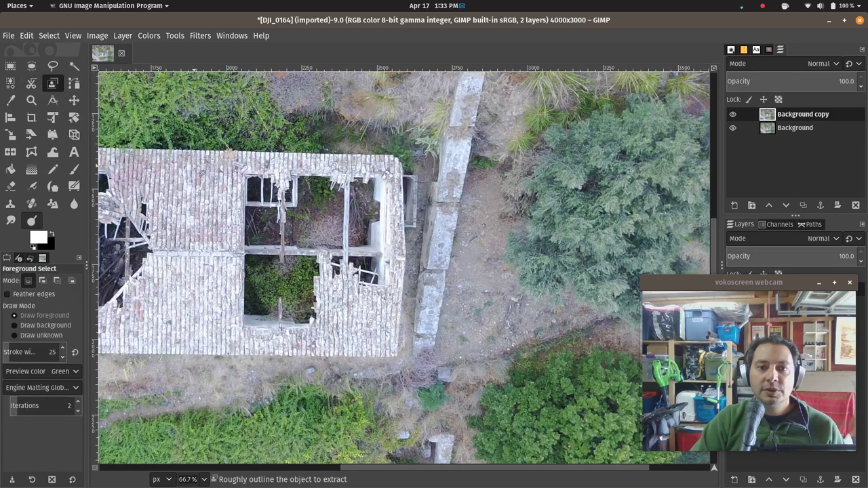
scroll(201, 169, up, 1)
scroll(201, 170, up, 1)
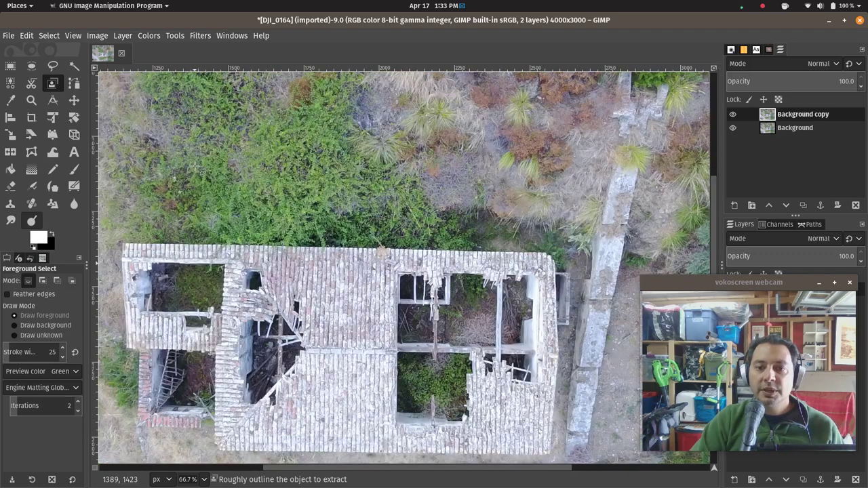
scroll(201, 171, down, 1)
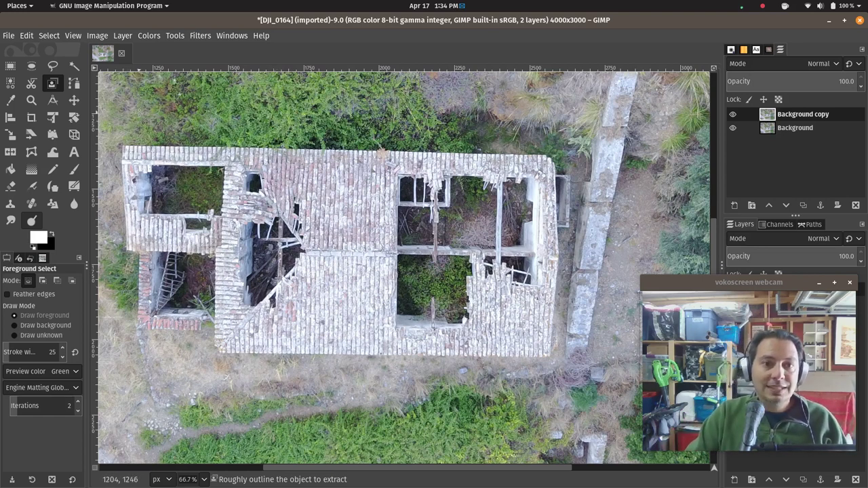
drag(110, 123, 112, 171)
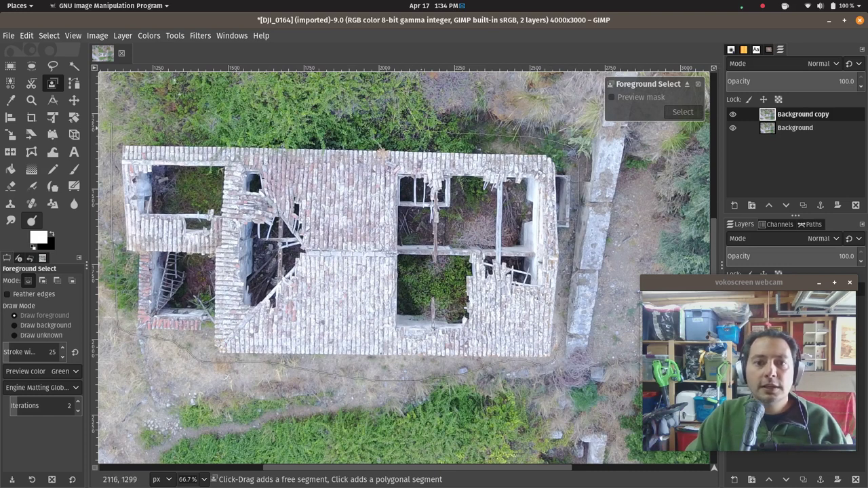
click(112, 122)
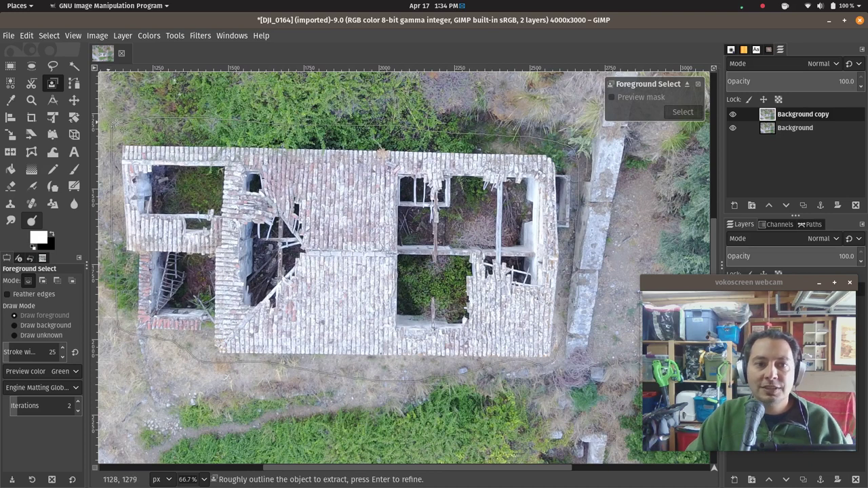
key(Return)
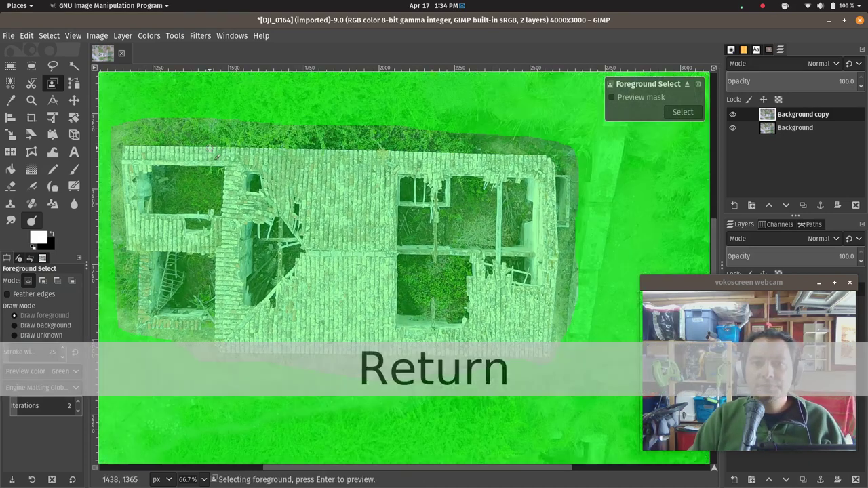
Cycle the mask preview colour through Blue, Gray and Red, then set it back to Green
scroll(401, 227, down, 1)
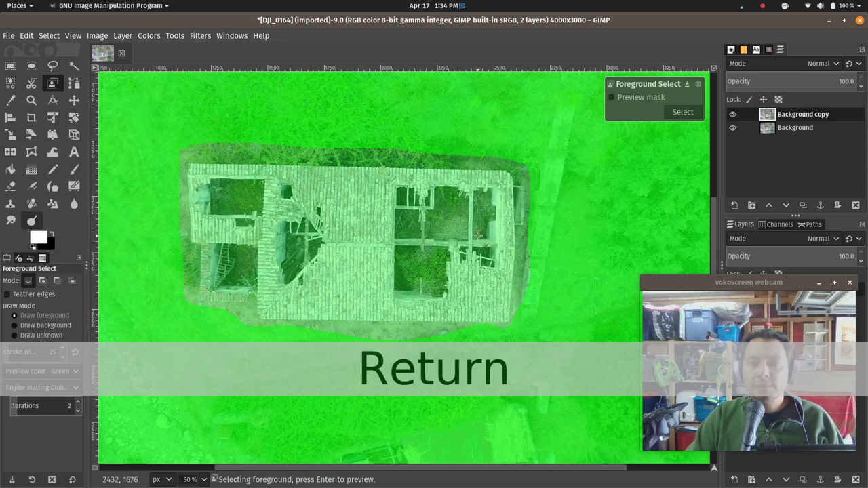
scroll(478, 237, down, 1)
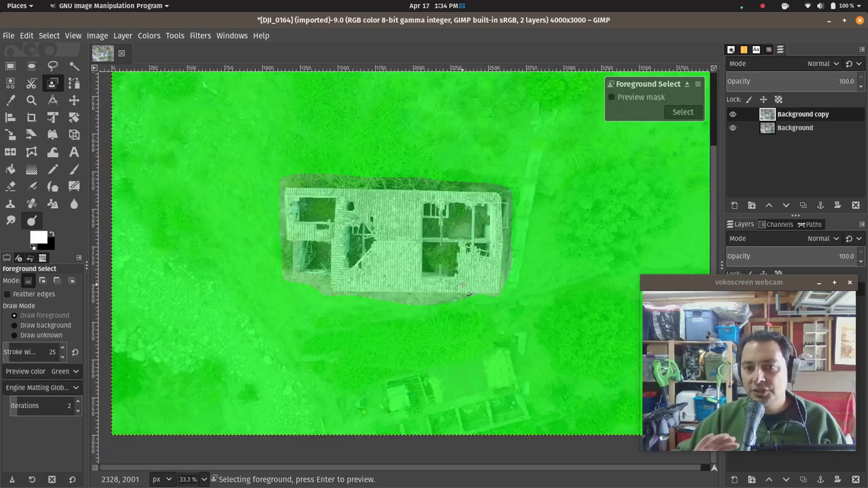
scroll(266, 172, up, 1)
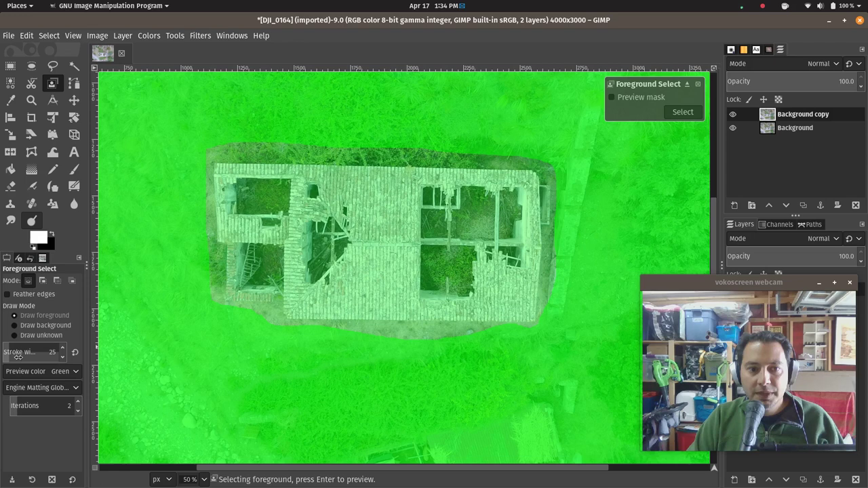
click(32, 375)
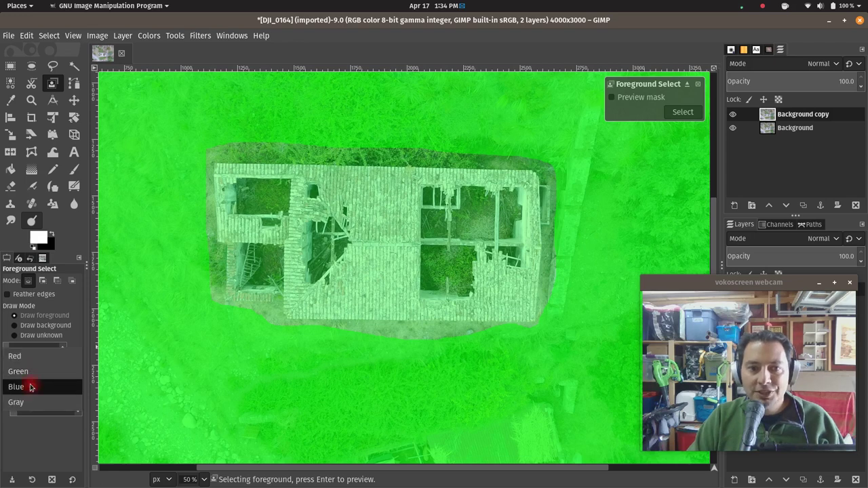
click(32, 384)
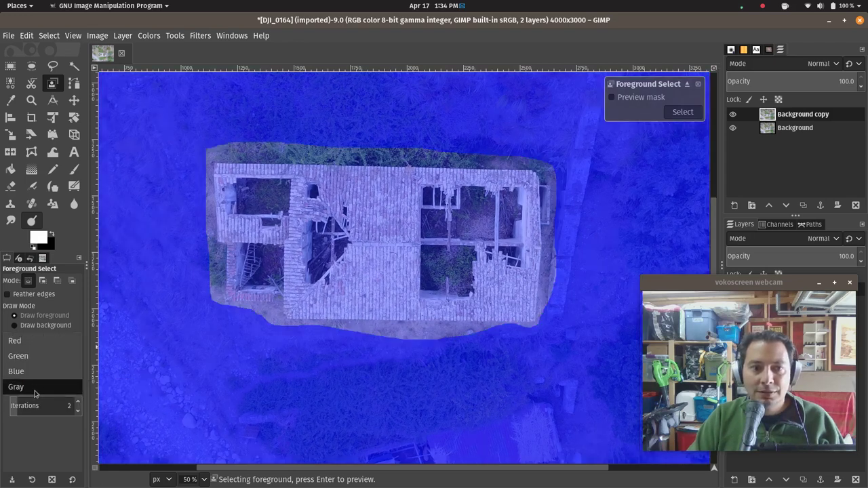
click(37, 386)
click(44, 372)
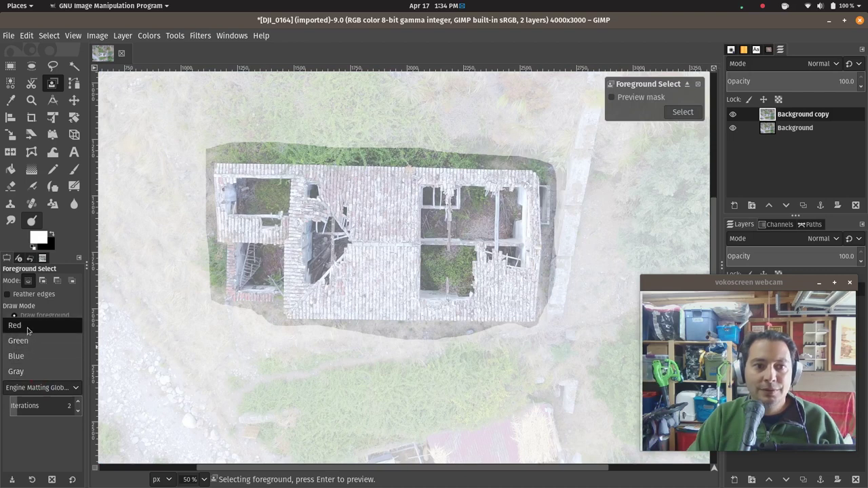
click(30, 326)
click(59, 374)
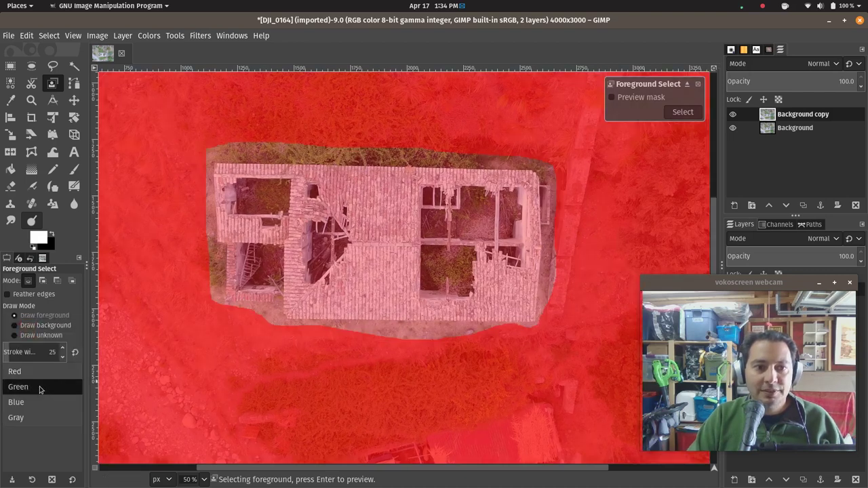
click(38, 386)
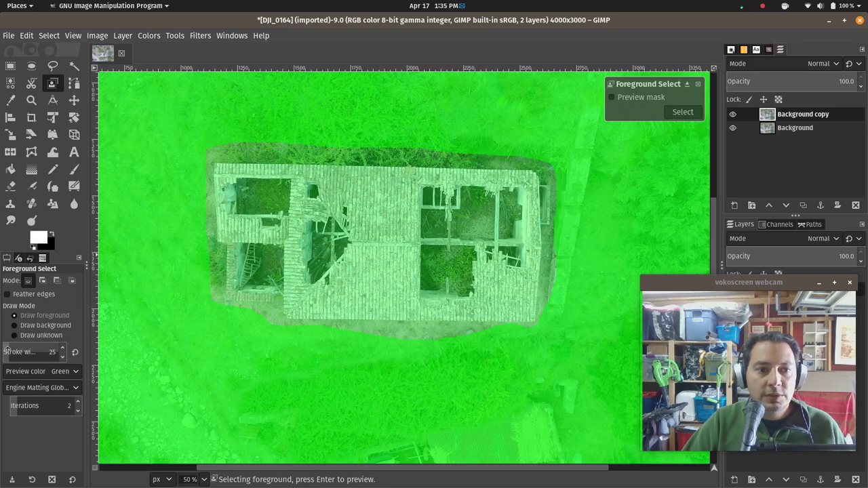
text(50)
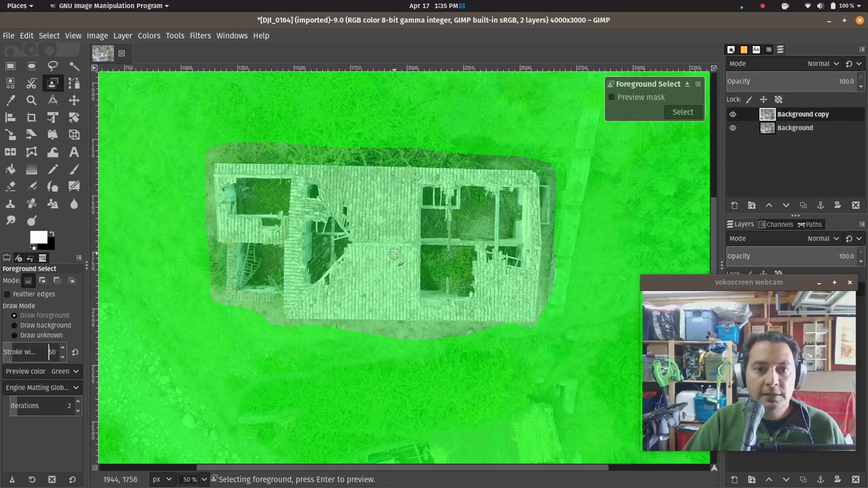
Paint foreground strokes over the central, left and top roof sections, narrowing the brush to width 42
click(17, 348)
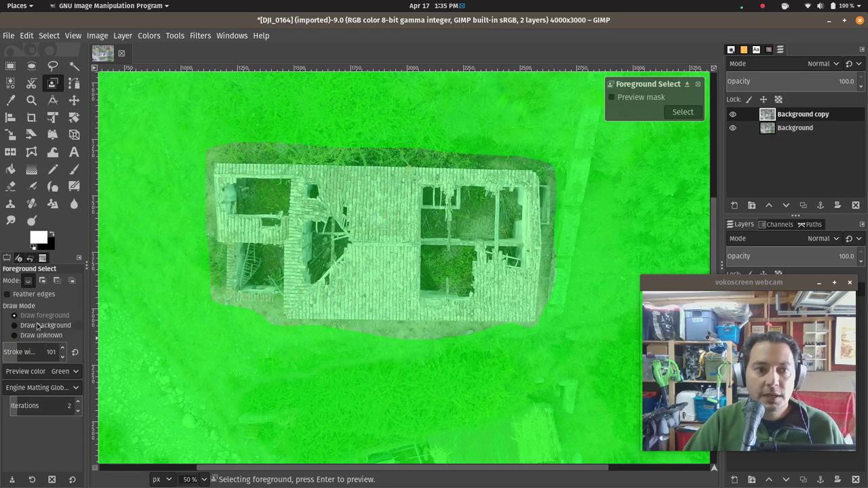
mouse_move(341, 185)
mouse_down()
mouse_move(348, 275)
mouse_move(402, 281)
mouse_move(410, 194)
mouse_move(359, 178)
mouse_move(393, 196)
mouse_move(382, 287)
mouse_move(368, 274)
mouse_move(367, 296)
mouse_up()
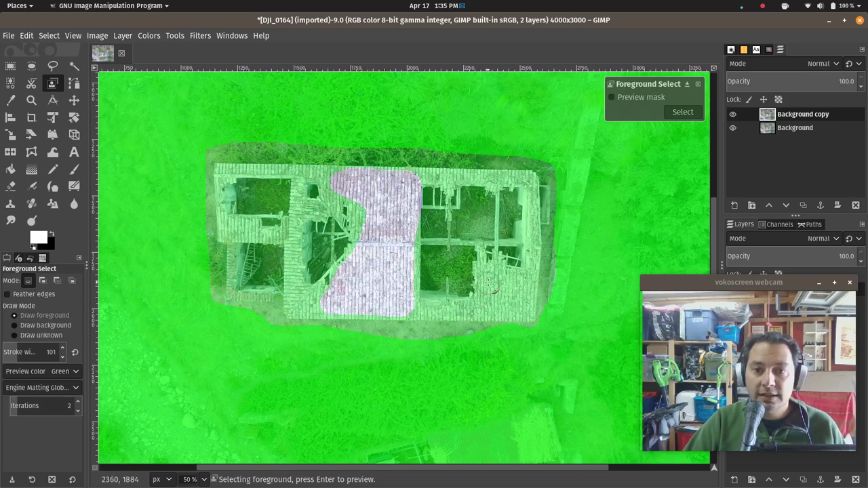
mouse_move(489, 283)
mouse_down()
mouse_move(489, 302)
mouse_move(510, 306)
mouse_move(516, 288)
mouse_move(503, 282)
mouse_up()
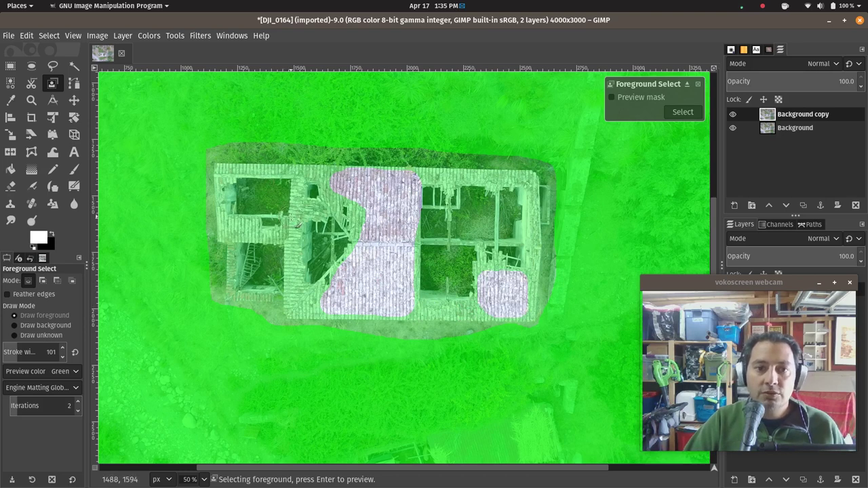
scroll(297, 223, up, 1)
drag(39, 346, 20, 349)
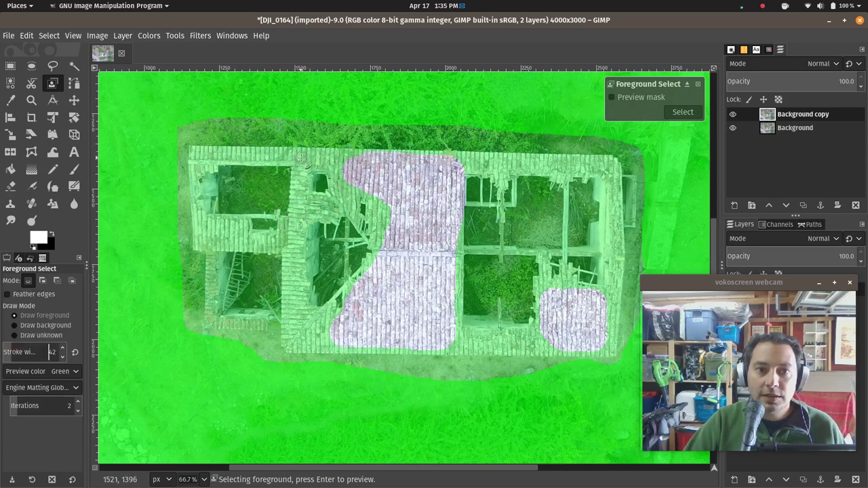
mouse_move(301, 163)
mouse_down()
mouse_move(335, 326)
mouse_move(299, 306)
mouse_up()
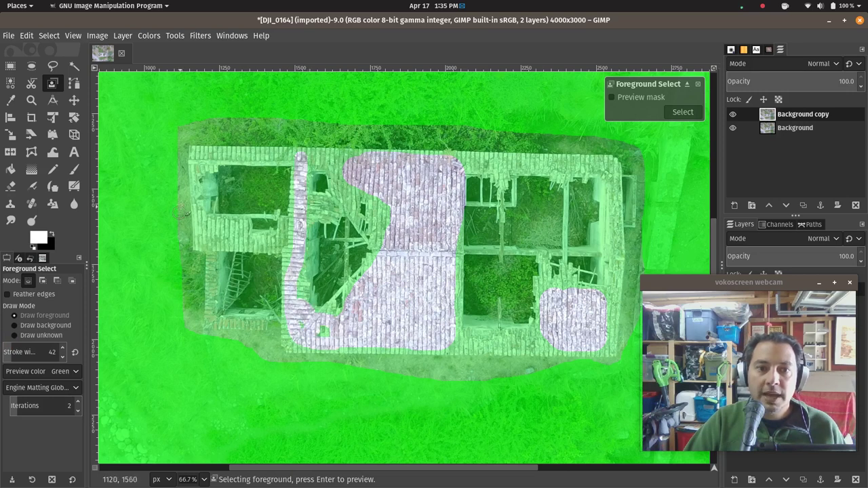
mouse_move(201, 152)
mouse_down()
mouse_move(206, 250)
mouse_move(286, 239)
mouse_up()
mouse_move(205, 155)
mouse_down()
mouse_move(454, 172)
mouse_move(496, 162)
mouse_move(599, 169)
mouse_move(615, 234)
mouse_move(614, 324)
mouse_move(563, 348)
mouse_move(360, 337)
mouse_up()
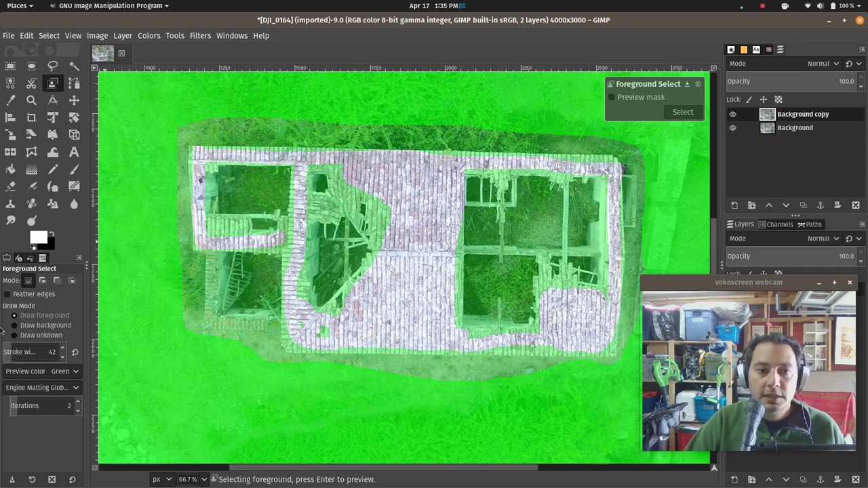
Mark the open rooms and surrounding grass as background, then mark part of the lower-left room as unknown
click(27, 325)
drag(240, 188, 266, 198)
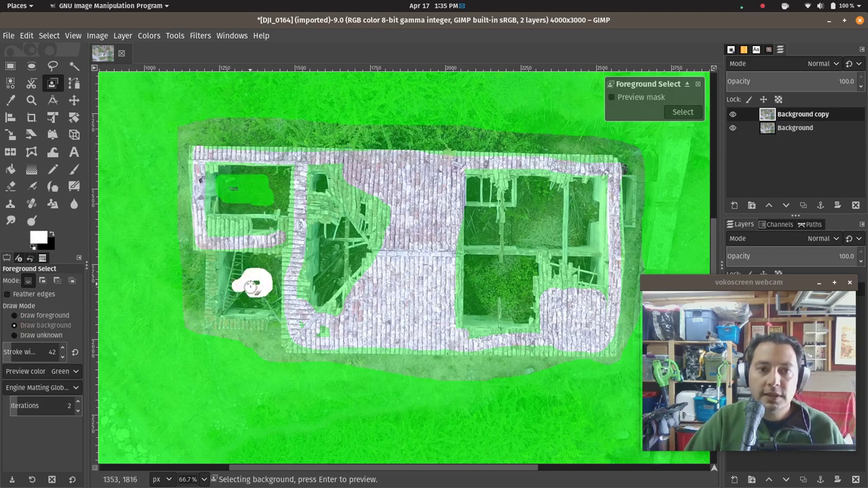
drag(540, 214, 522, 228)
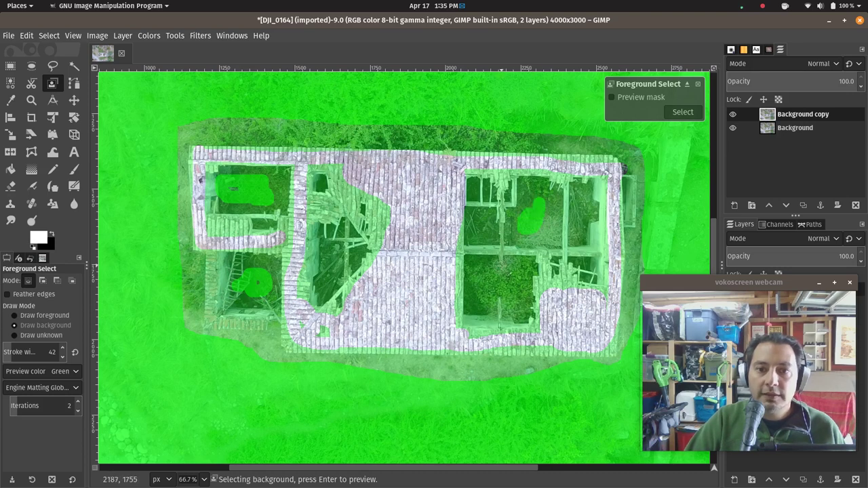
drag(515, 278, 494, 283)
drag(185, 129, 665, 157)
mouse_move(536, 375)
mouse_down()
mouse_move(255, 355)
mouse_move(205, 342)
mouse_move(186, 302)
mouse_up()
drag(182, 264, 181, 232)
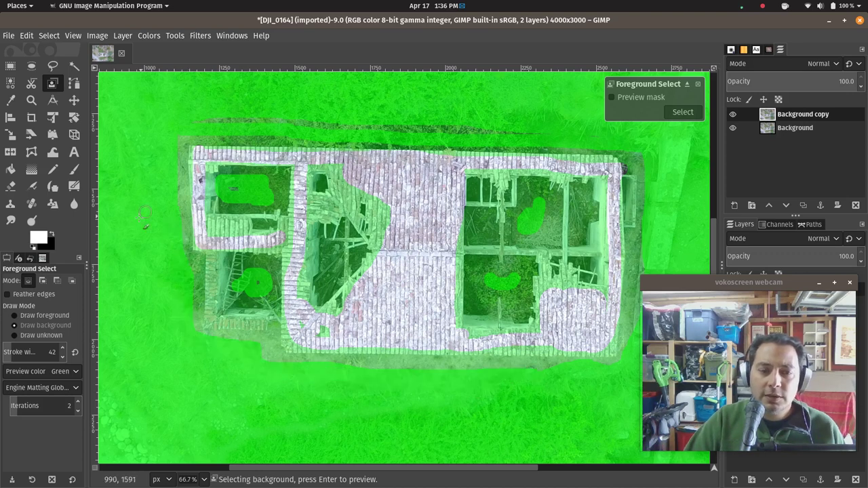
click(14, 336)
mouse_move(210, 256)
mouse_down()
mouse_move(213, 319)
mouse_move(261, 325)
mouse_up()
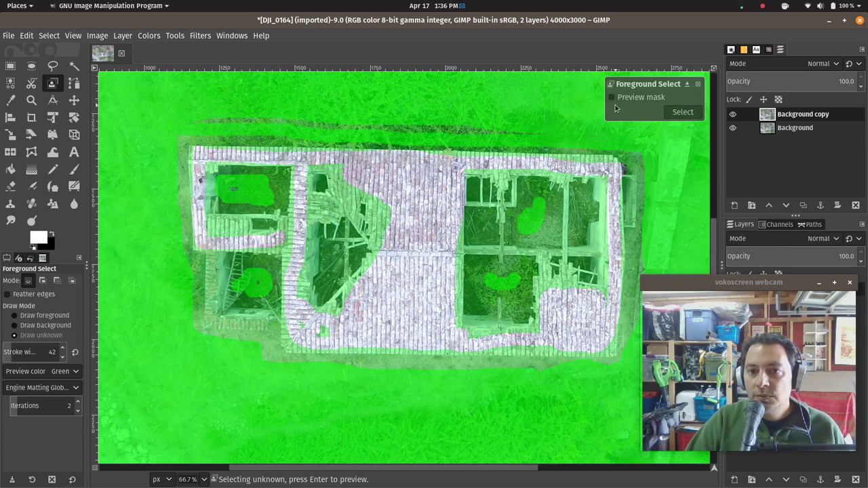
Preview the mask and paint background over the open room's dark corner and the stray strip beside the wall
key(Return)
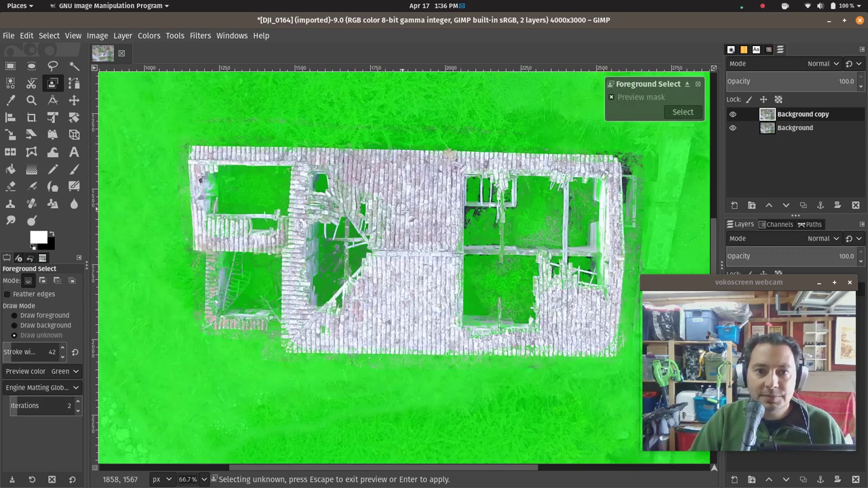
scroll(543, 234, up, 1)
scroll(540, 219, up, 1)
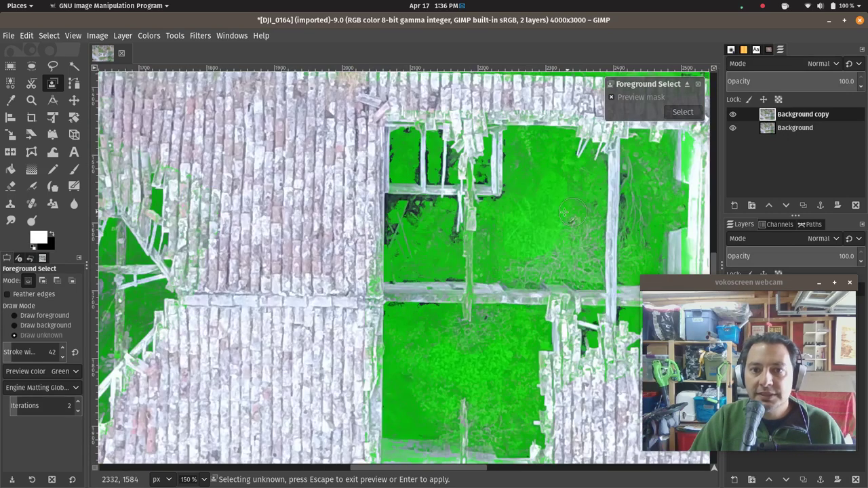
scroll(426, 232, up, 1)
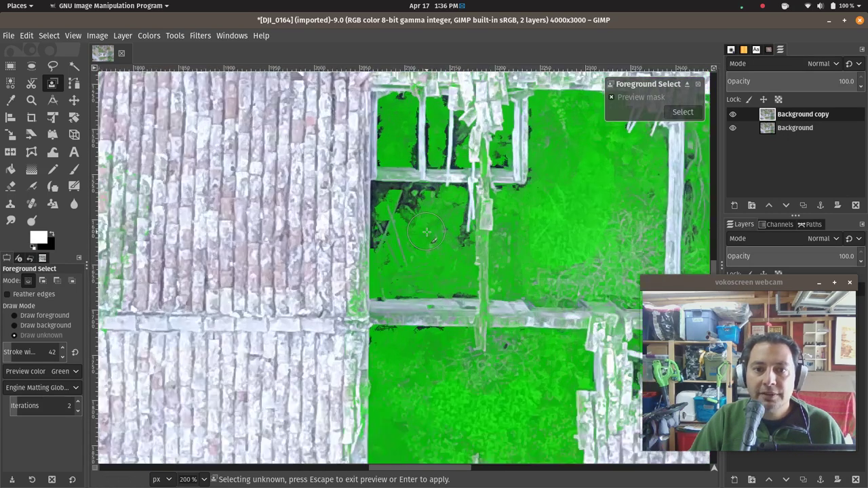
scroll(427, 232, up, 2)
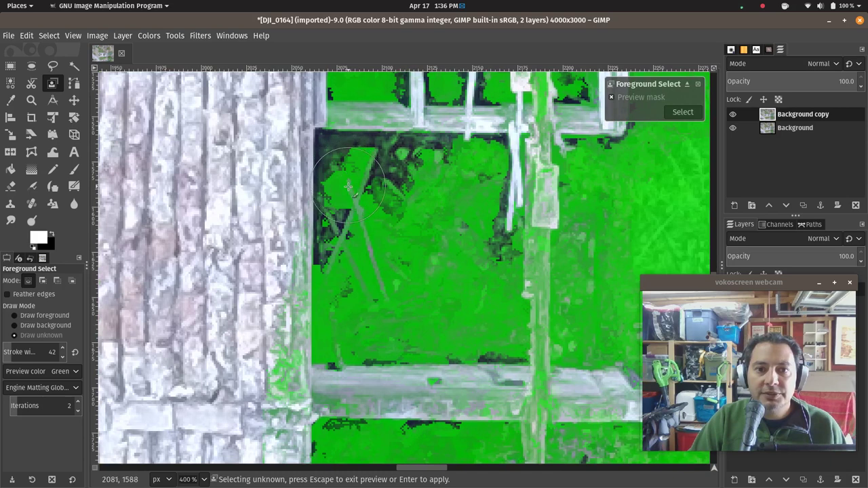
click(30, 326)
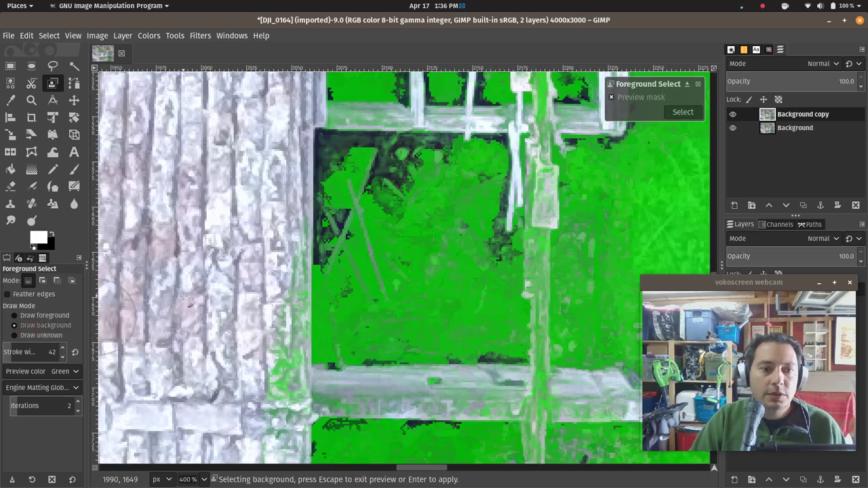
mouse_move(355, 185)
mouse_down()
mouse_move(355, 237)
mouse_move(387, 190)
mouse_move(413, 178)
mouse_move(441, 196)
mouse_move(470, 295)
mouse_move(387, 301)
mouse_move(400, 278)
mouse_up()
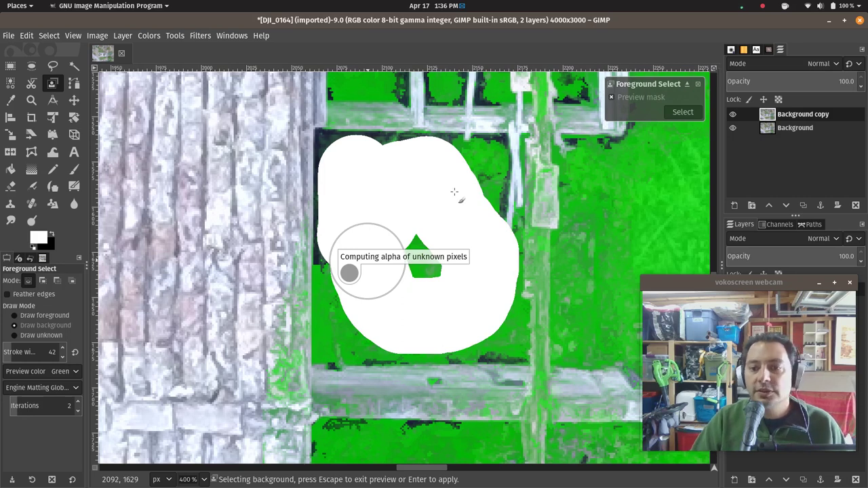
scroll(451, 188, up, 3)
scroll(446, 186, up, 3)
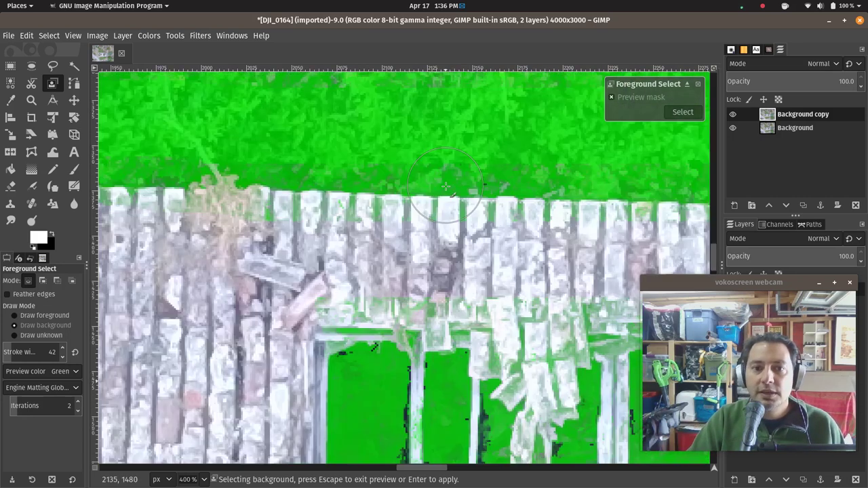
scroll(445, 187, down, 3)
scroll(443, 191, down, 1)
scroll(440, 195, down, 2)
scroll(436, 201, down, 2)
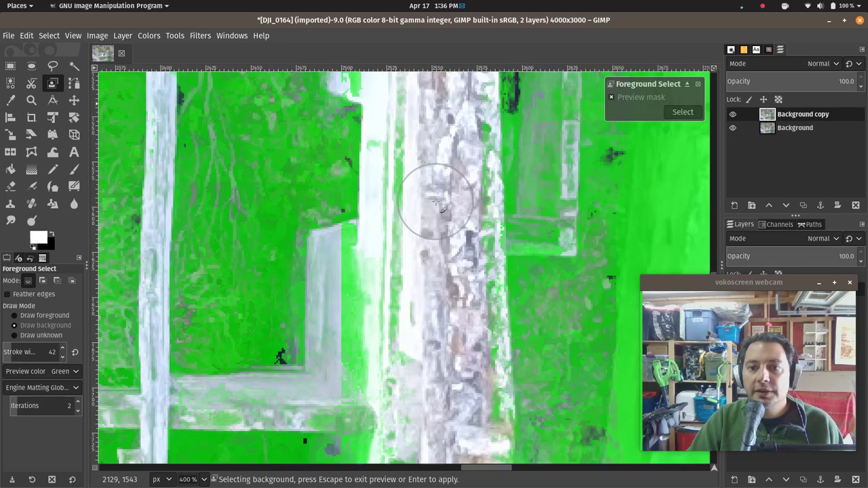
scroll(432, 198, right, 5)
scroll(436, 197, right, 3)
drag(240, 139, 242, 384)
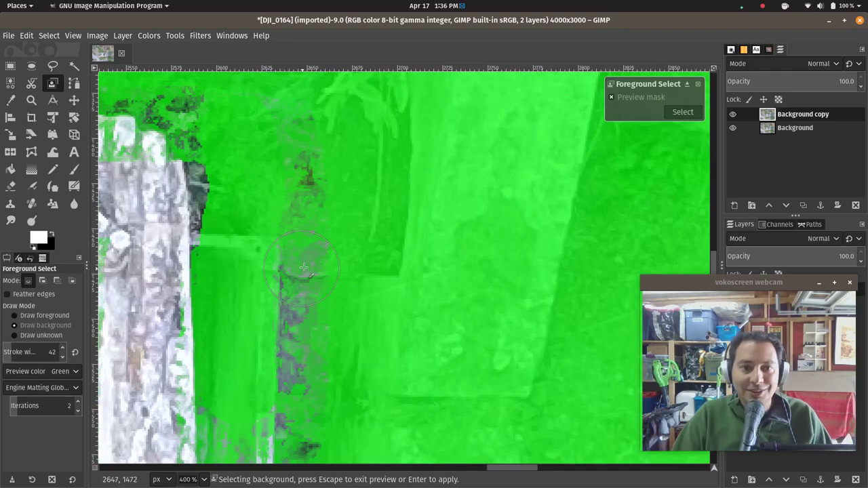
Widen the brush to 62 and mark grass along the building's left and right edges as background
scroll(297, 195, down, 1)
scroll(296, 203, down, 2)
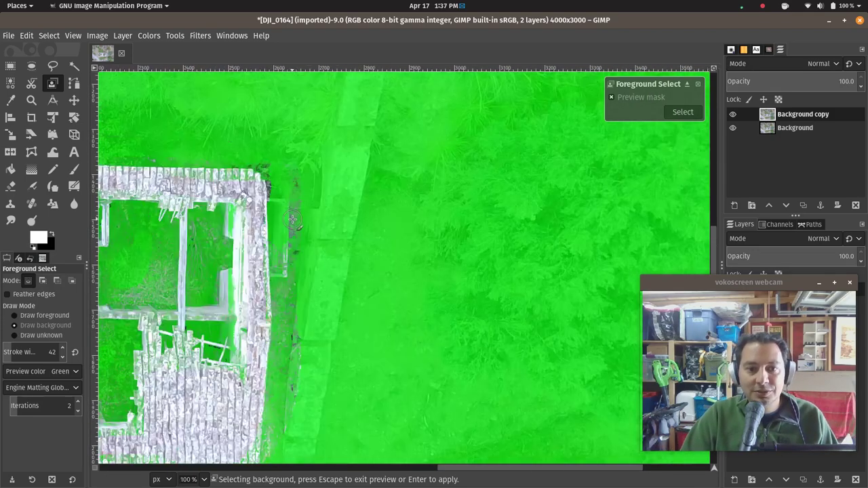
scroll(293, 218, down, 2)
scroll(293, 218, left, 5)
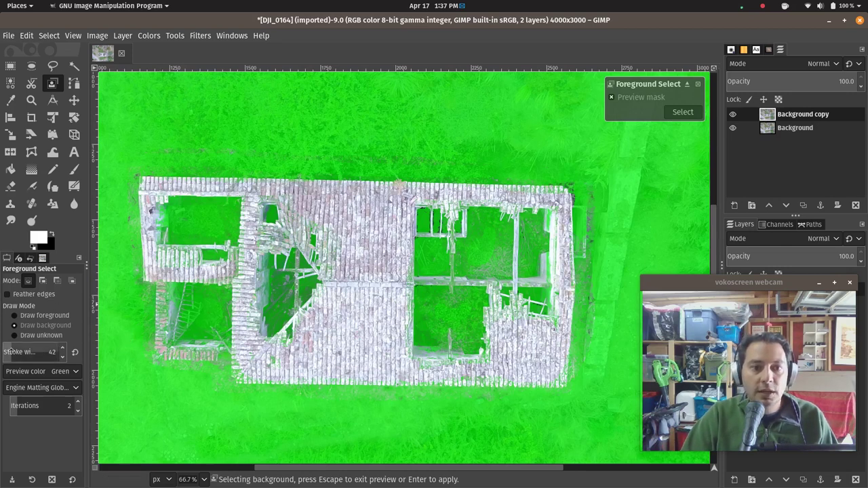
drag(12, 349, 45, 350)
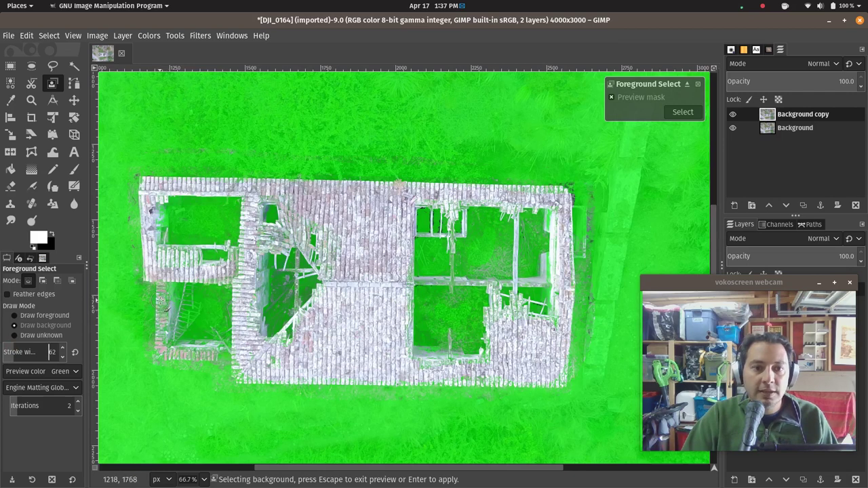
mouse_move(160, 298)
mouse_down()
mouse_move(160, 346)
mouse_move(203, 347)
mouse_move(174, 345)
mouse_move(178, 310)
mouse_move(156, 360)
mouse_up()
mouse_move(148, 318)
mouse_down()
mouse_move(131, 268)
mouse_move(129, 144)
mouse_up()
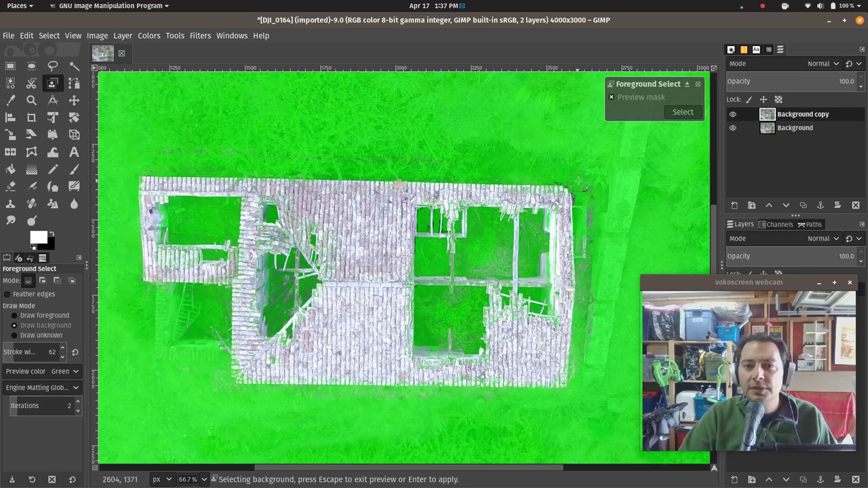
scroll(571, 175, up, 2)
scroll(563, 182, up, 1)
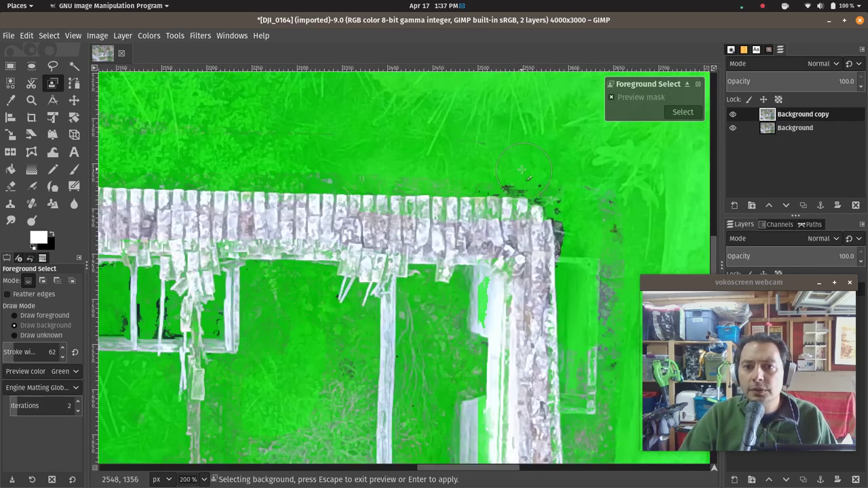
mouse_move(505, 165)
mouse_down()
mouse_move(603, 273)
mouse_move(607, 362)
mouse_move(601, 194)
mouse_up()
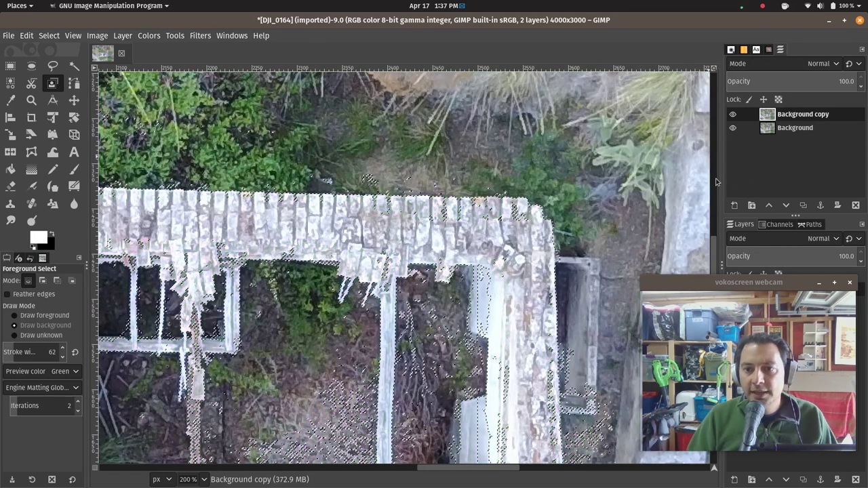
Zoom out to view the whole building and invert the selection with Select > Invert
scroll(421, 377, down, 3)
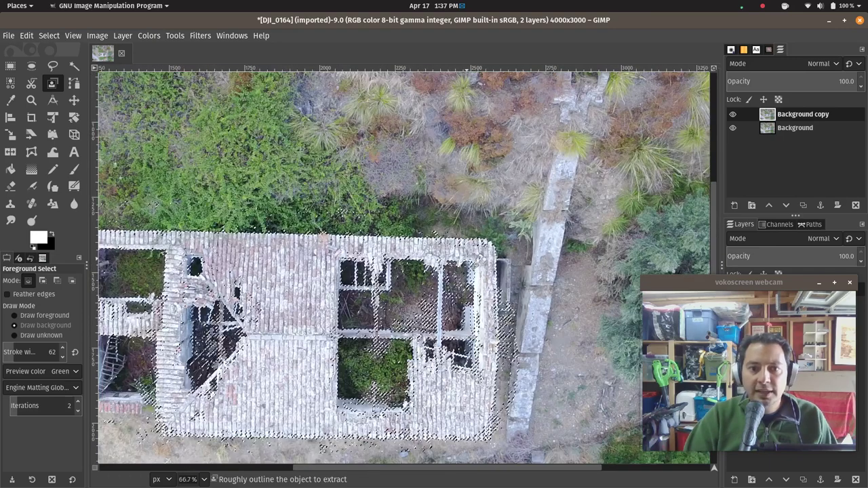
scroll(417, 376, left, 3)
scroll(415, 375, left, 4)
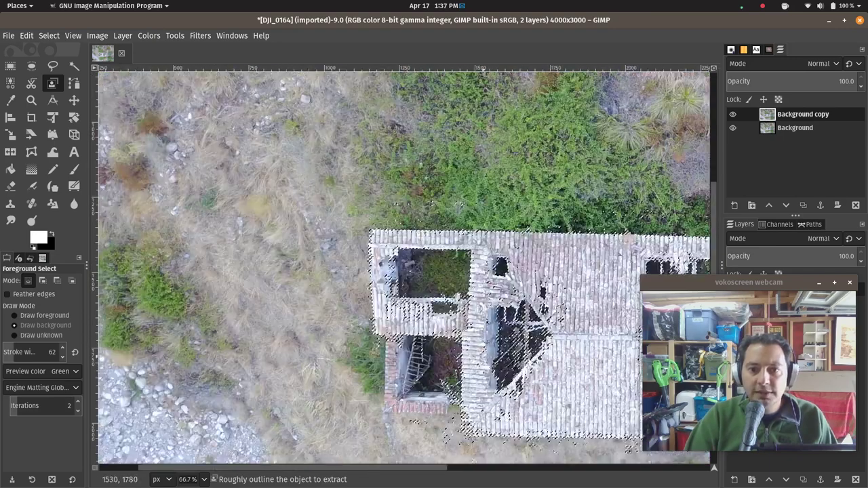
scroll(421, 377, up, 1)
scroll(421, 377, right, 3)
scroll(421, 377, right, 4)
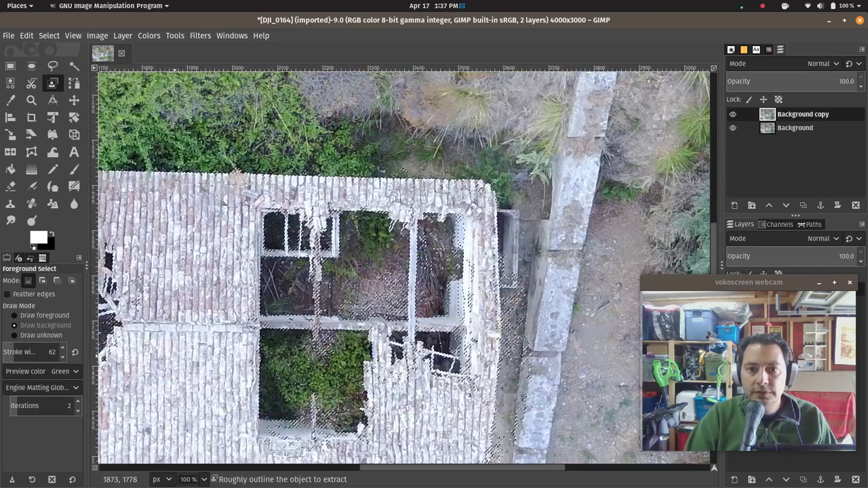
scroll(420, 377, down, 2)
scroll(420, 377, left, 3)
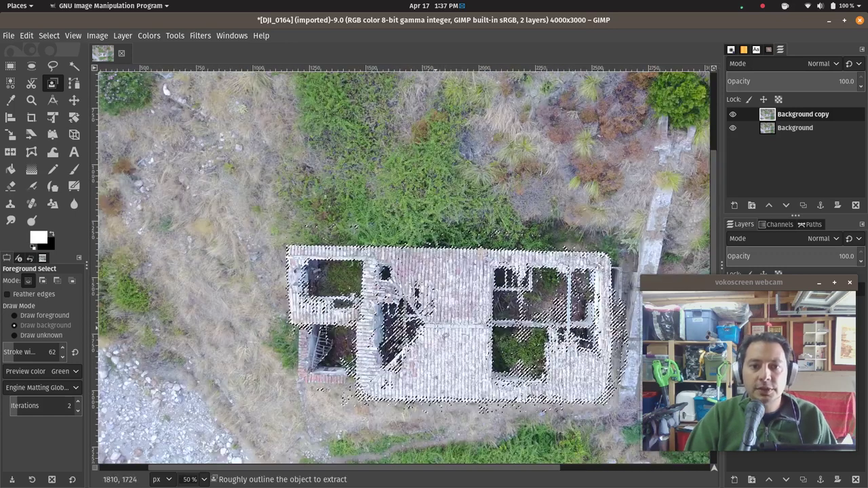
scroll(421, 377, right, 4)
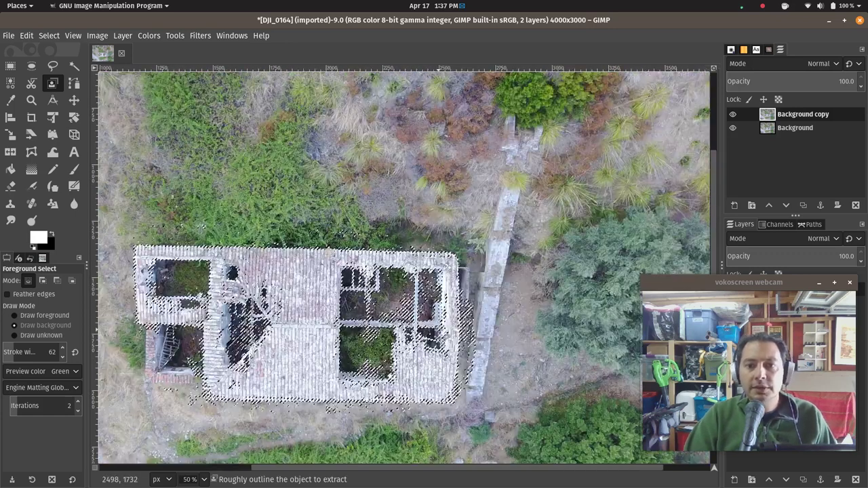
click(28, 38)
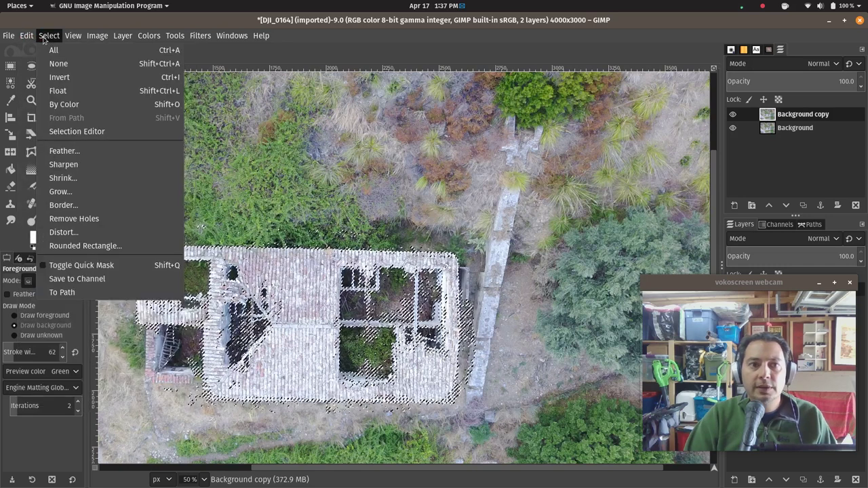
click(58, 78)
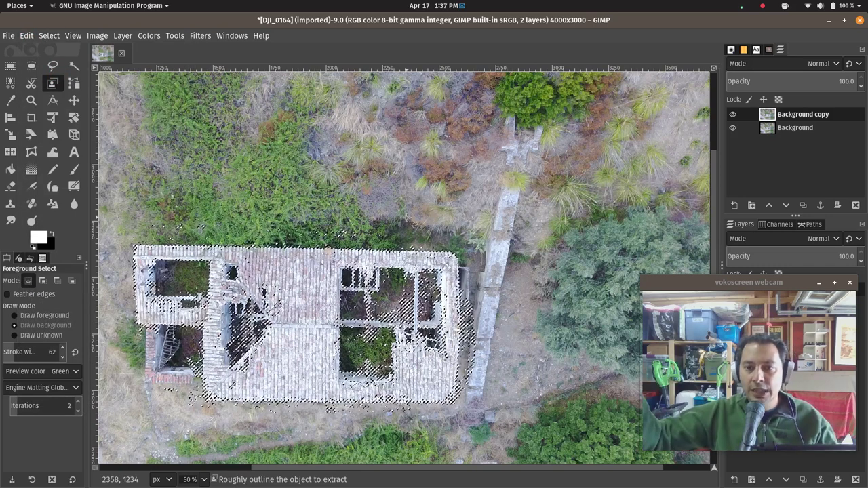
Fill everything outside the building with black and clear the selection
key(Delete)
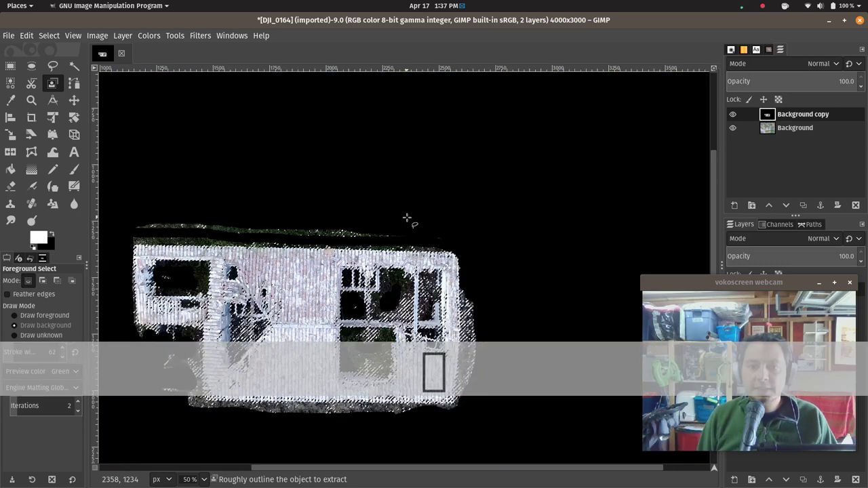
scroll(407, 217, down, 2)
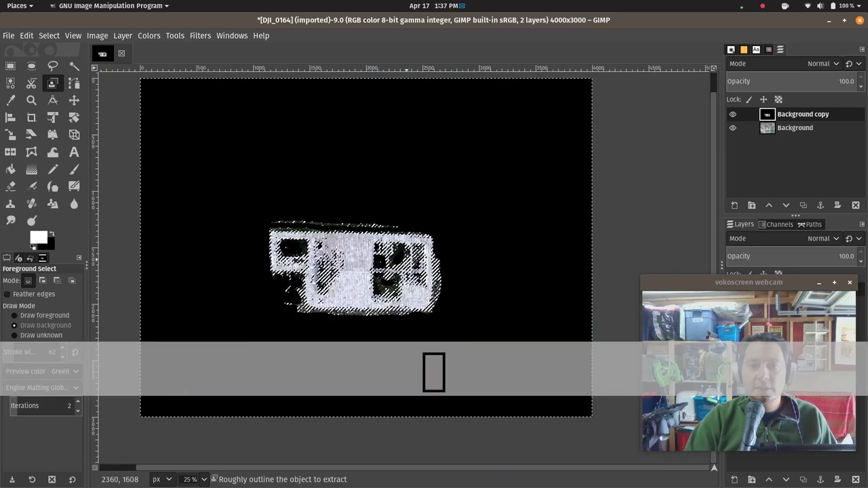
key(ctrl+shift+a)
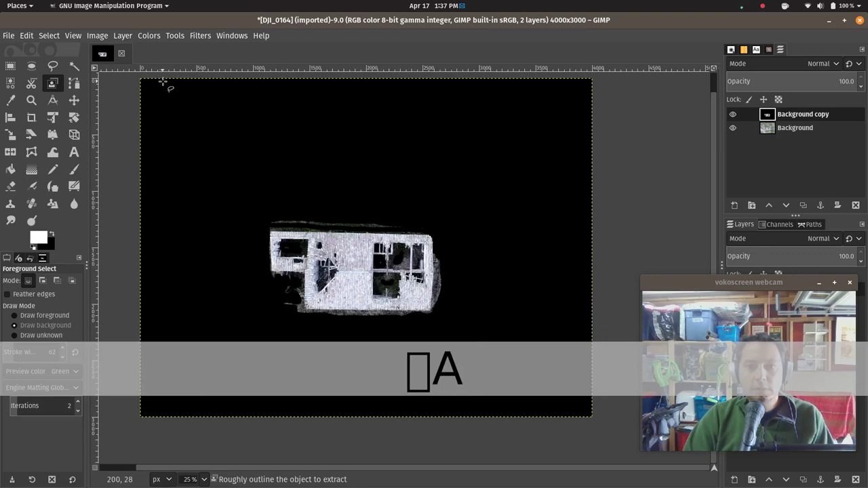
Delete the Background copy layer, leaving only the original full-colour photo
scroll(319, 245, up, 2)
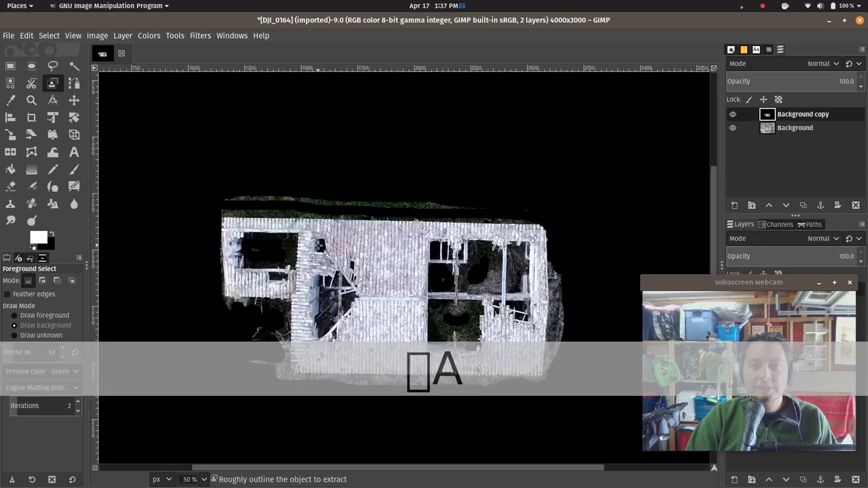
scroll(392, 249, down, 3)
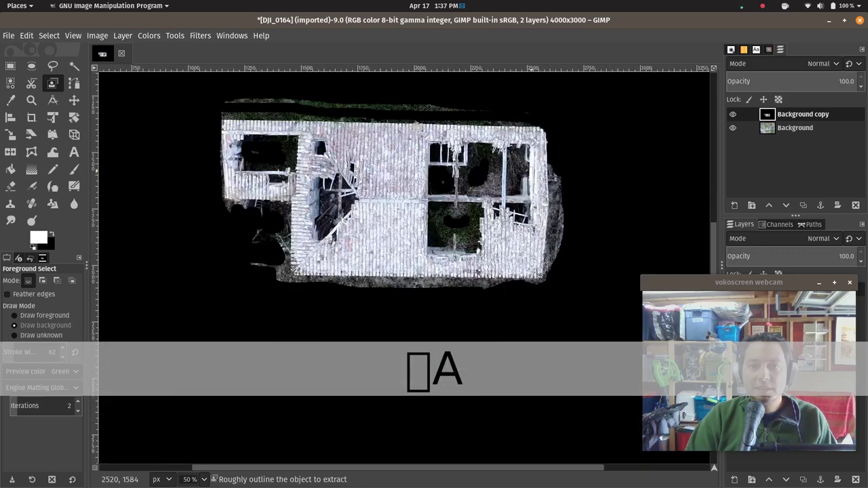
scroll(535, 215, up, 1)
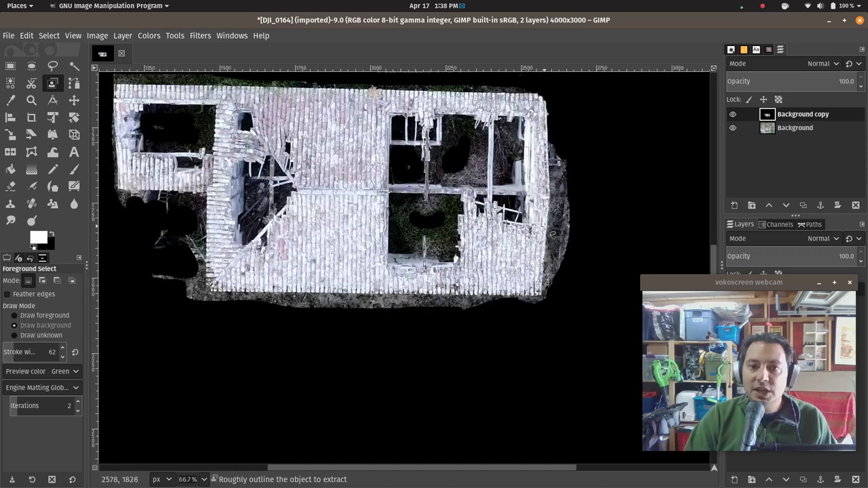
scroll(534, 215, up, 1)
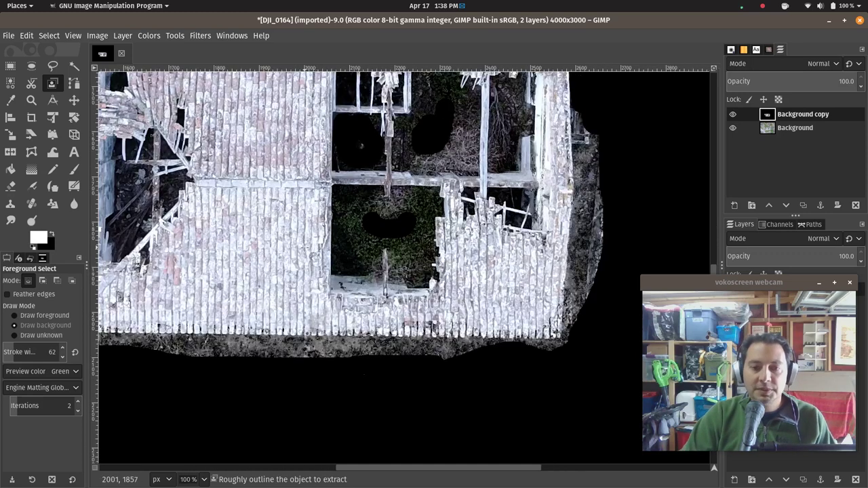
click(856, 205)
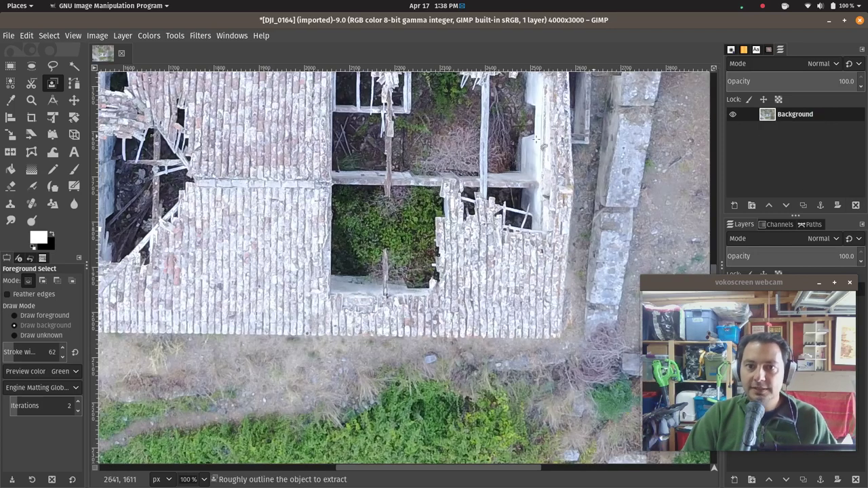
ctrl+scroll(411, 242, up, 2)
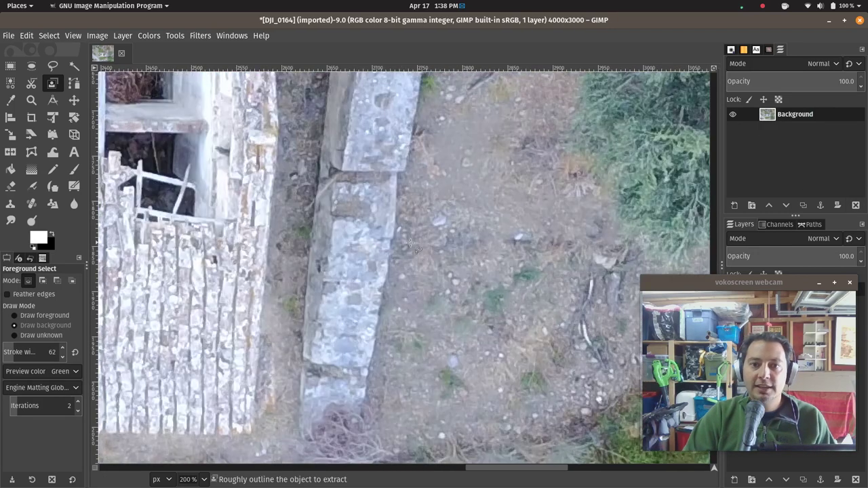
ctrl+scroll(411, 242, down, 2)
ctrl+scroll(410, 242, down, 1)
scroll(410, 242, left, 3)
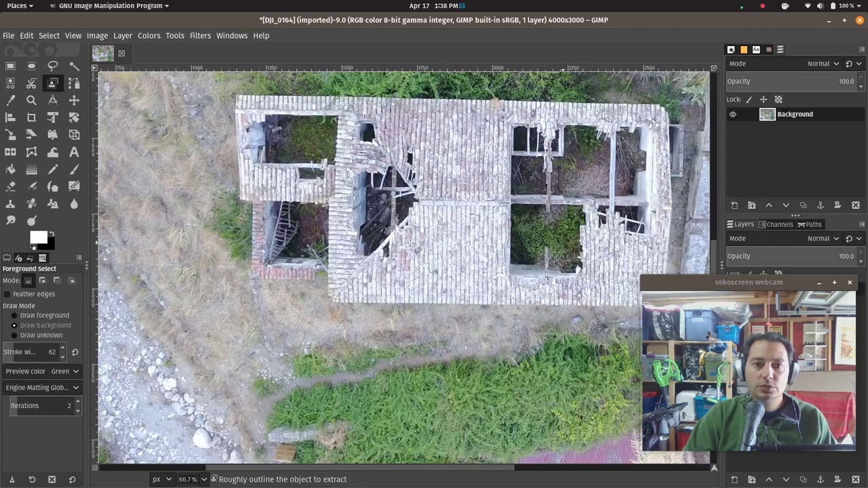
scroll(421, 244, up, 2)
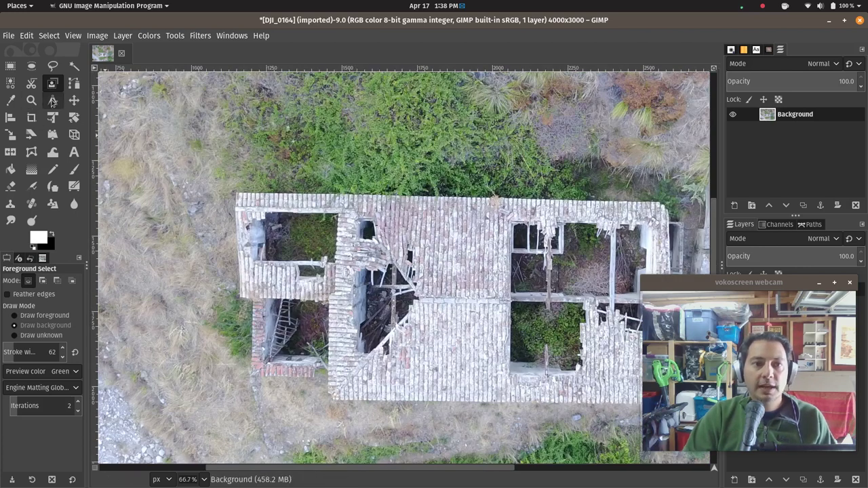
Start a Scissors Select outline at the roof's top-left corner and trace the top edge to the top-right corner
click(32, 84)
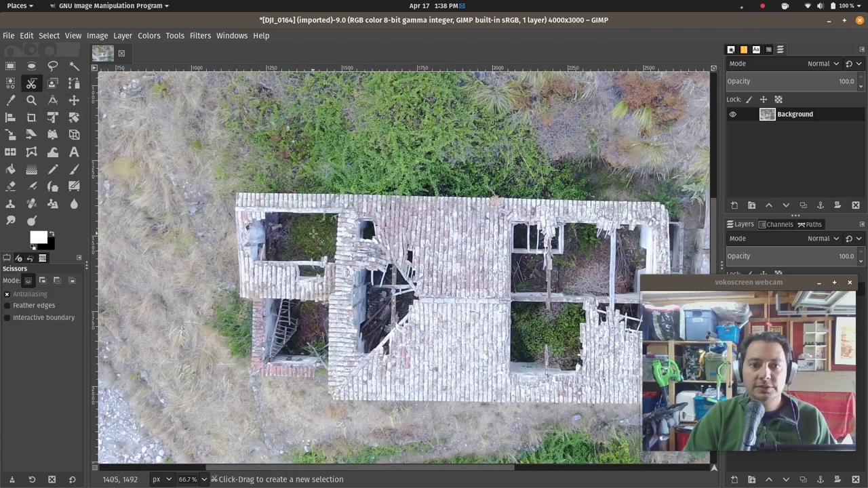
ctrl+scroll(239, 197, up, 2)
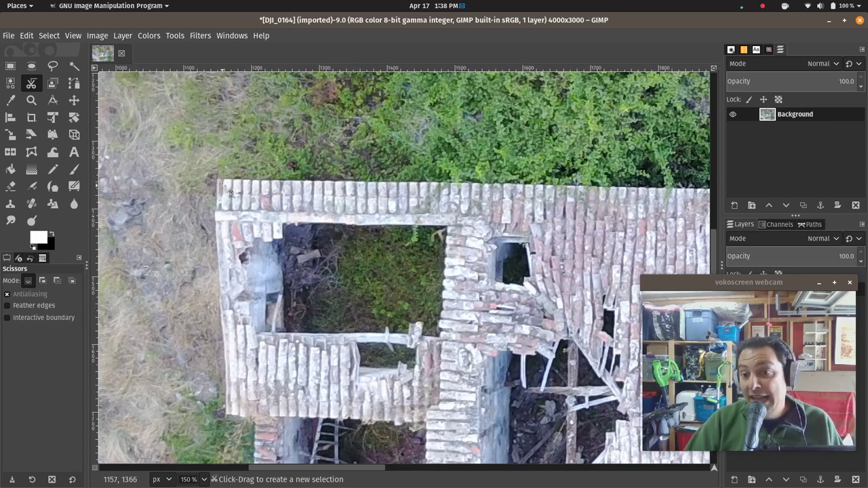
click(215, 179)
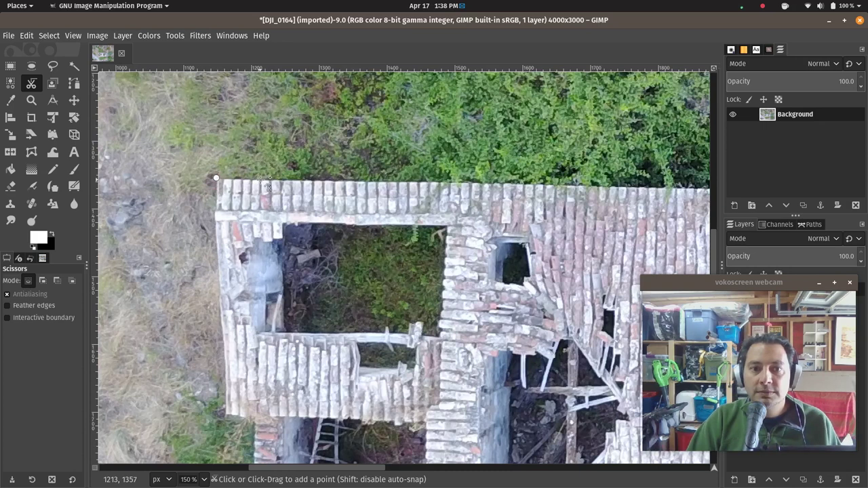
click(413, 182)
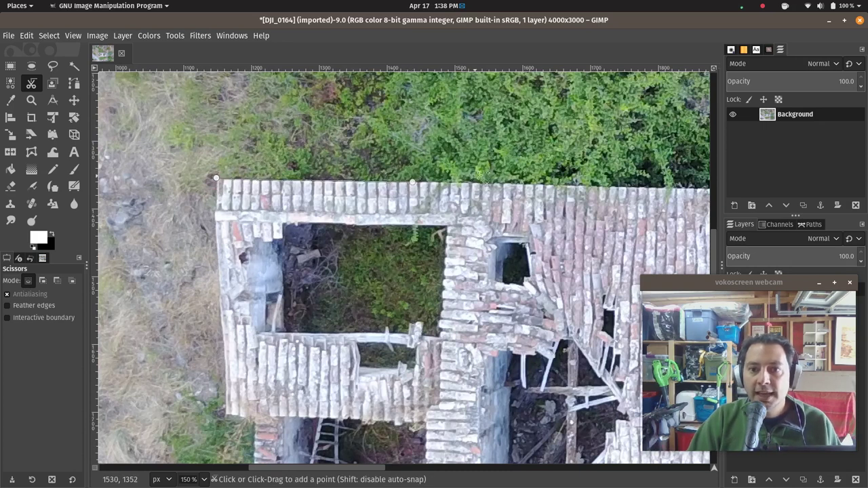
click(575, 186)
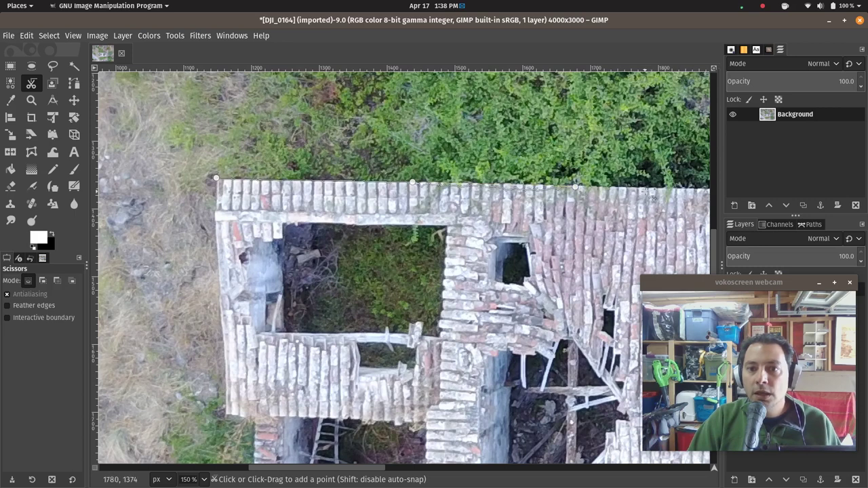
scroll(495, 197, right, 5)
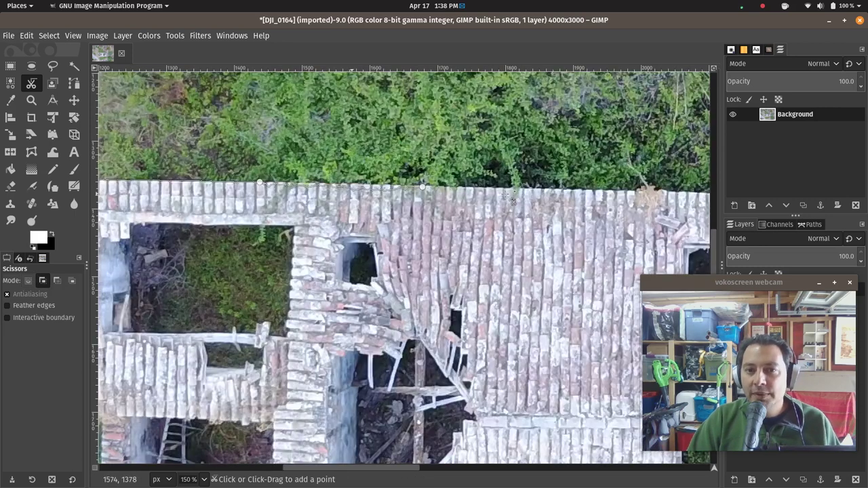
scroll(509, 201, right, 5)
click(427, 189)
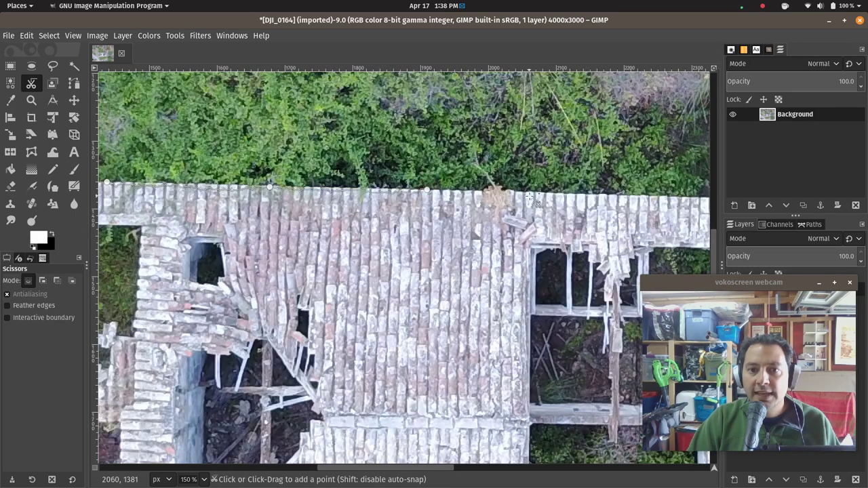
click(528, 190)
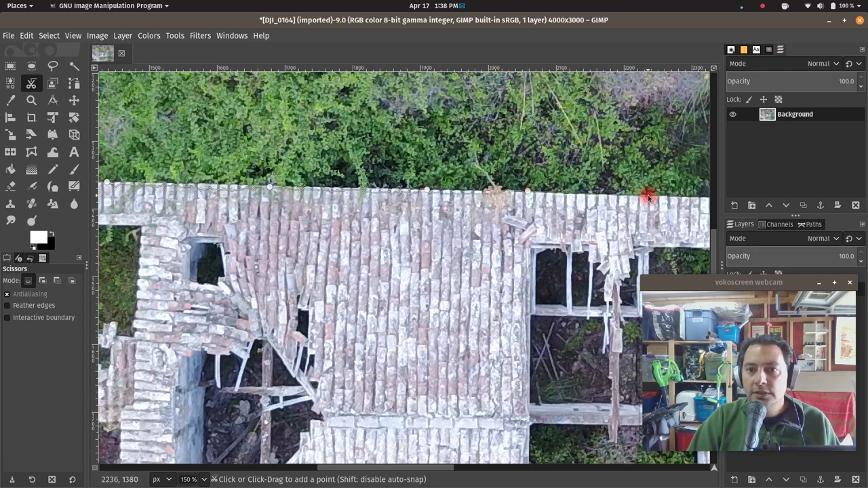
click(649, 198)
scroll(654, 201, right, 10)
click(557, 201)
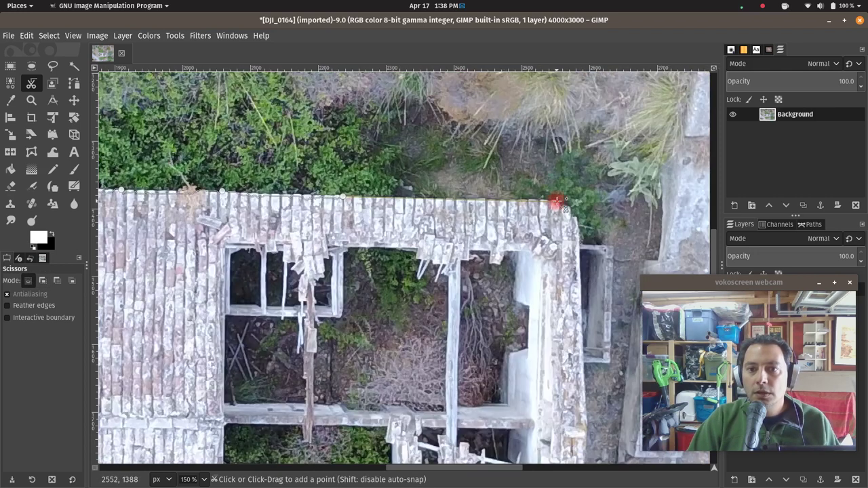
Continue the outline down the right side, along the bottom wall, and up to the left wing's corner
scroll(580, 271, down, 6)
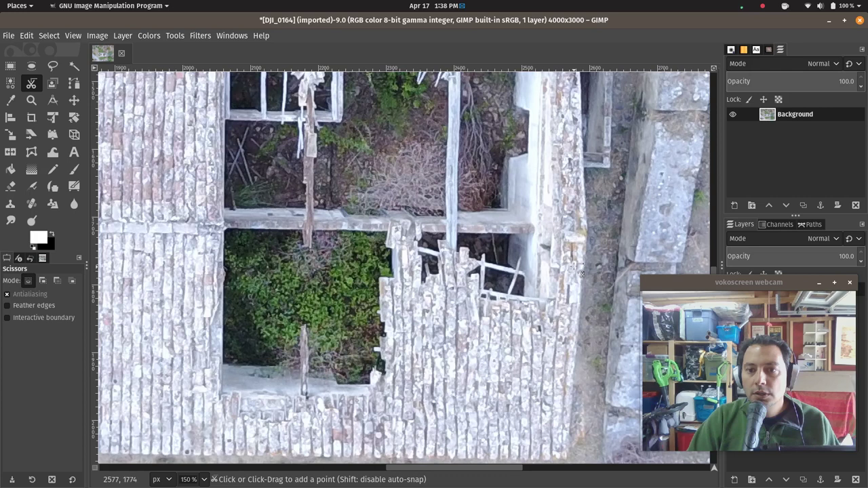
click(582, 233)
scroll(576, 285, down, 10)
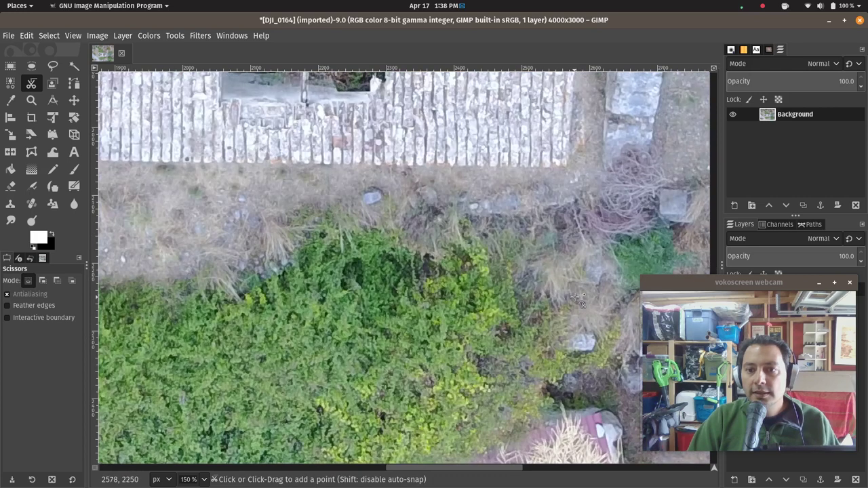
click(561, 163)
click(320, 166)
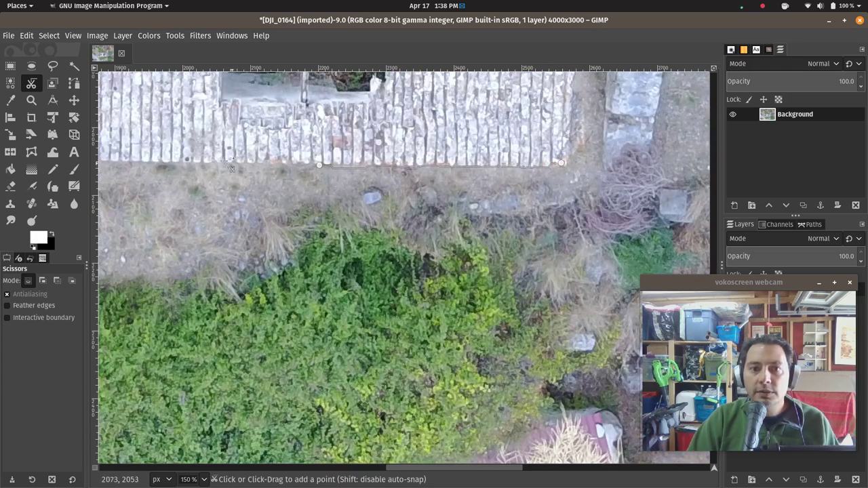
click(154, 162)
scroll(271, 163, left, 5)
scroll(271, 163, left, 5)
click(282, 152)
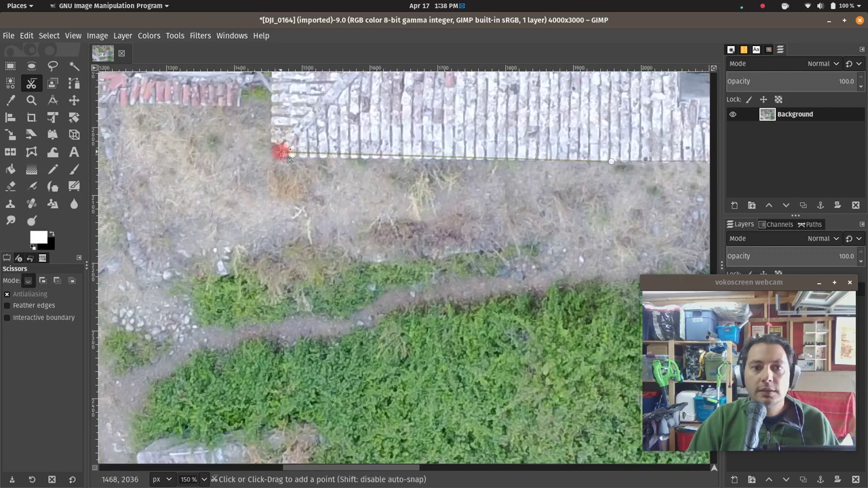
scroll(279, 152, up, 5)
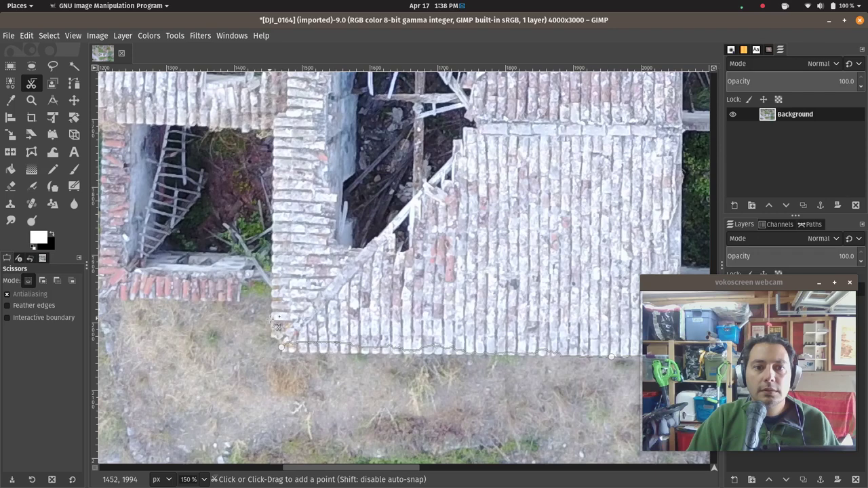
click(269, 130)
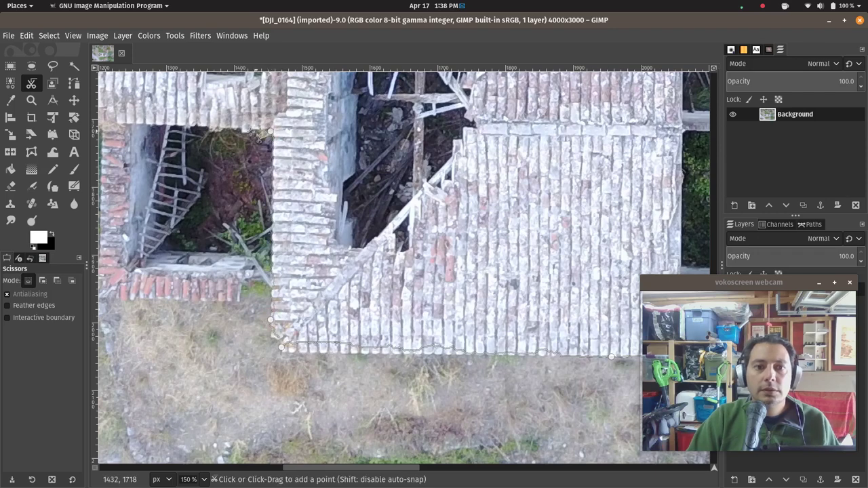
scroll(230, 163, up, 3)
scroll(224, 170, left, 5)
scroll(217, 175, left, 3)
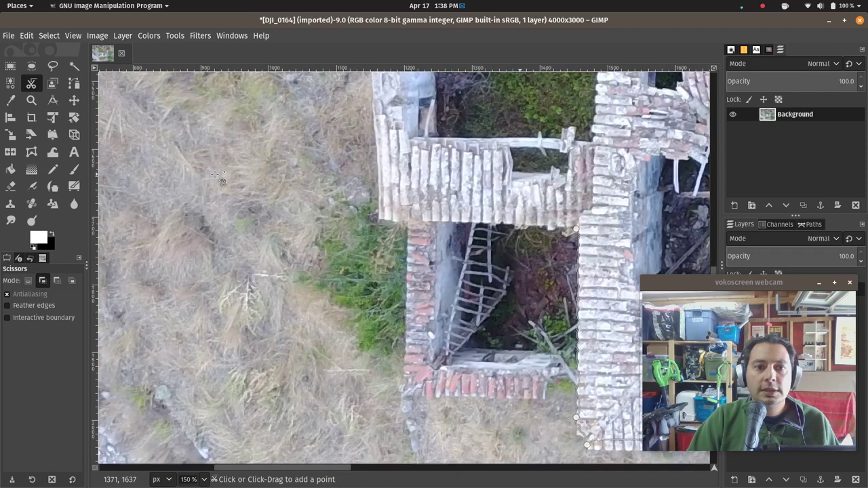
click(385, 223)
scroll(384, 217, up, 5)
scroll(382, 211, up, 6)
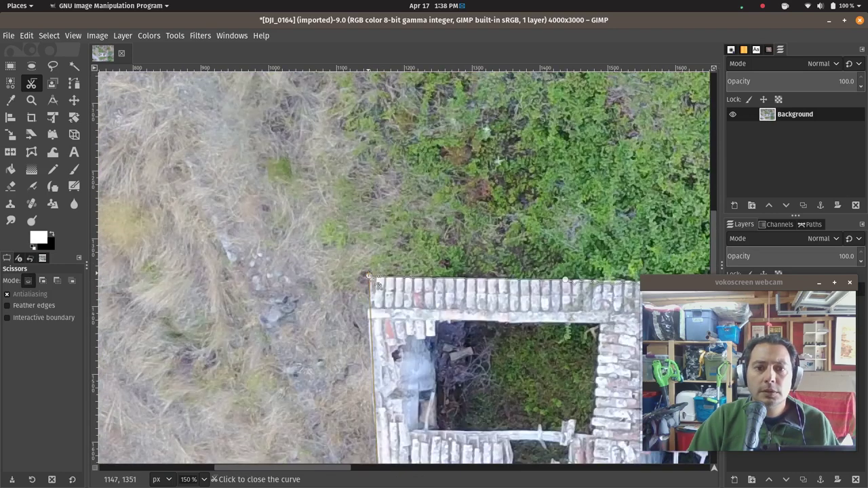
Close the scissors outline at its starting point and pan around to check it
click(368, 276)
scroll(368, 276, down, 11)
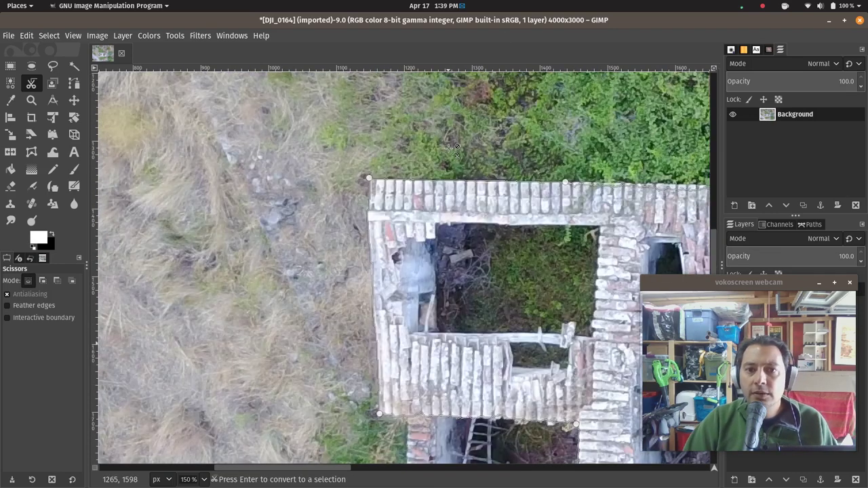
scroll(509, 190, up, 5)
scroll(509, 190, left, 4)
scroll(509, 188, right, 4)
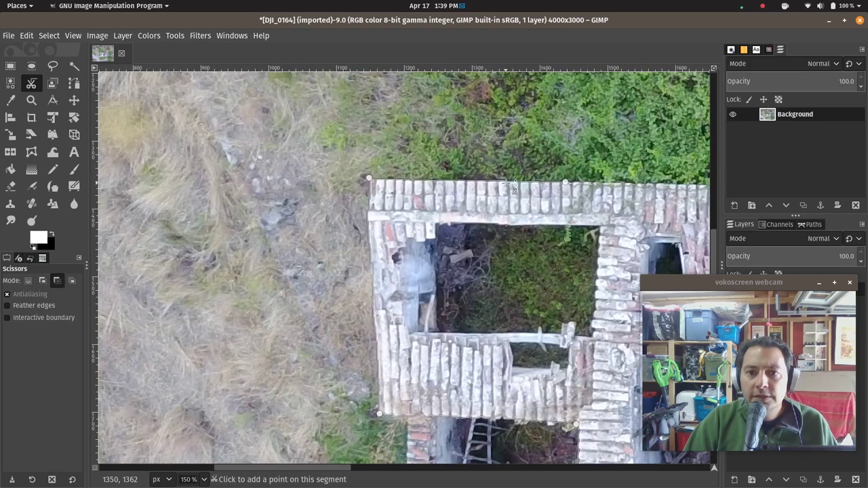
scroll(512, 187, up, 1)
scroll(513, 187, up, 1)
scroll(513, 186, up, 1)
scroll(514, 184, up, 1)
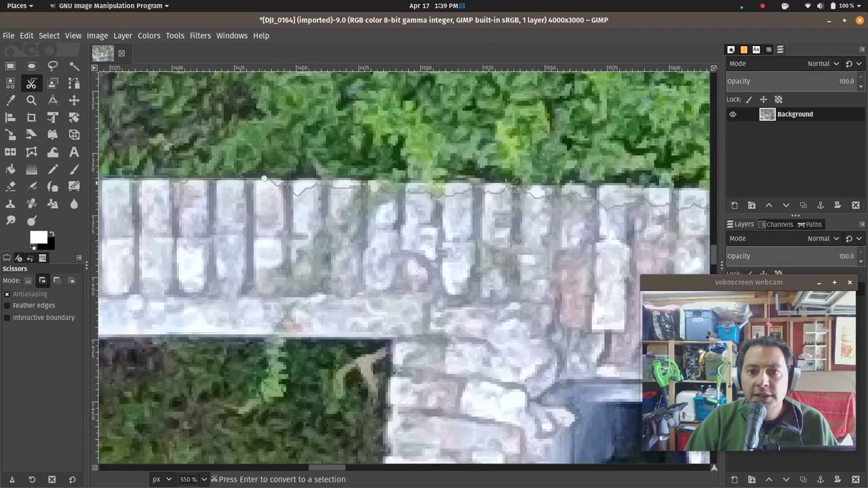
scroll(570, 203, right, 3)
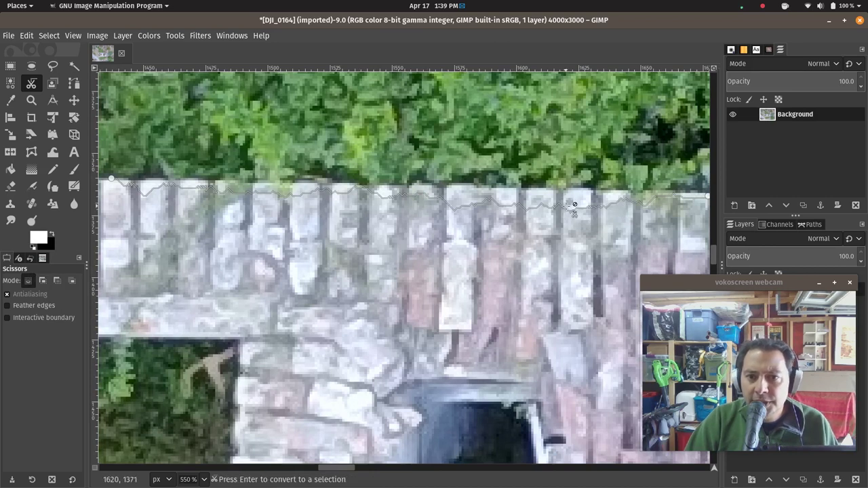
Add and drag outline points so the curve sits on the wall's top edge
click(572, 191)
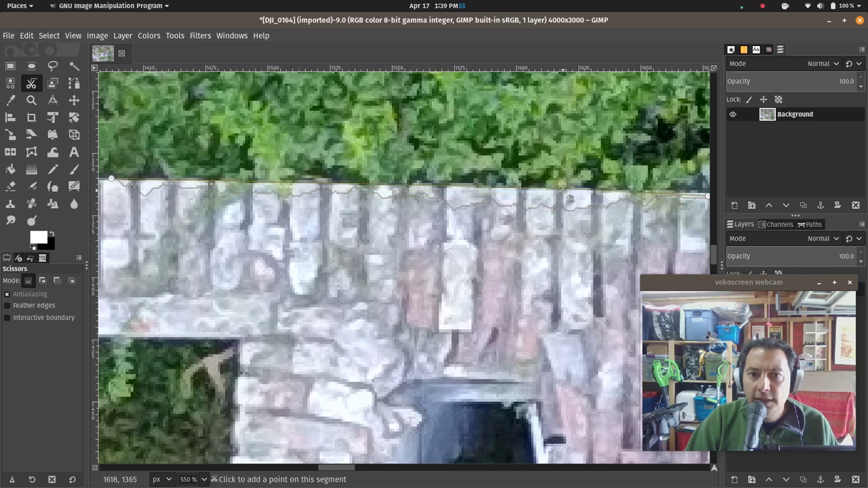
drag(422, 195, 420, 184)
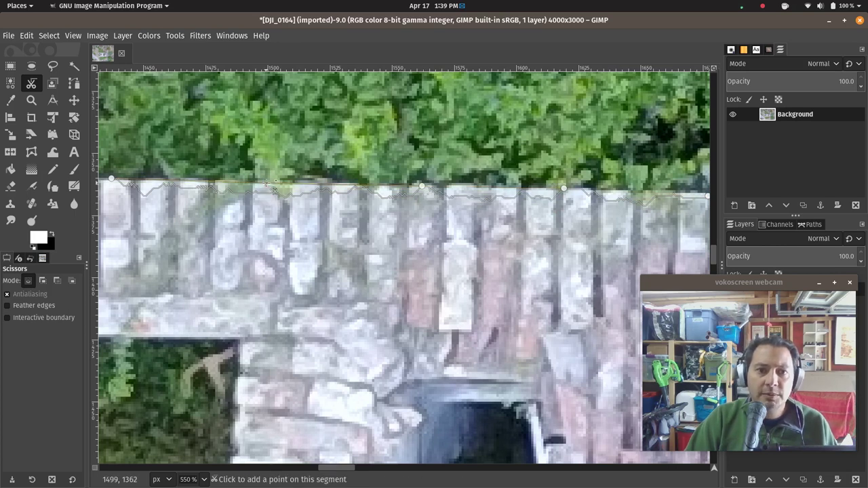
drag(290, 183, 265, 183)
drag(384, 194, 385, 186)
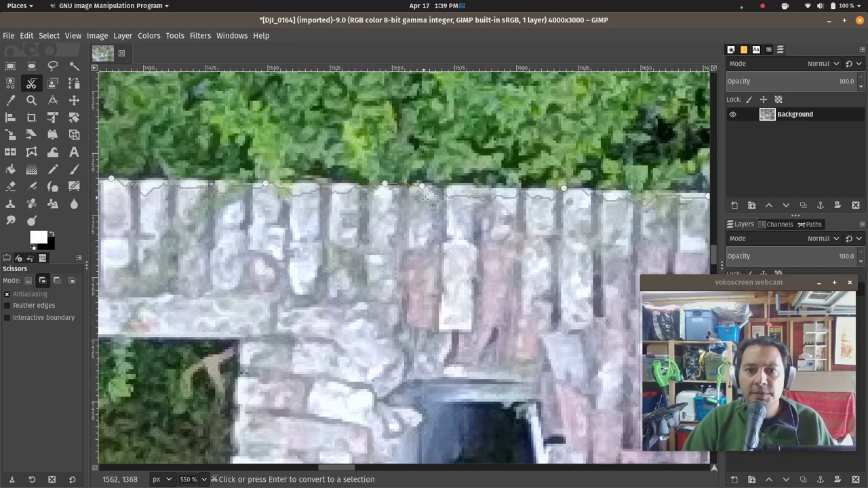
scroll(434, 207, right, 5)
scroll(444, 214, right, 5)
Pull further points up so the outline hugs the wall edge on the right
drag(449, 211, 466, 205)
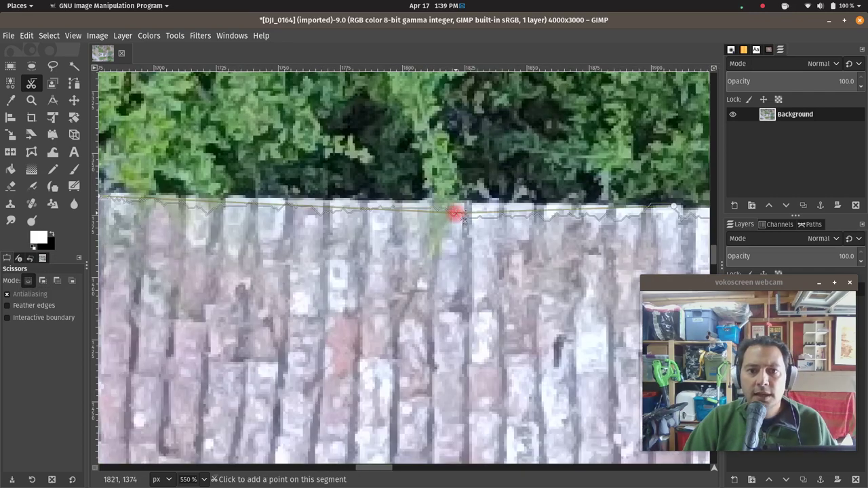
scroll(543, 212, right, 7)
scroll(543, 213, down, 3)
scroll(542, 212, up, 3)
scroll(546, 205, right, 7)
scroll(474, 237, right, 7)
scroll(475, 237, up, 1)
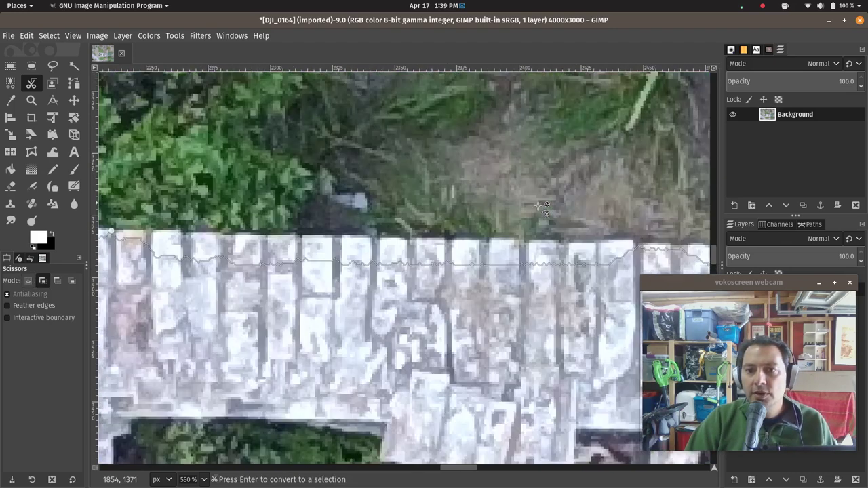
drag(387, 263, 391, 236)
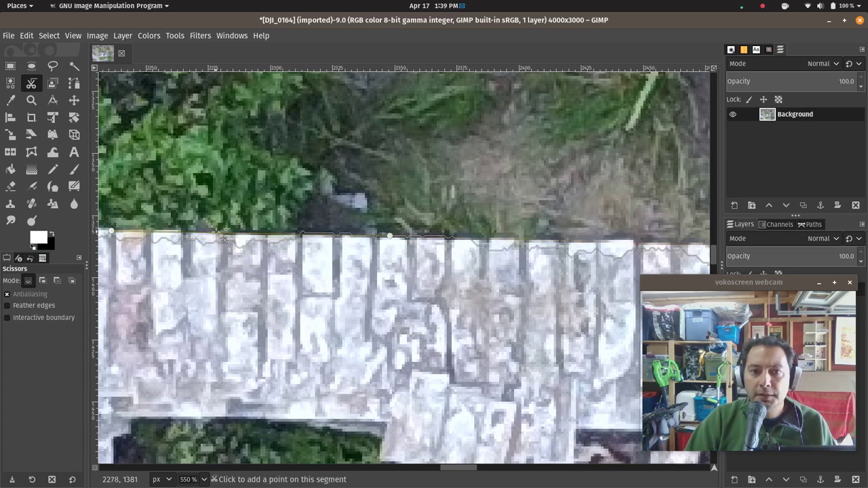
drag(613, 262, 616, 240)
Convert the closed outline into a selection and place a new point near the roof edge
scroll(620, 247, right, 5)
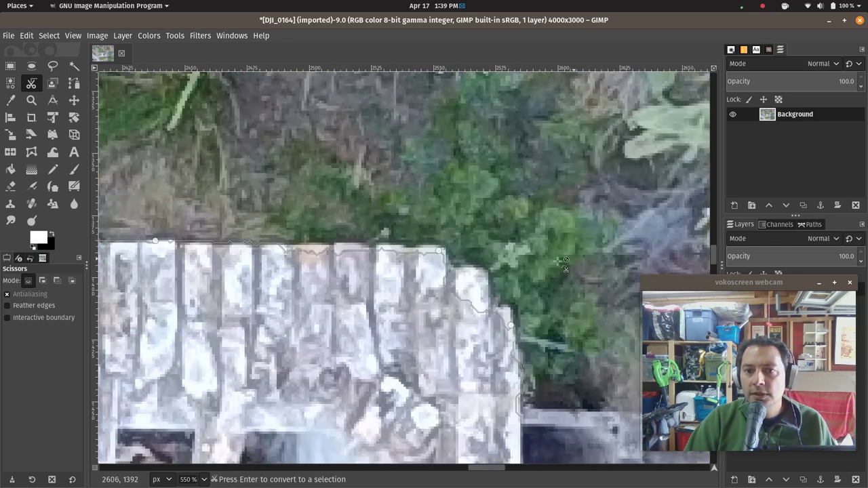
key(Return)
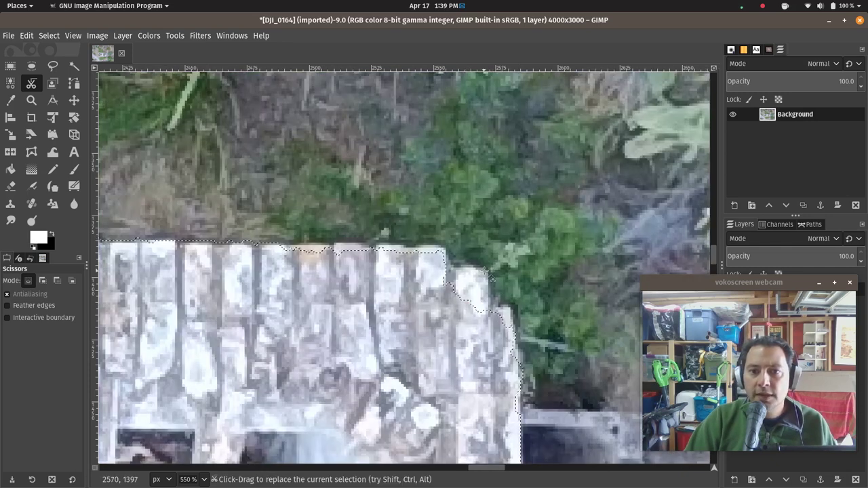
click(460, 296)
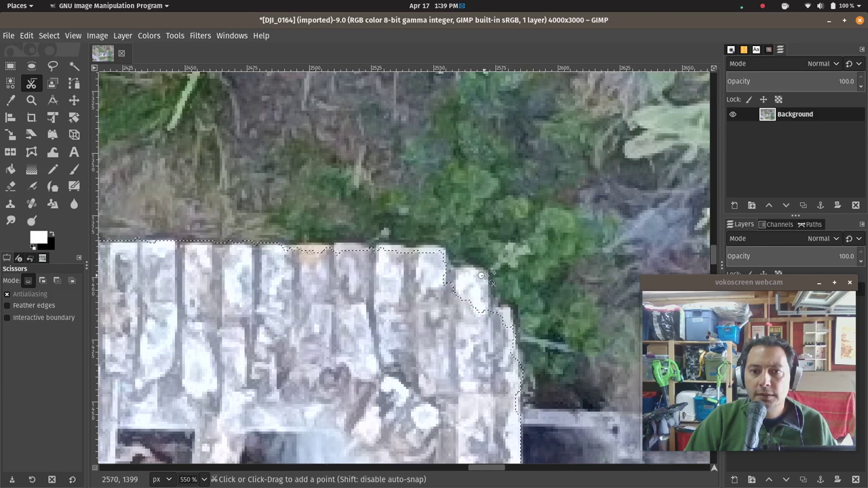
key(ctrl+z)
click(487, 273)
Zoom out, invert the selection and delete so everything around the building turns black
scroll(483, 272, down, 2)
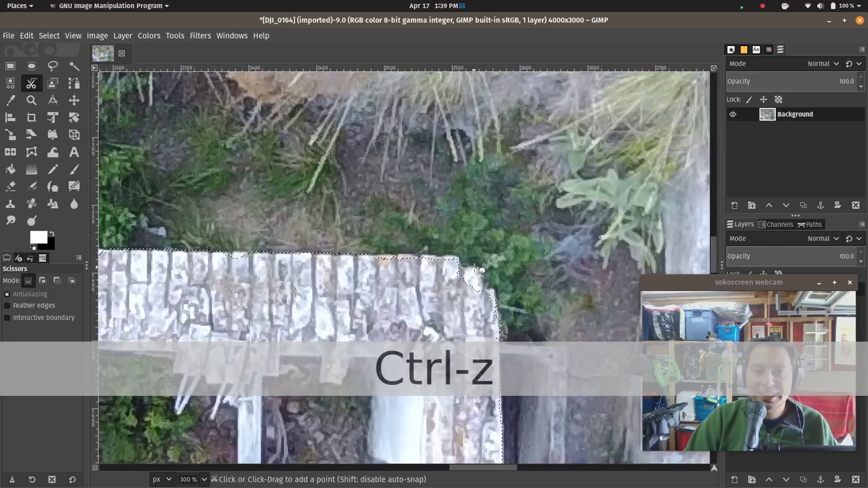
scroll(483, 272, down, 1)
scroll(483, 272, up, 1)
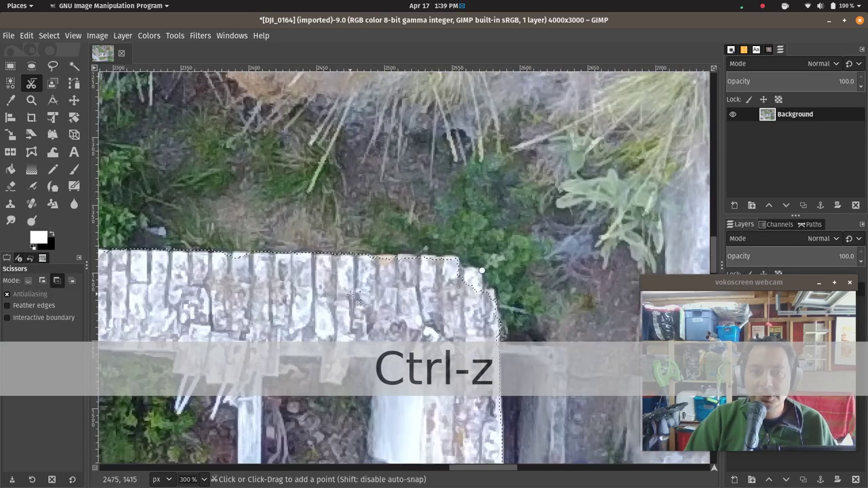
ctrl+scroll(354, 296, down, 2)
scroll(260, 331, down, 3)
scroll(257, 330, down, 3)
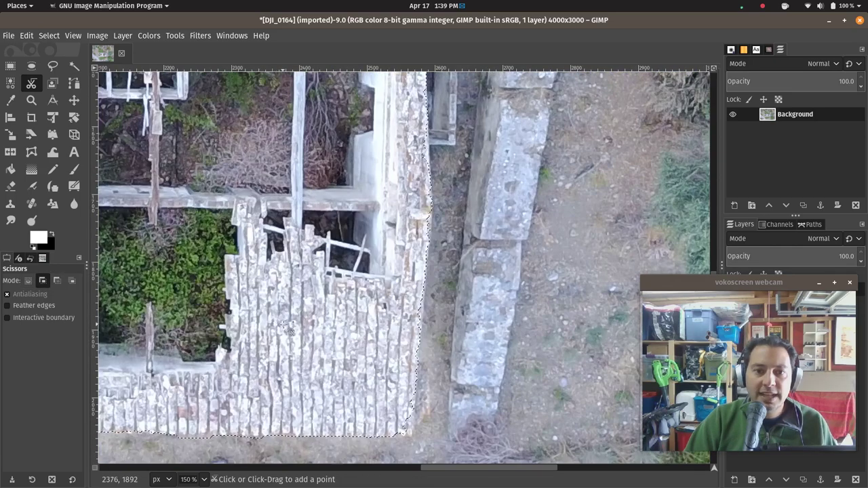
scroll(285, 330, left, 5)
ctrl+scroll(288, 329, down, 1)
ctrl+scroll(298, 330, down, 1)
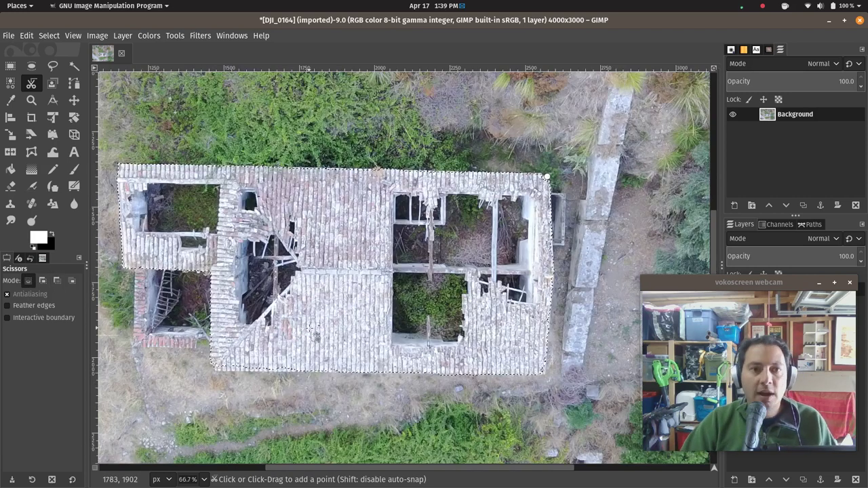
click(49, 35)
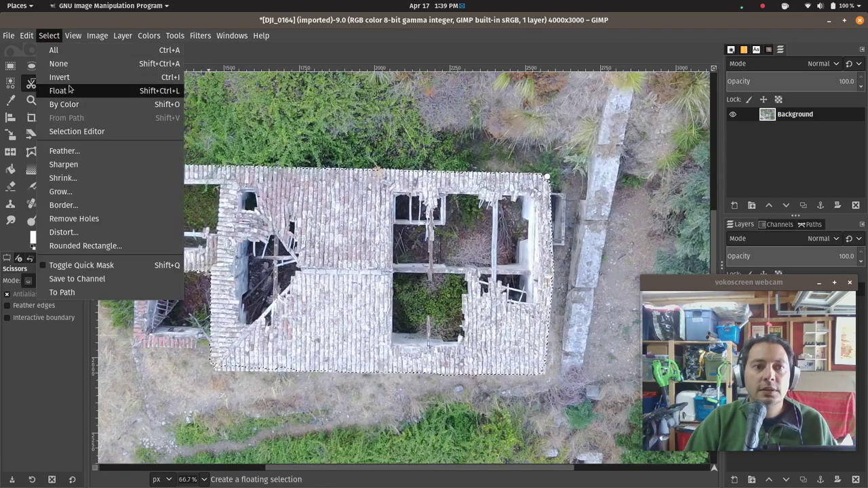
click(71, 77)
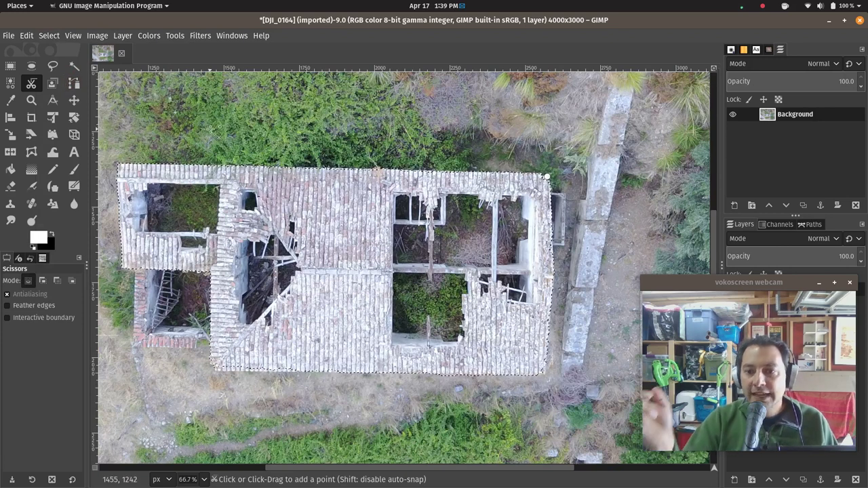
key(Delete)
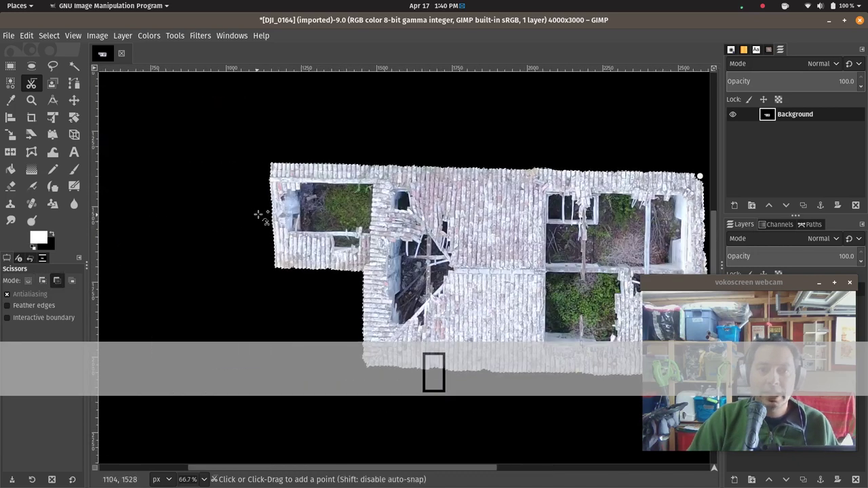
scroll(315, 178, up, 2)
Start tracing the grassy room opening with Scissors Select along its top and right edges
scroll(312, 163, up, 1)
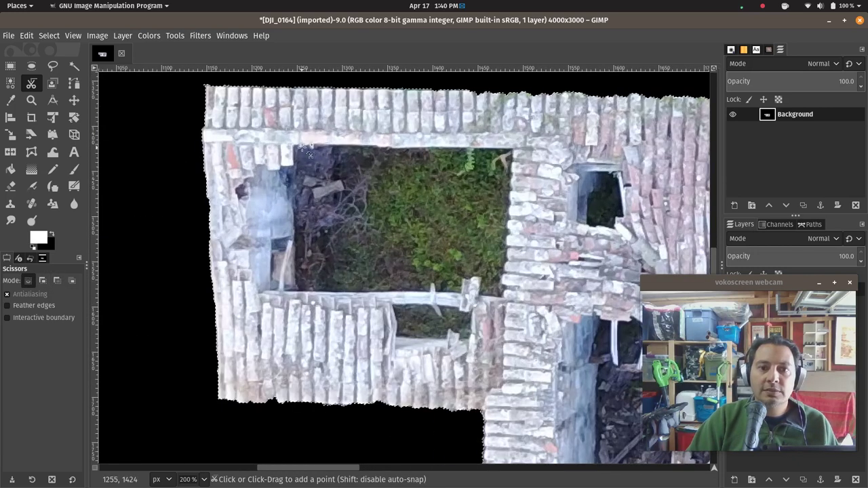
click(296, 147)
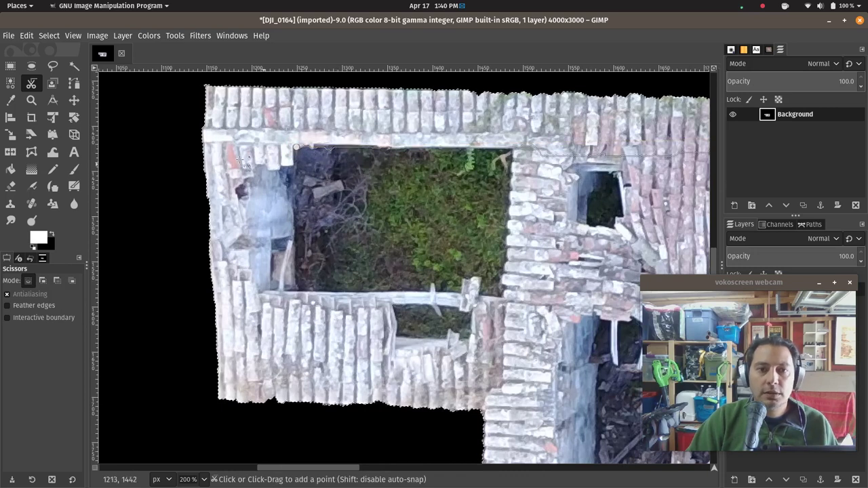
click(10, 66)
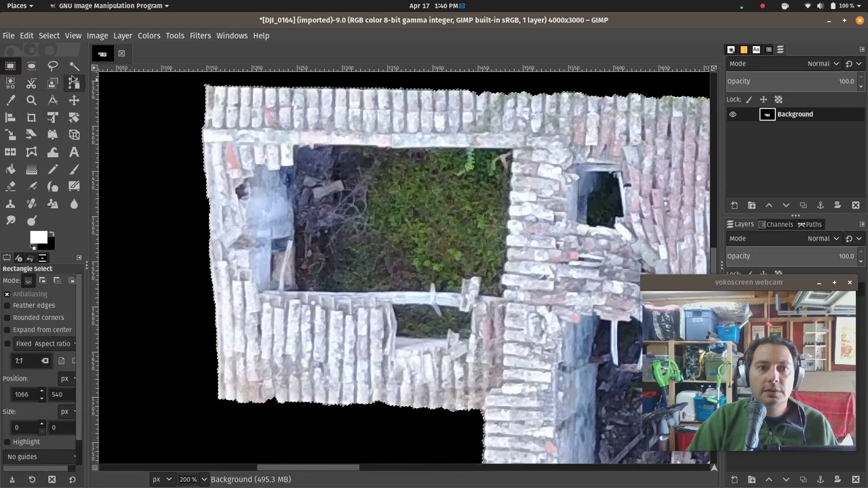
click(32, 82)
click(293, 146)
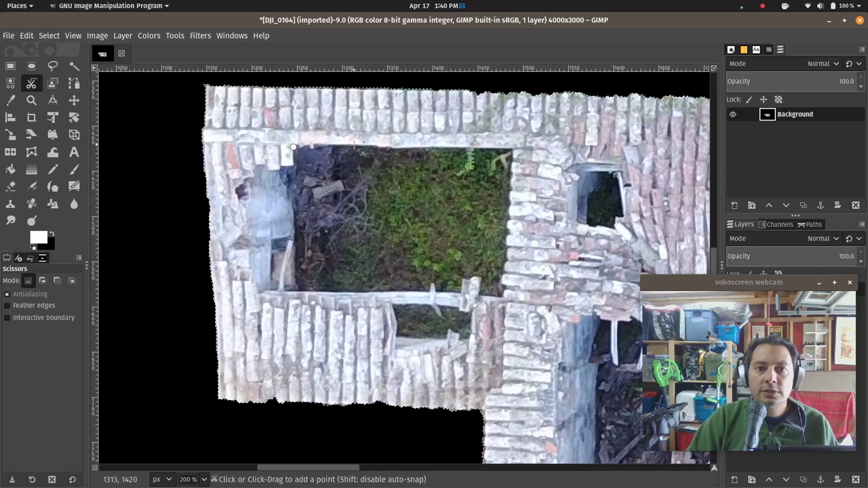
click(381, 146)
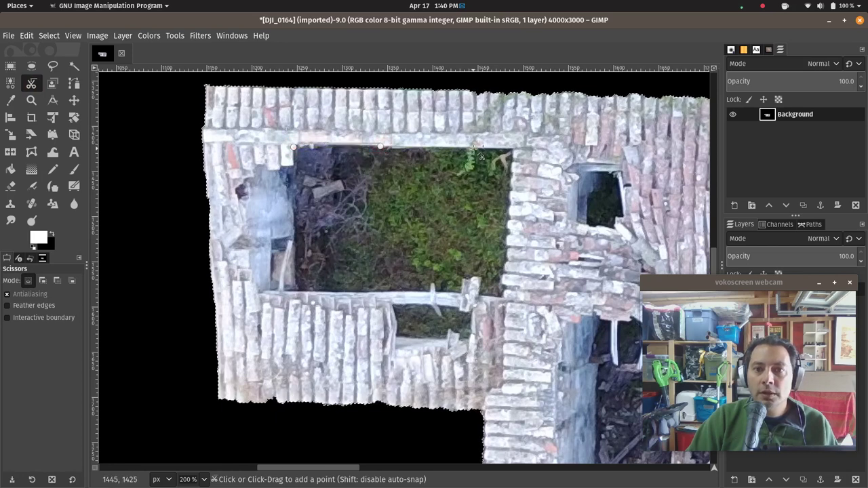
click(511, 148)
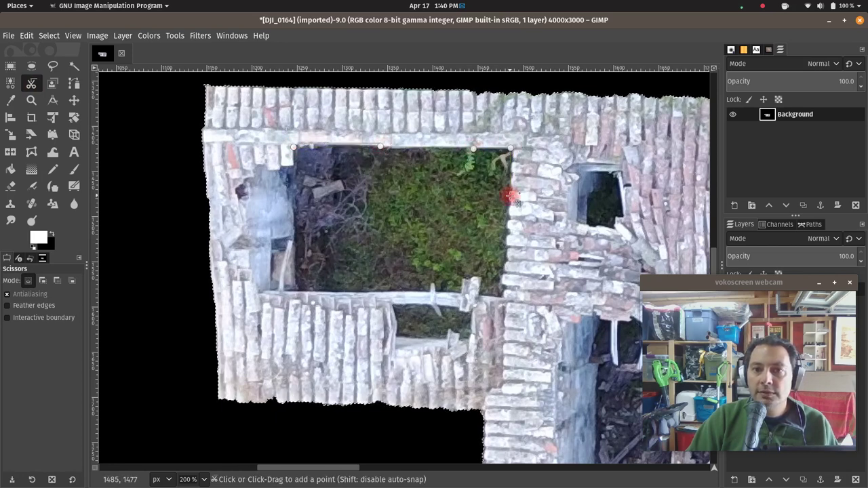
click(512, 226)
click(507, 258)
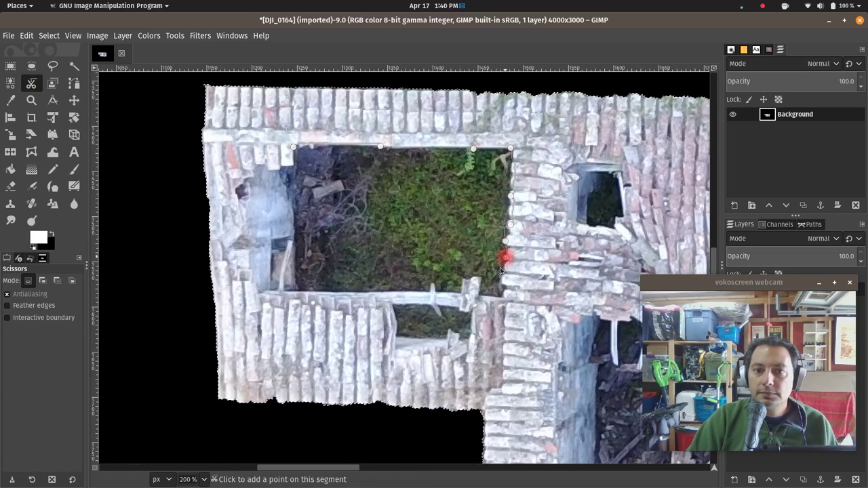
click(501, 290)
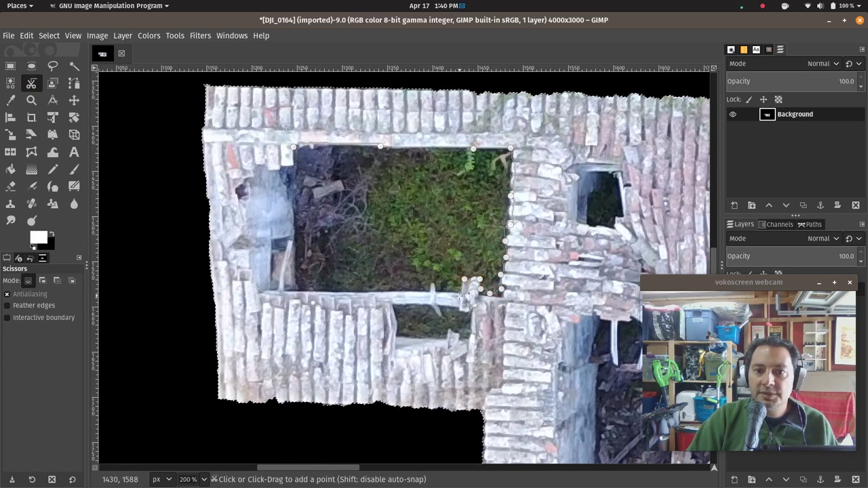
Trace the room's bottom and left edges and close the outline
click(432, 285)
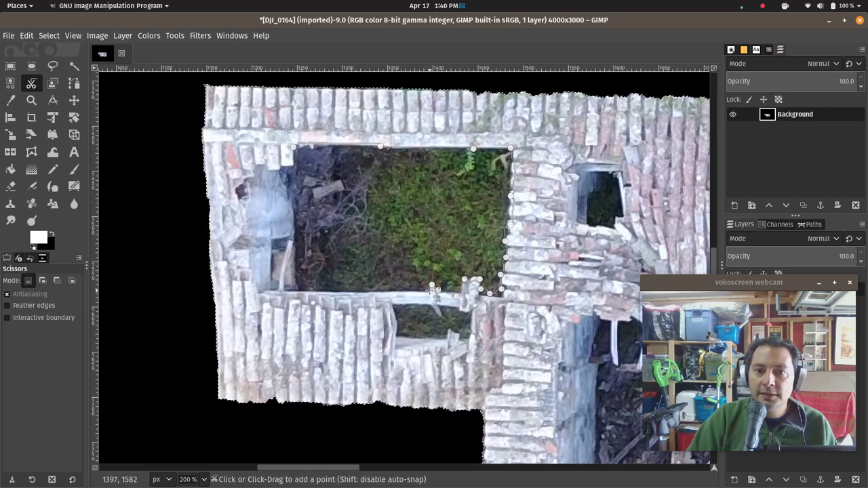
click(288, 291)
click(257, 290)
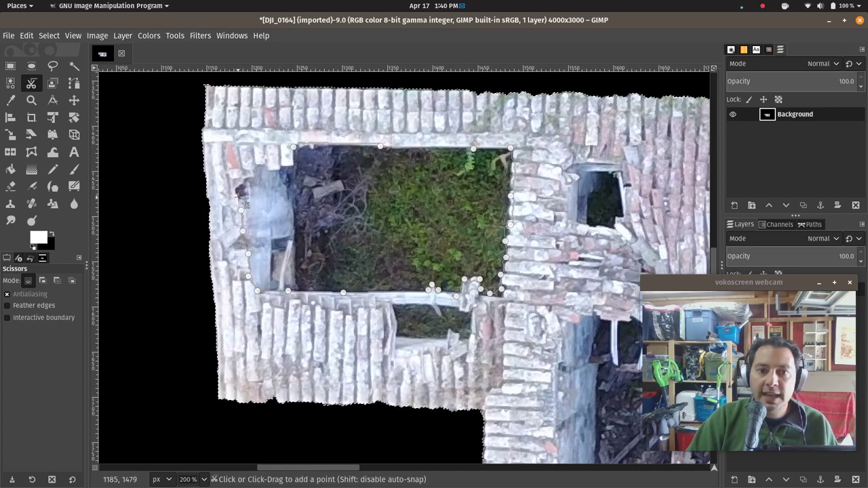
click(246, 179)
click(256, 172)
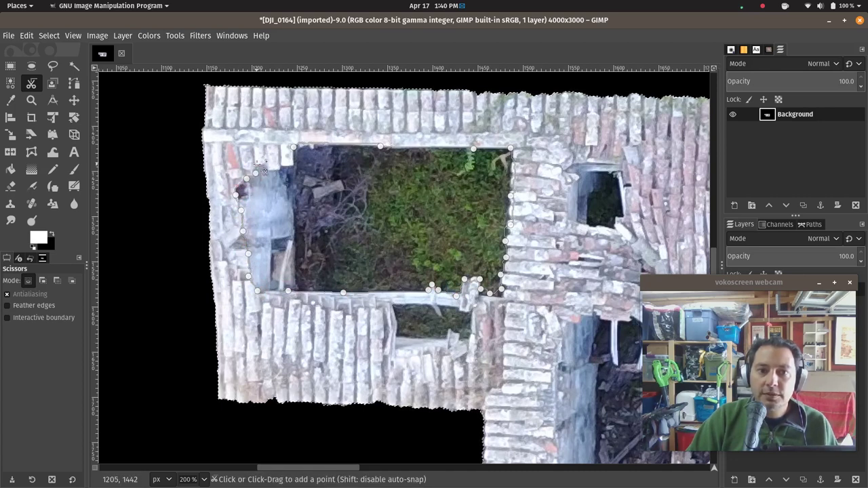
click(296, 165)
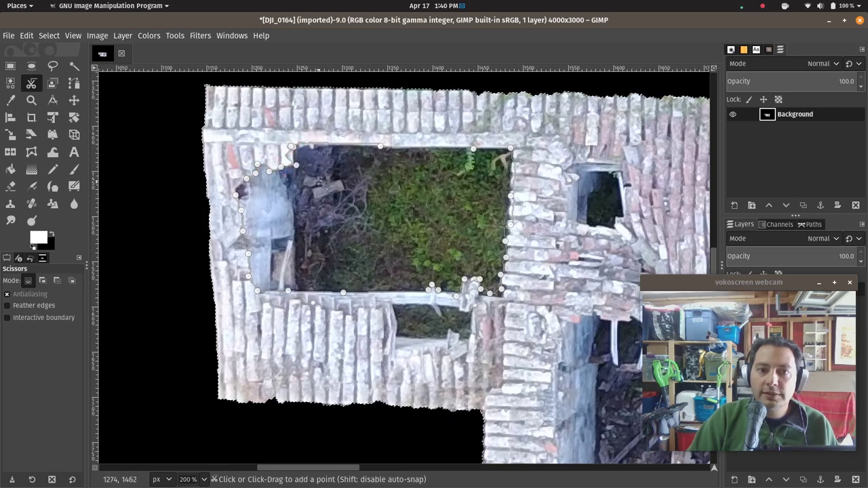
scroll(275, 167, up, 3)
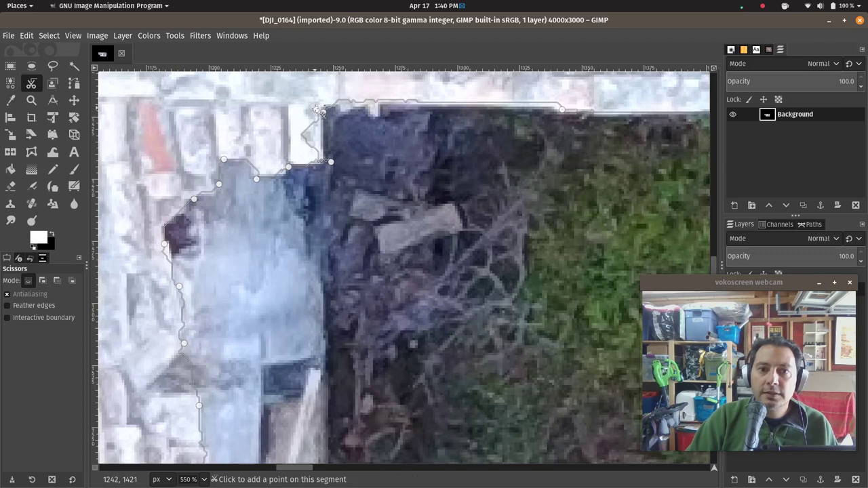
click(316, 110)
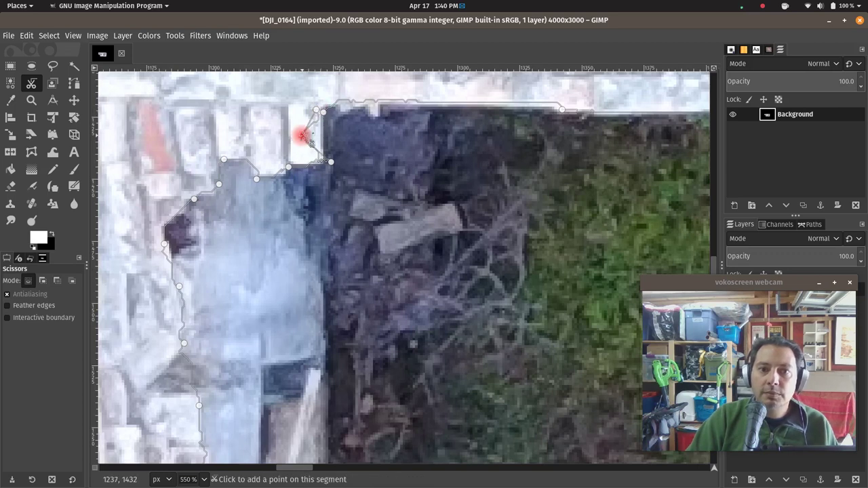
Add points hugging the wall edge, convert to a selection and clear the room to black
click(326, 139)
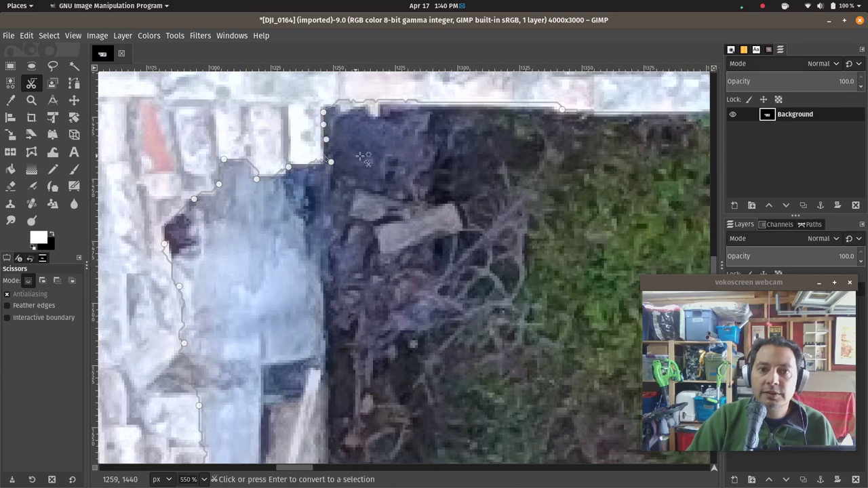
scroll(533, 134, right, 3)
scroll(532, 134, right, 9)
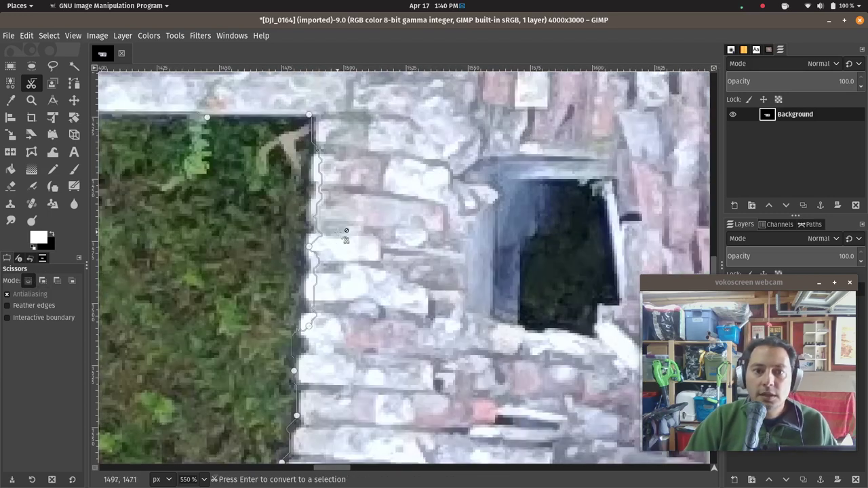
click(311, 194)
click(325, 167)
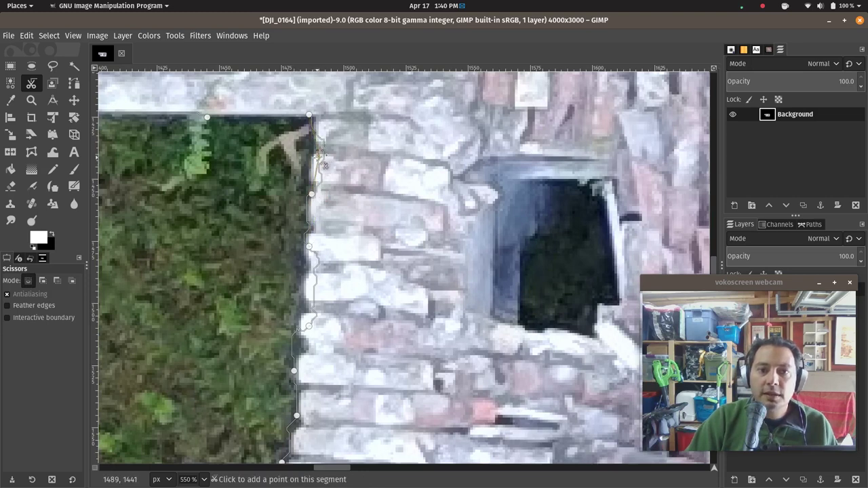
scroll(314, 252, down, 2)
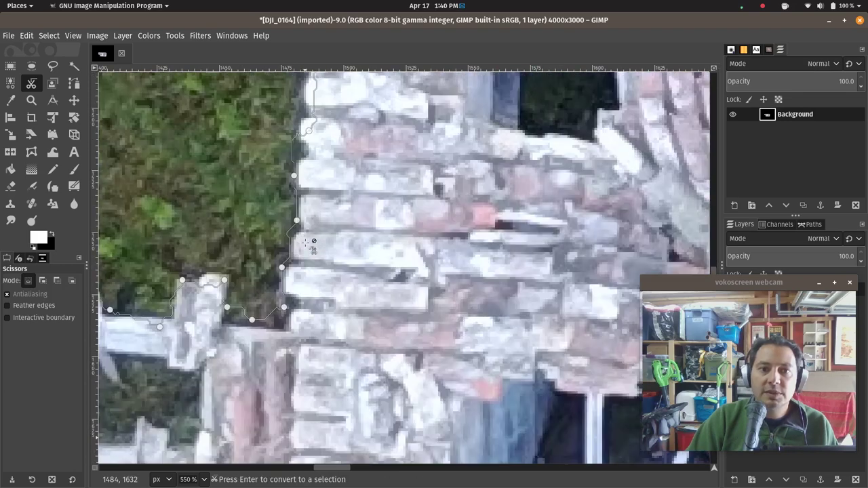
key(Return)
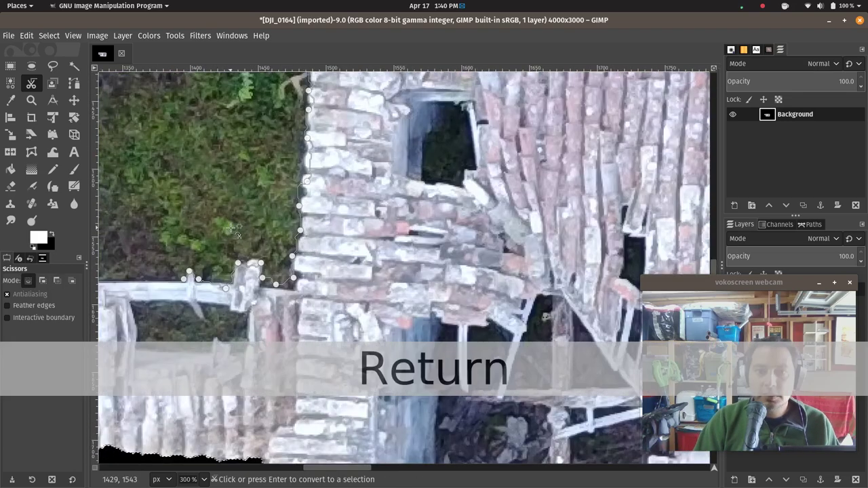
scroll(147, 185, left, 5)
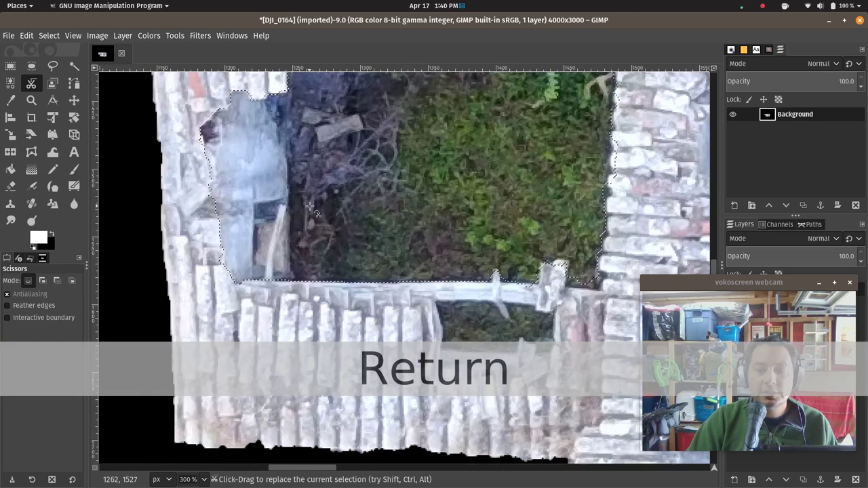
key(Delete)
Outline the small overgrown slot, convert it to a selection and clear it to black
scroll(309, 206, down, 5)
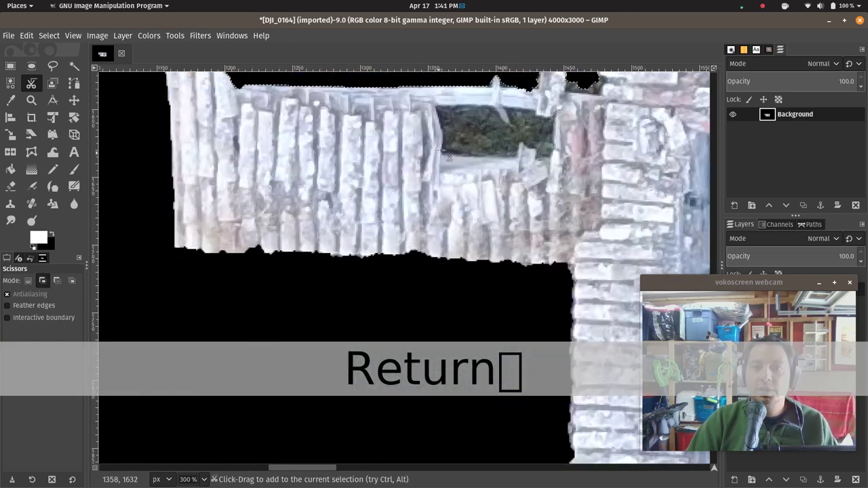
click(436, 107)
click(441, 156)
click(476, 157)
click(518, 156)
click(521, 141)
click(543, 163)
click(555, 141)
click(539, 111)
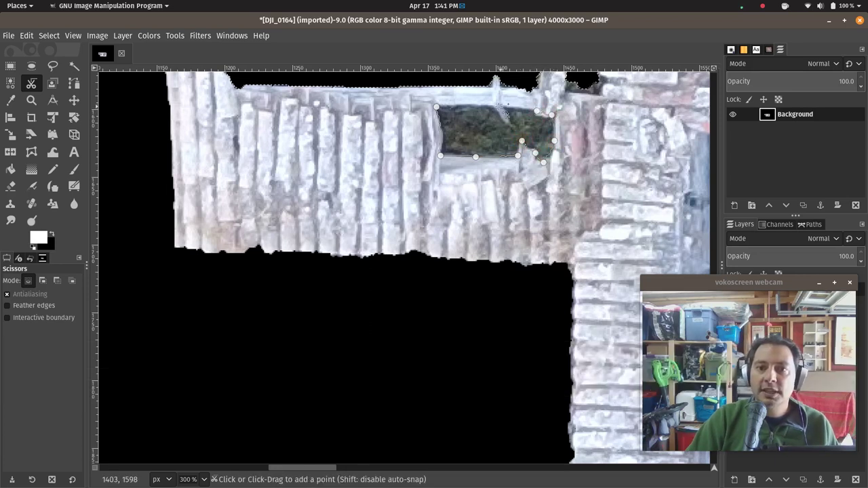
click(437, 106)
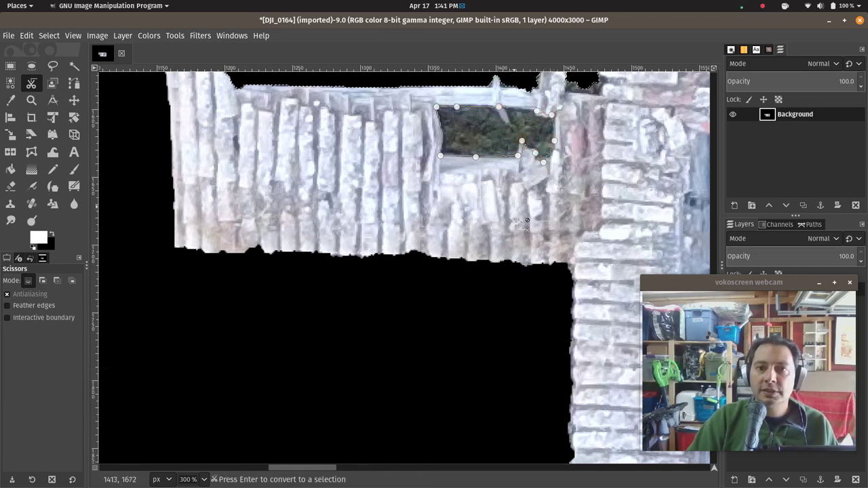
key(Return)
key(Delete)
Trace the top, right and bottom edges of the large hole with broken beams
scroll(487, 216, right, 5)
scroll(487, 216, right, 5)
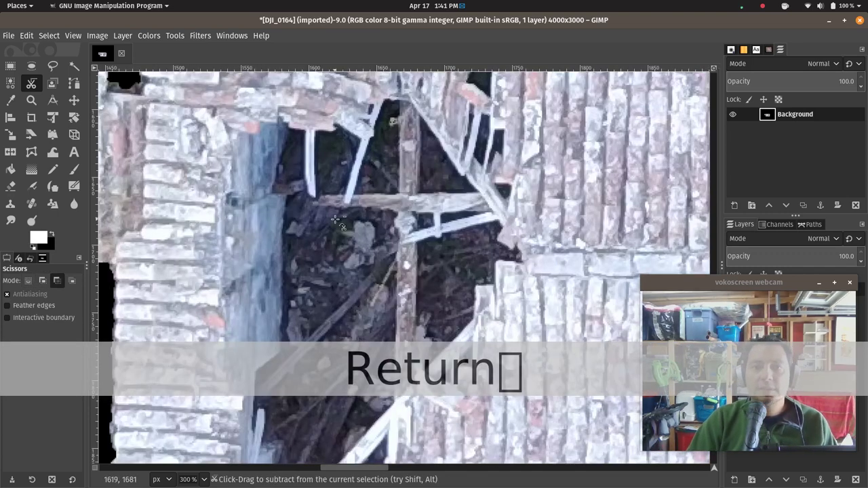
ctrl+scroll(334, 219, down, 2)
click(297, 174)
click(329, 174)
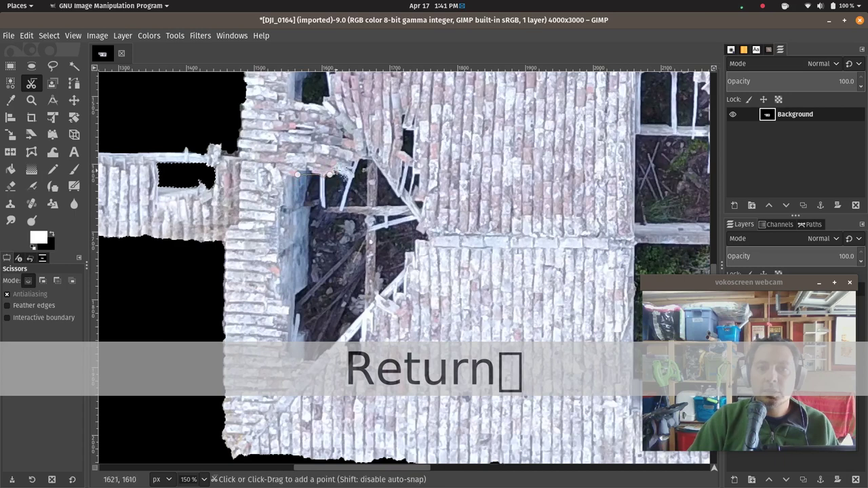
click(366, 162)
click(390, 177)
click(415, 220)
click(408, 252)
click(405, 281)
click(381, 299)
click(368, 319)
click(360, 357)
Trace the hole's left edge back to the start and adjust one point to fit
click(317, 362)
click(307, 363)
click(283, 339)
click(270, 304)
click(271, 285)
click(277, 258)
click(280, 224)
click(276, 202)
click(288, 187)
click(295, 174)
mouse_move(271, 305)
mouse_down()
mouse_move(288, 311)
mouse_move(279, 282)
mouse_up()
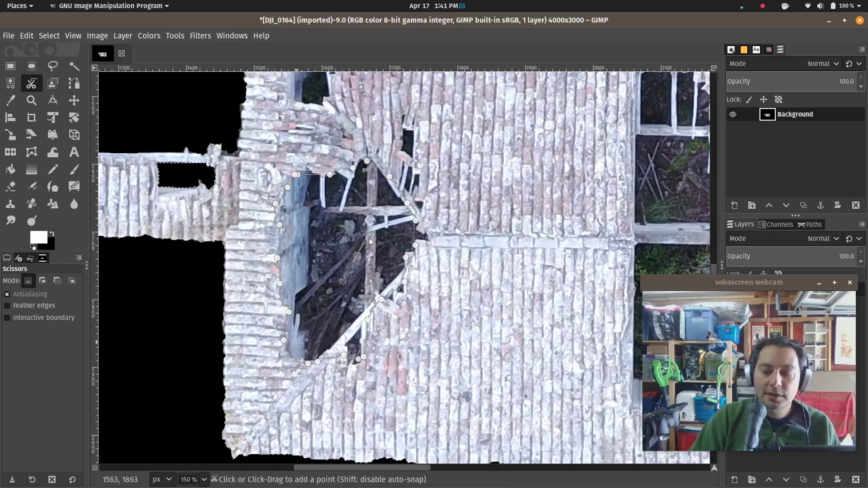
Close the hole outline, convert it to a selection and clear it to black
key(Return)
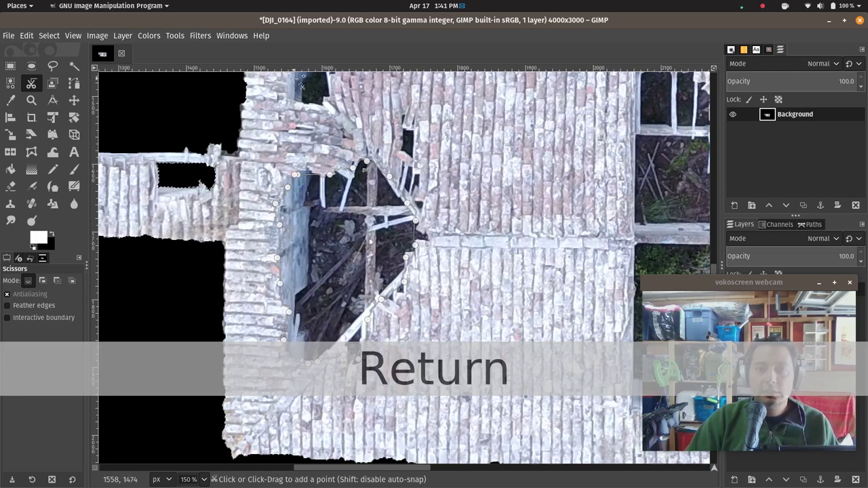
scroll(295, 171, up, 1)
scroll(295, 171, up, 1)
click(293, 167)
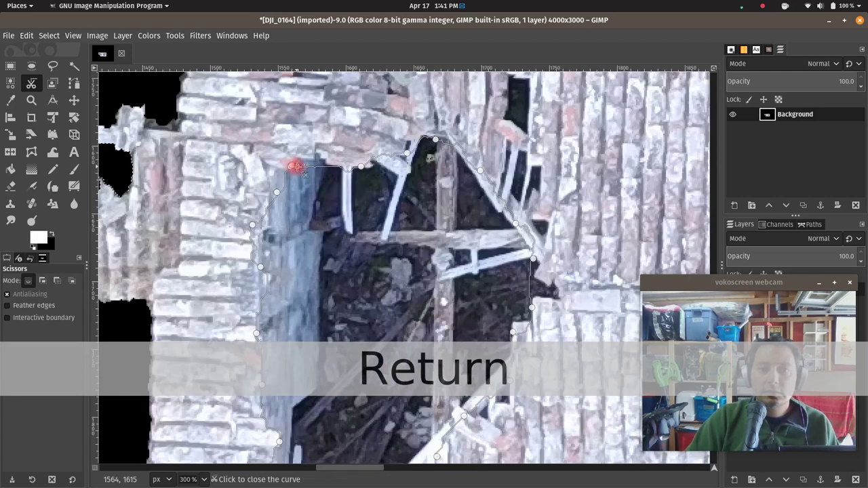
key(Return)
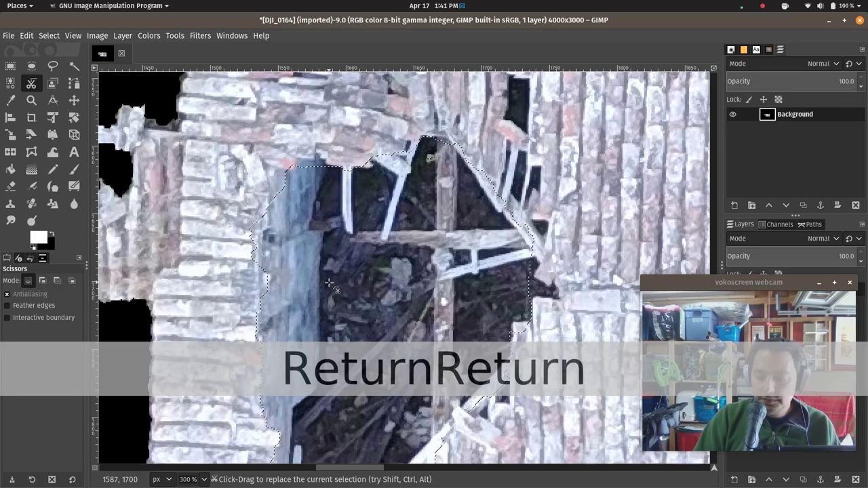
key(Delete)
scroll(333, 285, down, 2)
scroll(345, 289, down, 2)
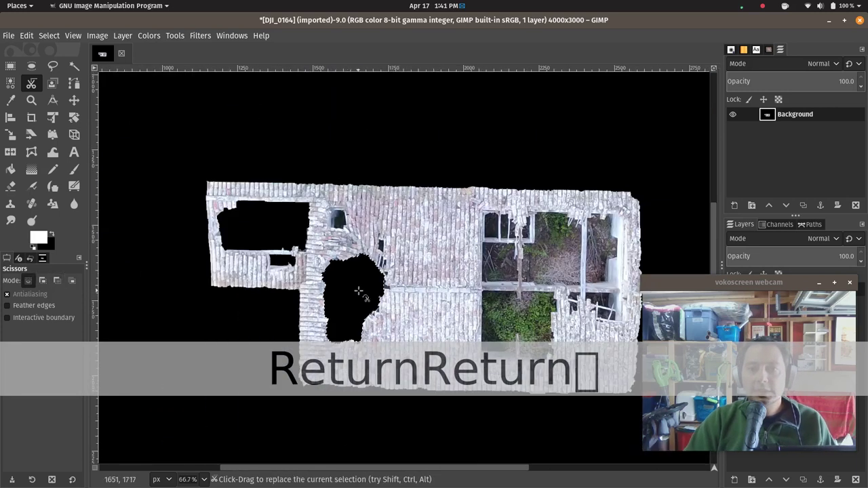
scroll(360, 295, left, 3)
scroll(485, 242, right, 4)
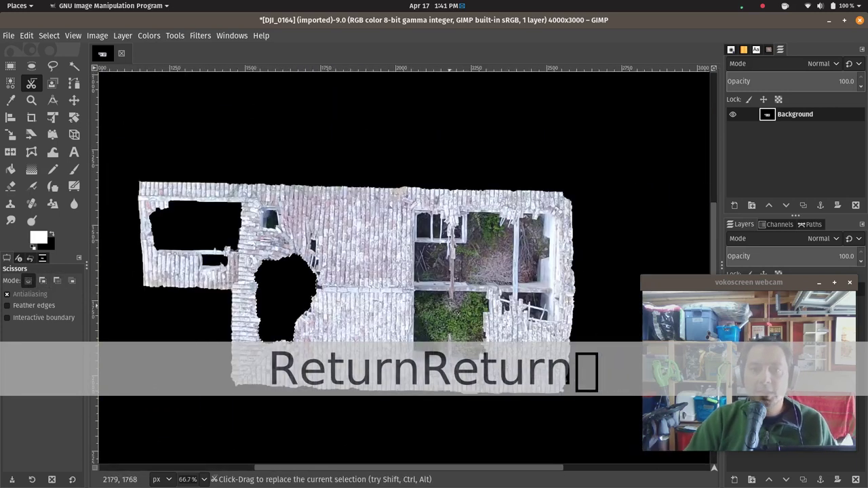
scroll(457, 305, down, 3)
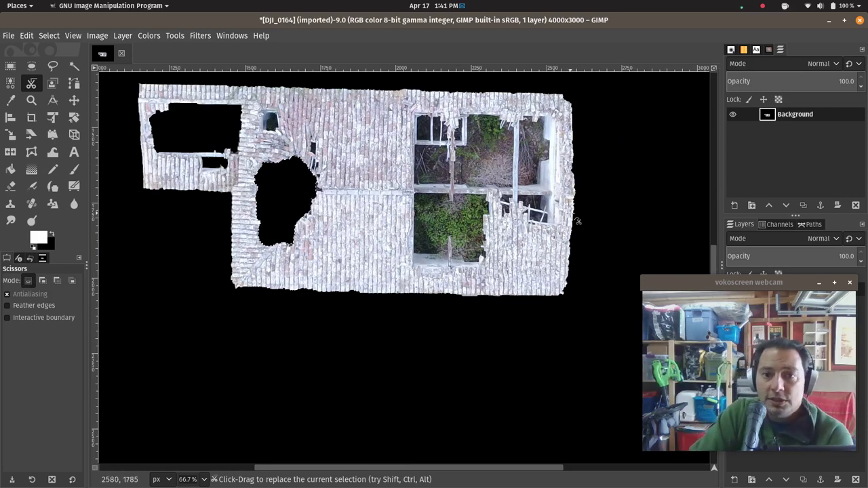
scroll(543, 244, up, 3)
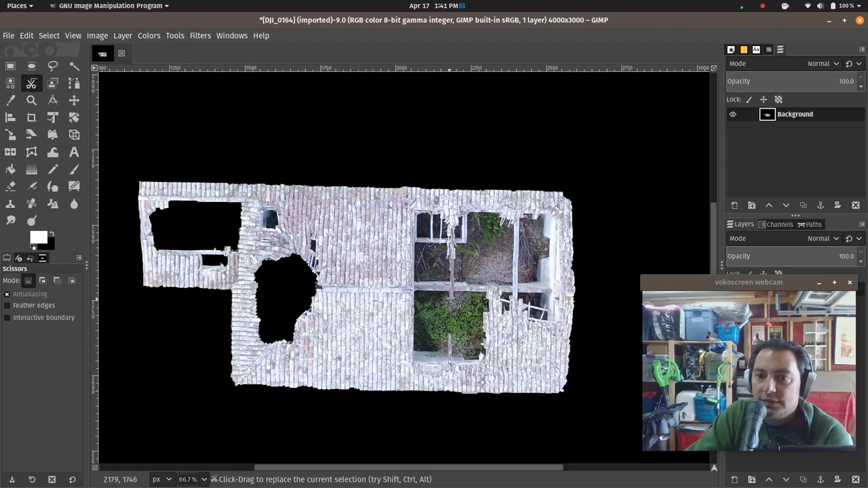
scroll(437, 324, down, 3)
scroll(437, 324, up, 3)
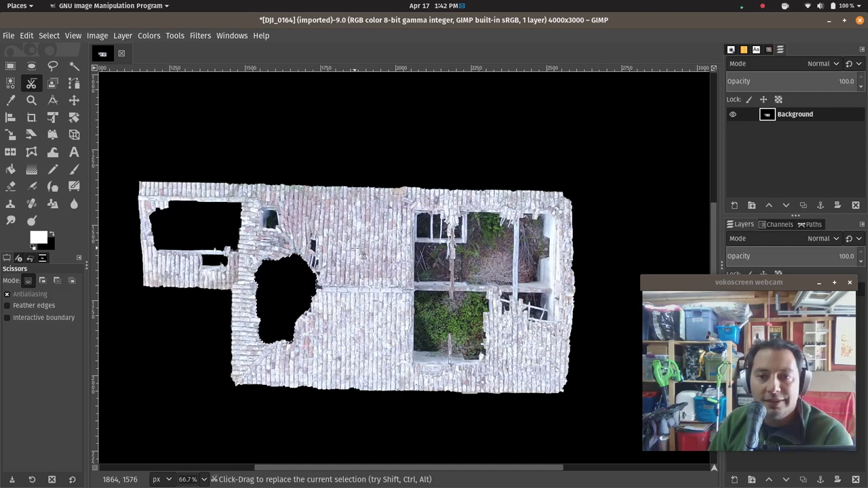
scroll(267, 204, down, 3)
scroll(268, 204, up, 6)
scroll(267, 204, down, 3)
ctrl+scroll(278, 287, down, 1)
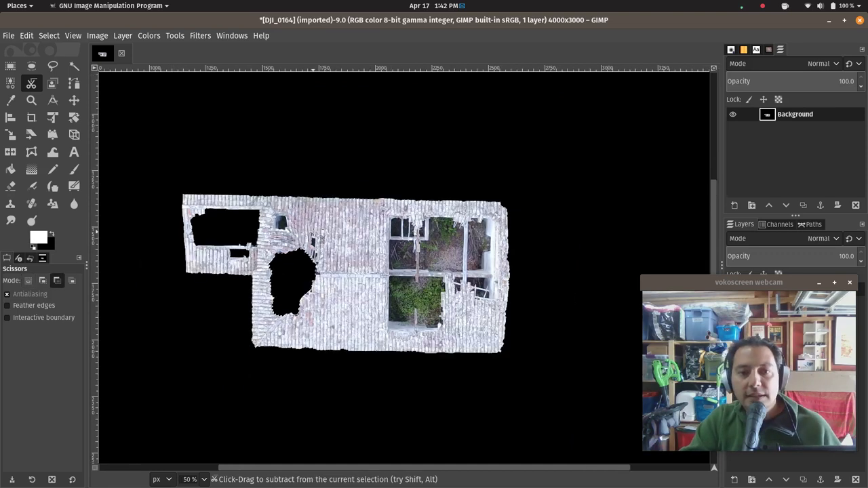
ctrl+scroll(298, 264, down, 1)
ctrl+scroll(315, 237, up, 1)
shift+scroll(316, 238, left, 2)
shift+scroll(315, 238, right, 2)
ctrl+scroll(315, 238, up, 1)
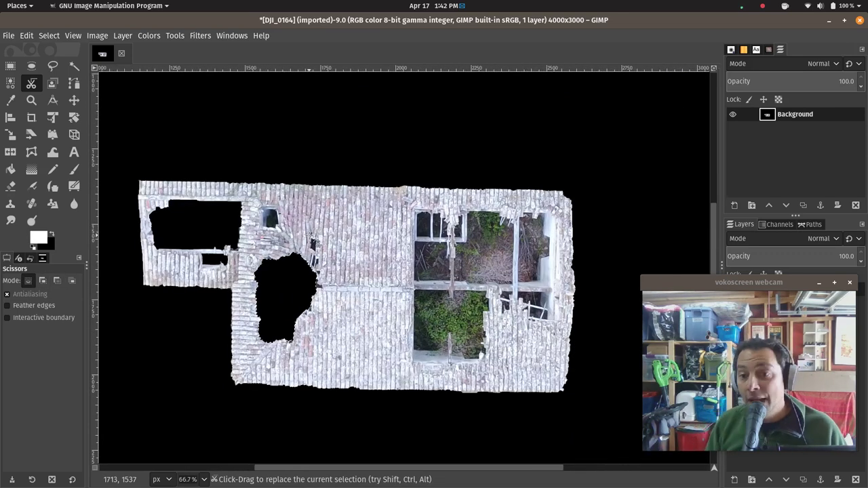